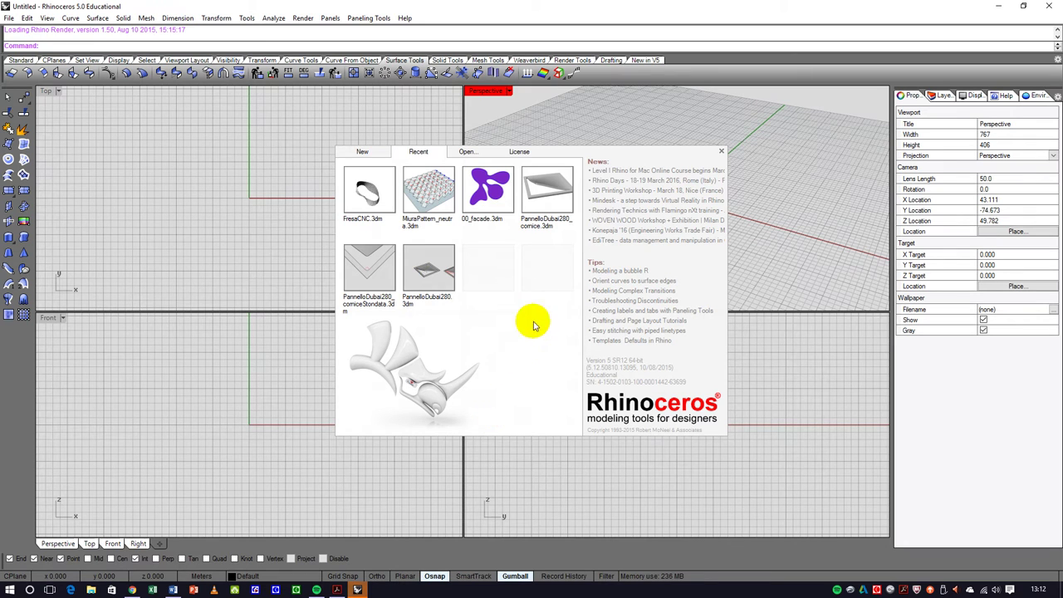
- Start a new model from the Small Objects - Meters template and maximize the Front view
{"action": "left_click", "coordinate": [366, 152]}
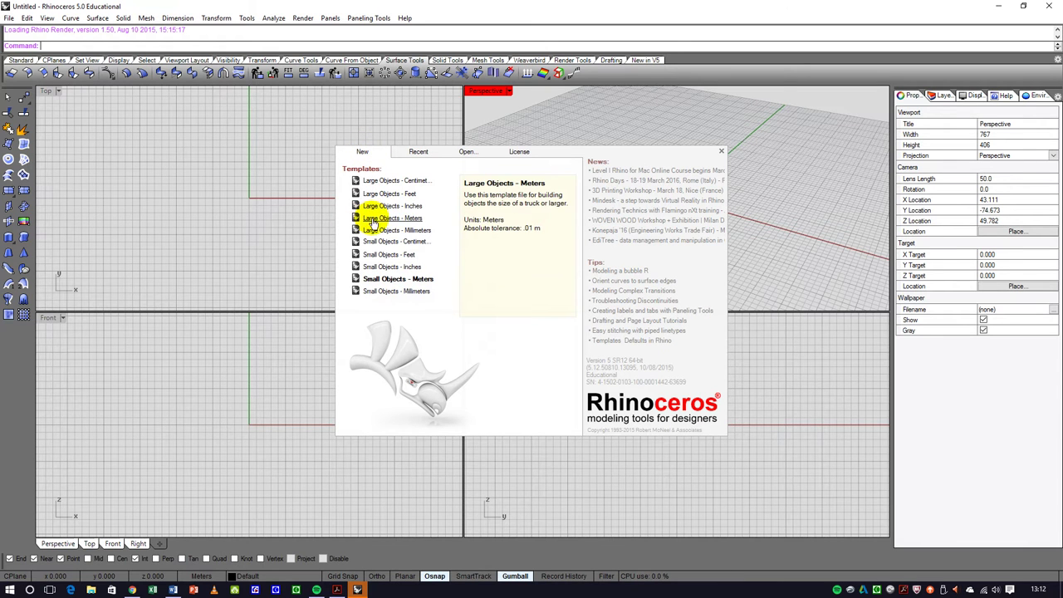
{"action": "left_click", "coordinate": [394, 280]}
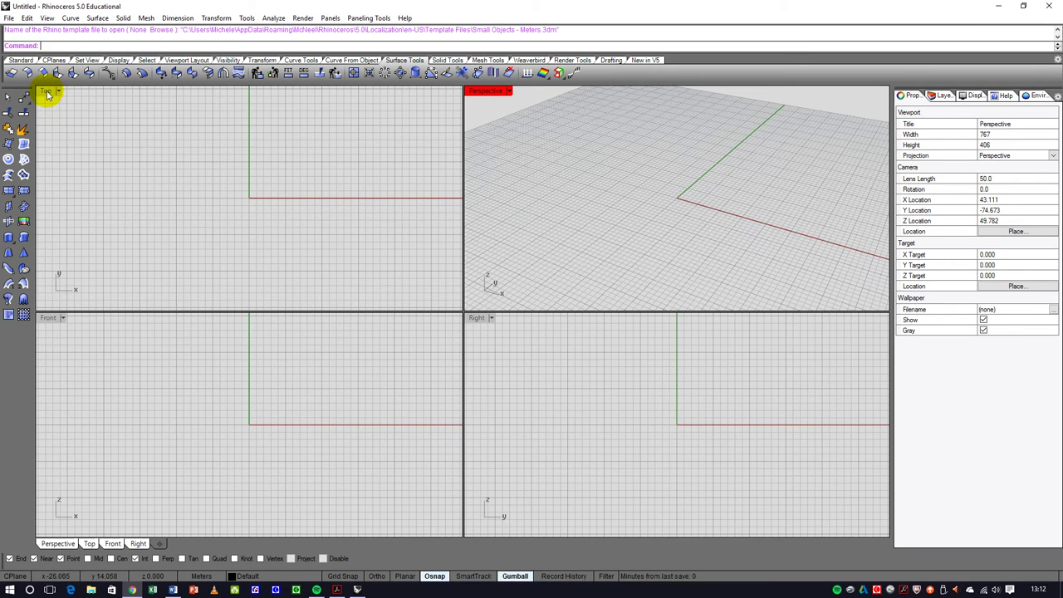
{"action": "double_click", "coordinate": [49, 320]}
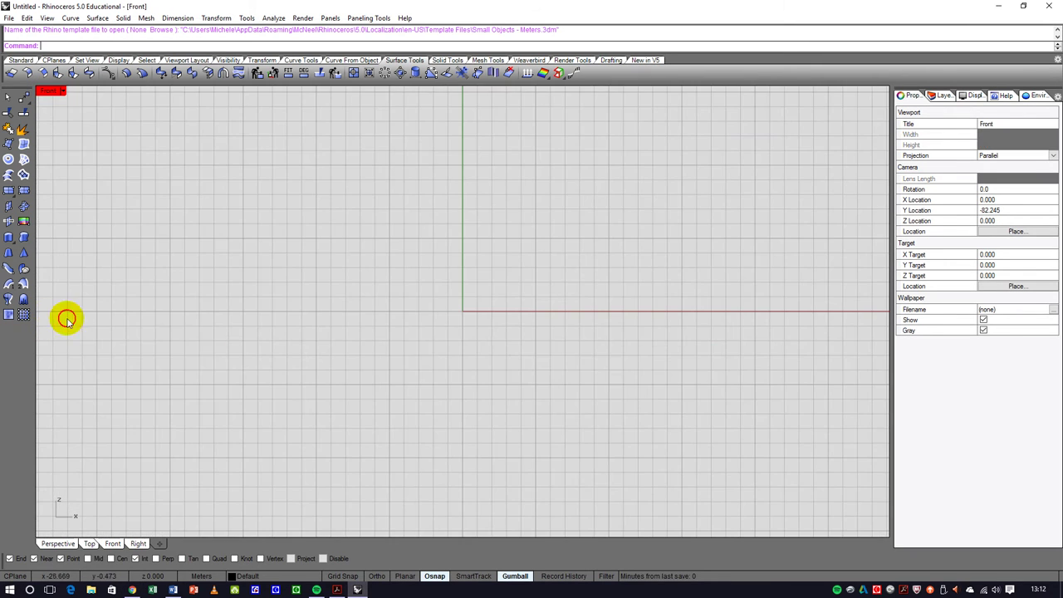
- Set the grid in all viewports to a line count of 10 with major lines every 10 minor grid lines
{"action": "right_click_drag", "start_coordinate": [451, 335], "coordinate": [413, 329]}
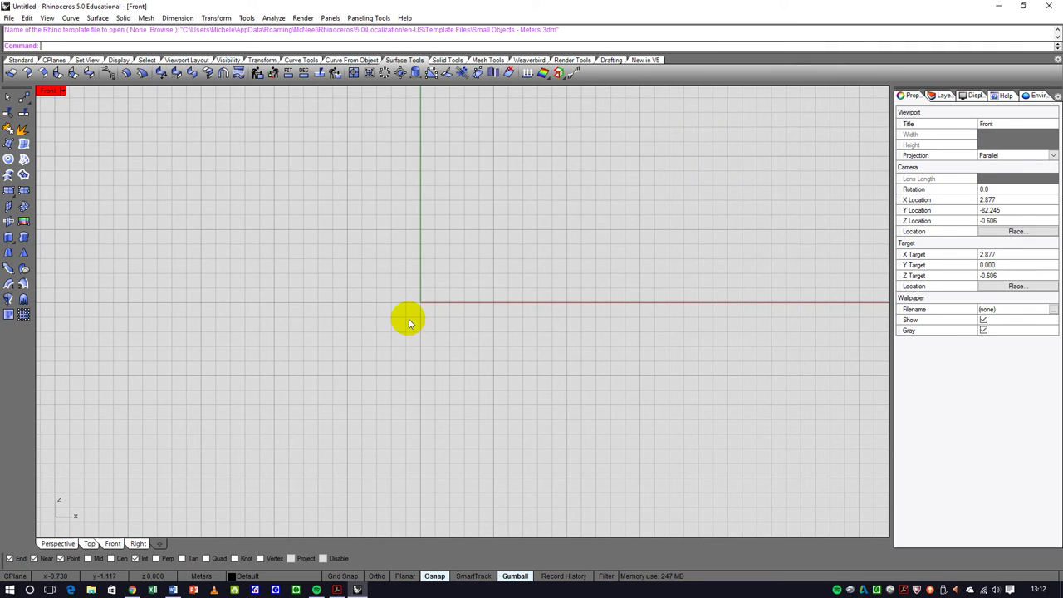
{"action": "scroll", "coordinate": [396, 323], "scroll_direction": "down", "scroll_amount": 5}
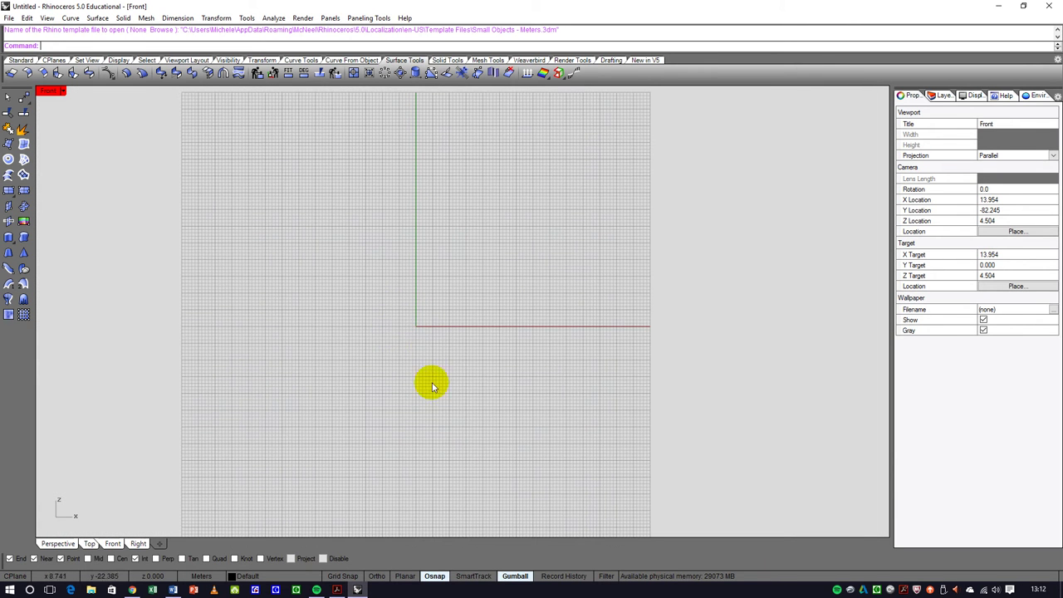
{"action": "right_click", "coordinate": [340, 576]}
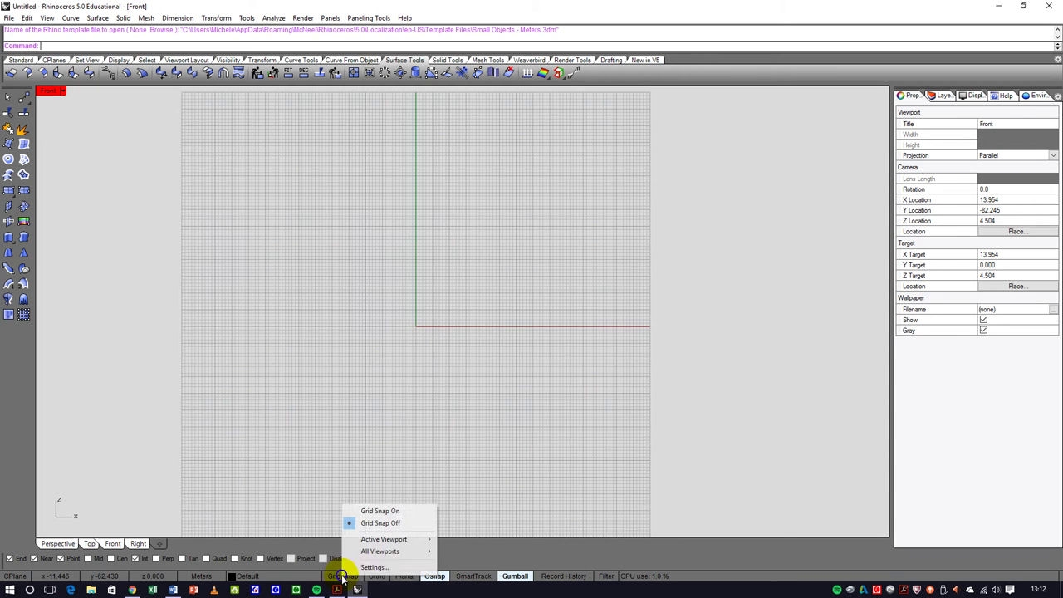
{"action": "left_click", "coordinate": [368, 566]}
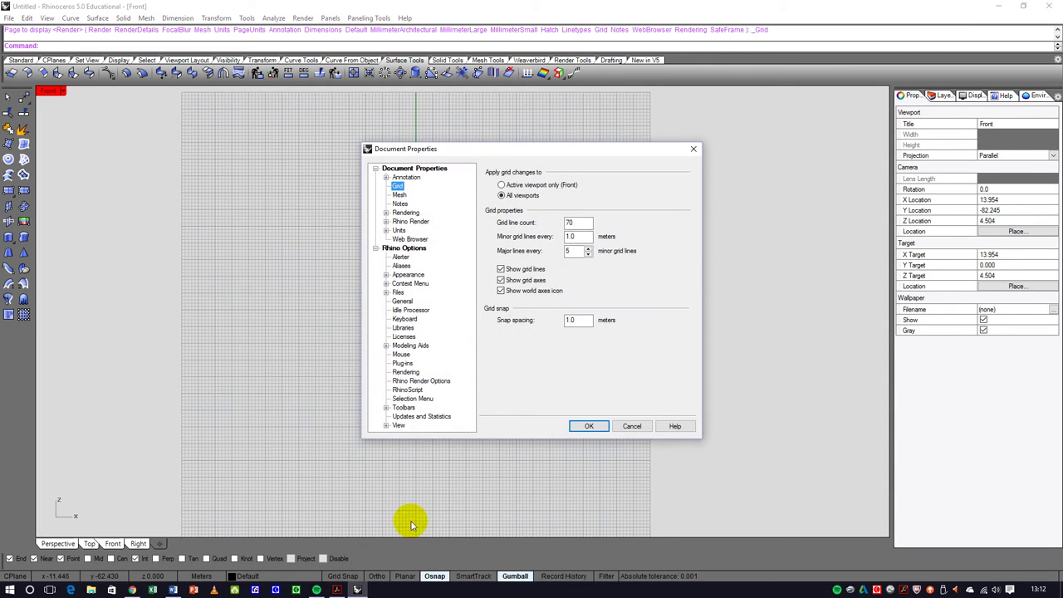
{"action": "left_click_drag", "start_coordinate": [587, 225], "coordinate": [569, 222]}
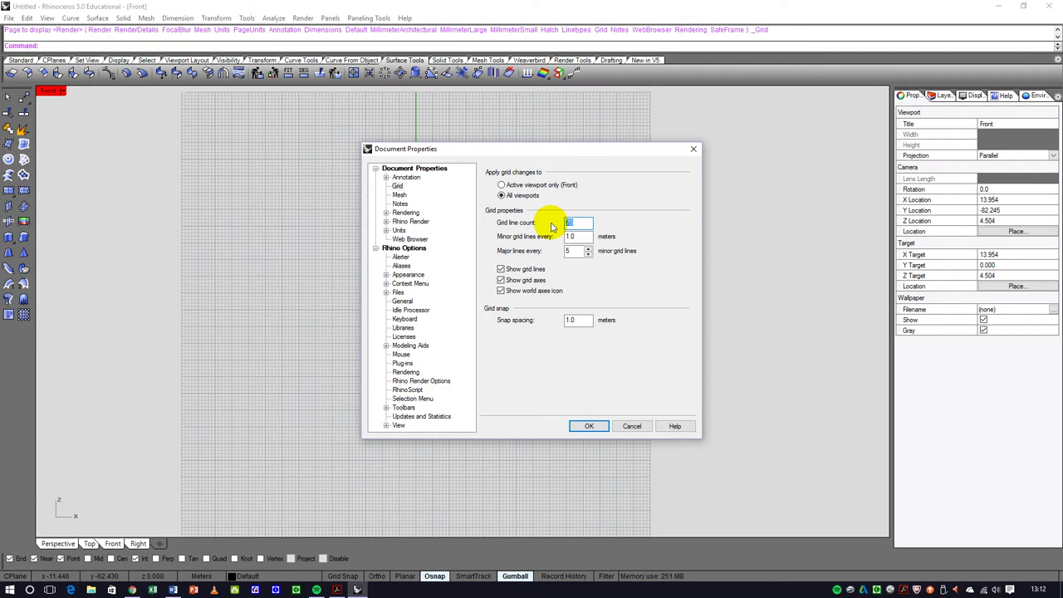
{"action": "type", "text": "10"}
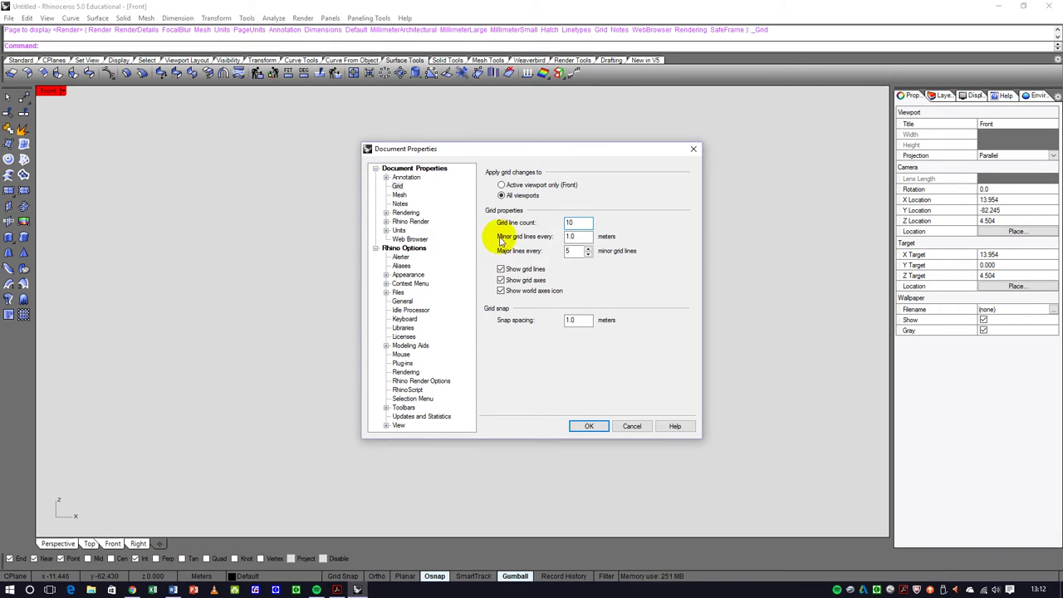
{"action": "left_click_drag", "start_coordinate": [581, 254], "coordinate": [556, 252]}
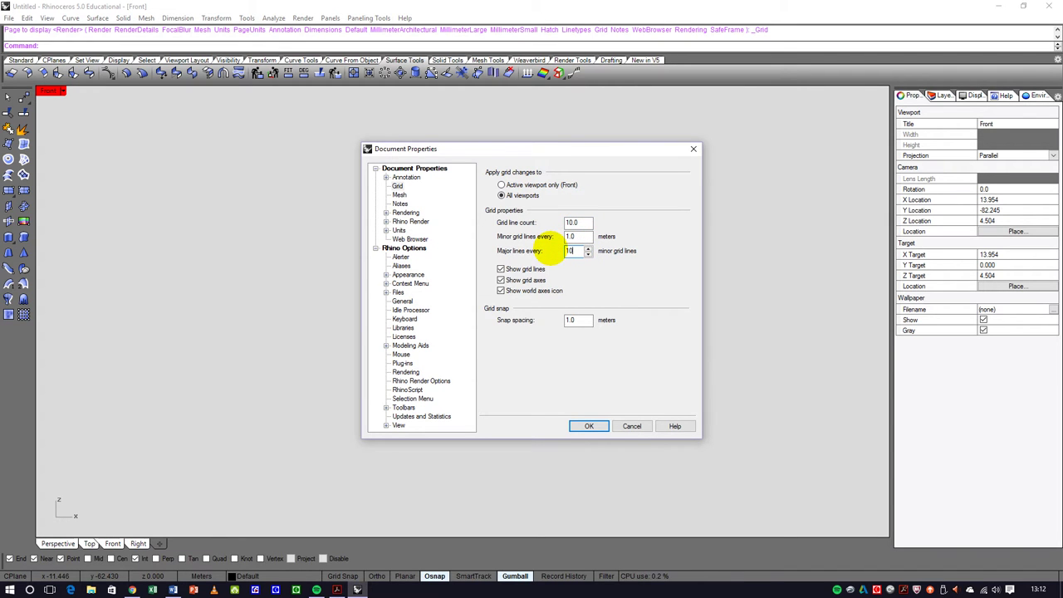
{"action": "left_click", "coordinate": [586, 424]}
- Widen the side panel, rename the first layer below Default to crv_construction, and make it current
{"action": "scroll", "coordinate": [412, 363], "scroll_direction": "up", "scroll_amount": 6}
{"action": "right_click_drag", "start_coordinate": [439, 320], "coordinate": [437, 330]}
{"action": "scroll", "coordinate": [446, 311], "scroll_direction": "up", "scroll_amount": 3}
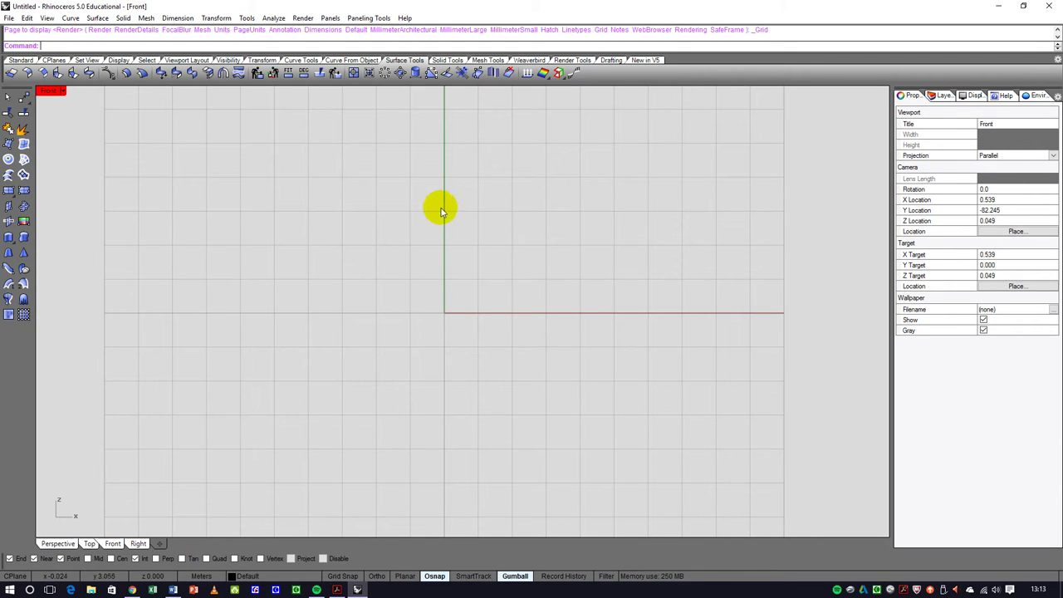
{"action": "left_click_drag", "start_coordinate": [892, 142], "coordinate": [671, 138]}
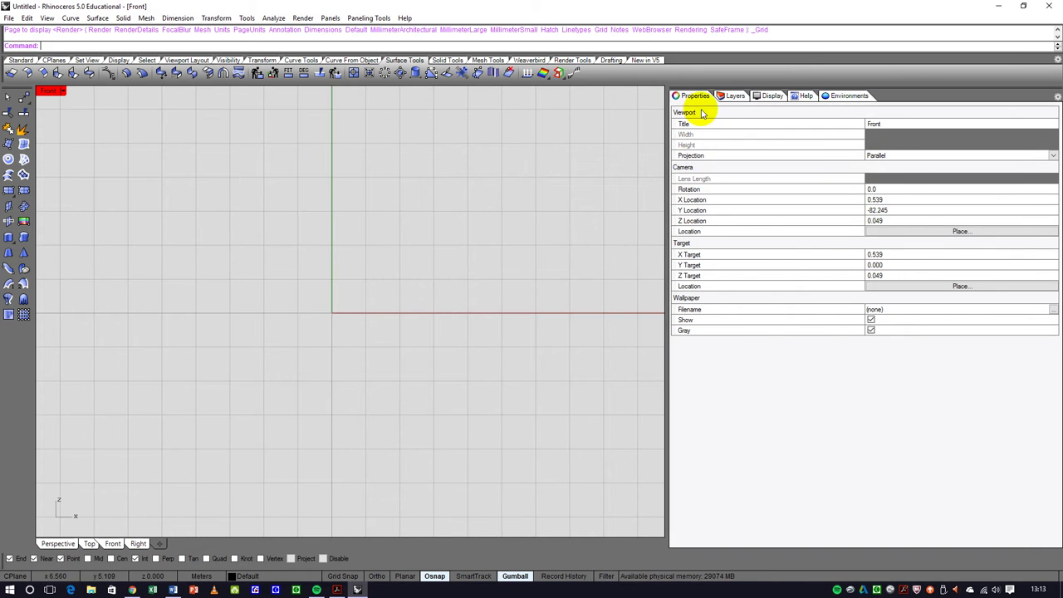
{"action": "left_click", "coordinate": [735, 95]}
{"action": "left_click", "coordinate": [687, 141]}
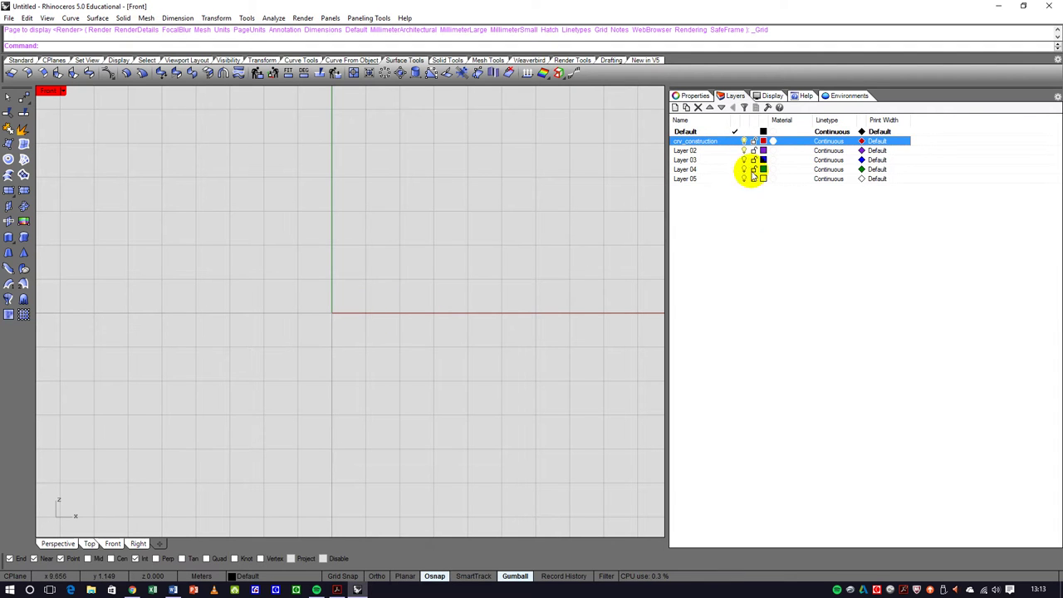
{"action": "left_click", "coordinate": [735, 141]}
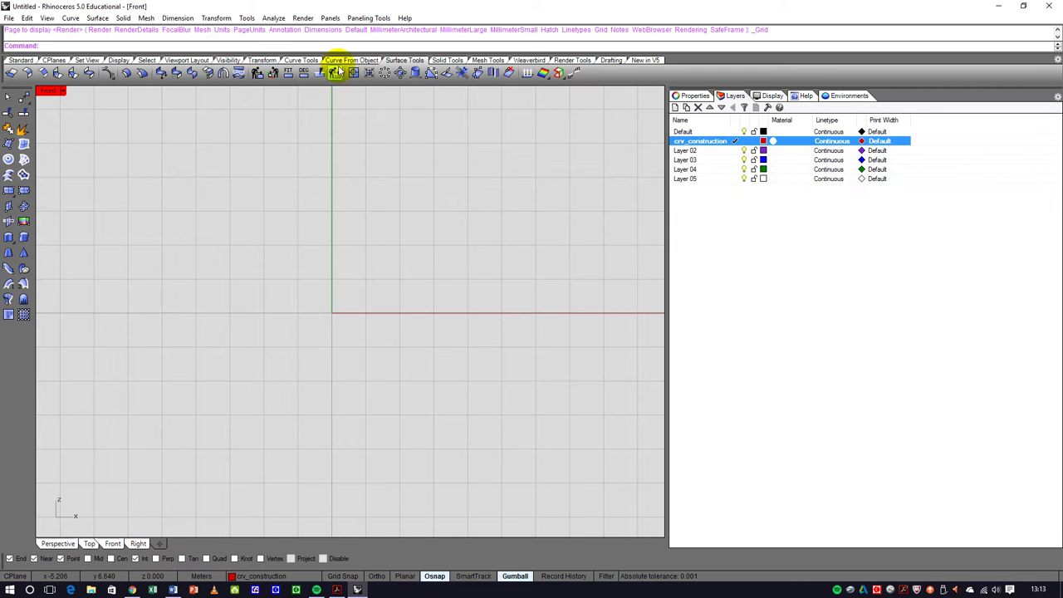
- Draw a corner-to-corner rectangle from the origin to 1,1 in the Front view
{"action": "left_click", "coordinate": [301, 59]}
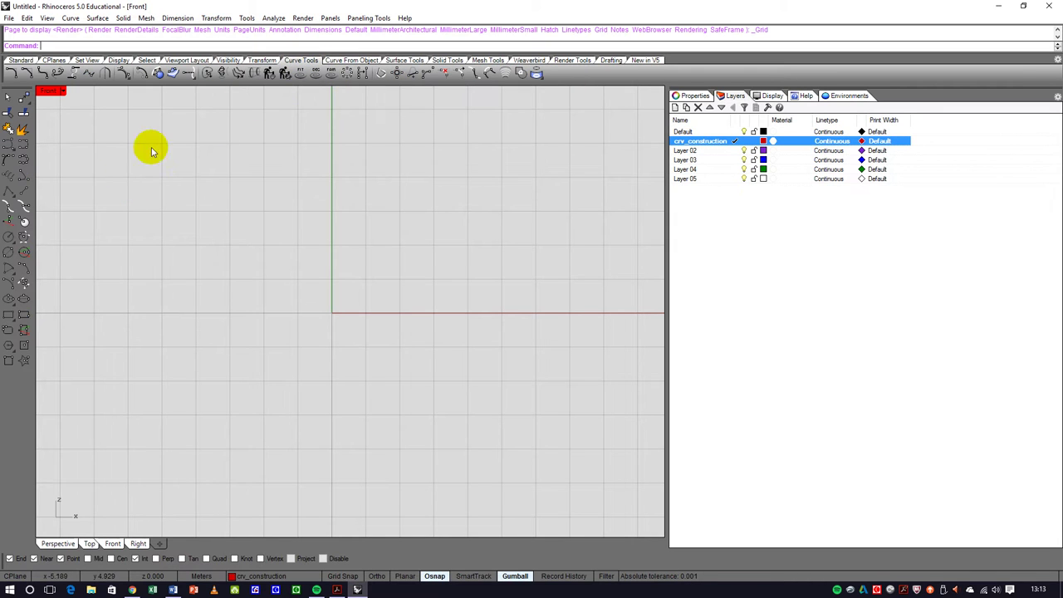
{"action": "left_click", "coordinate": [9, 316]}
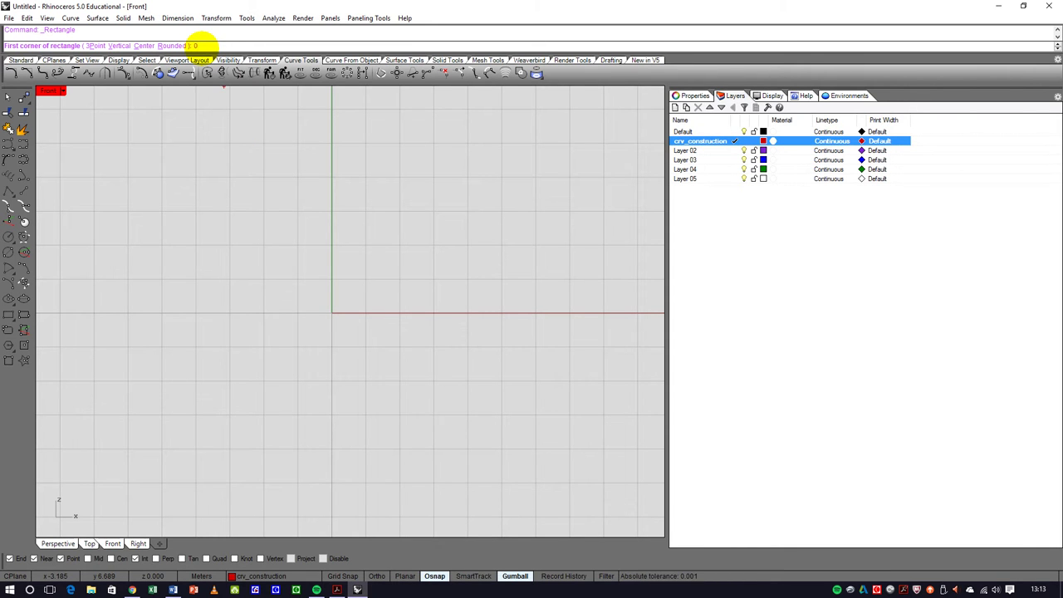
{"action": "key", "text": "Return"}
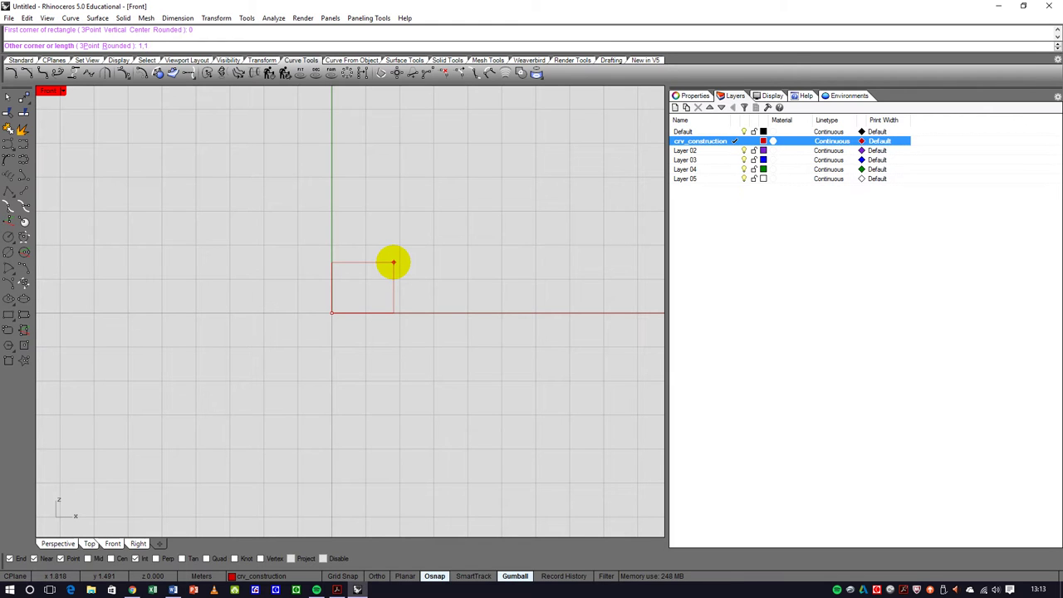
{"action": "type", "text": "1,1"}
{"action": "key", "text": "Return"}
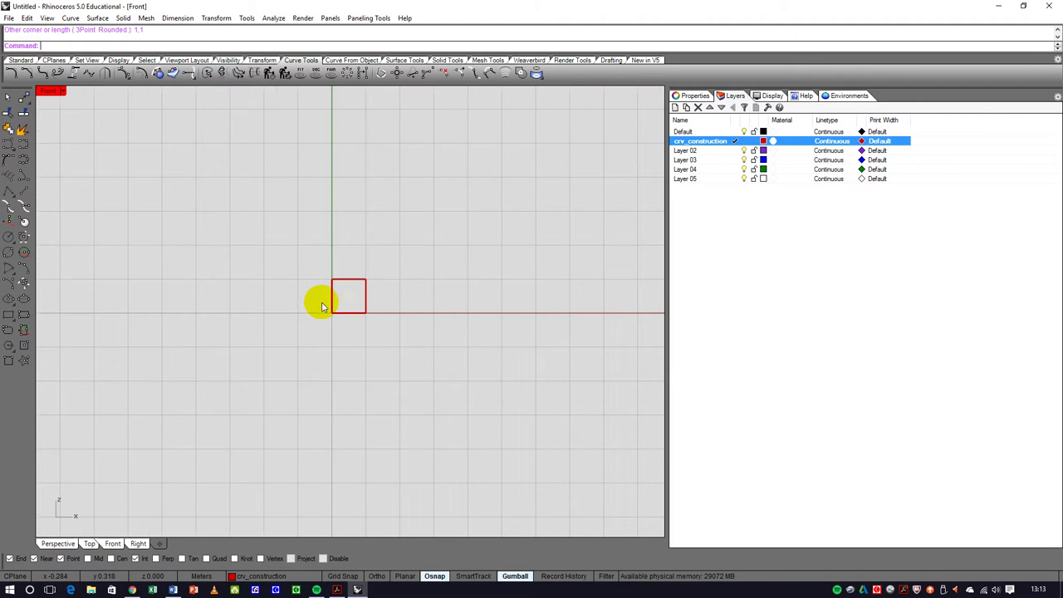
{"action": "scroll", "coordinate": [319, 304], "scroll_direction": "up", "scroll_amount": 5}
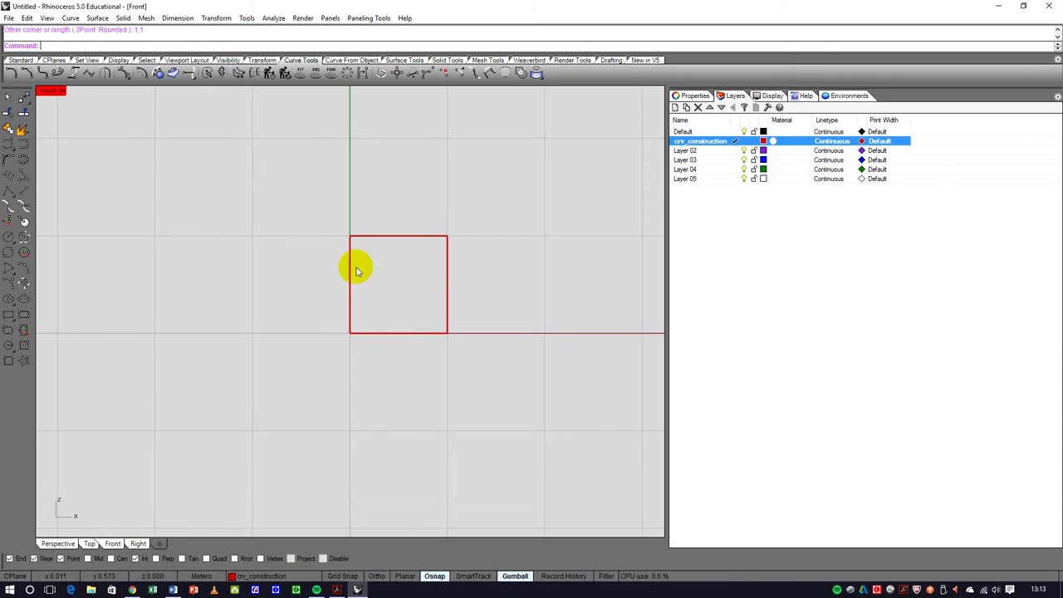
{"action": "left_click", "coordinate": [449, 266]}
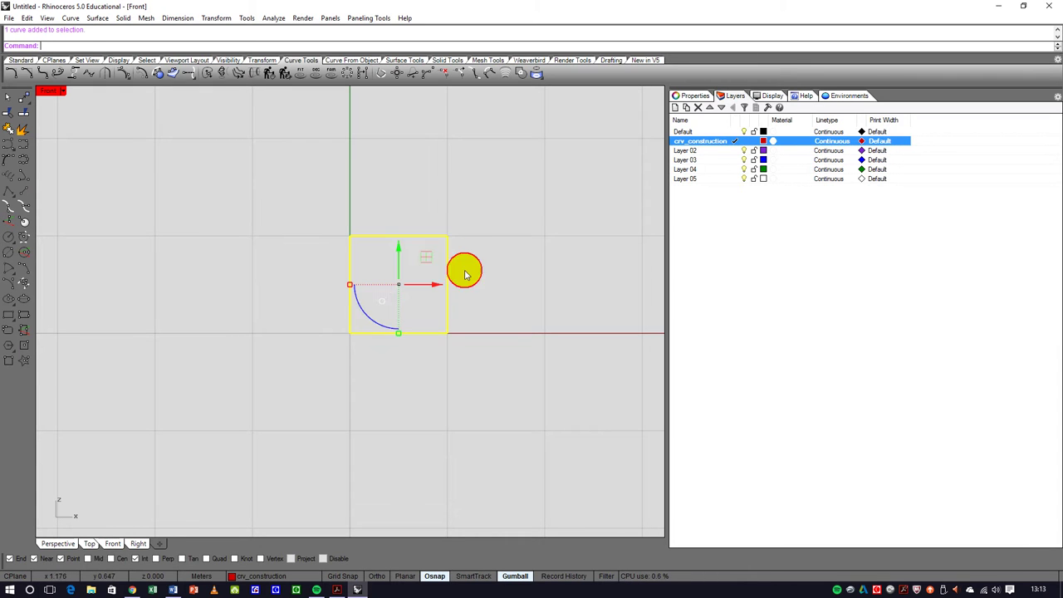
{"action": "left_click", "coordinate": [389, 205]}
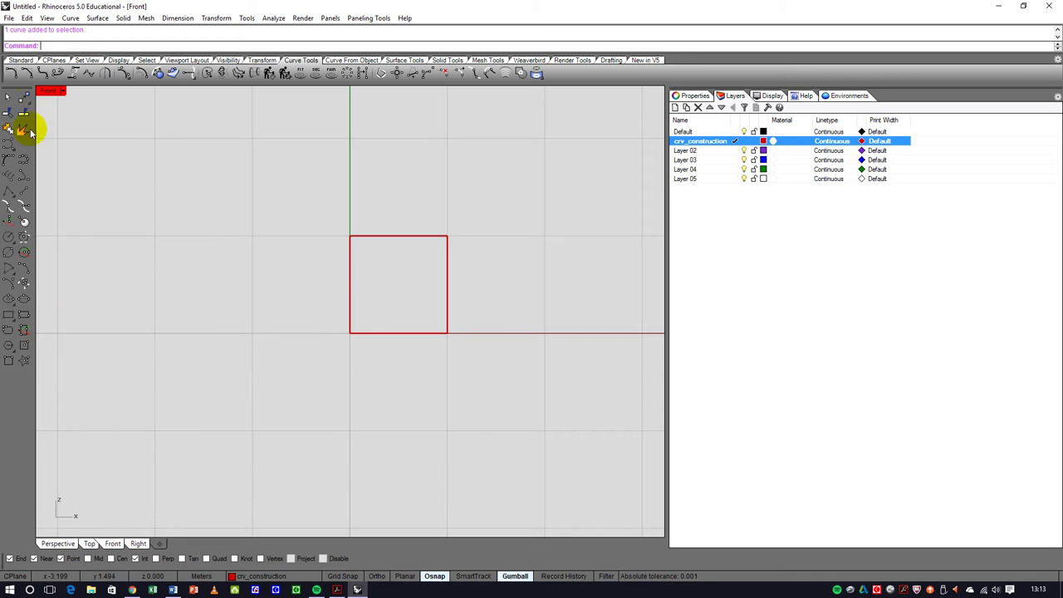
- Create the area centroid point of the square
{"action": "left_click", "coordinate": [20, 60]}
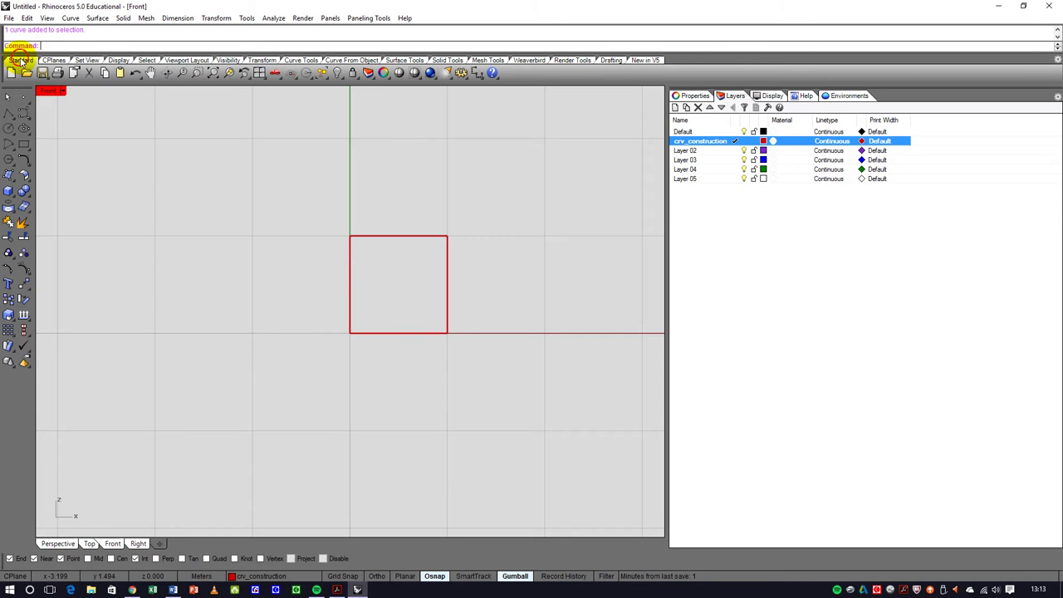
{"action": "left_click", "coordinate": [31, 324]}
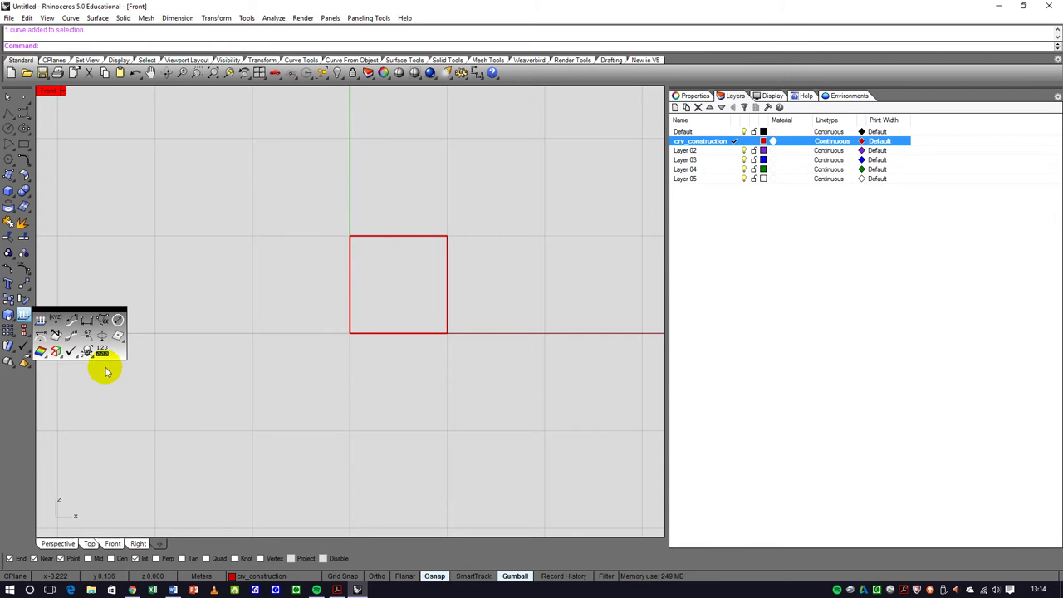
{"action": "left_click", "coordinate": [118, 338]}
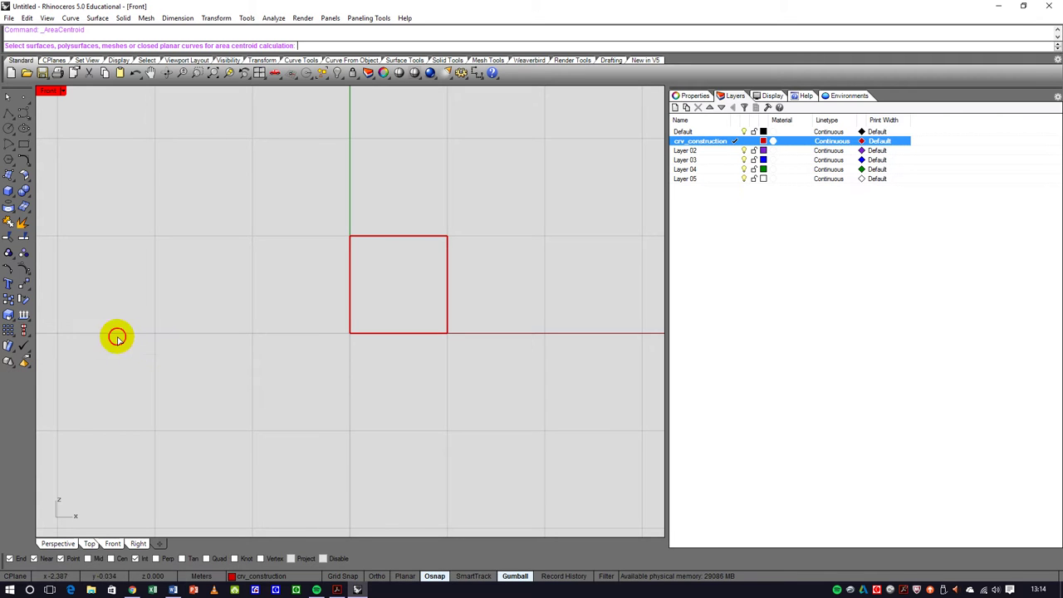
{"action": "left_click", "coordinate": [369, 238]}
{"action": "right_click", "coordinate": [375, 264]}
- Move the square together with its centroid point from the centroid to the origin (0)
{"action": "left_click_drag", "start_coordinate": [498, 297], "coordinate": [388, 212]}
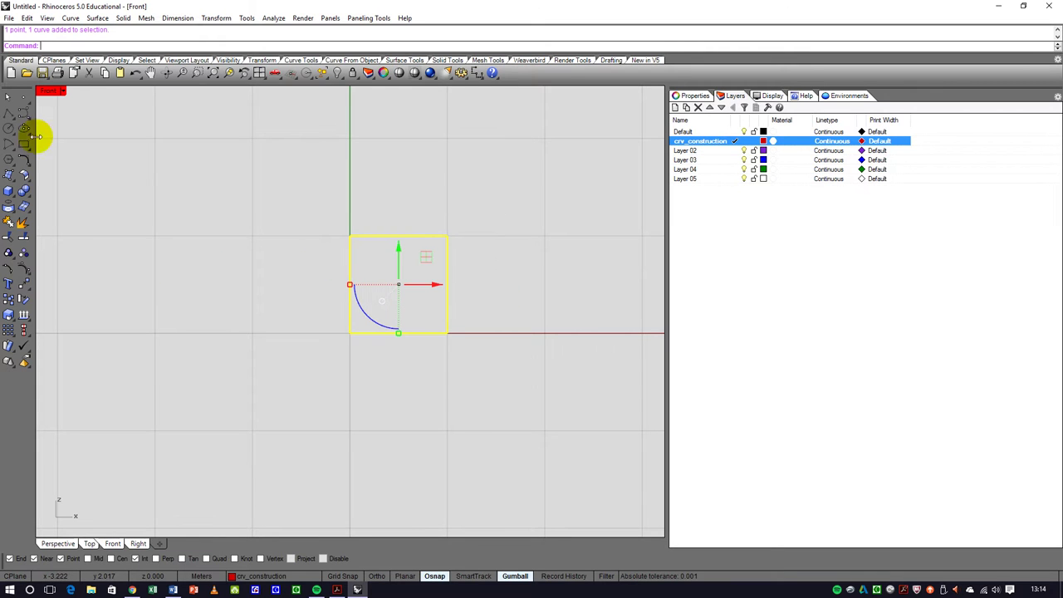
{"action": "left_click", "coordinate": [24, 283]}
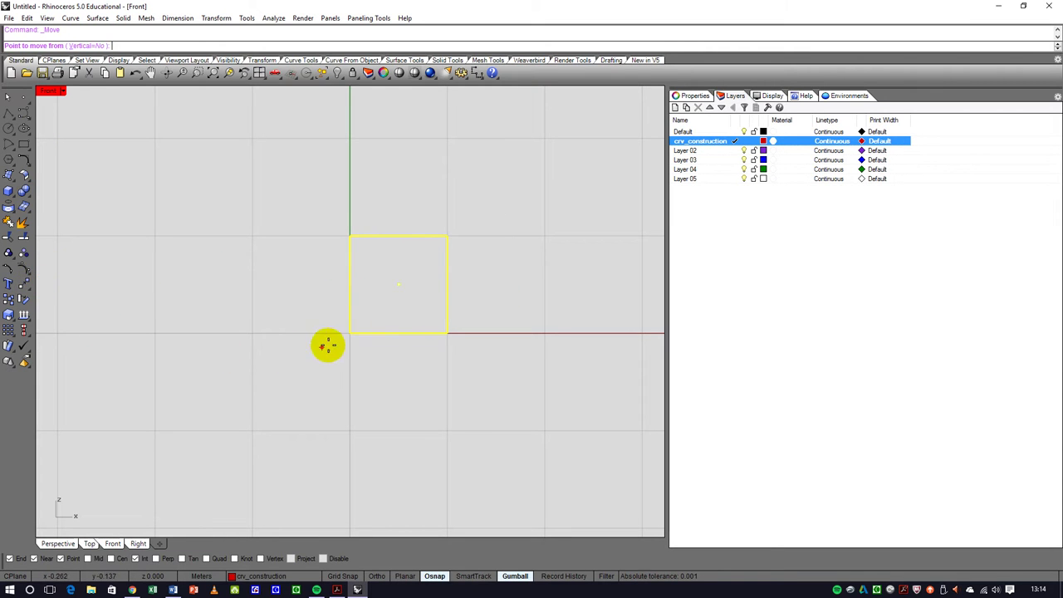
{"action": "left_click", "coordinate": [398, 288]}
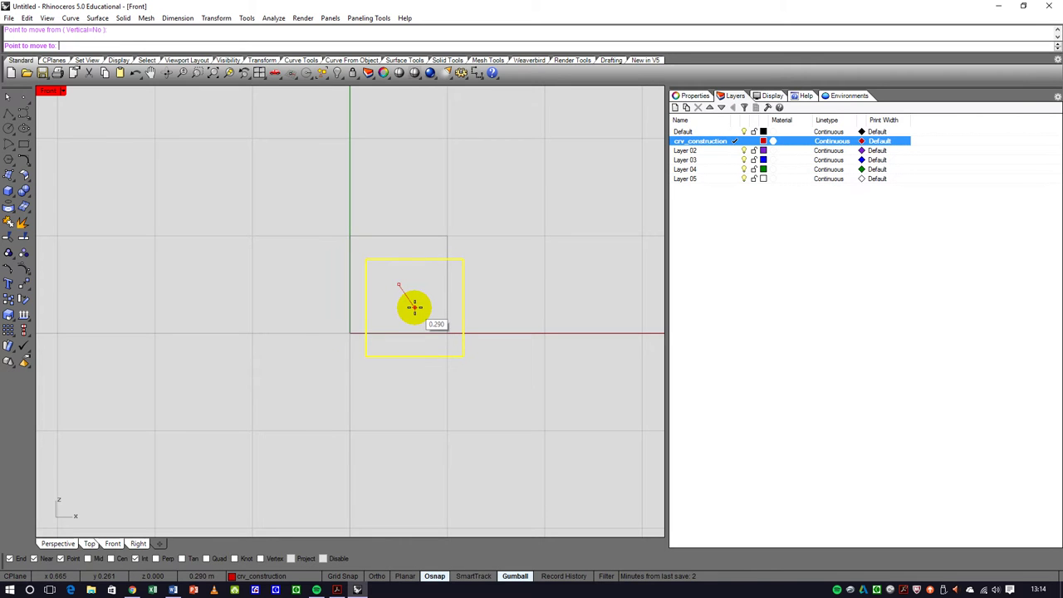
{"action": "type", "text": "0"}
{"action": "key", "text": "Return"}
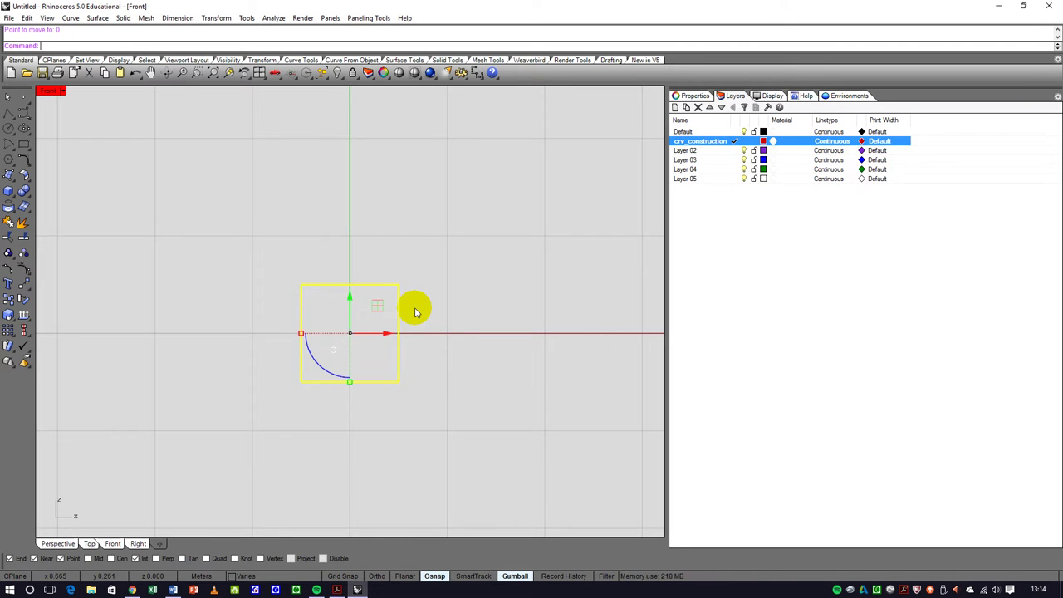
{"action": "left_click", "coordinate": [415, 312]}
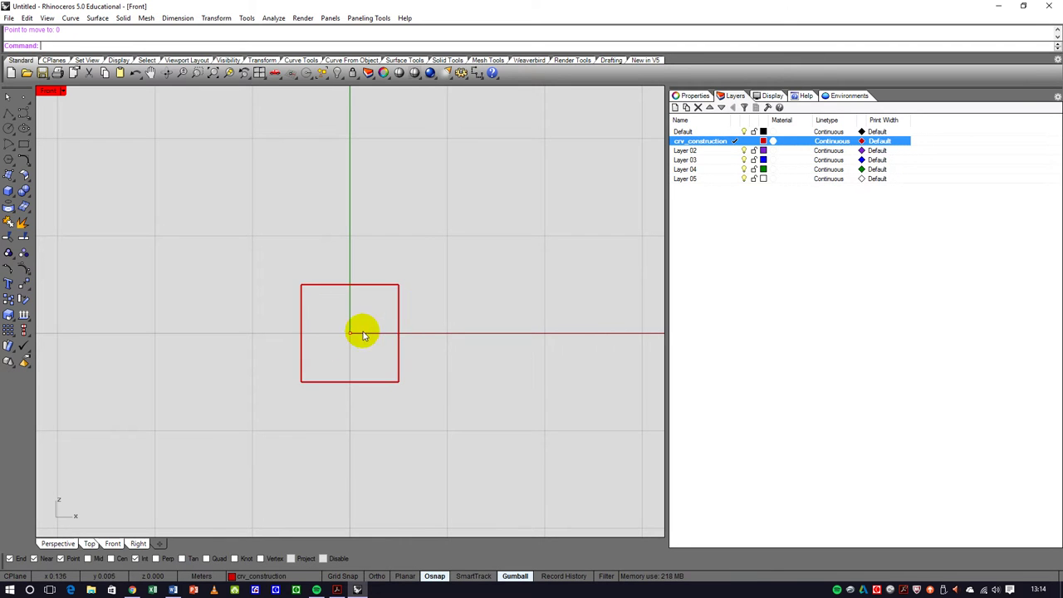
- In the Perspective view, rotate the square and its centroid point 90 degrees about the X axis so the square lies flat
{"action": "right_click_drag", "start_coordinate": [416, 352], "coordinate": [440, 337]}
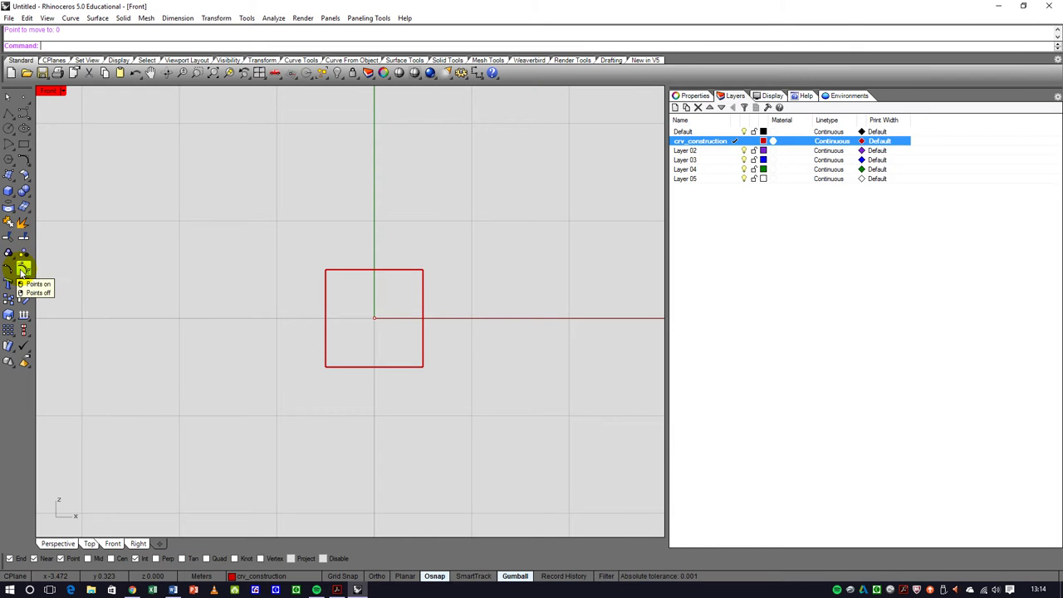
{"action": "double_click", "coordinate": [51, 91]}
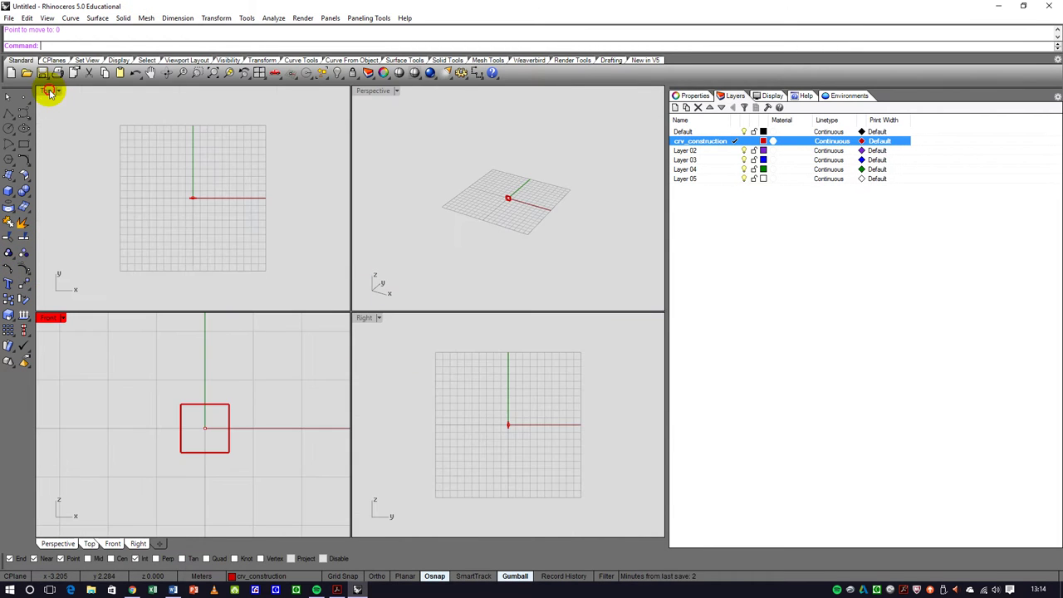
{"action": "double_click", "coordinate": [372, 90]}
{"action": "scroll", "coordinate": [339, 298], "scroll_direction": "up", "scroll_amount": 8}
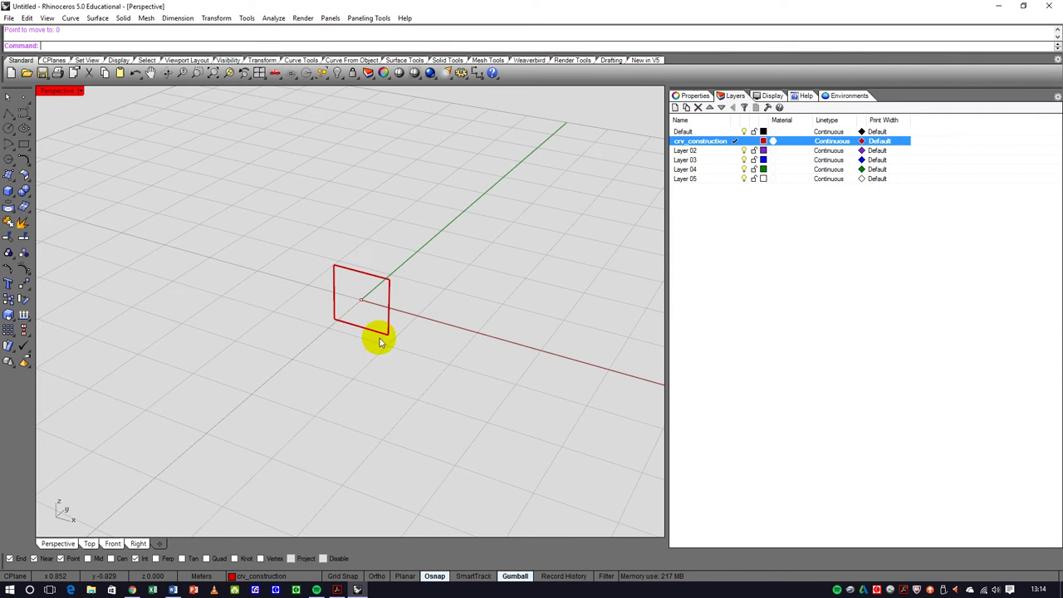
{"action": "right_click_drag", "start_coordinate": [404, 340], "coordinate": [371, 328]}
{"action": "left_click_drag", "start_coordinate": [310, 238], "coordinate": [420, 374]}
{"action": "right_click_drag", "start_coordinate": [420, 375], "coordinate": [347, 365]}
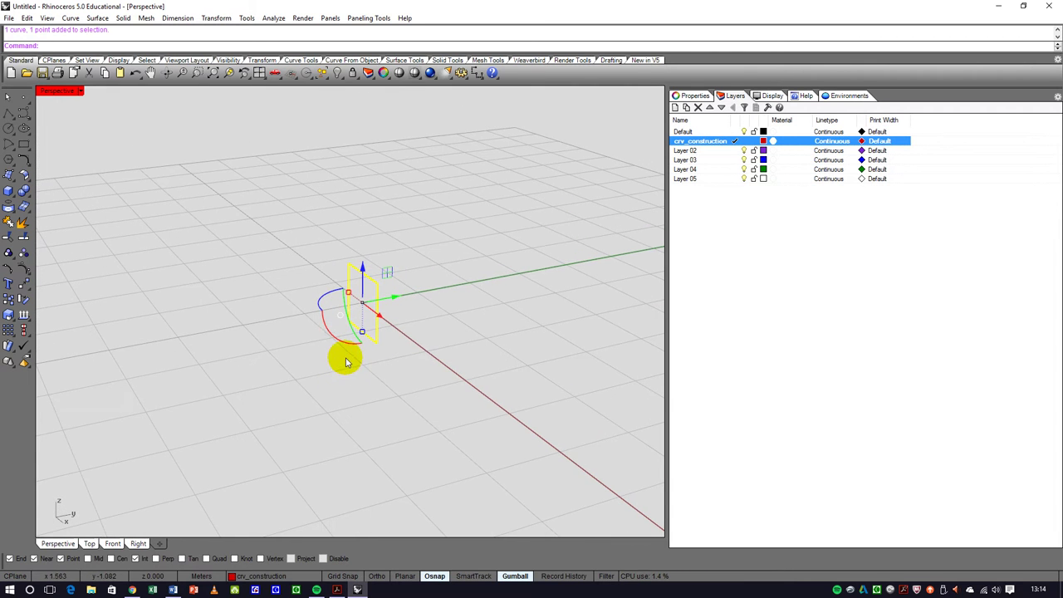
{"action": "left_click_drag", "start_coordinate": [336, 340], "coordinate": [402, 383]}
{"action": "type", "text": "90"}
{"action": "key", "text": "Return"}
- Check the rotated square in Perspective and return to a maximized Front view
{"action": "right_click_drag", "start_coordinate": [402, 384], "coordinate": [437, 390]}
{"action": "scroll", "coordinate": [358, 330], "scroll_direction": "up", "scroll_amount": 3}
{"action": "right_click_drag", "start_coordinate": [358, 330], "coordinate": [340, 298]}
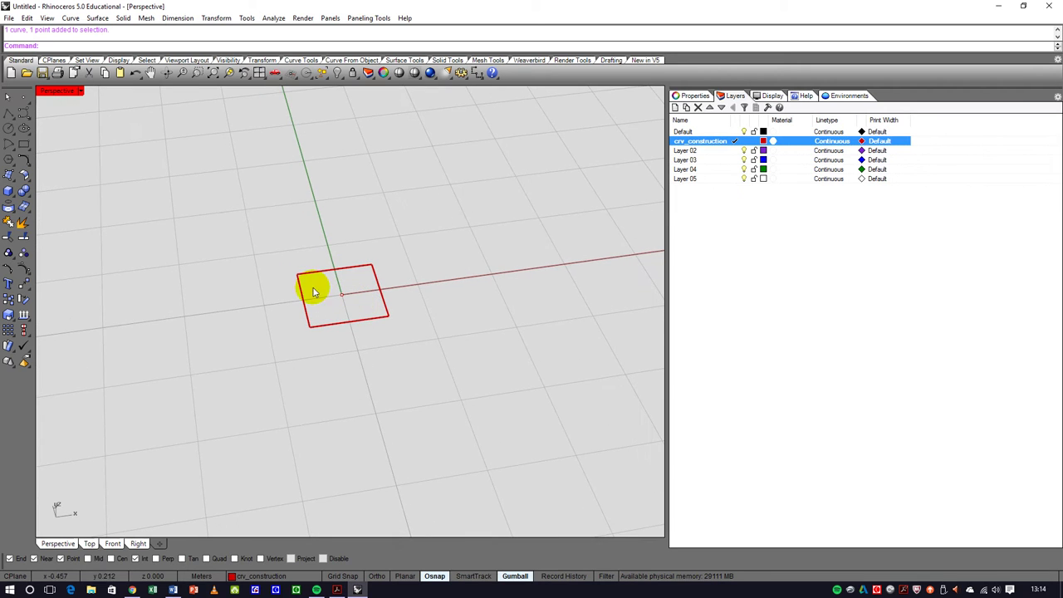
{"action": "double_click", "coordinate": [59, 93]}
{"action": "double_click", "coordinate": [43, 317]}
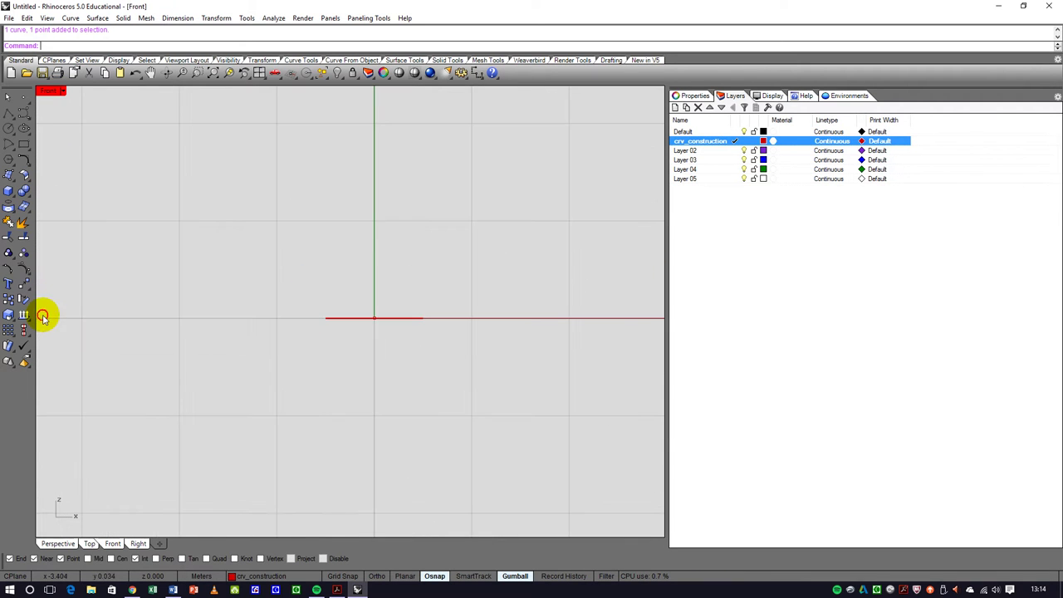
- With Ortho on in the Front view, draw a polyline from the square's left end, 0.5 m up and then 0.5 m right to the vertical axis
{"action": "right_click_drag", "start_coordinate": [254, 344], "coordinate": [258, 380]}
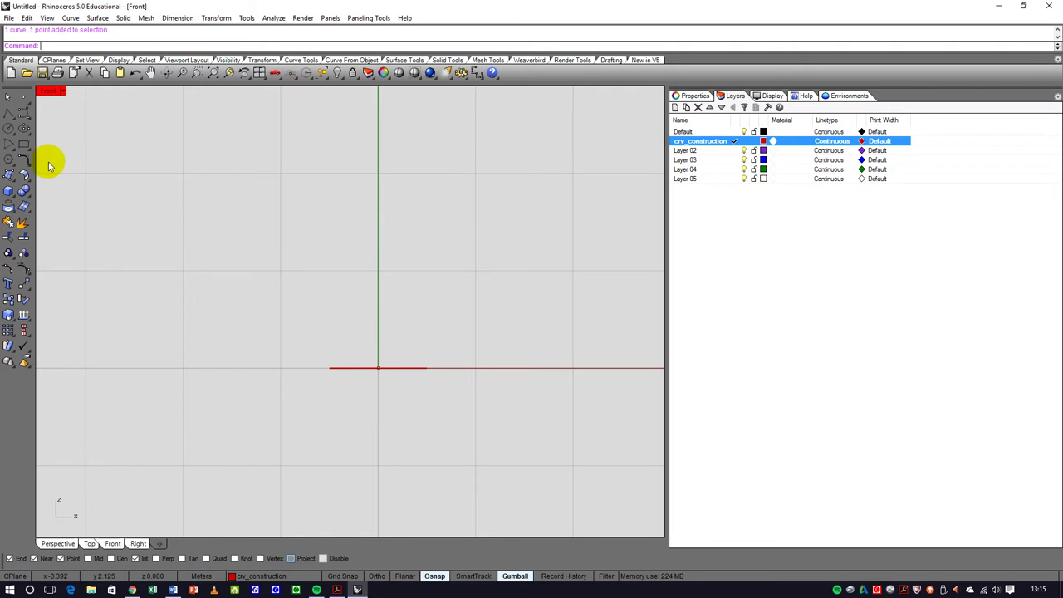
{"action": "left_click", "coordinate": [7, 113]}
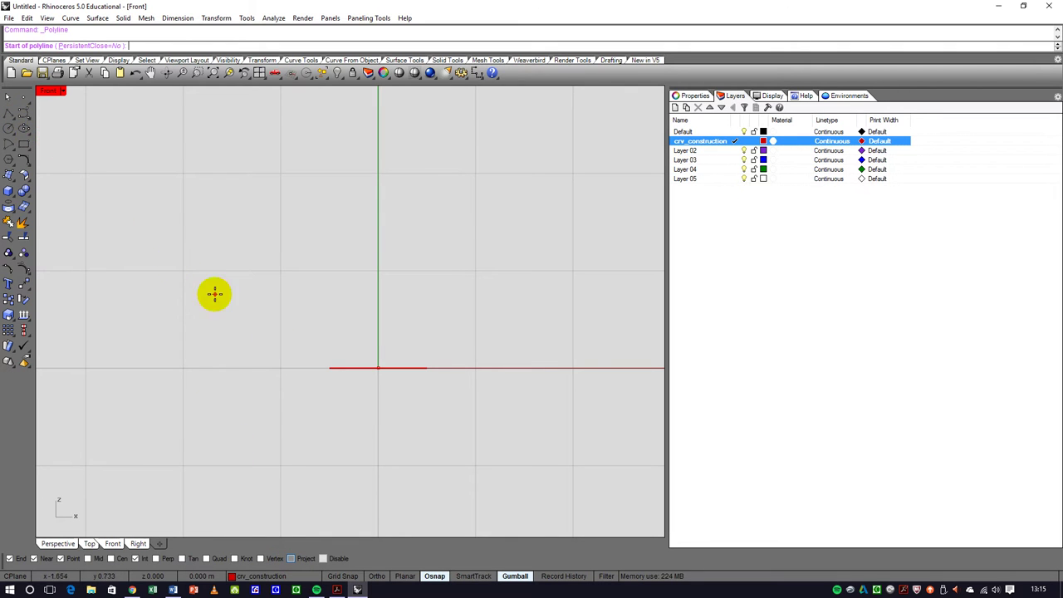
{"action": "left_click", "coordinate": [324, 366]}
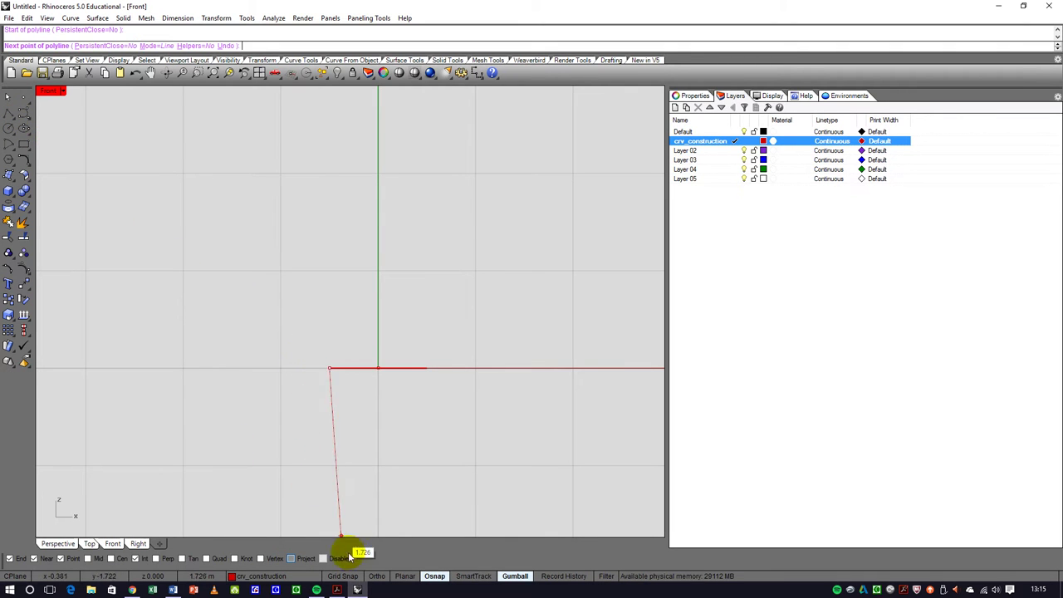
{"action": "left_click", "coordinate": [378, 579]}
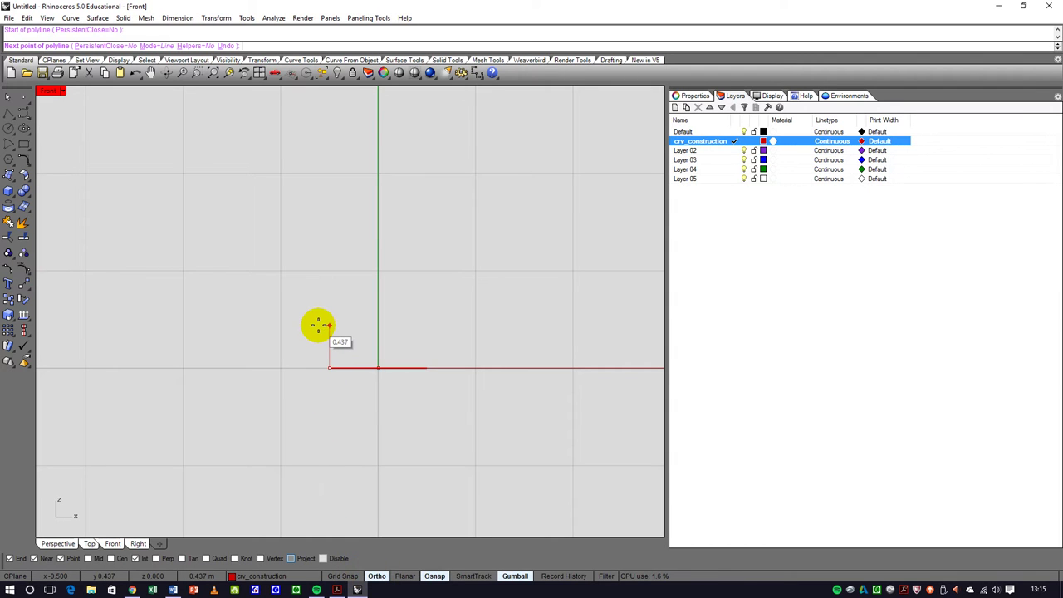
{"action": "key", "text": "Return"}
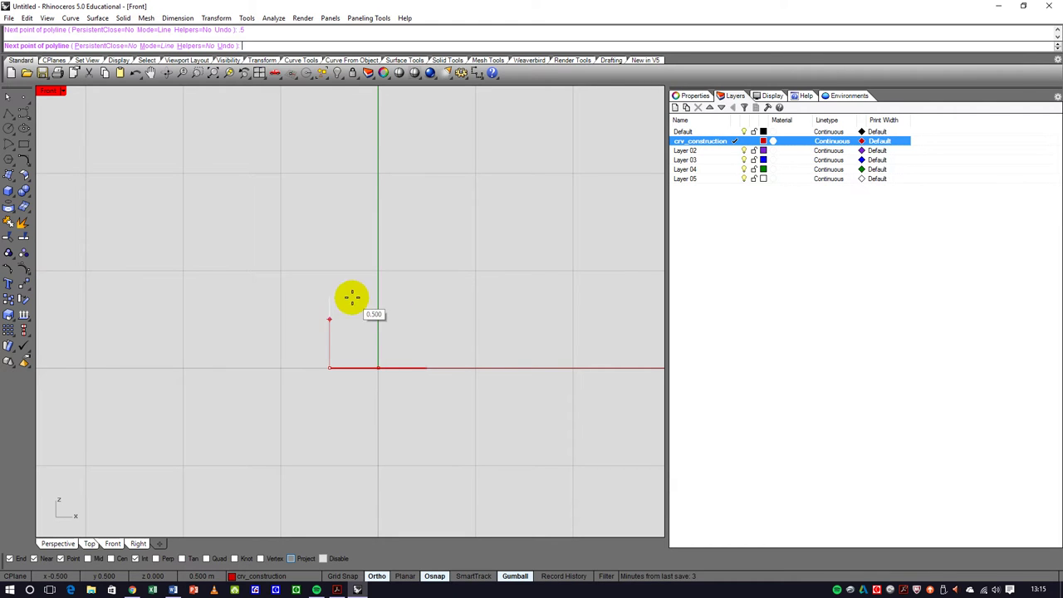
{"action": "left_click", "coordinate": [308, 299]}
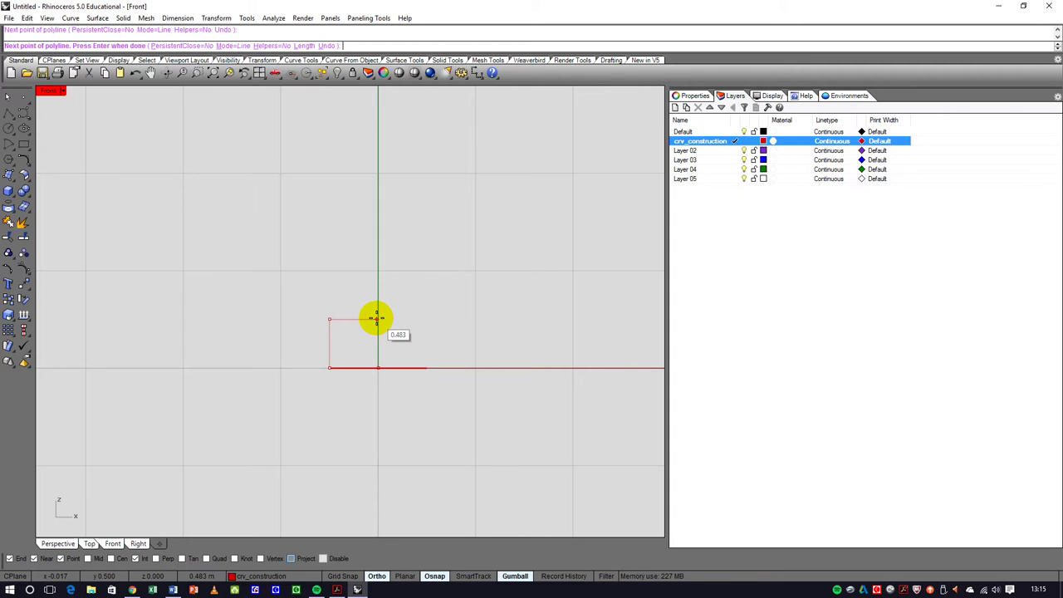
{"action": "type", "text": ".5"}
{"action": "key", "text": "Return"}
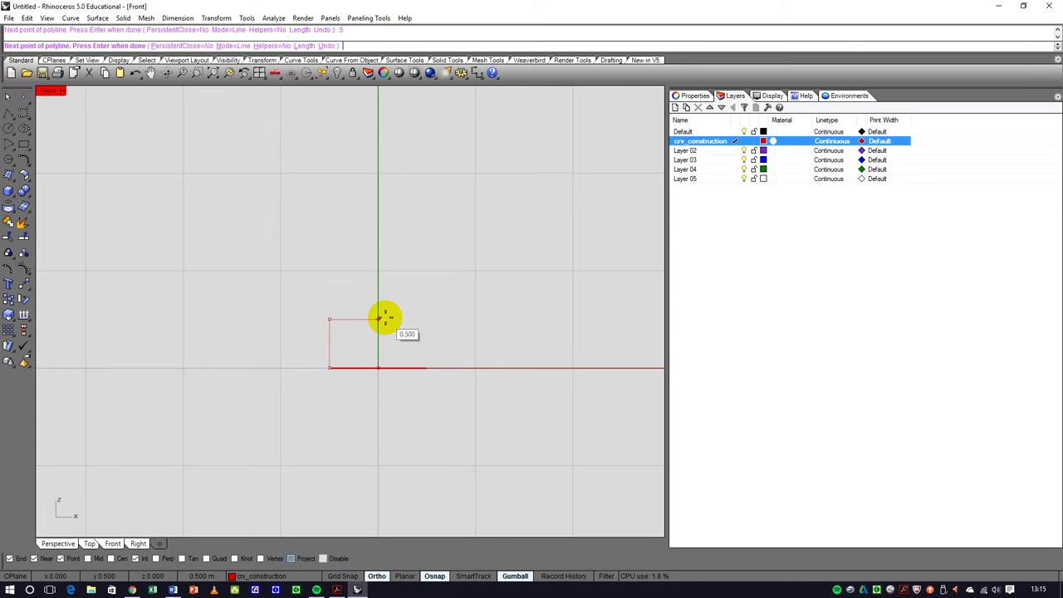
{"action": "left_click", "coordinate": [385, 318]}
{"action": "key", "text": "Return"}
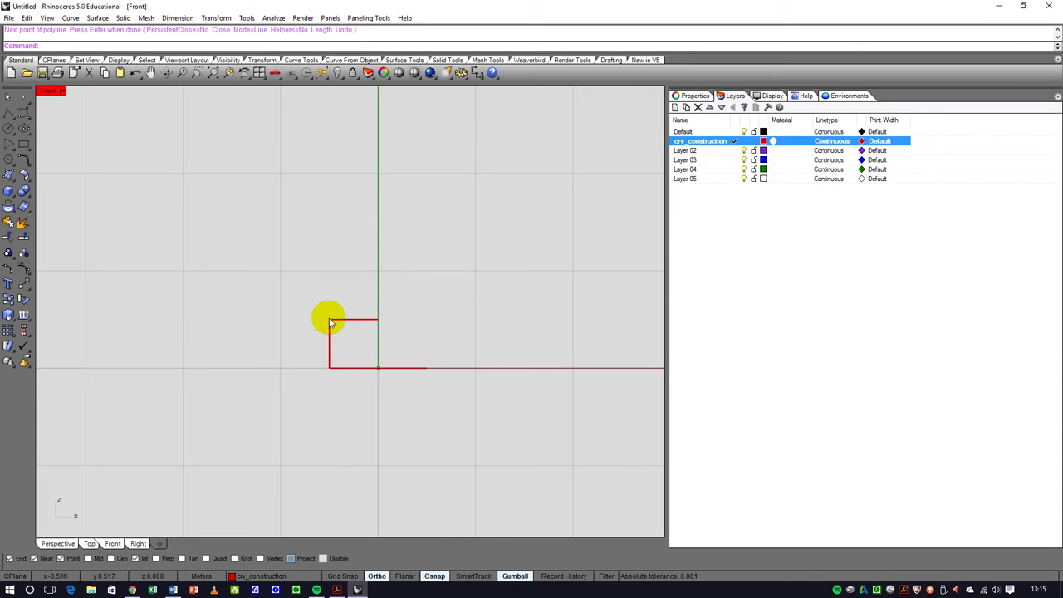
- Maximize the Perspective view and inspect the L-shaped profile polyline standing on the square's edge
{"action": "double_click", "coordinate": [50, 97]}
{"action": "right_click_drag", "start_coordinate": [462, 171], "coordinate": [510, 157]}
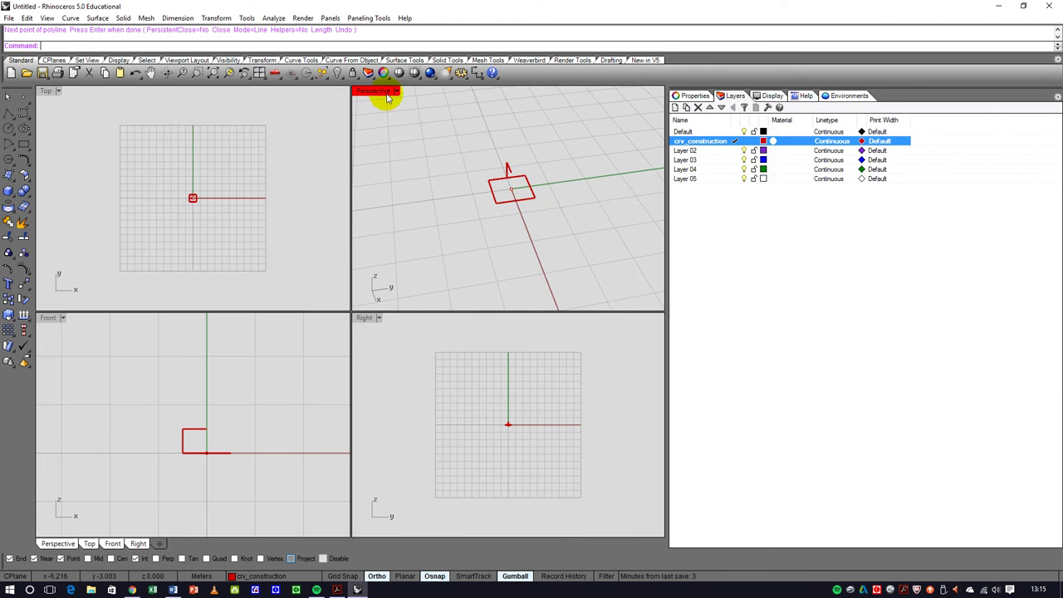
{"action": "double_click", "coordinate": [378, 90]}
{"action": "right_click_drag", "start_coordinate": [351, 256], "coordinate": [391, 261]}
{"action": "scroll", "coordinate": [331, 280], "scroll_direction": "up", "scroll_amount": 3}
{"action": "right_click_drag", "start_coordinate": [330, 281], "coordinate": [164, 275]}
{"action": "right_click_drag", "start_coordinate": [412, 270], "coordinate": [423, 266]}
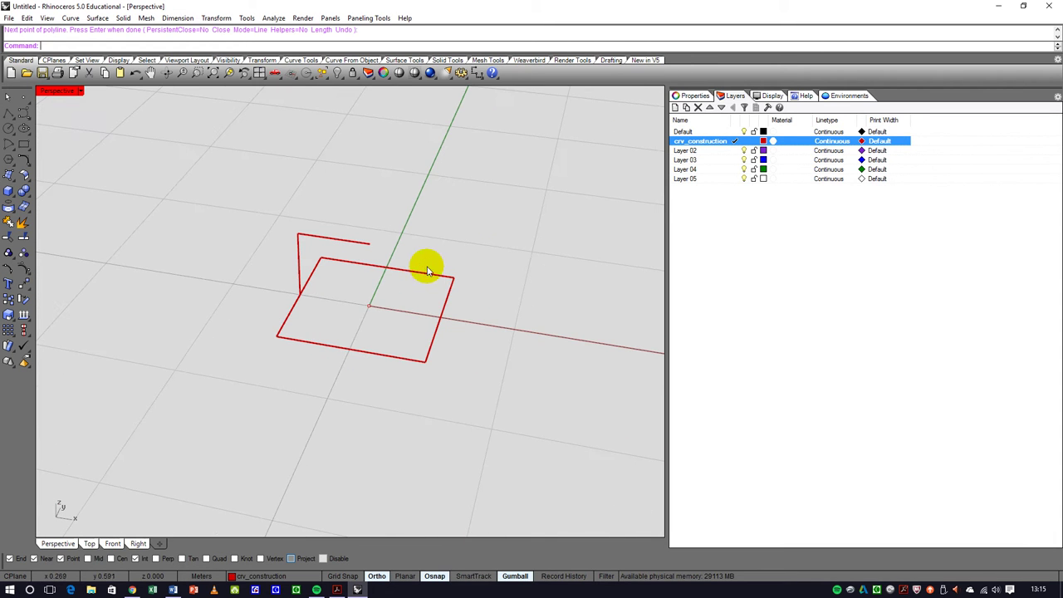
- Rename Layer 02 as 3D_base and set its layer color to Black
{"action": "left_click", "coordinate": [690, 151]}
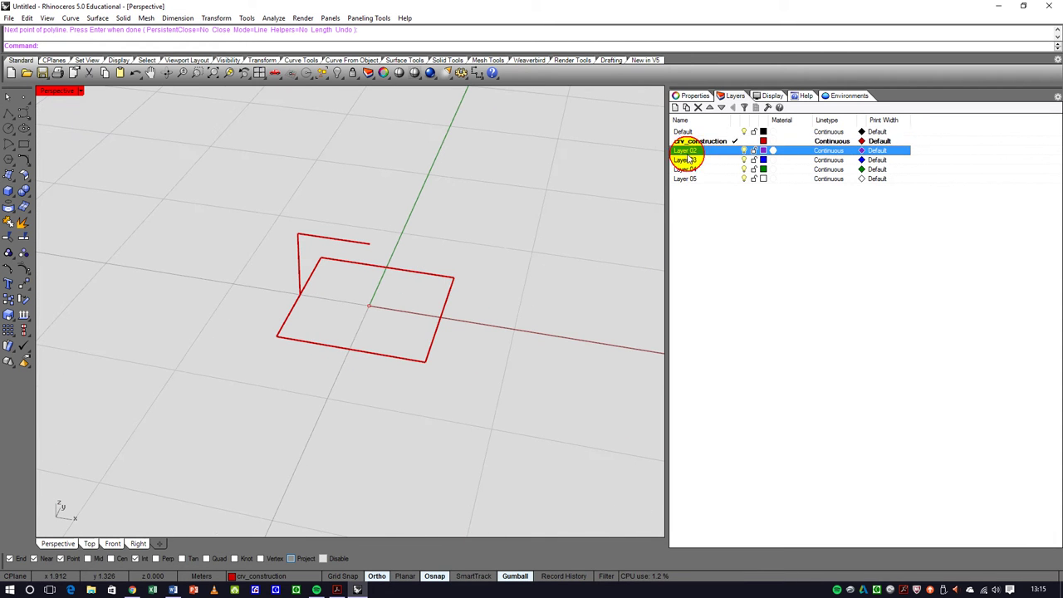
{"action": "left_click", "coordinate": [688, 151]}
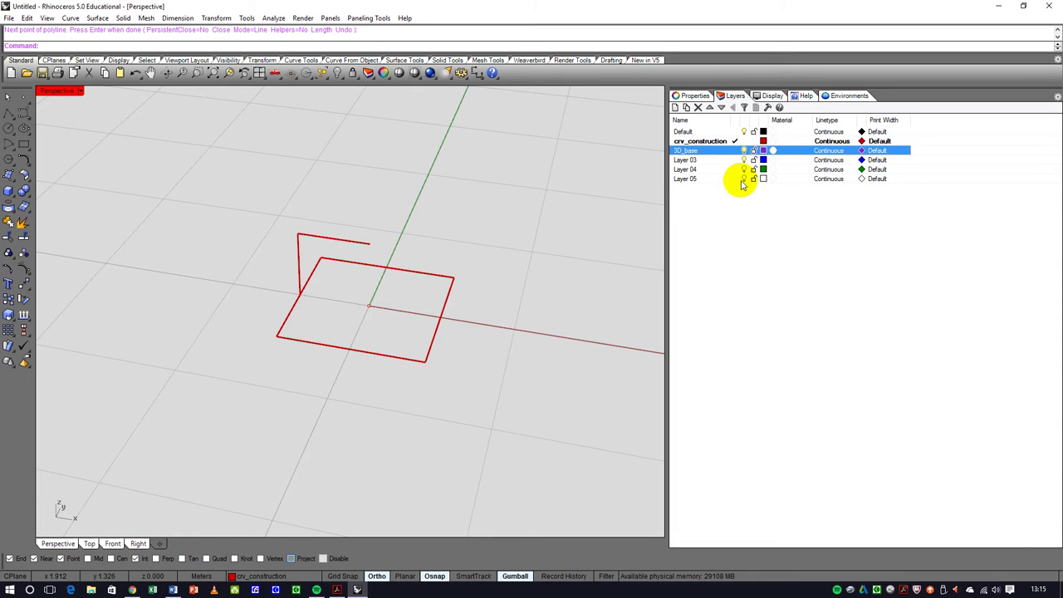
{"action": "left_click", "coordinate": [764, 150]}
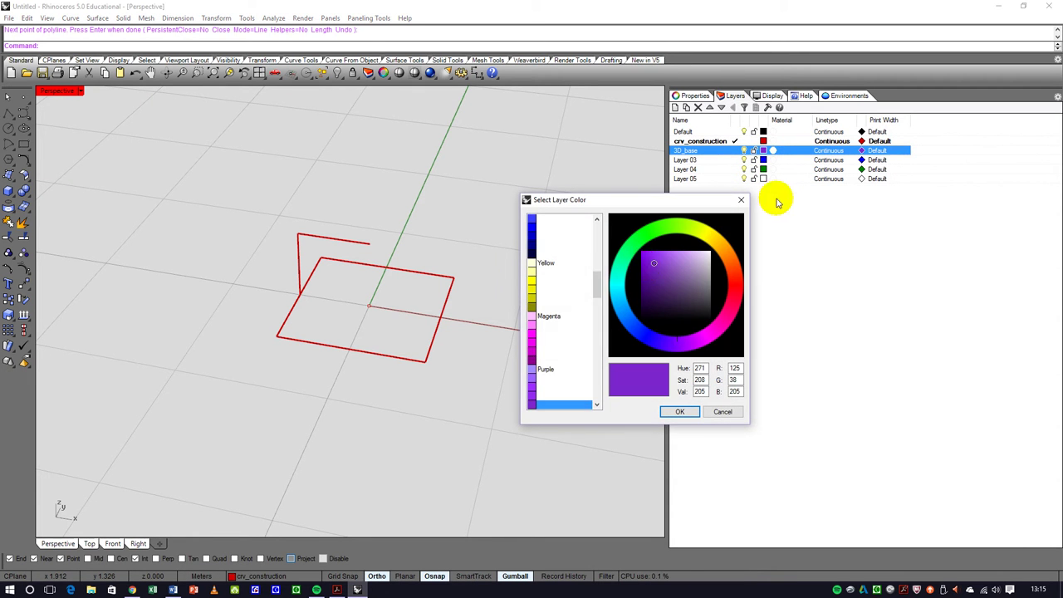
{"action": "left_click_drag", "start_coordinate": [598, 285], "coordinate": [596, 223]}
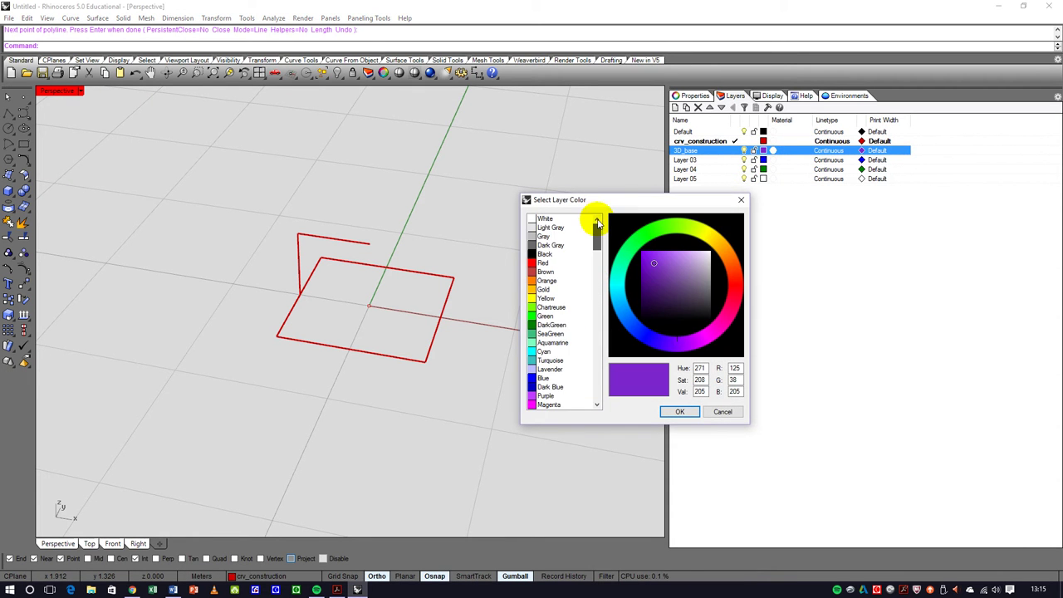
{"action": "left_click", "coordinate": [531, 254]}
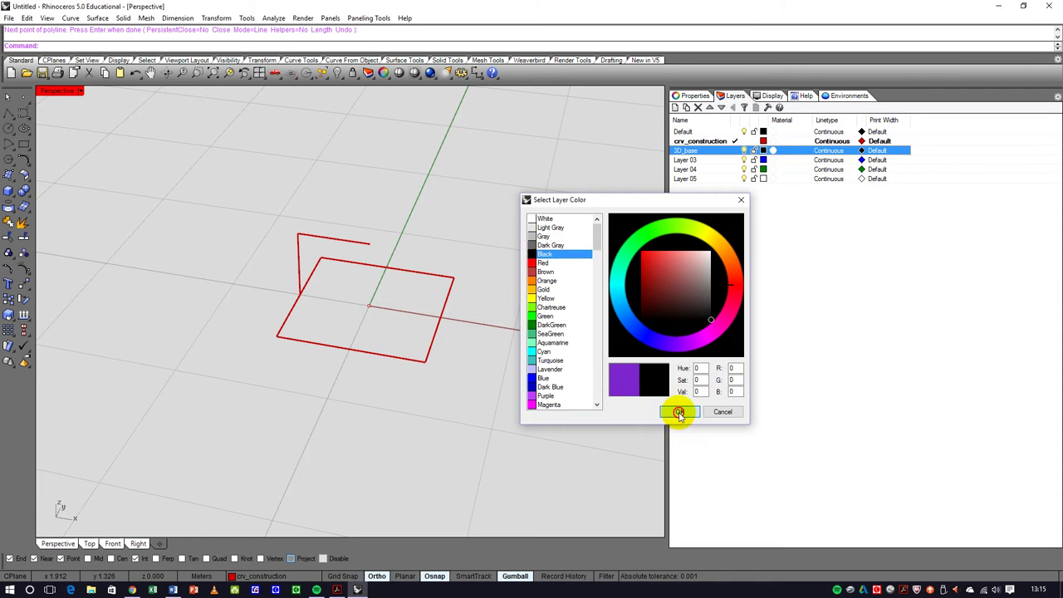
{"action": "left_click", "coordinate": [678, 412]}
- Rail-revolve the L-shaped profile along the square, with a vertical axis starting at the square's centroid point
{"action": "right_click_drag", "start_coordinate": [475, 349], "coordinate": [306, 325]}
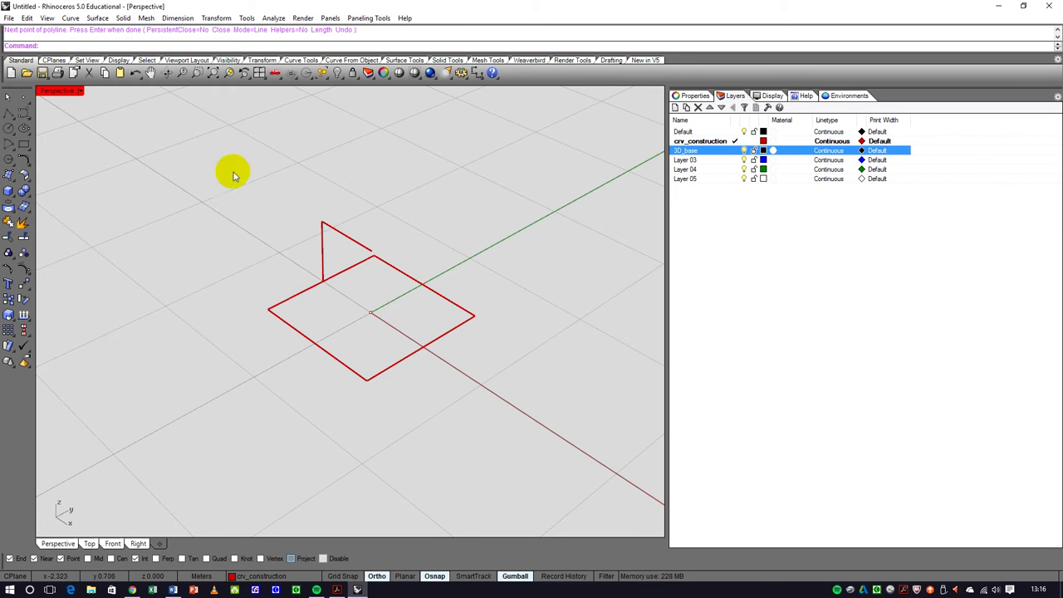
{"action": "left_click", "coordinate": [404, 61]}
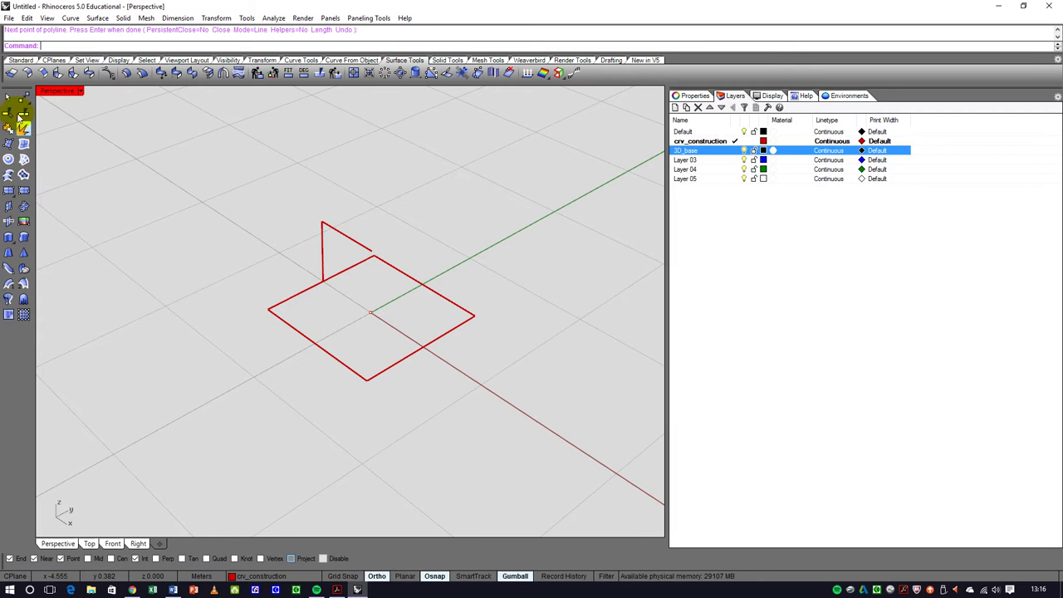
{"action": "right_click", "coordinate": [8, 301]}
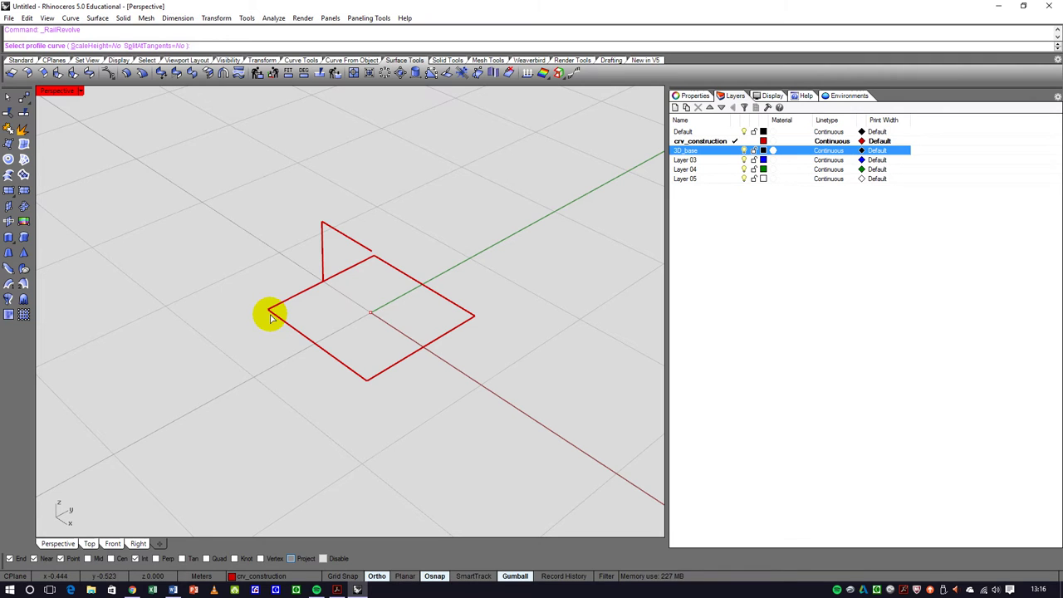
{"action": "left_click", "coordinate": [324, 272]}
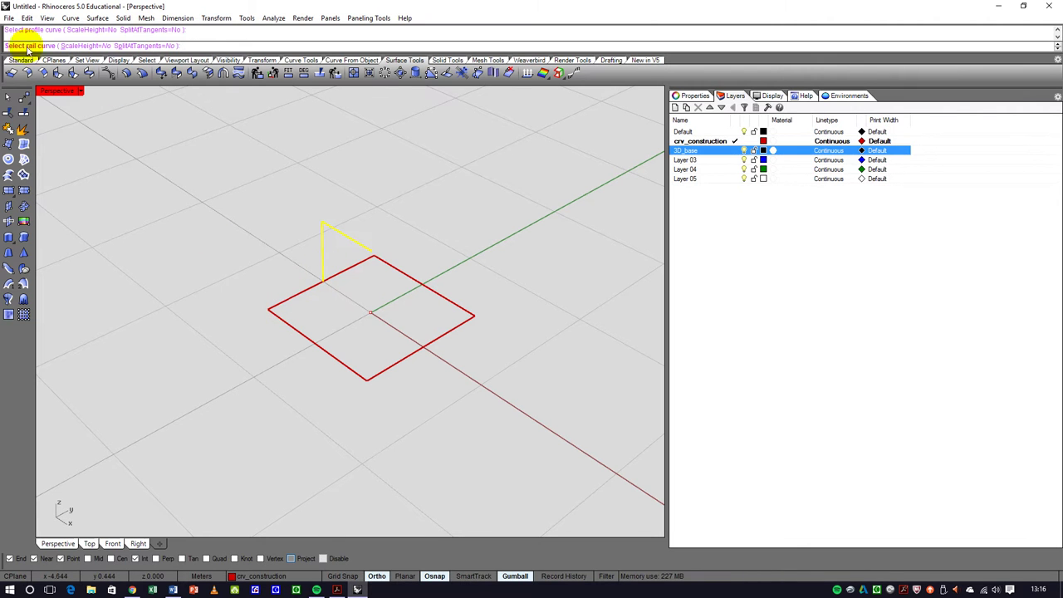
{"action": "left_click", "coordinate": [272, 313]}
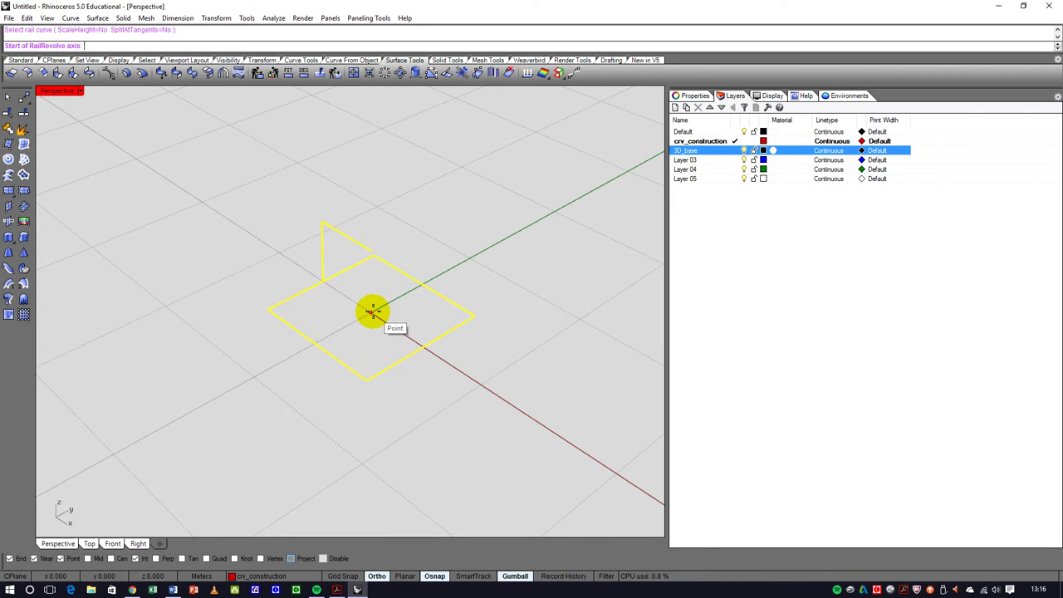
{"action": "right_click_drag", "start_coordinate": [368, 321], "coordinate": [418, 291]}
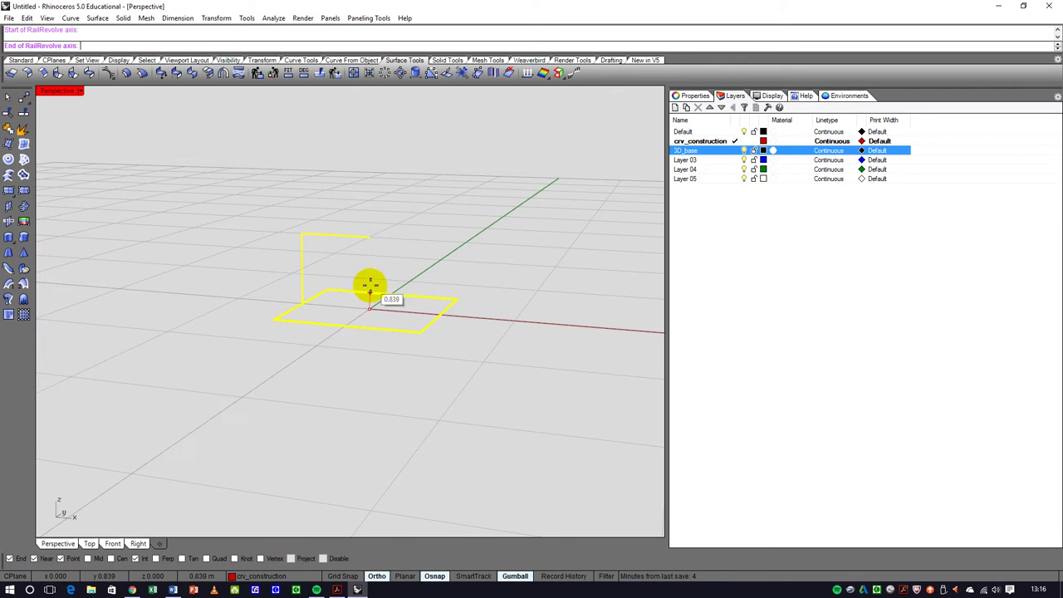
{"action": "left_click", "coordinate": [366, 240]}
{"action": "right_click_drag", "start_coordinate": [363, 240], "coordinate": [320, 380]}
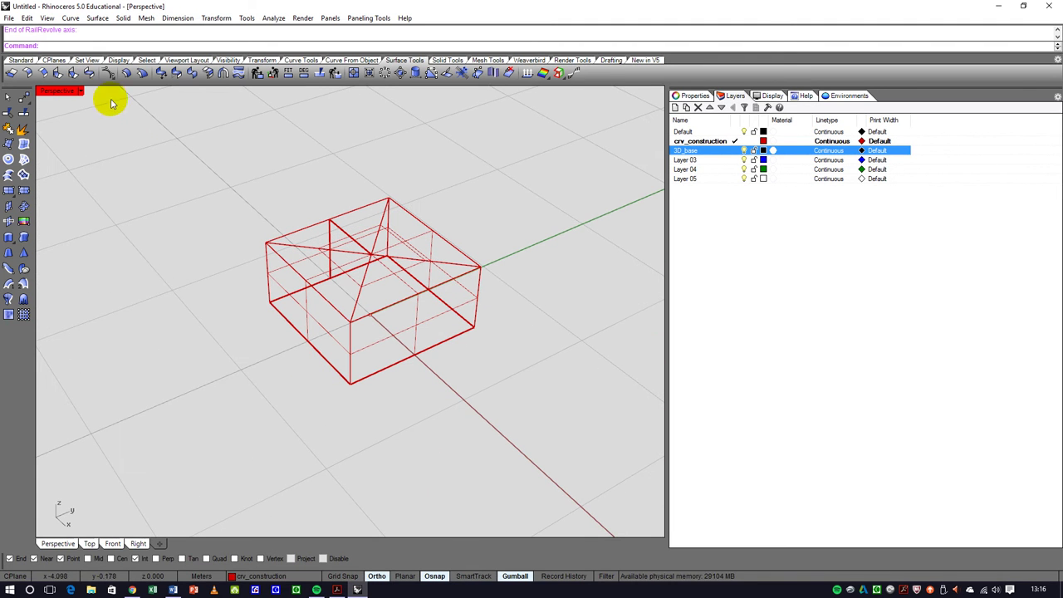
- Set the Perspective view to Shaded display and move the revolved polysurface to the 3D_base layer
{"action": "left_click", "coordinate": [81, 91]}
{"action": "left_click", "coordinate": [75, 130]}
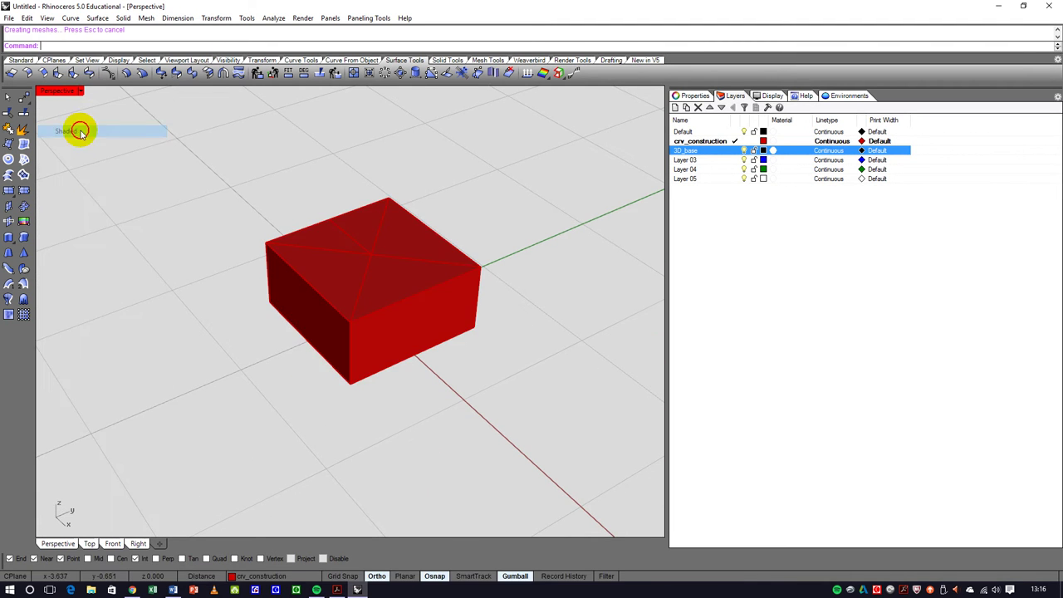
{"action": "mouse_move", "coordinate": [230, 294]}
{"action": "right_mouse_down"}
{"action": "mouse_move", "coordinate": [249, 240]}
{"action": "mouse_move", "coordinate": [249, 316]}
{"action": "mouse_move", "coordinate": [277, 273]}
{"action": "mouse_move", "coordinate": [346, 260]}
{"action": "right_mouse_up"}
{"action": "left_click", "coordinate": [363, 272]}
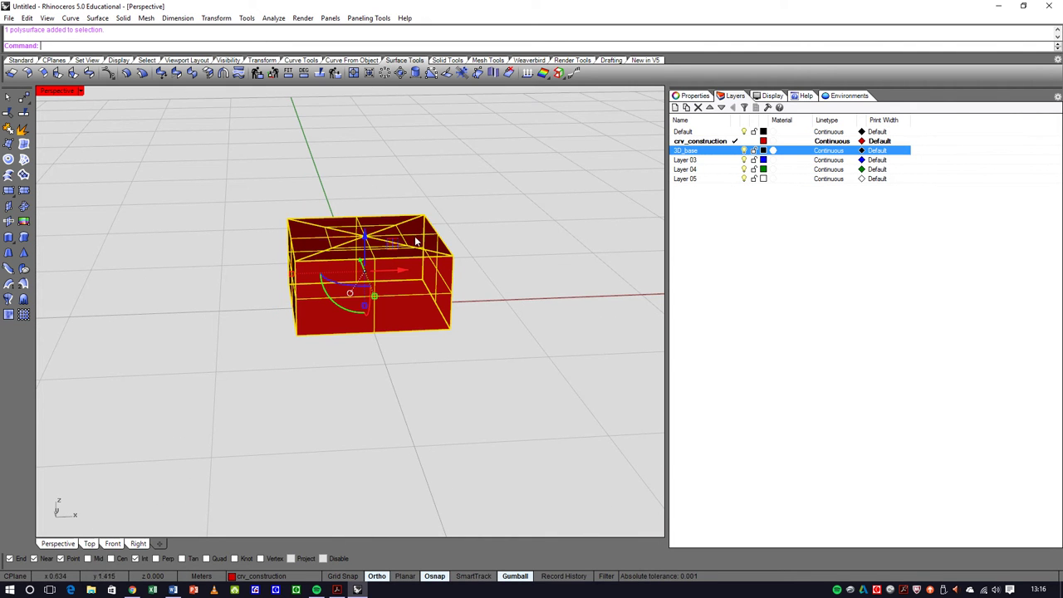
{"action": "left_click", "coordinate": [290, 578]}
{"action": "left_click", "coordinate": [265, 534]}
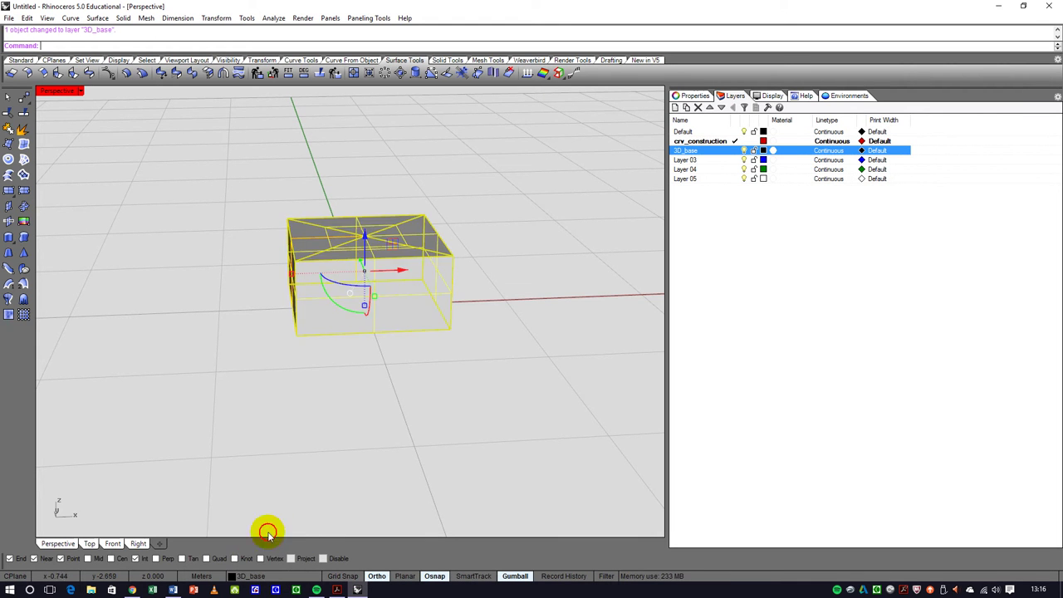
- Merge all coplanar faces of the revolved polysurface so its triangulated upper side becomes one face
{"action": "right_click_drag", "start_coordinate": [270, 435], "coordinate": [322, 501]}
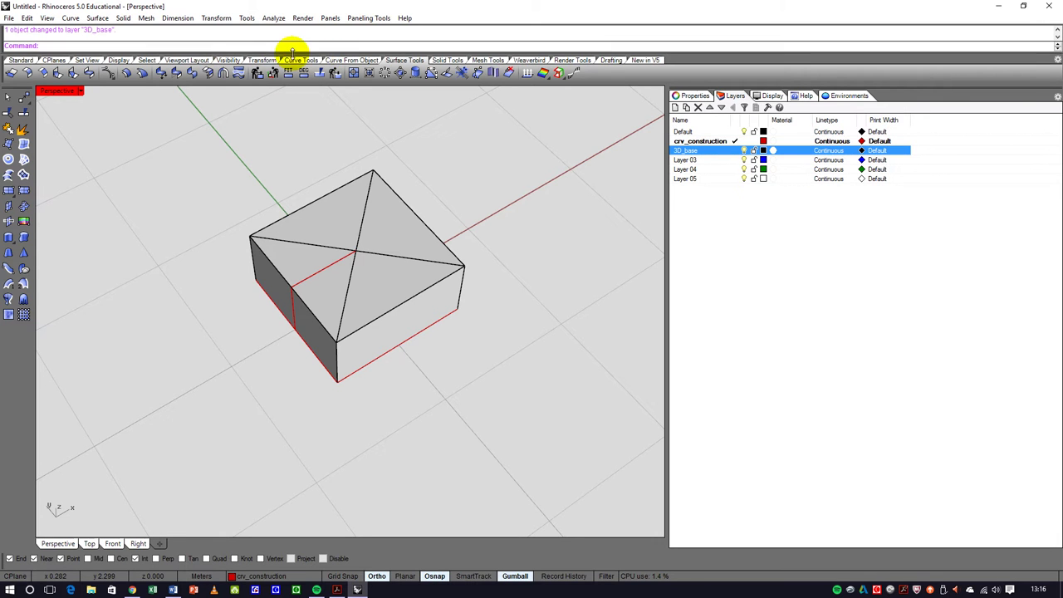
{"action": "left_click", "coordinate": [447, 60]}
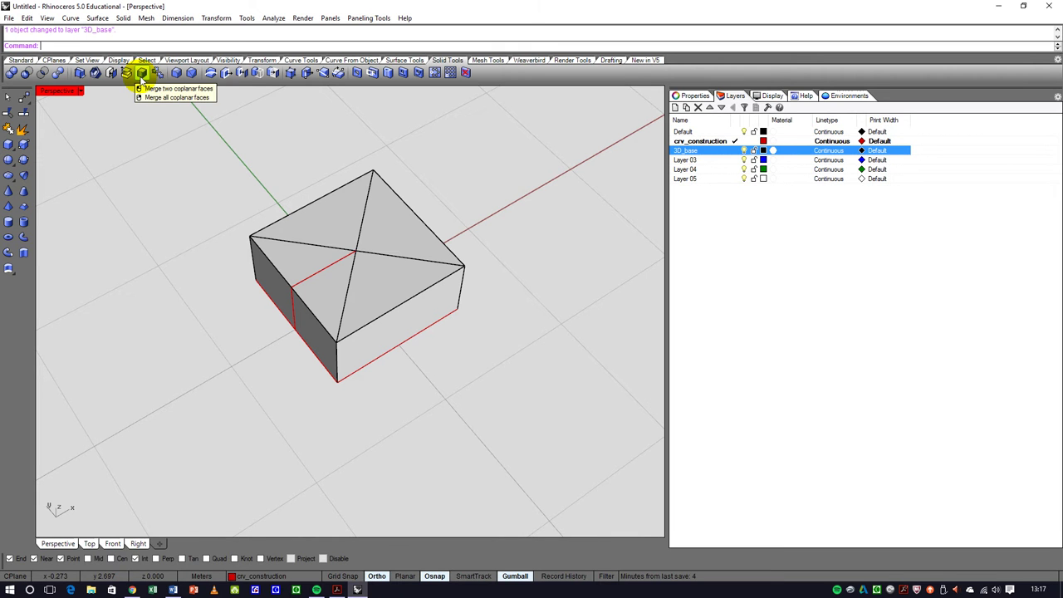
{"action": "right_click", "coordinate": [141, 73]}
{"action": "left_click", "coordinate": [377, 234]}
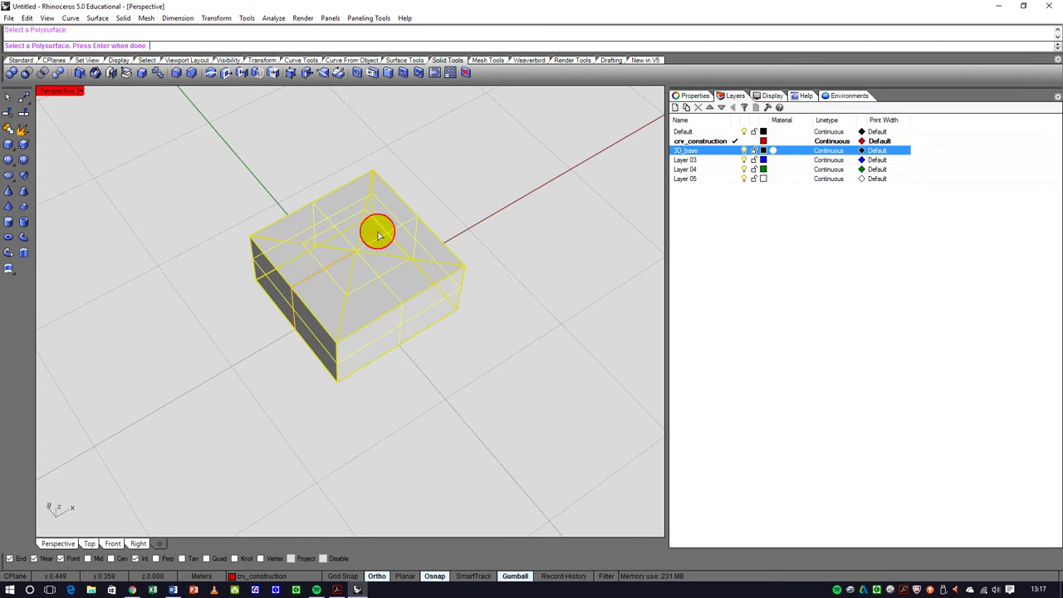
{"action": "right_click", "coordinate": [377, 235]}
- Make 3D_base the current layer and hide the crv_construction layer
{"action": "right_click_drag", "start_coordinate": [375, 230], "coordinate": [368, 280]}
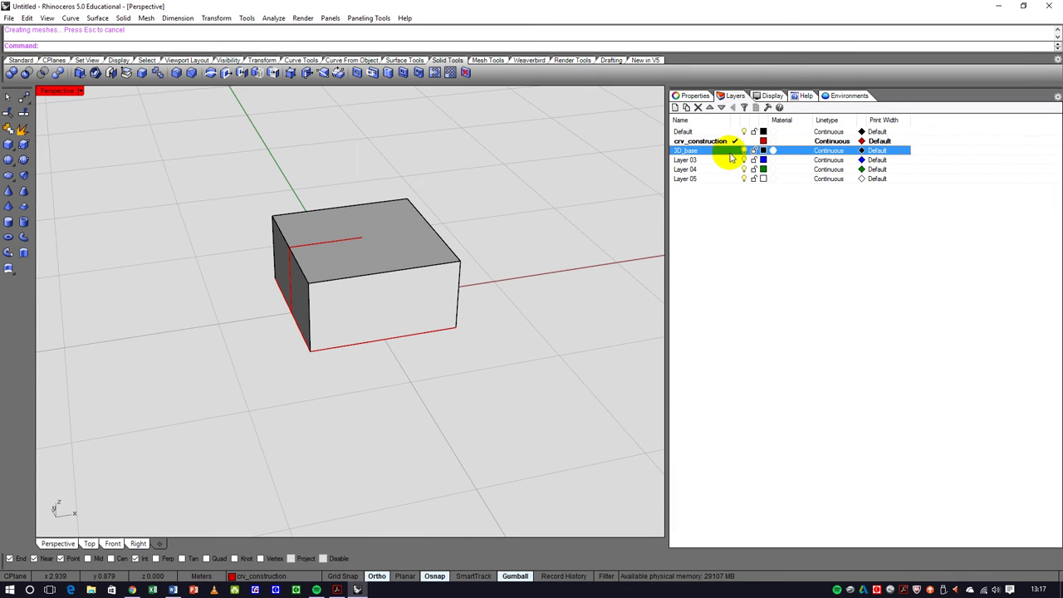
{"action": "left_click", "coordinate": [739, 151]}
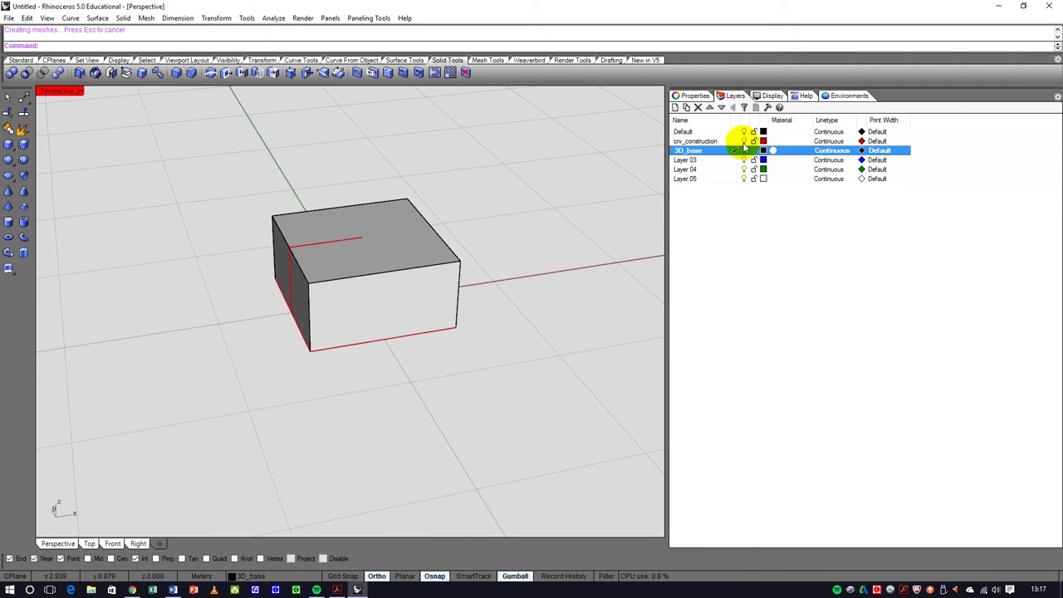
{"action": "left_click", "coordinate": [746, 143]}
- Cap the open underside of the base polysurface with the Cap command
{"action": "right_click_drag", "start_coordinate": [569, 238], "coordinate": [371, 318]}
{"action": "left_click", "coordinate": [374, 254]}
{"action": "left_click", "coordinate": [351, 198]}
{"action": "right_click_drag", "start_coordinate": [384, 256], "coordinate": [344, 231]}
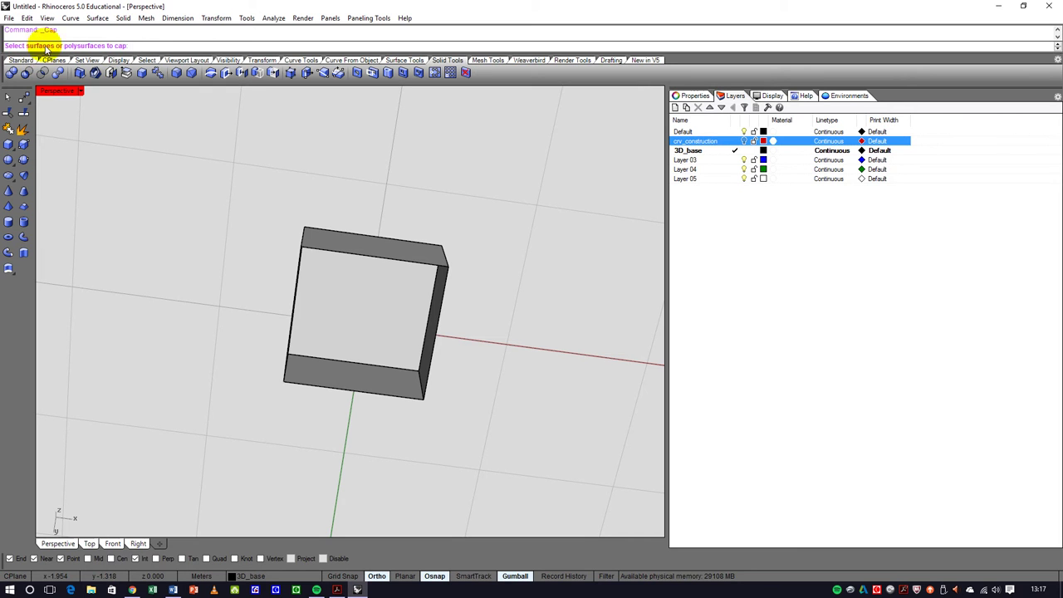
{"action": "left_click", "coordinate": [387, 251]}
{"action": "key", "text": "Return"}
- Check the capped block in Perspective, and show the maximized Front view with space above the block
{"action": "right_click_drag", "start_coordinate": [388, 252], "coordinate": [345, 316]}
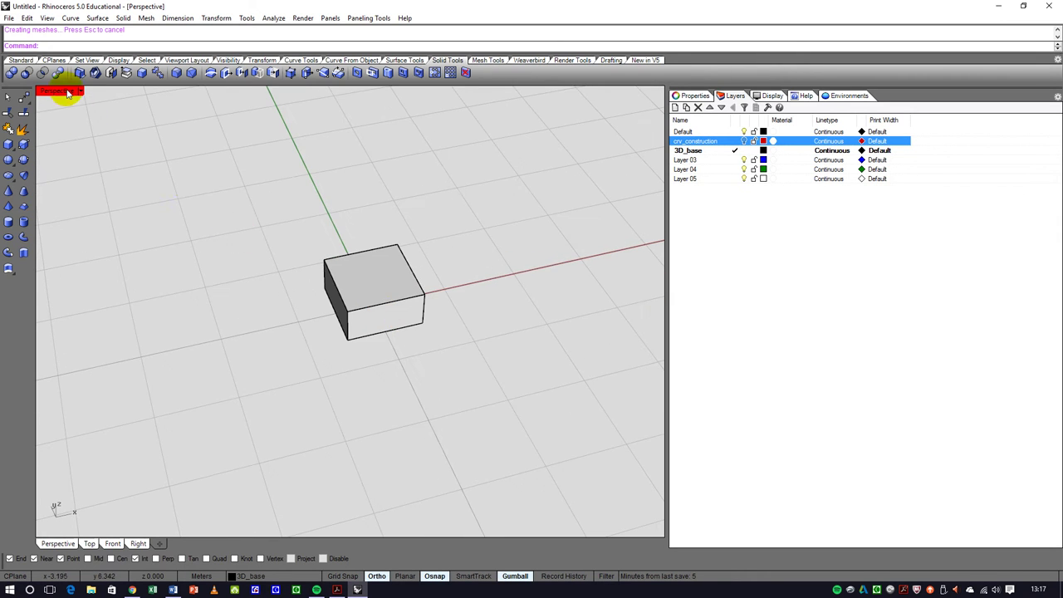
{"action": "double_click", "coordinate": [61, 95]}
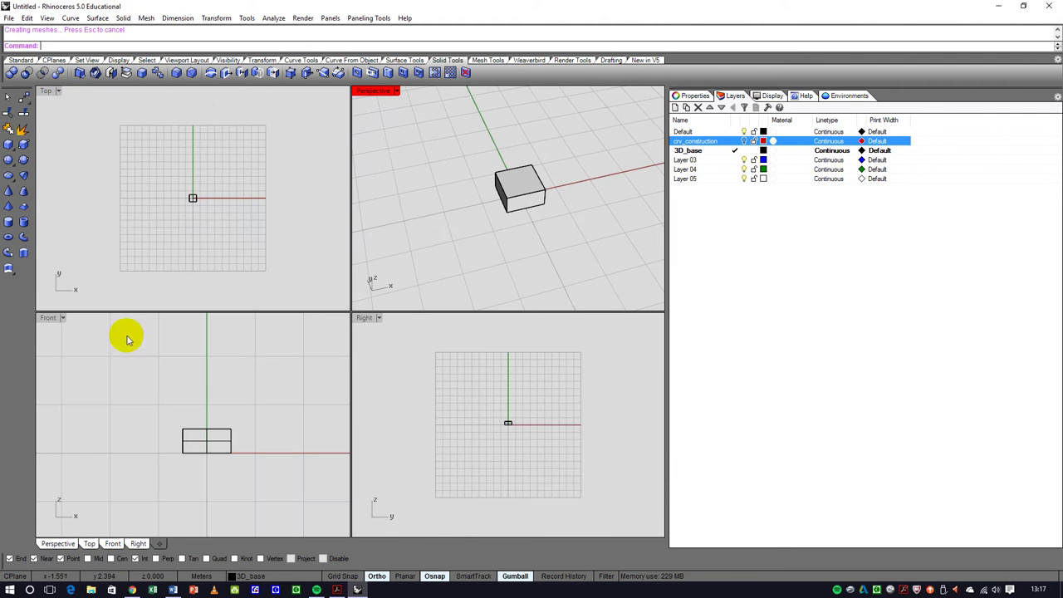
{"action": "double_click", "coordinate": [54, 320]}
{"action": "scroll", "coordinate": [296, 318], "scroll_direction": "down", "scroll_amount": 5}
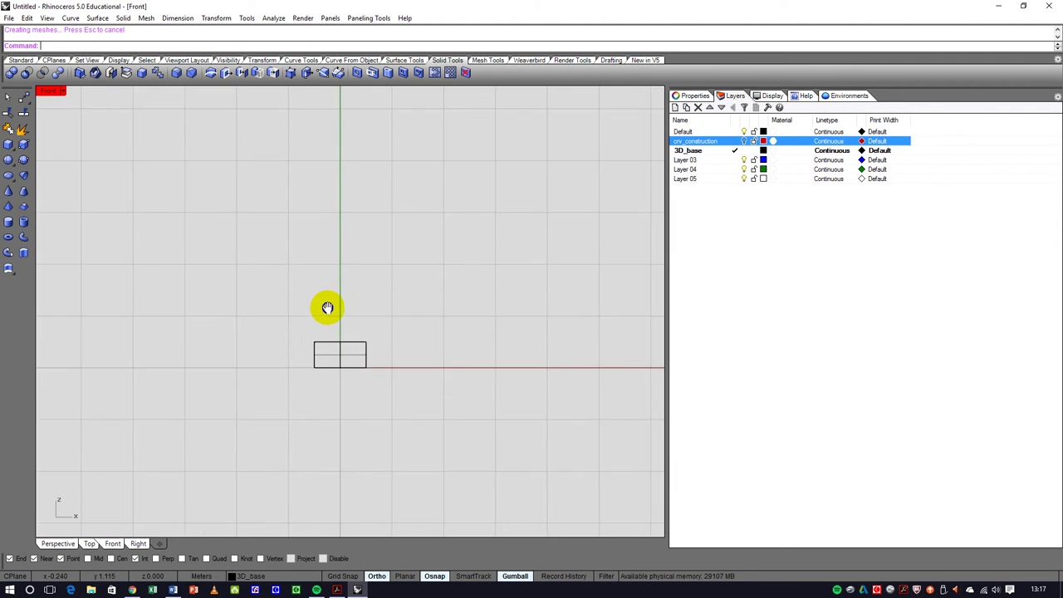
{"action": "right_click_drag", "start_coordinate": [329, 303], "coordinate": [328, 344]}
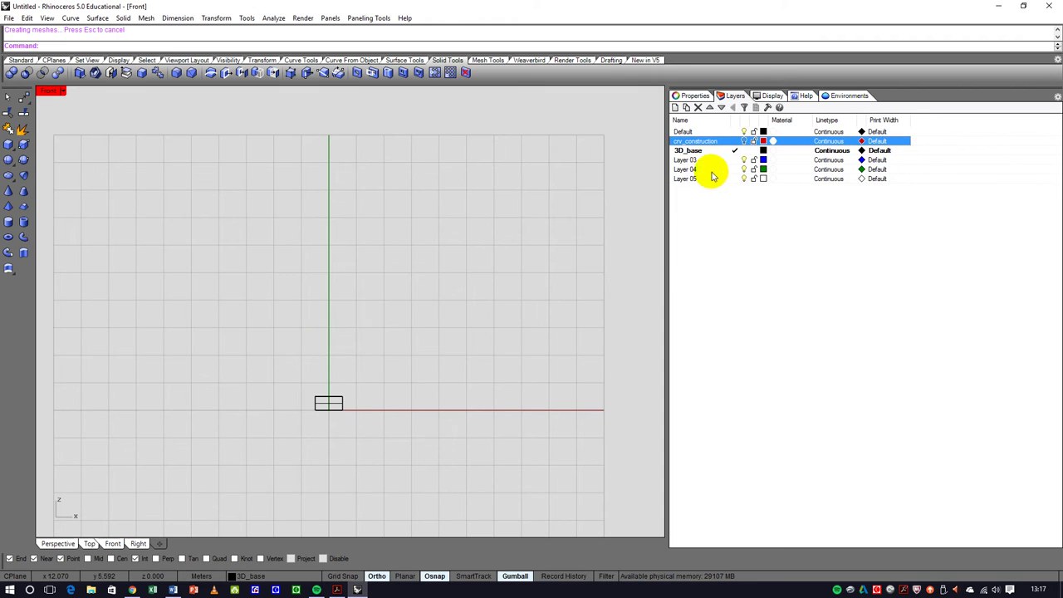
- Rename Layer 04 as crv_axis, make it the current layer and set its linetype to DashDot
{"action": "left_click", "coordinate": [687, 162]}
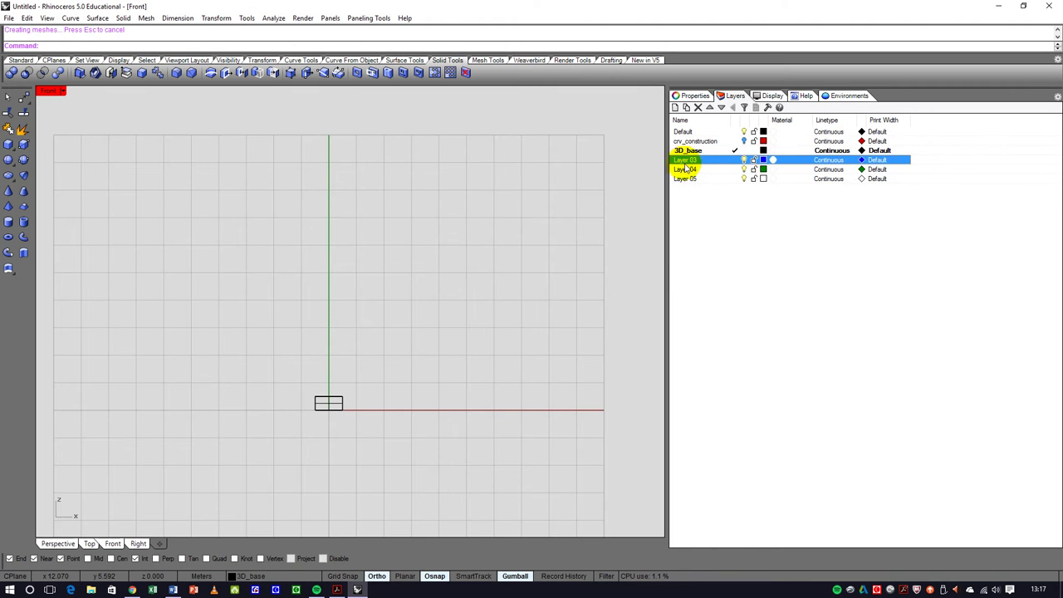
{"action": "double_click", "coordinate": [683, 171]}
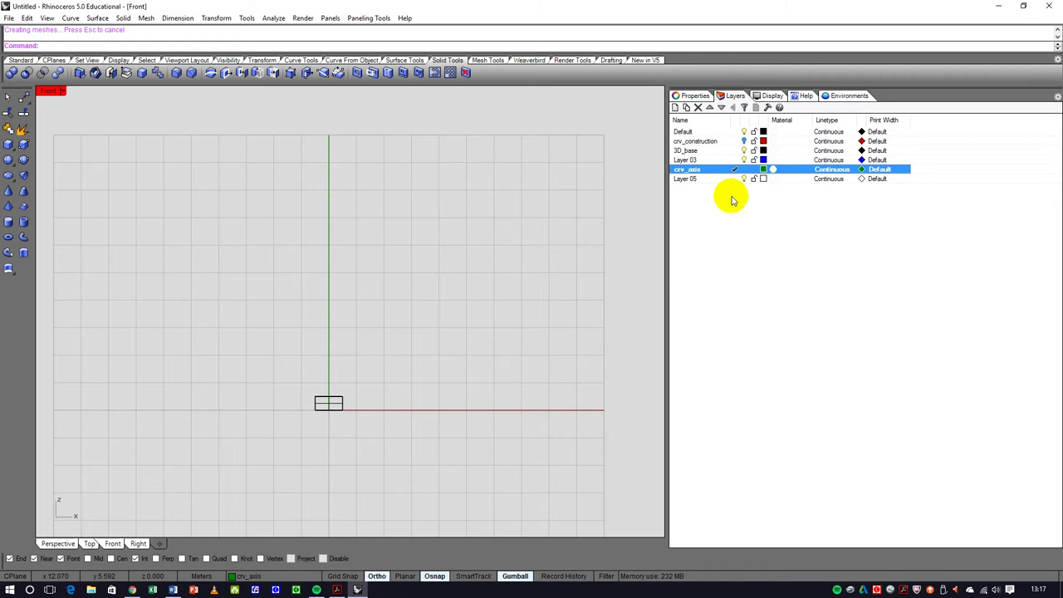
{"action": "left_click", "coordinate": [828, 168]}
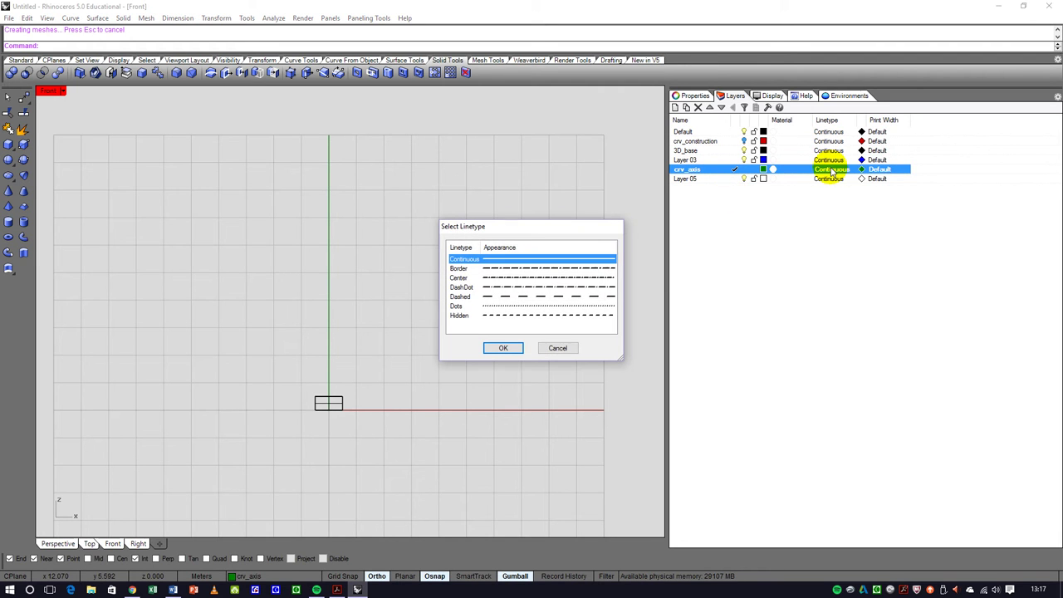
{"action": "left_click", "coordinate": [517, 286]}
{"action": "left_click", "coordinate": [504, 348]}
- Draw a 9 m vertical axis line upwards from the origin in the Front view
{"action": "right_click_drag", "start_coordinate": [355, 373], "coordinate": [337, 361]}
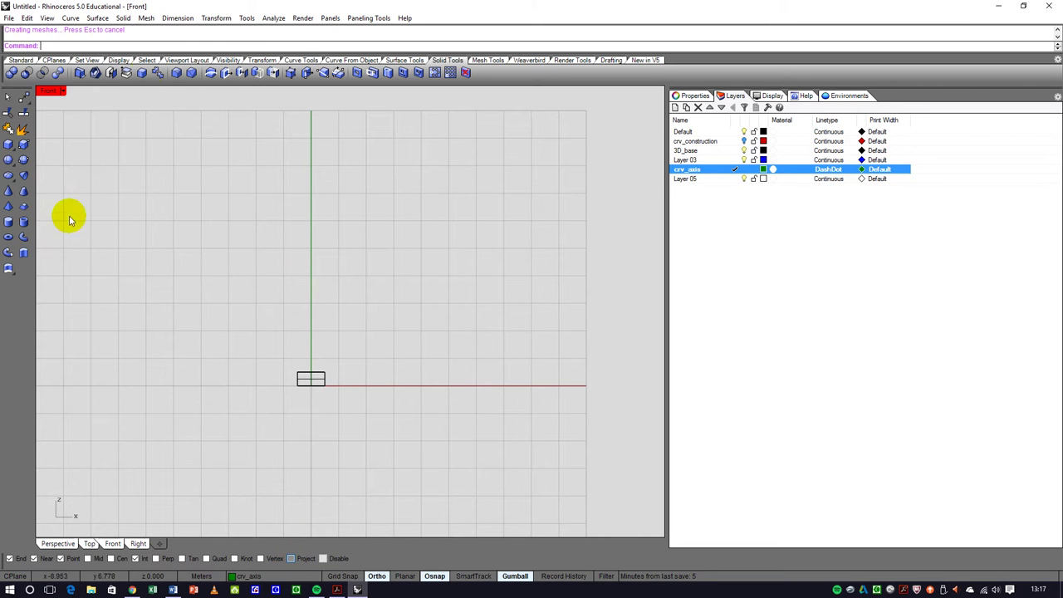
{"action": "left_click", "coordinate": [293, 63]}
{"action": "left_click", "coordinate": [22, 190]}
{"action": "scroll", "coordinate": [305, 418], "scroll_direction": "up", "scroll_amount": 3}
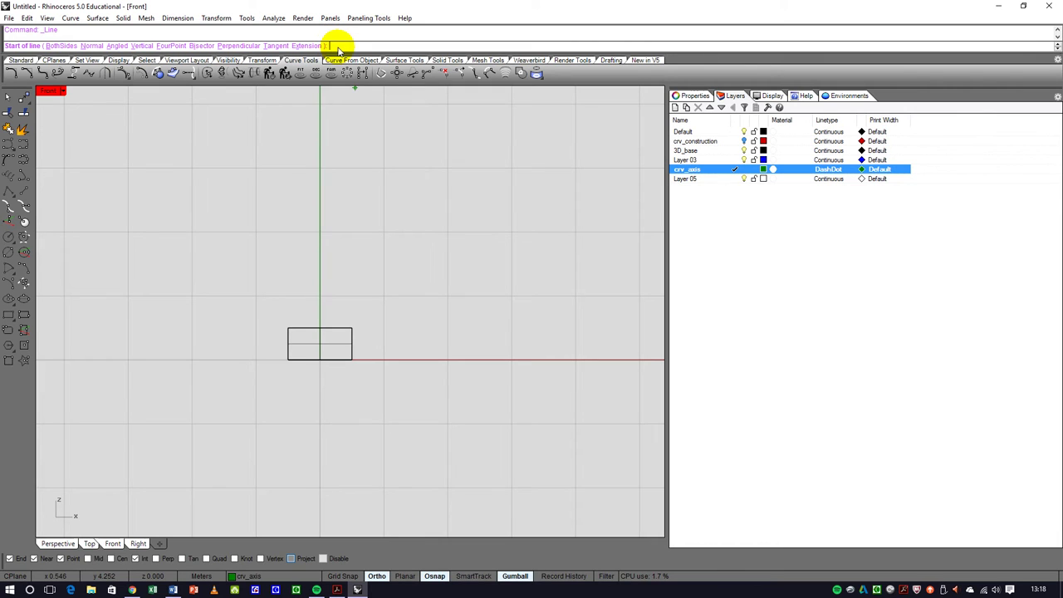
{"action": "key", "text": "Return"}
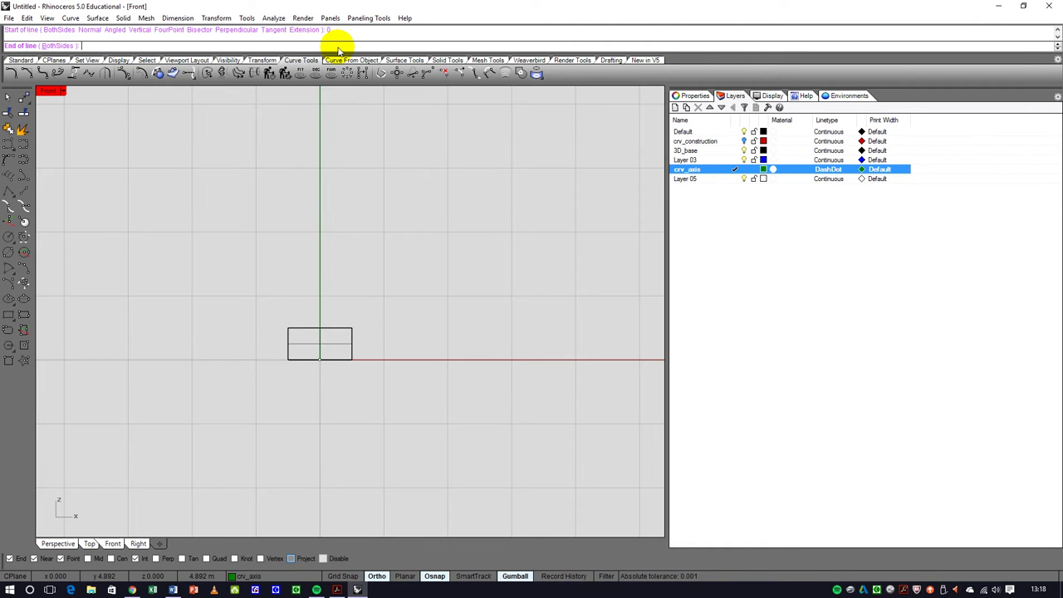
{"action": "scroll", "coordinate": [395, 335], "scroll_direction": "down", "scroll_amount": 3}
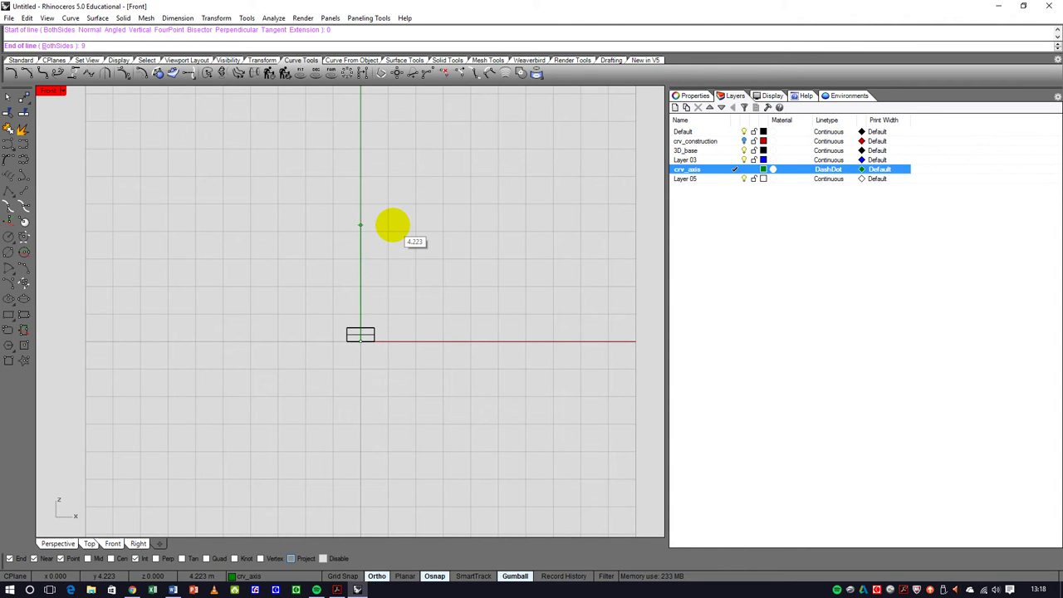
{"action": "key", "text": "Return"}
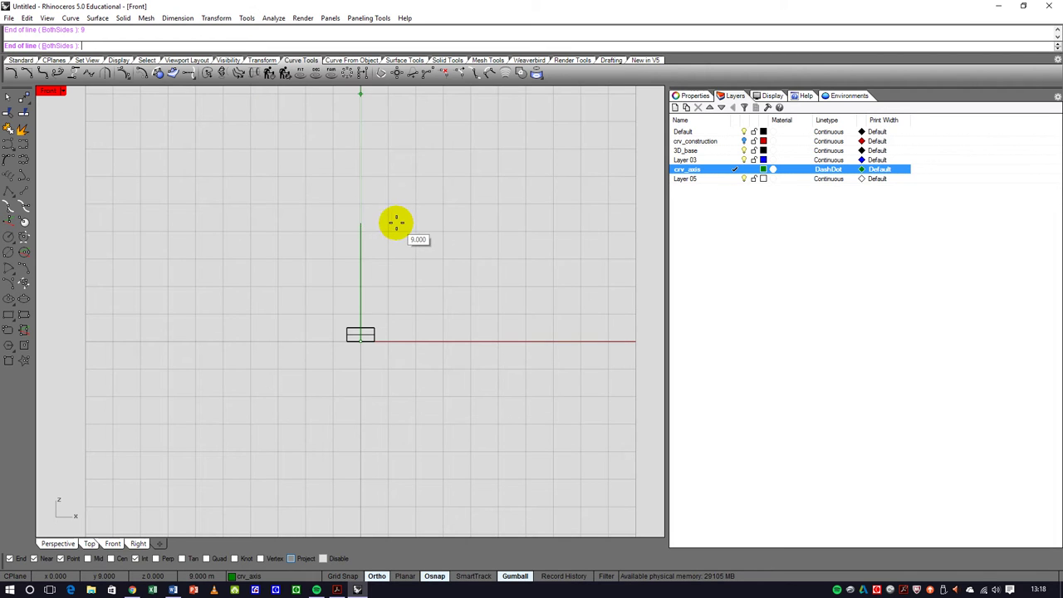
{"action": "scroll", "coordinate": [397, 222], "scroll_direction": "down", "scroll_amount": 1}
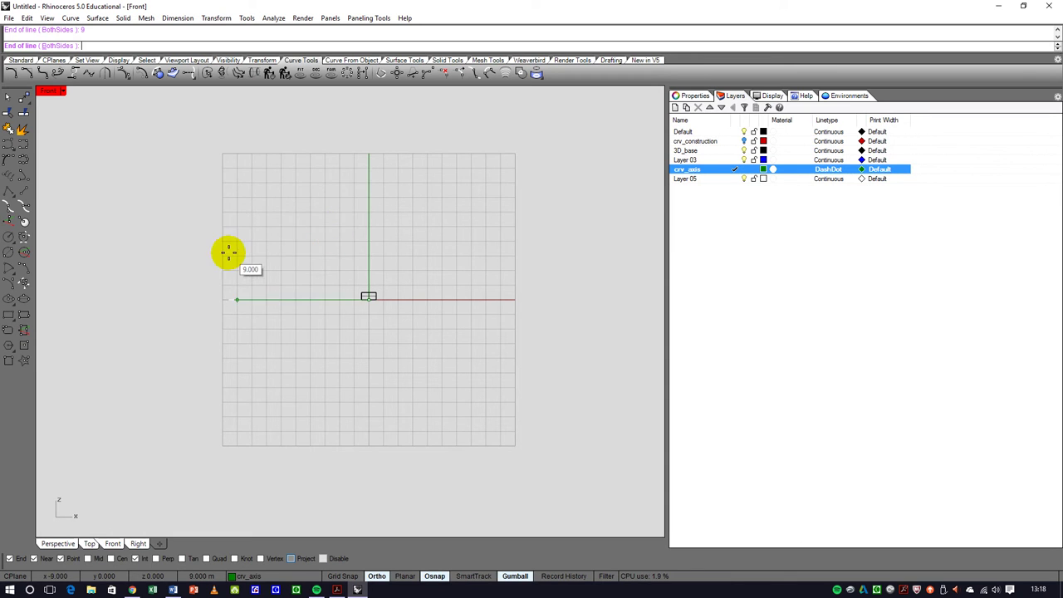
{"action": "left_click", "coordinate": [323, 177]}
- Turn off the display of the grid axes in all viewports so they do not cover the axis line
{"action": "scroll", "coordinate": [373, 233], "scroll_direction": "up", "scroll_amount": 6}
{"action": "scroll", "coordinate": [374, 241], "scroll_direction": "down", "scroll_amount": 5}
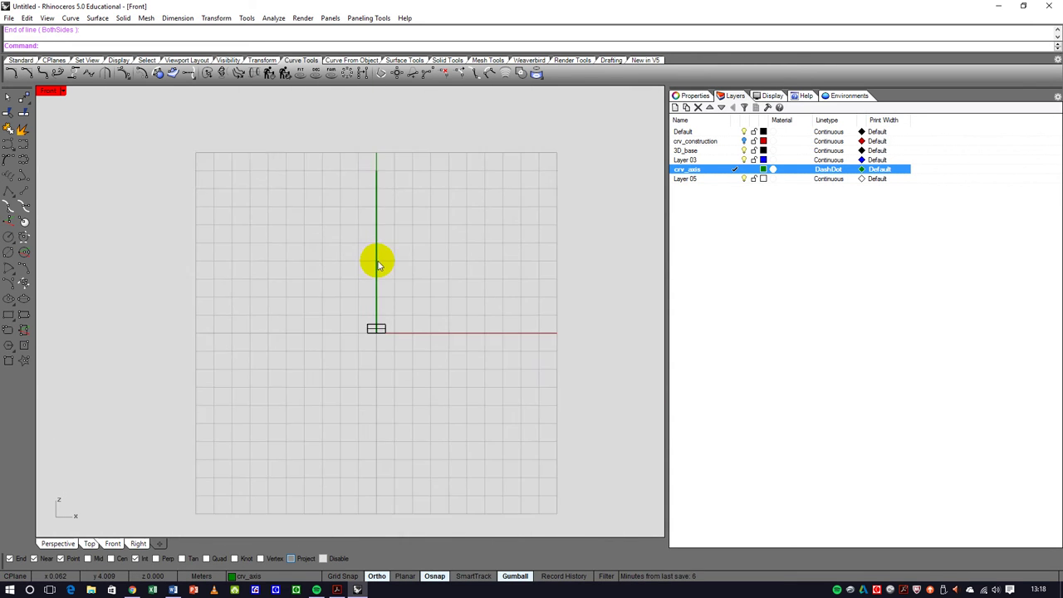
{"action": "scroll", "coordinate": [378, 349], "scroll_direction": "up", "scroll_amount": 2}
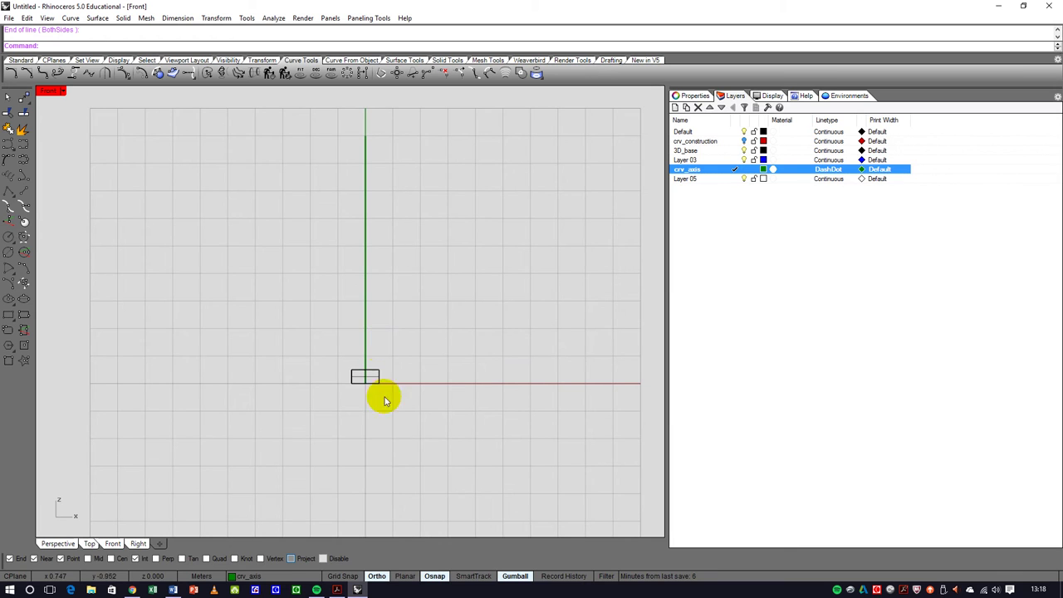
{"action": "right_click", "coordinate": [332, 579]}
{"action": "left_click", "coordinate": [366, 561]}
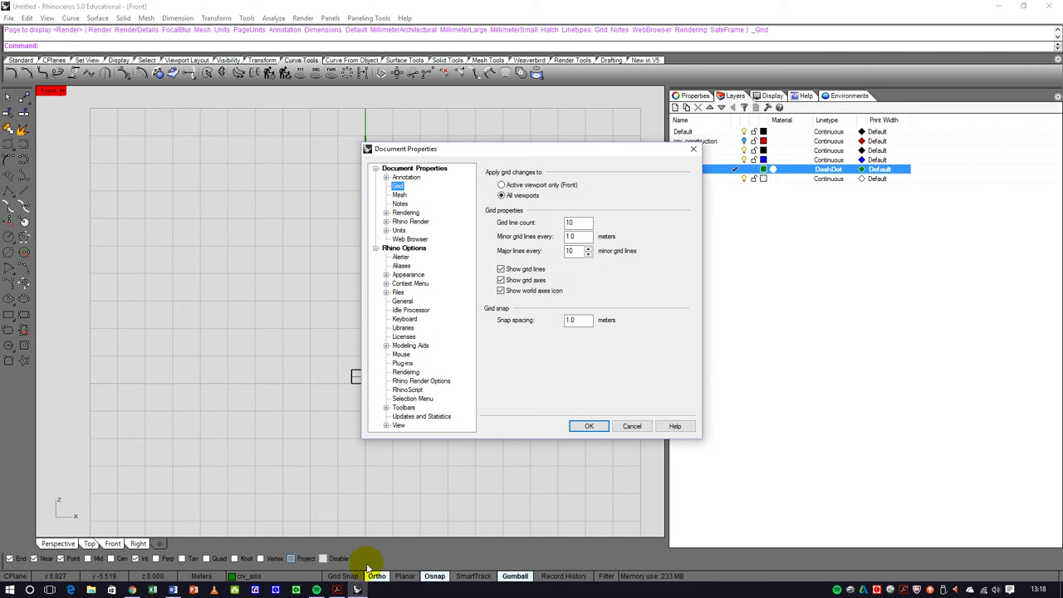
{"action": "left_click", "coordinate": [501, 280]}
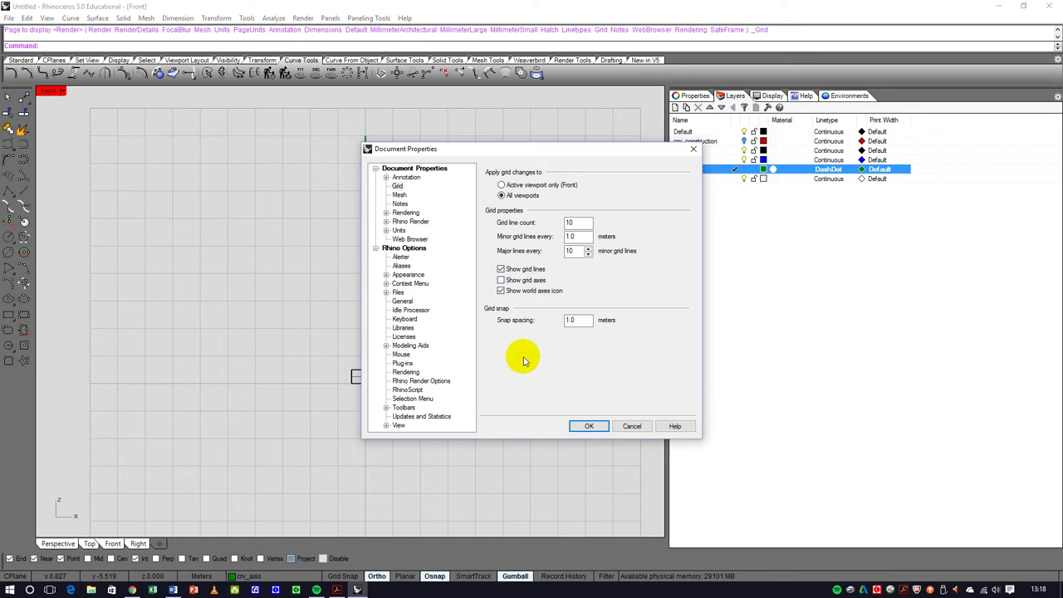
{"action": "left_click", "coordinate": [589, 427]}
{"action": "scroll", "coordinate": [387, 335], "scroll_direction": "up", "scroll_amount": 6}
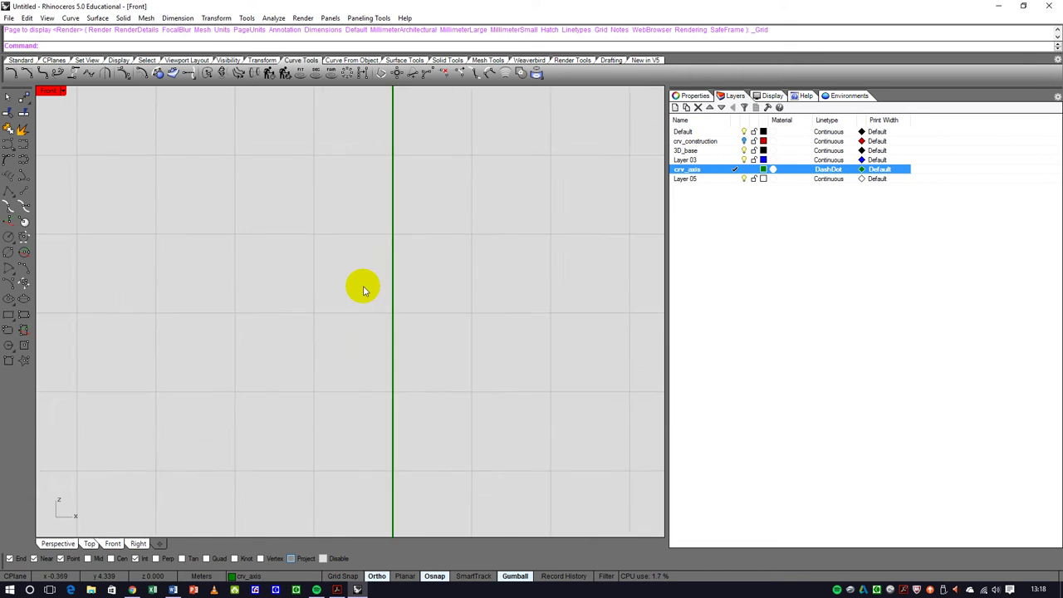
{"action": "scroll", "coordinate": [377, 292], "scroll_direction": "down", "scroll_amount": 5}
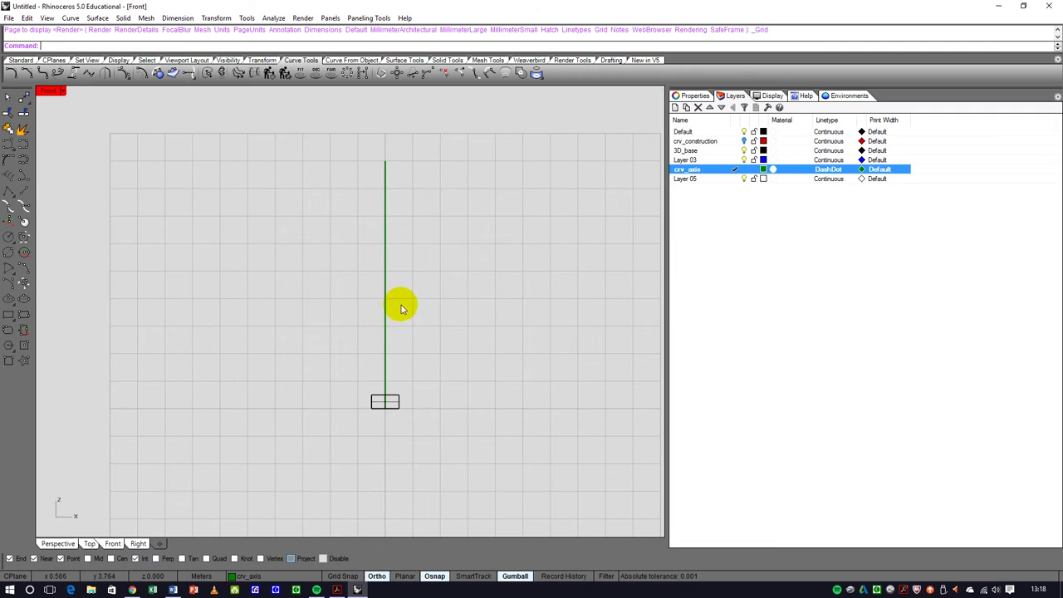
- Maximize the Perspective view and set the document's linetype scale to 100
{"action": "double_click", "coordinate": [48, 90]}
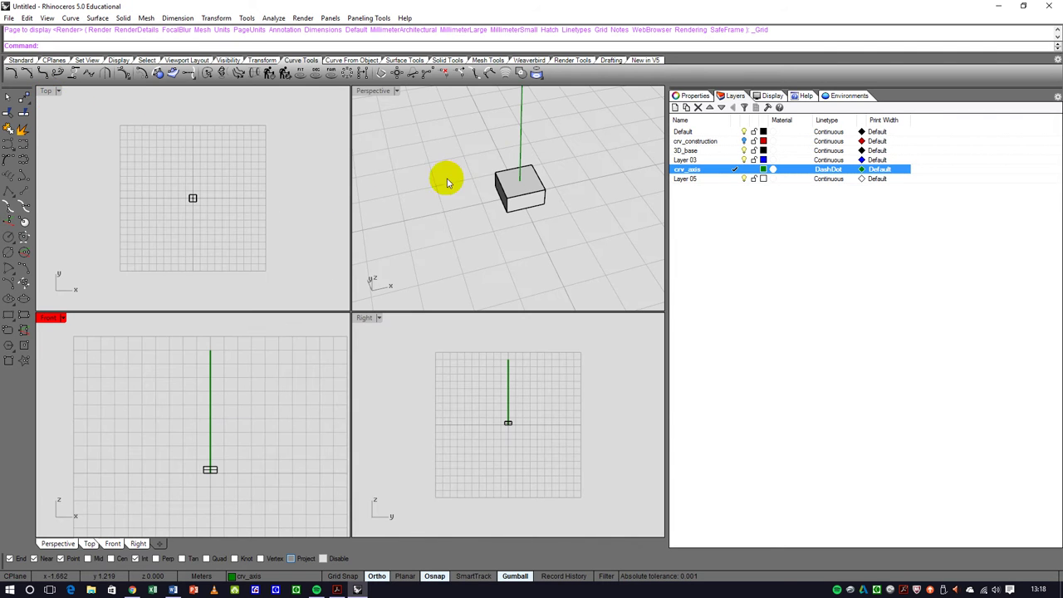
{"action": "double_click", "coordinate": [362, 96]}
{"action": "scroll", "coordinate": [346, 309], "scroll_direction": "down", "scroll_amount": 5}
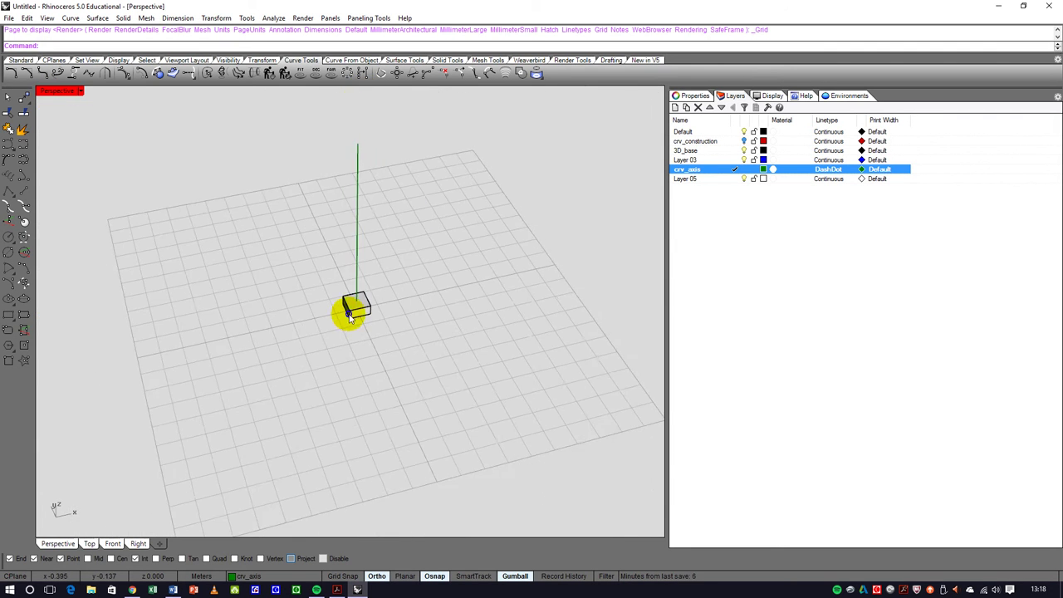
{"action": "scroll", "coordinate": [365, 189], "scroll_direction": "up", "scroll_amount": 8}
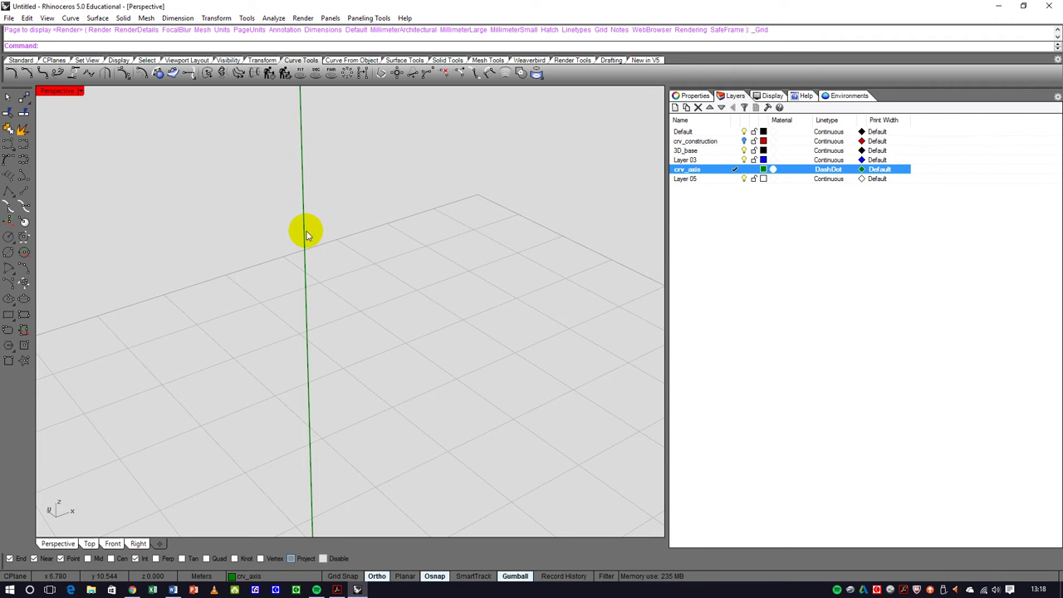
{"action": "left_click", "coordinate": [246, 18]}
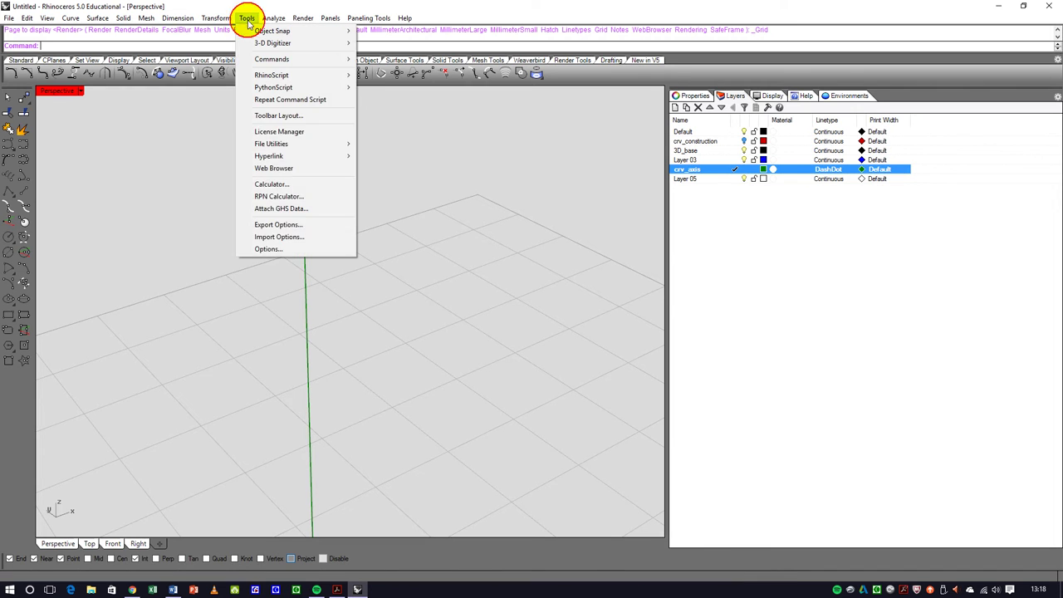
{"action": "left_click", "coordinate": [280, 251]}
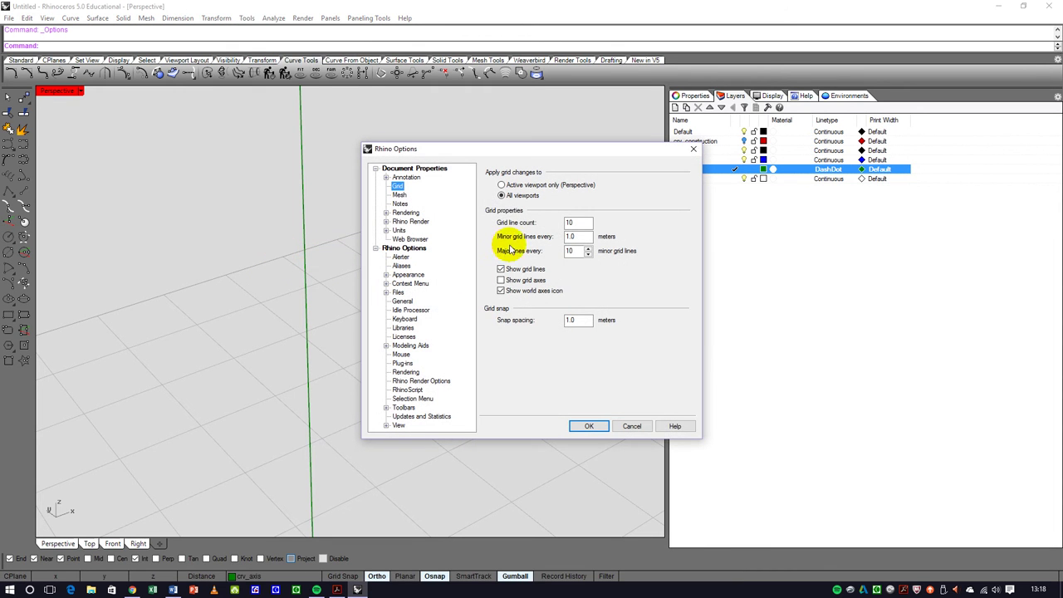
{"action": "left_click", "coordinate": [406, 177]}
{"action": "left_click", "coordinate": [386, 178]}
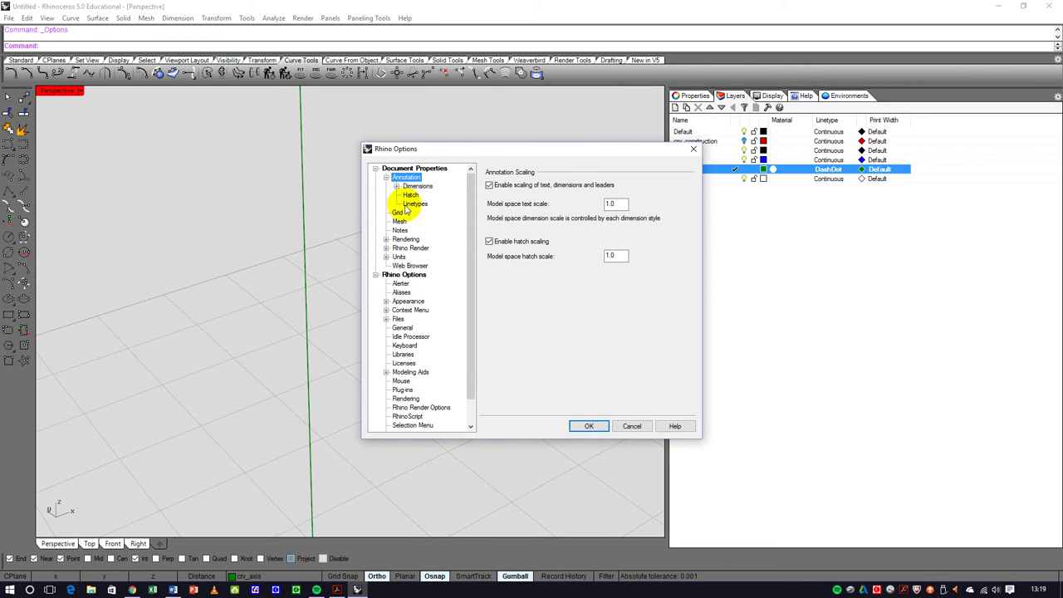
{"action": "left_click", "coordinate": [415, 205]}
{"action": "double_click", "coordinate": [512, 351]}
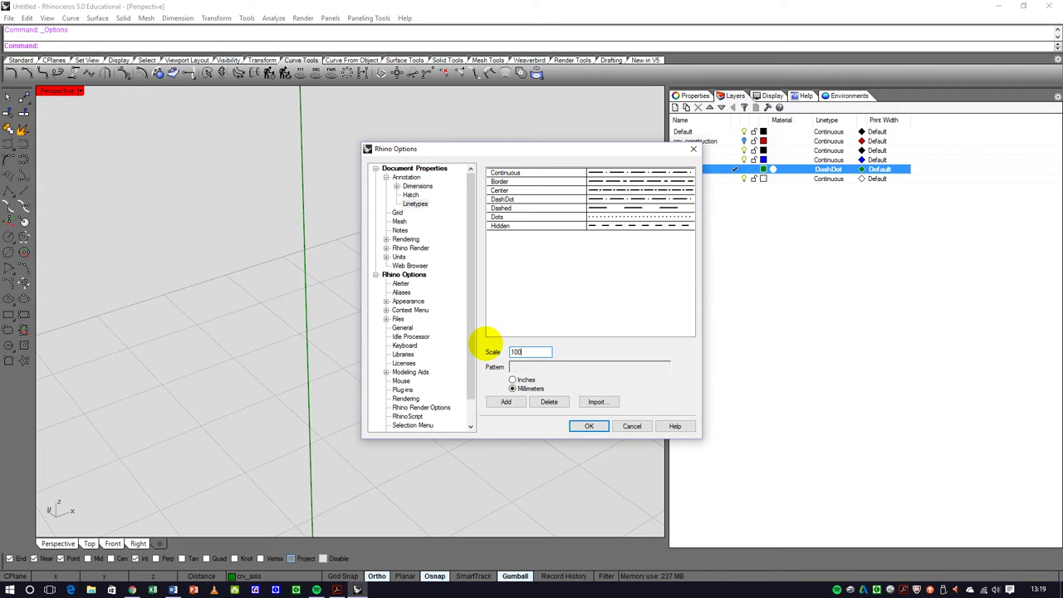
{"action": "left_click", "coordinate": [589, 426]}
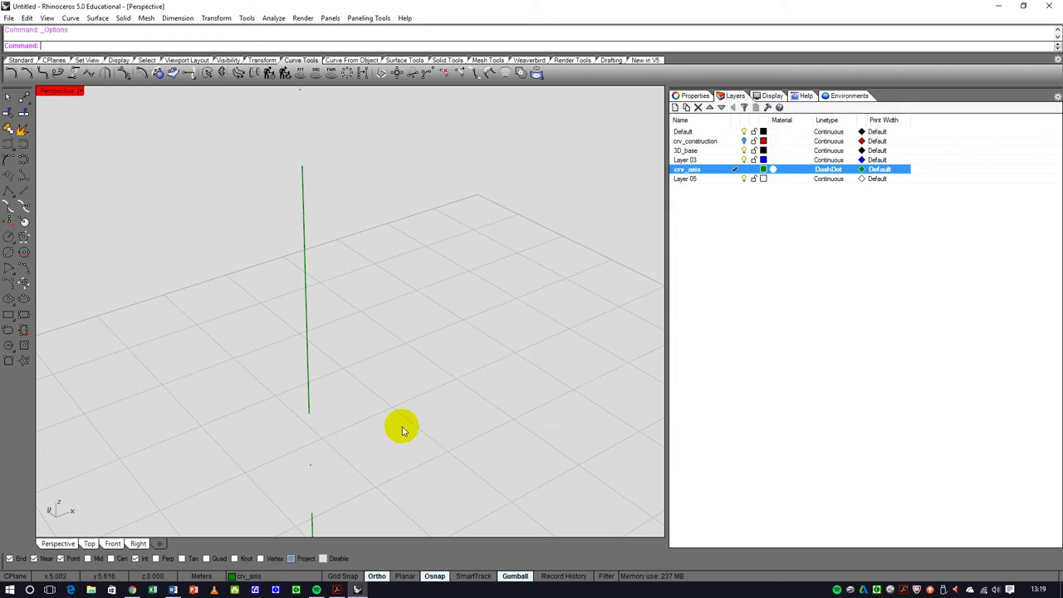
- Examine the dash-dot axis line and the base block in Perspective from several angles and distances
{"action": "scroll", "coordinate": [325, 308], "scroll_direction": "up", "scroll_amount": 5}
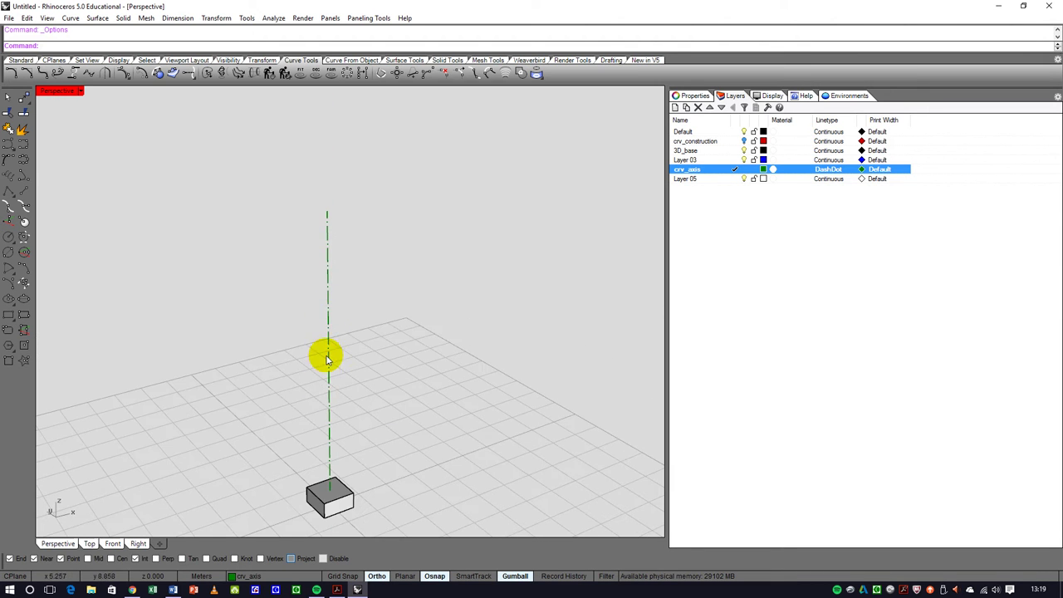
{"action": "scroll", "coordinate": [323, 283], "scroll_direction": "down", "scroll_amount": 3}
{"action": "right_click_drag", "start_coordinate": [323, 283], "coordinate": [380, 387]}
{"action": "scroll", "coordinate": [319, 455], "scroll_direction": "up", "scroll_amount": 3}
{"action": "right_click_drag", "start_coordinate": [320, 455], "coordinate": [292, 380]}
{"action": "scroll", "coordinate": [332, 385], "scroll_direction": "down", "scroll_amount": 4}
{"action": "scroll", "coordinate": [346, 384], "scroll_direction": "up", "scroll_amount": 3}
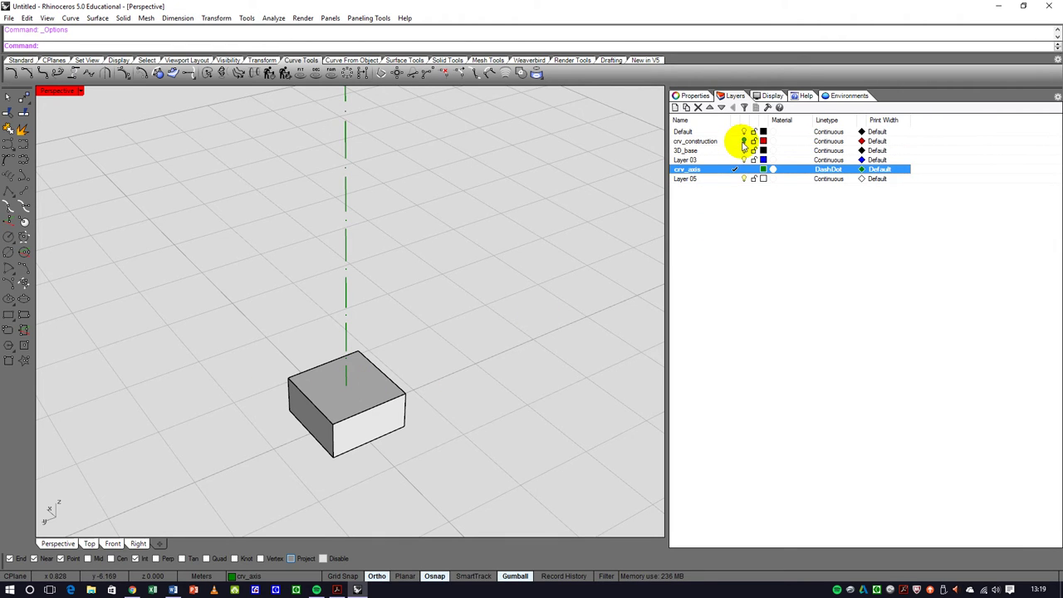
- Turn on crv_construction as the current layer and hide the block's L-shaped profile and square base outline curves
{"action": "left_click", "coordinate": [744, 143]}
{"action": "left_click", "coordinate": [734, 143]}
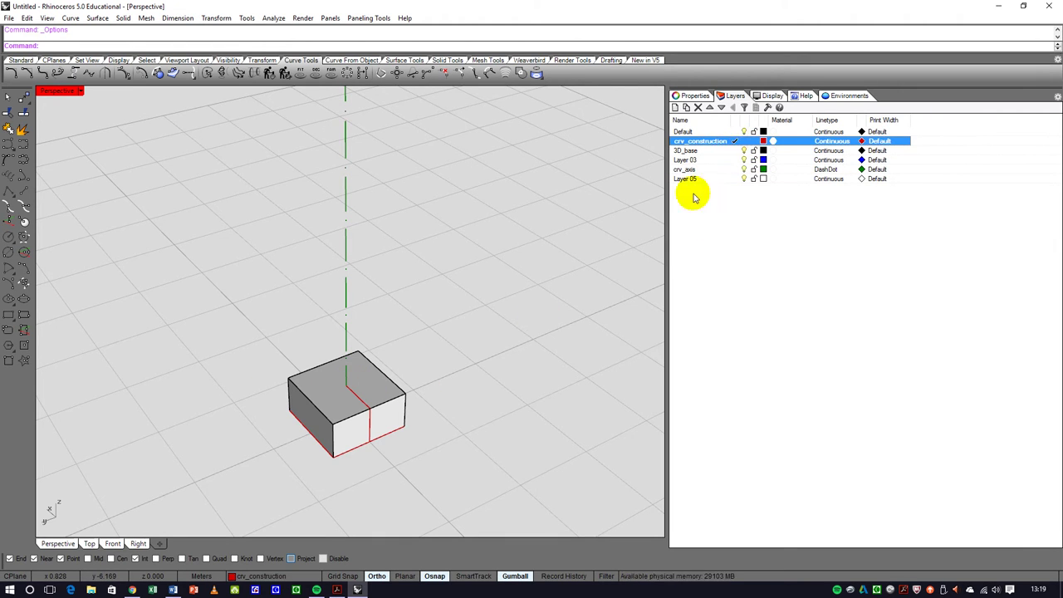
{"action": "right_click_drag", "start_coordinate": [434, 396], "coordinate": [274, 390]}
{"action": "scroll", "coordinate": [279, 383], "scroll_direction": "up", "scroll_amount": 5}
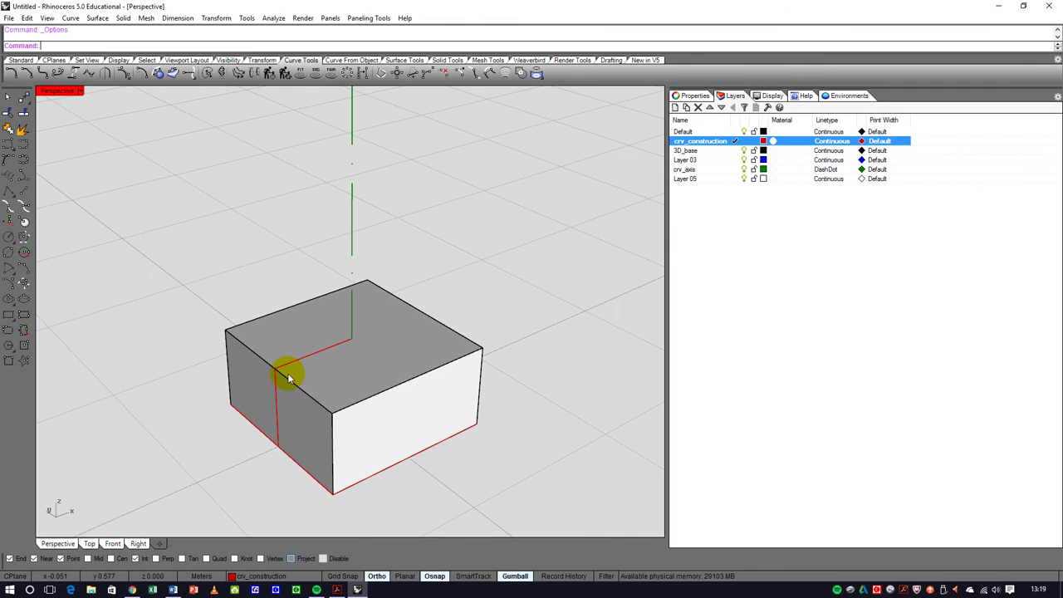
{"action": "left_click", "coordinate": [296, 358]}
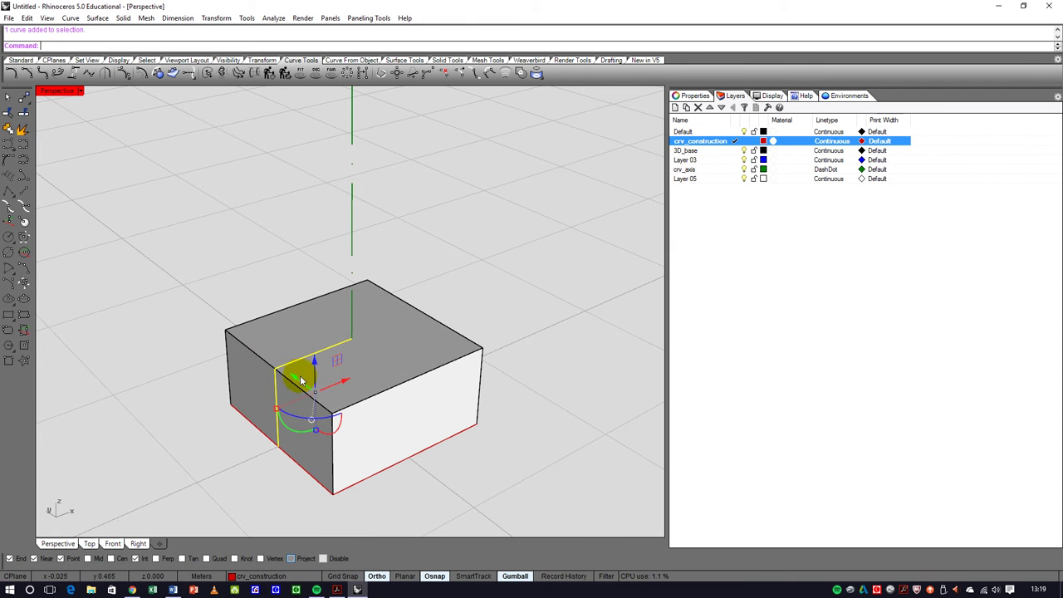
{"action": "left_click", "coordinate": [295, 473]}
{"action": "left_click", "coordinate": [321, 490]}
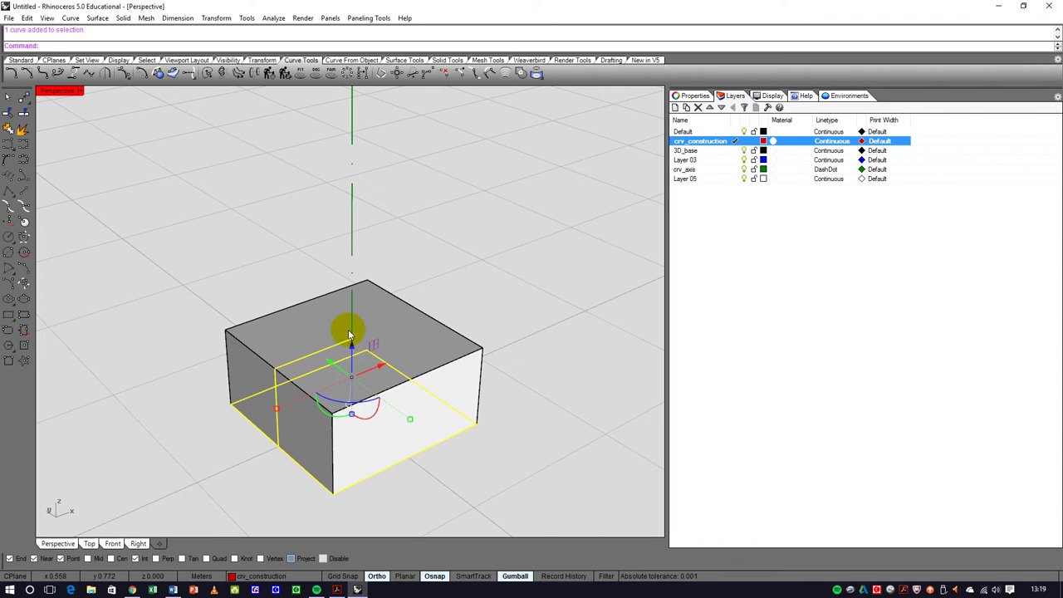
{"action": "left_click", "coordinate": [21, 60]}
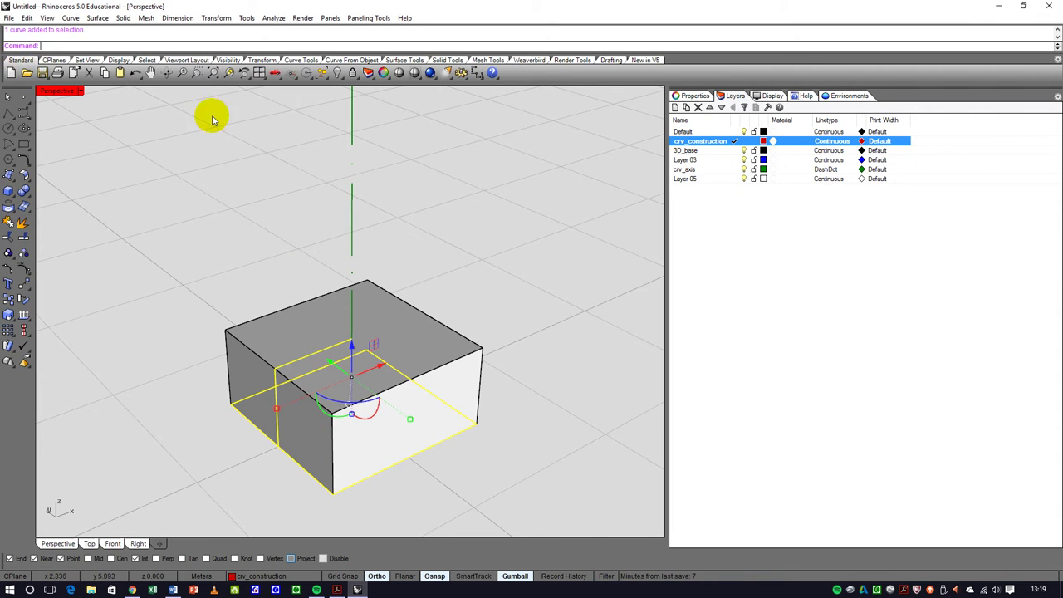
{"action": "left_click", "coordinate": [337, 73]}
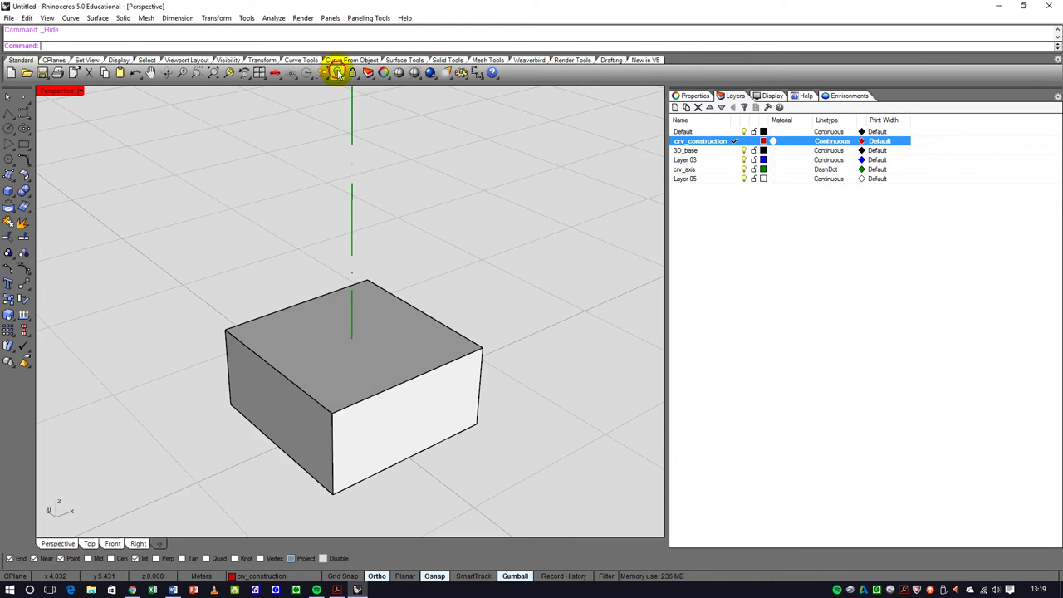
- Draw a diagonal construction line between two opposite corners of the base block's top face
{"action": "right_click_drag", "start_coordinate": [259, 280], "coordinate": [674, 216]}
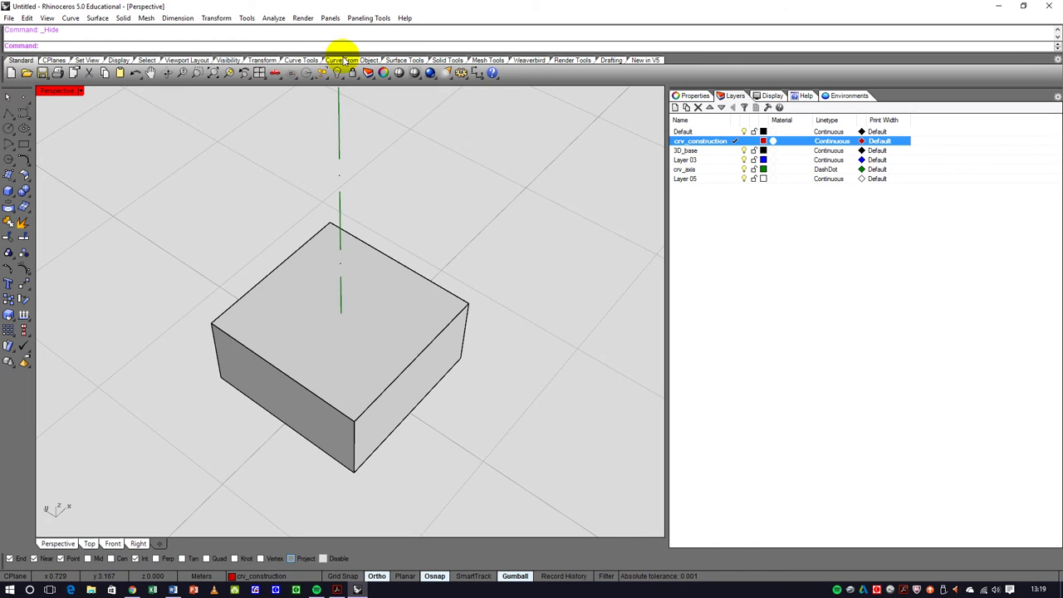
{"action": "left_click", "coordinate": [304, 60]}
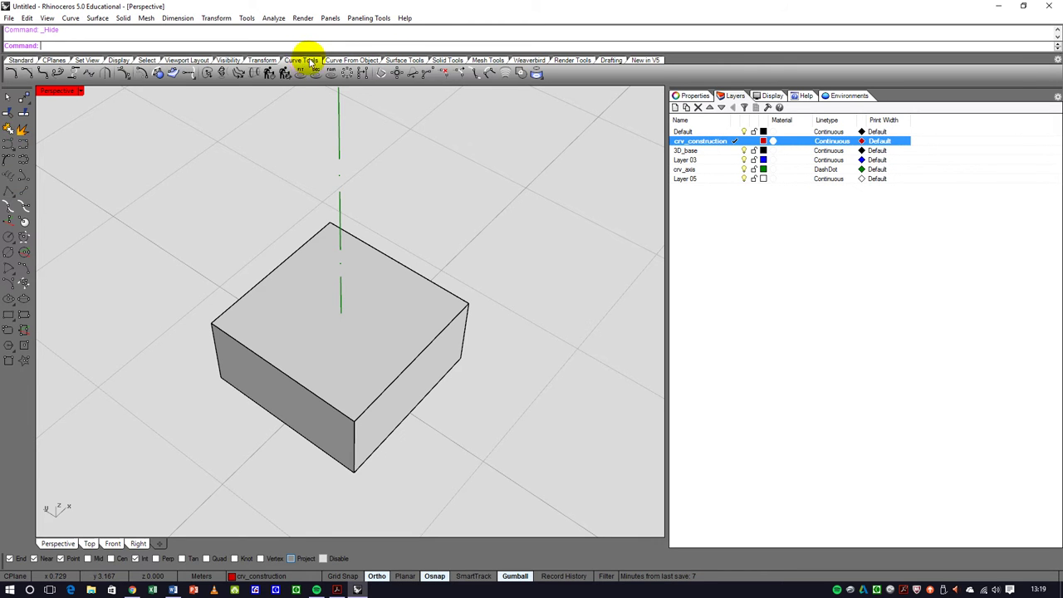
{"action": "left_click", "coordinate": [24, 193]}
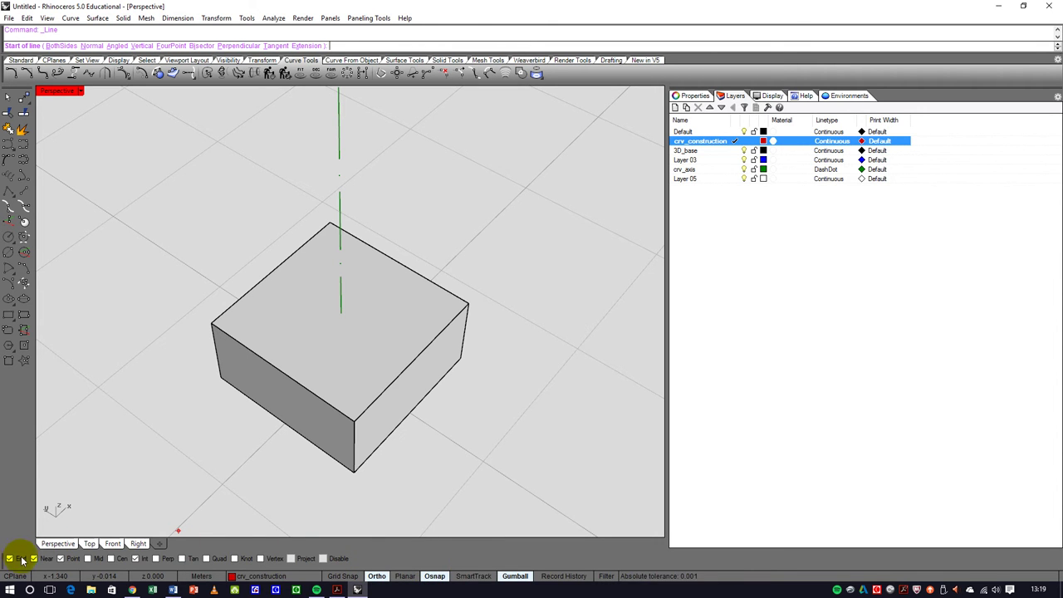
{"action": "left_click", "coordinate": [208, 329]}
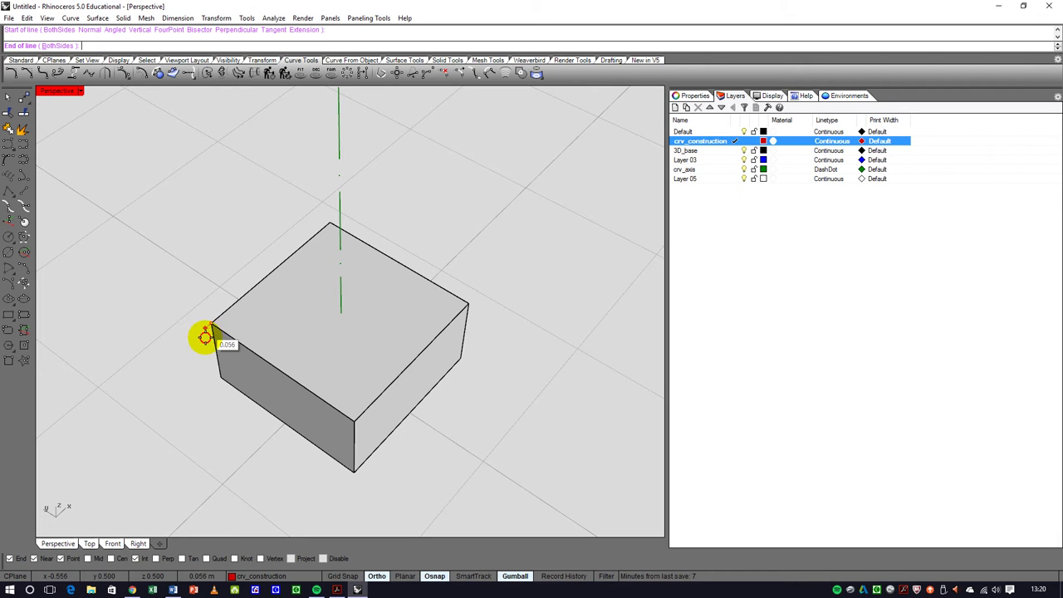
{"action": "left_click", "coordinate": [475, 309]}
{"action": "right_click_drag", "start_coordinate": [477, 312], "coordinate": [308, 361]}
{"action": "scroll", "coordinate": [308, 357], "scroll_direction": "up", "scroll_amount": 2}
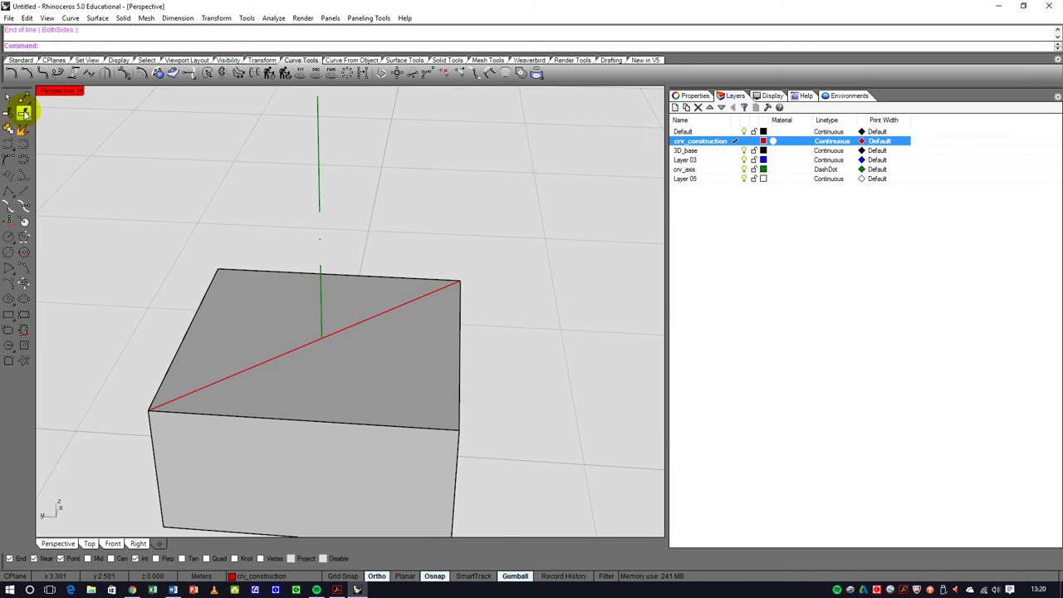
- Enable the Mid object snap and draw a circle centred on the diagonal's midpoint, reaching the edge of the block's top face
{"action": "left_click", "coordinate": [61, 558]}
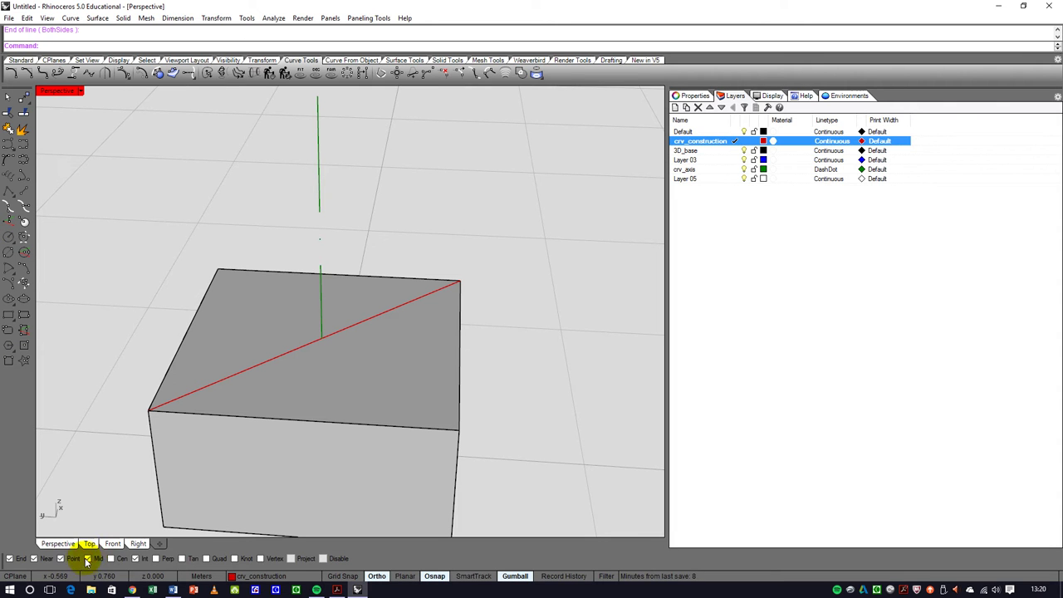
{"action": "left_click", "coordinate": [8, 237]}
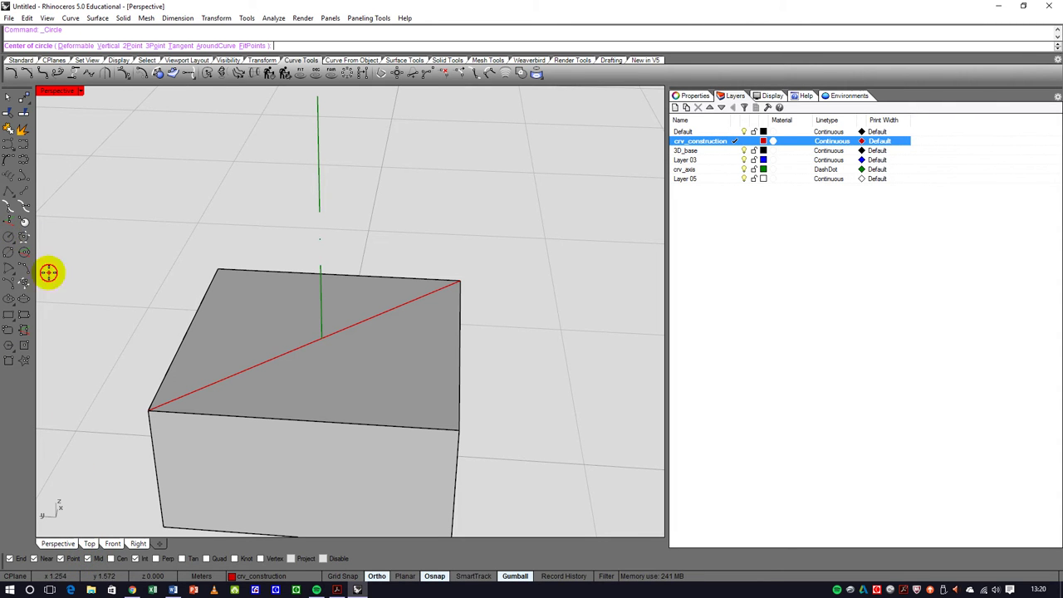
{"action": "left_click", "coordinate": [321, 338]}
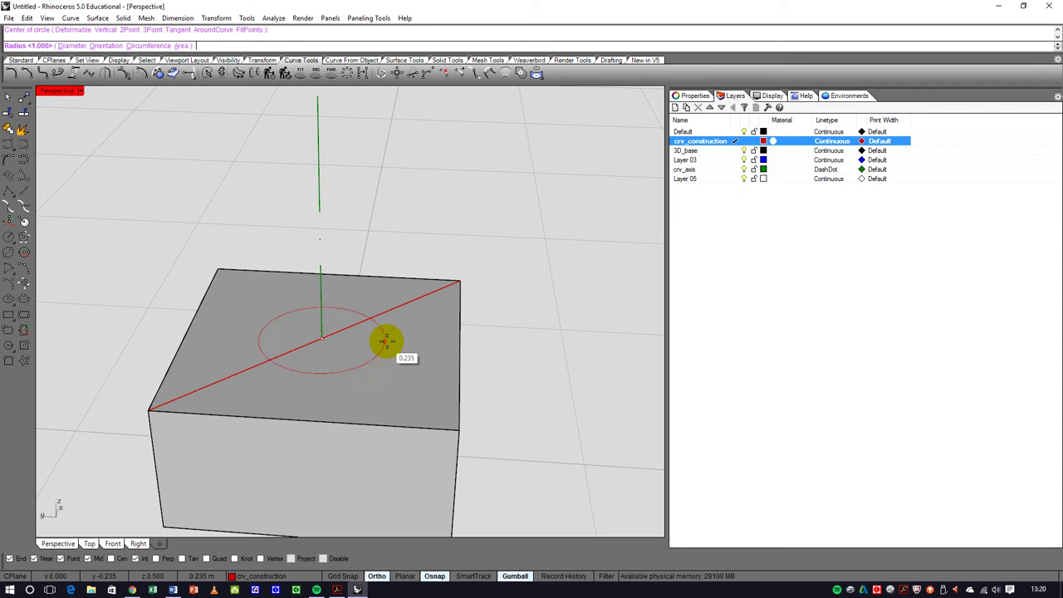
{"action": "right_click_drag", "start_coordinate": [457, 347], "coordinate": [427, 349]}
{"action": "left_click", "coordinate": [473, 363]}
- Examine the circle and diagonal on the base block in Perspective from several angles and distances
{"action": "scroll", "coordinate": [354, 337], "scroll_direction": "down", "scroll_amount": 6}
{"action": "right_click_drag", "start_coordinate": [281, 347], "coordinate": [365, 378]}
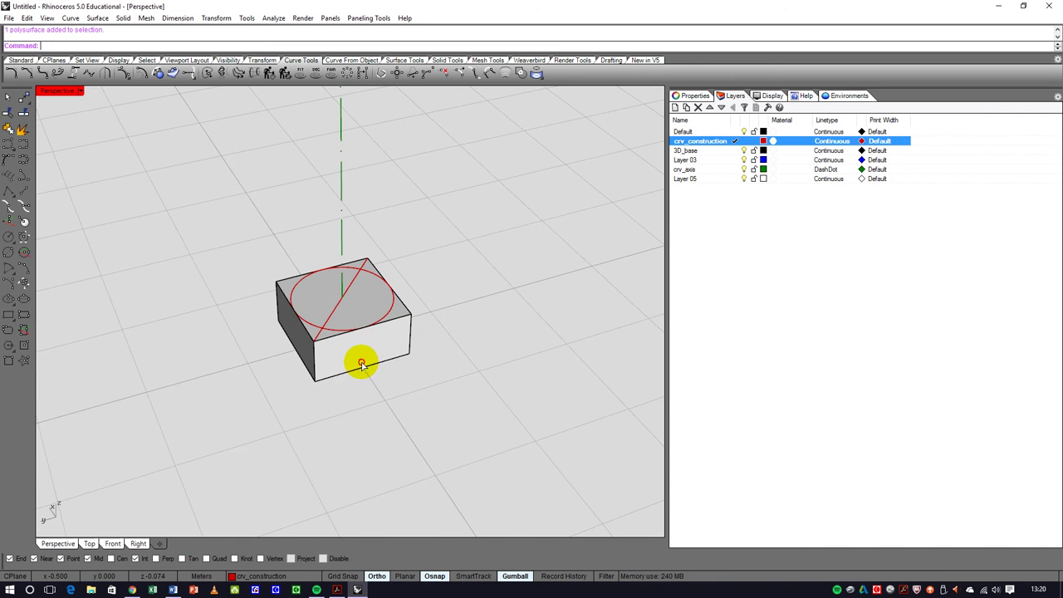
{"action": "left_click", "coordinate": [362, 367]}
{"action": "right_click_drag", "start_coordinate": [338, 315], "coordinate": [323, 342]}
{"action": "key", "text": "Escape"}
{"action": "scroll", "coordinate": [324, 340], "scroll_direction": "down", "scroll_amount": 3}
{"action": "scroll", "coordinate": [323, 341], "scroll_direction": "down", "scroll_amount": 5}
{"action": "scroll", "coordinate": [318, 334], "scroll_direction": "up", "scroll_amount": 6}
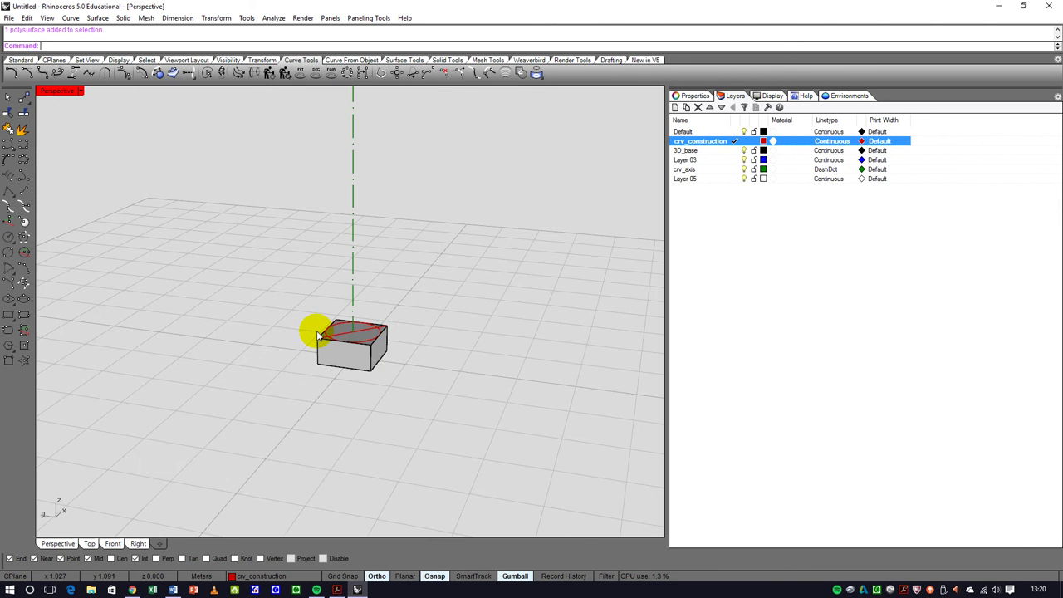
{"action": "scroll", "coordinate": [371, 324], "scroll_direction": "up", "scroll_amount": 6}
- Select the construction circle on the block's top face and adjust its size slightly along the Y axis
{"action": "left_click", "coordinate": [368, 314]}
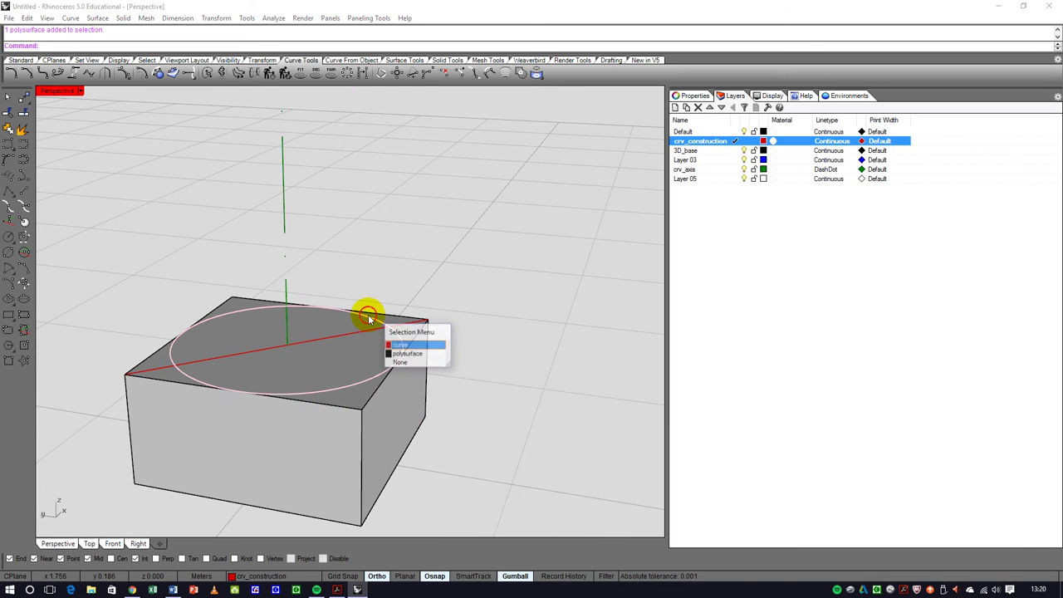
{"action": "left_click", "coordinate": [407, 342]}
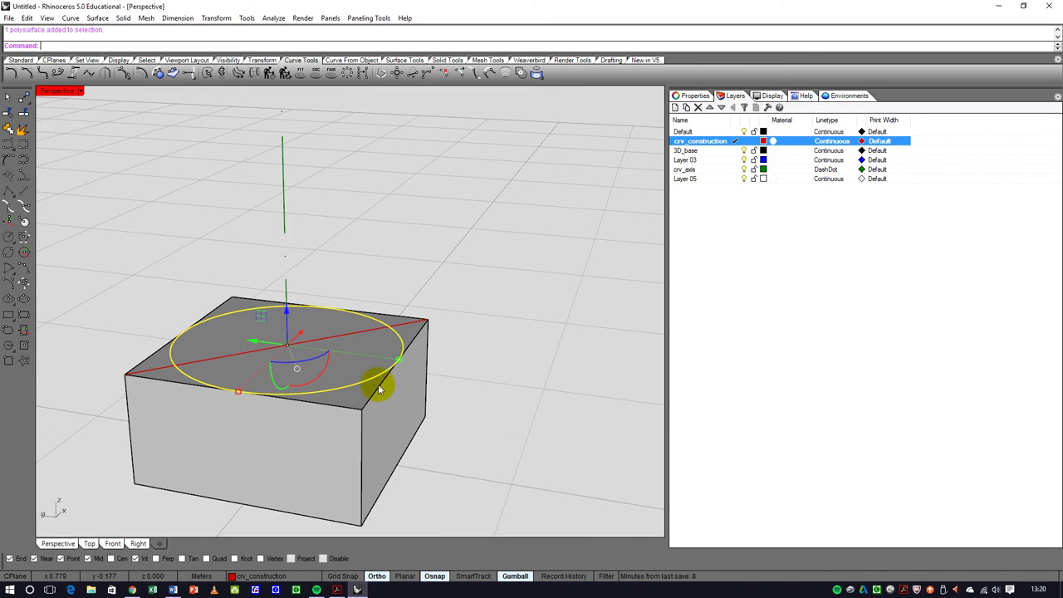
{"action": "left_click_drag", "start_coordinate": [400, 360], "coordinate": [392, 361]}
{"action": "left_click", "coordinate": [430, 389]}
{"action": "scroll", "coordinate": [411, 405], "scroll_direction": "down", "scroll_amount": 5}
{"action": "mouse_move", "coordinate": [396, 403]}
{"action": "right_mouse_down"}
{"action": "mouse_move", "coordinate": [482, 387]}
{"action": "mouse_move", "coordinate": [372, 392]}
{"action": "mouse_move", "coordinate": [387, 399]}
{"action": "right_mouse_up"}
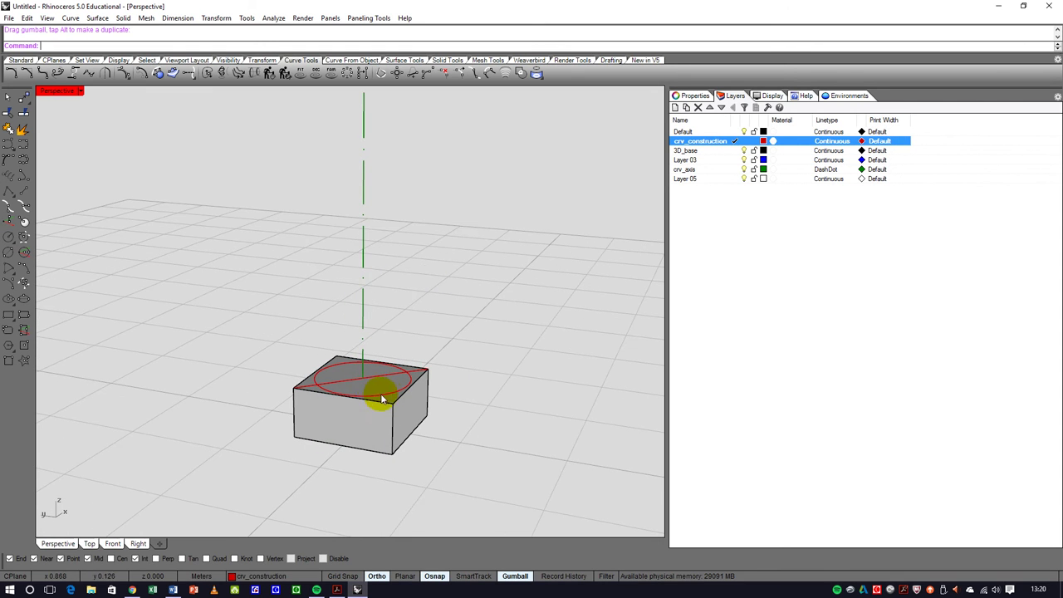
- In a maximized Front view, turn off the 3D_base layer and enable the Quad object snap
{"action": "double_click", "coordinate": [55, 93]}
{"action": "double_click", "coordinate": [49, 319]}
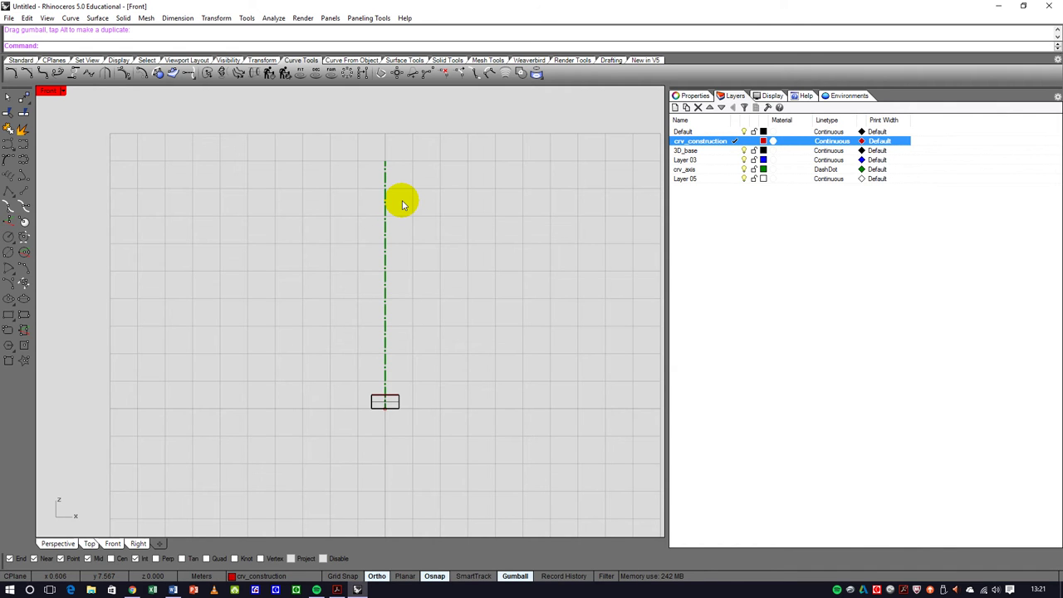
{"action": "scroll", "coordinate": [399, 396], "scroll_direction": "up", "scroll_amount": 6}
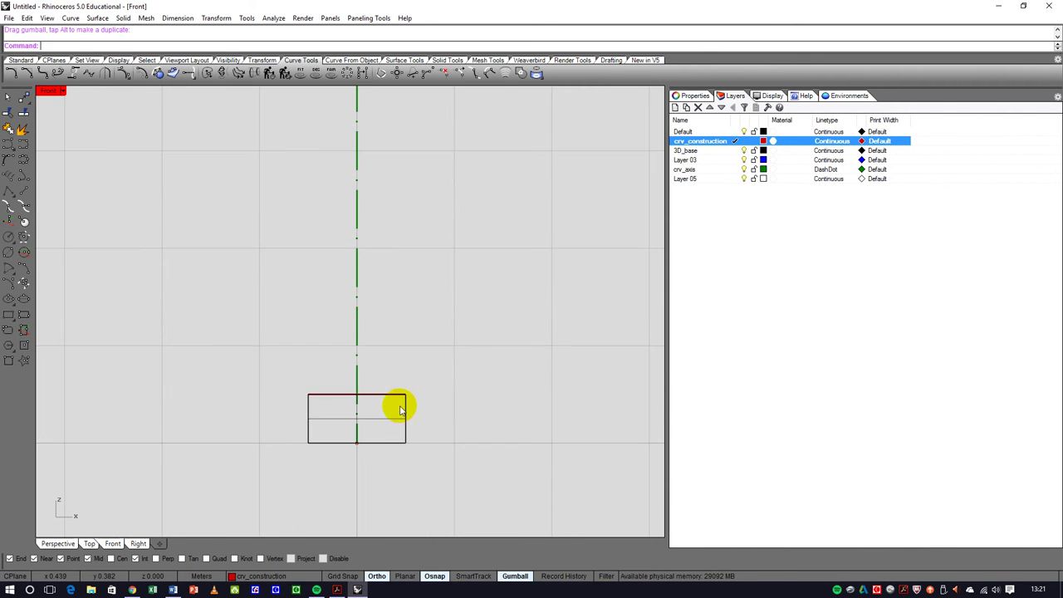
{"action": "left_click", "coordinate": [744, 150]}
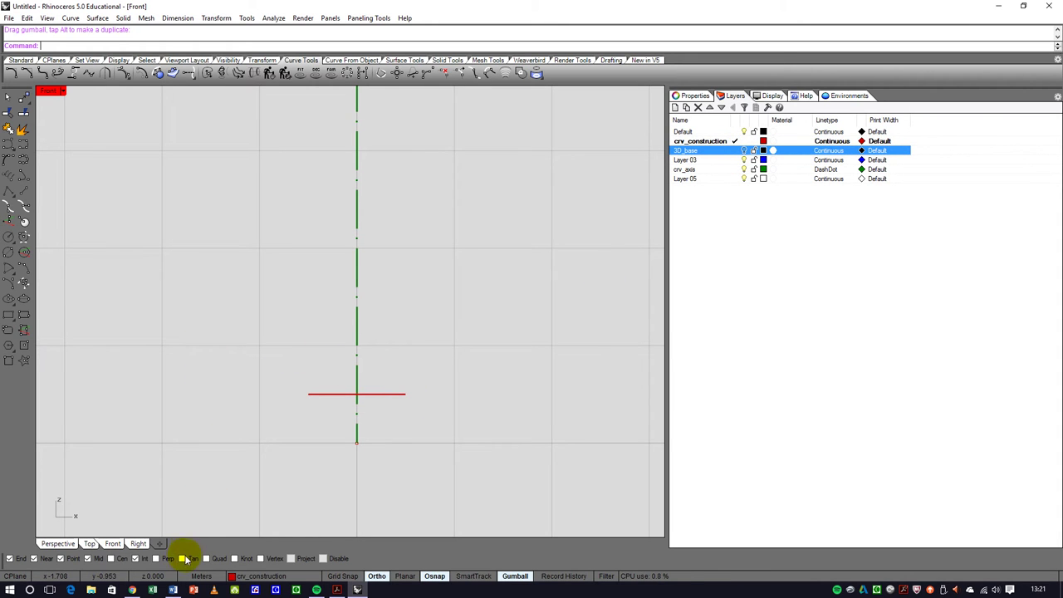
{"action": "left_click", "coordinate": [290, 558]}
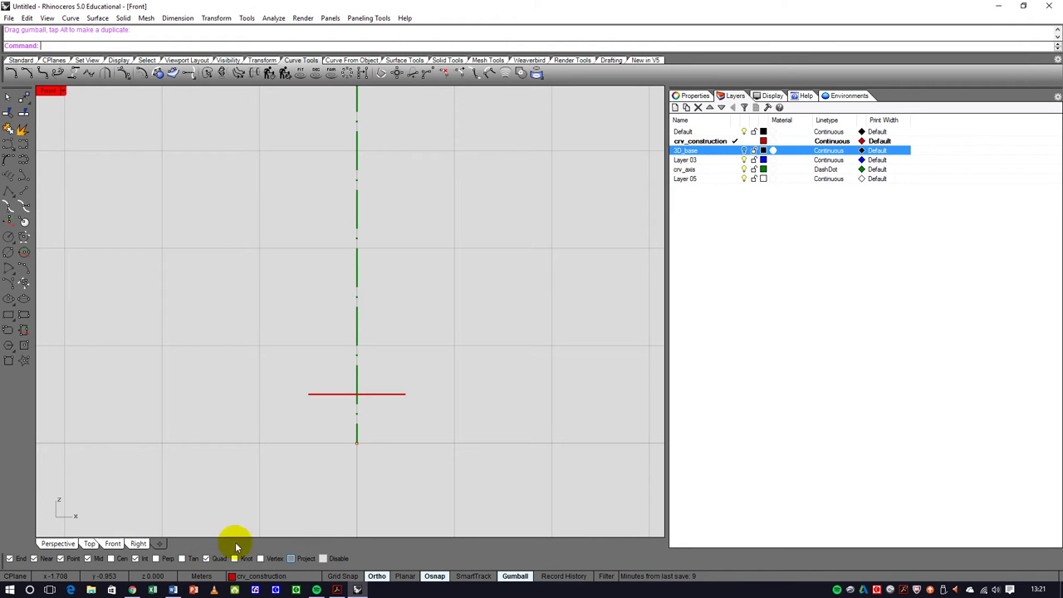
{"action": "left_click", "coordinate": [22, 188]}
{"action": "left_click", "coordinate": [409, 388]}
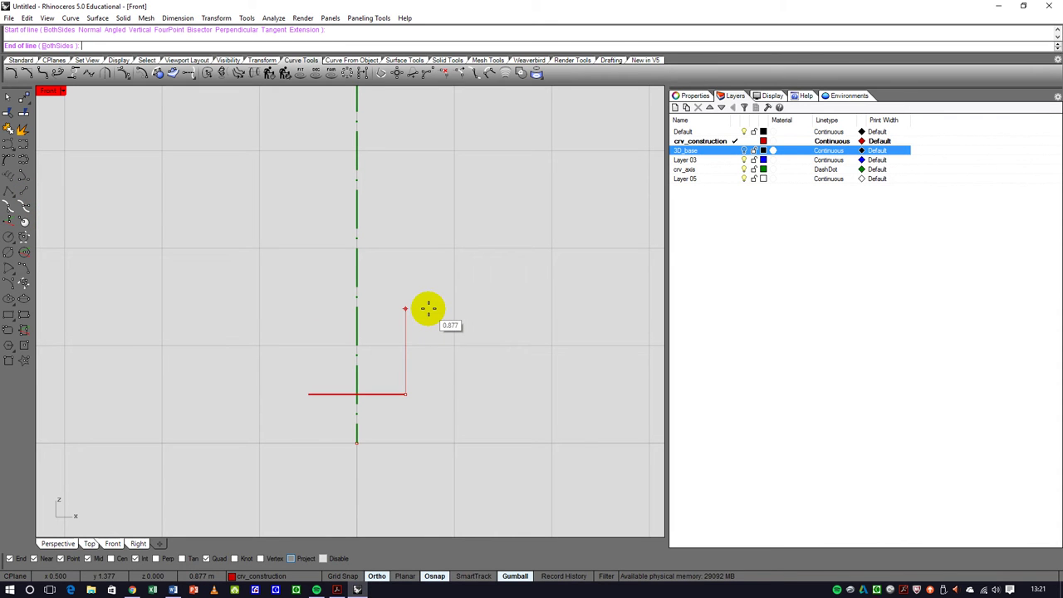
{"action": "type", "text": "7"}
{"action": "key", "text": "Return"}
{"action": "scroll", "coordinate": [416, 344], "scroll_direction": "down", "scroll_amount": 5}
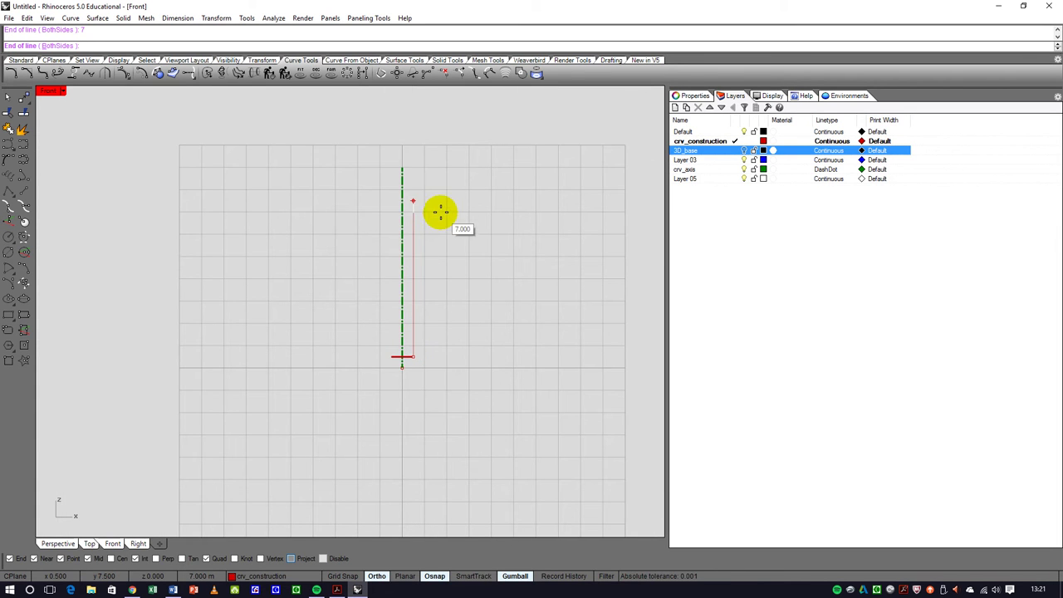
{"action": "scroll", "coordinate": [420, 215], "scroll_direction": "up", "scroll_amount": 3}
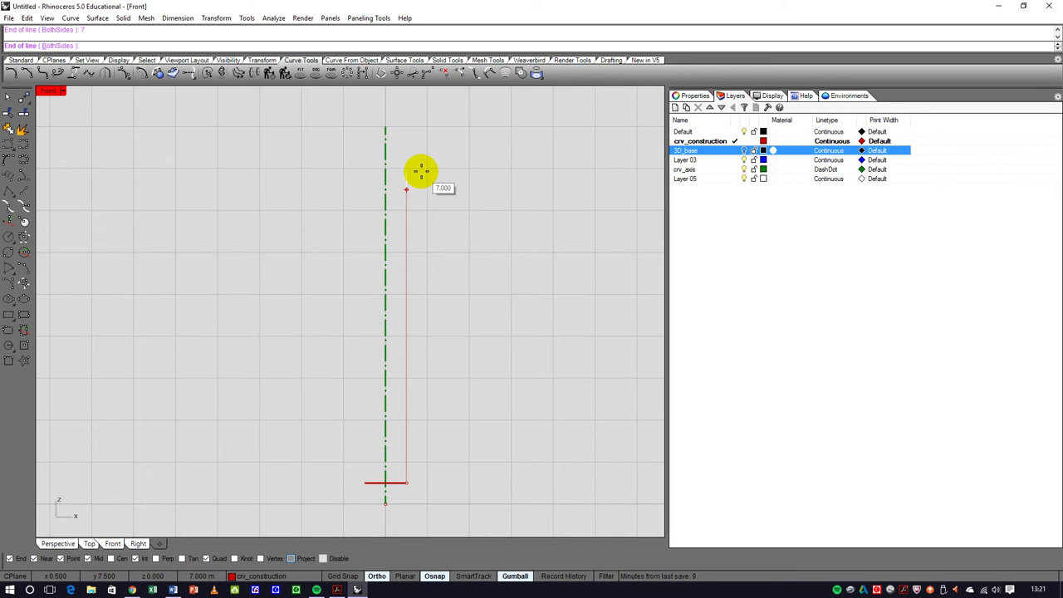
{"action": "key", "text": "Escape"}
- Draw an 8 m vertical construction line upward from the circle's outer quadrant in the Front view
{"action": "key", "text": "Return"}
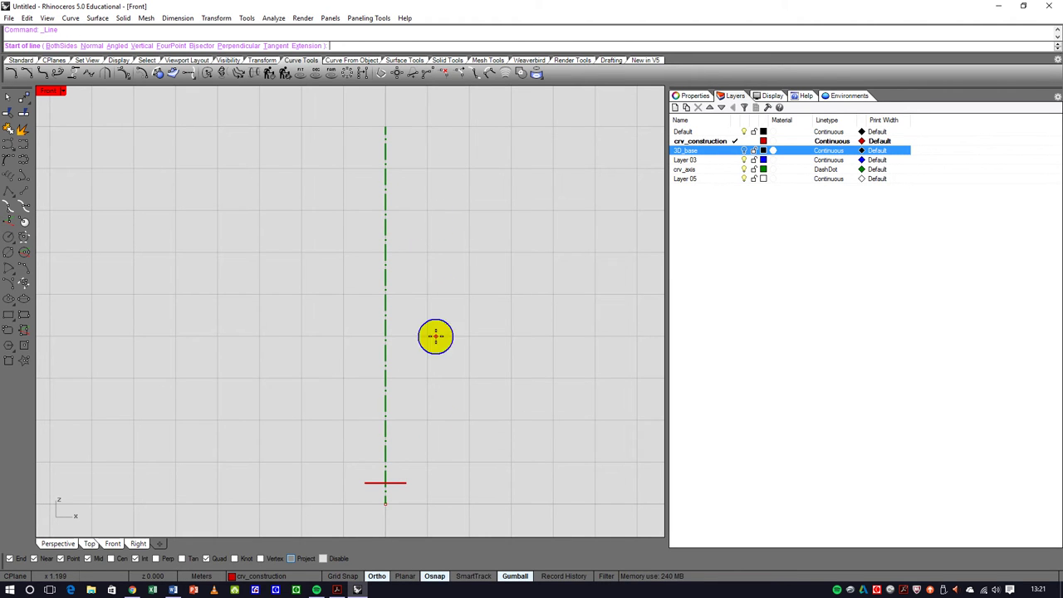
{"action": "left_click", "coordinate": [413, 476]}
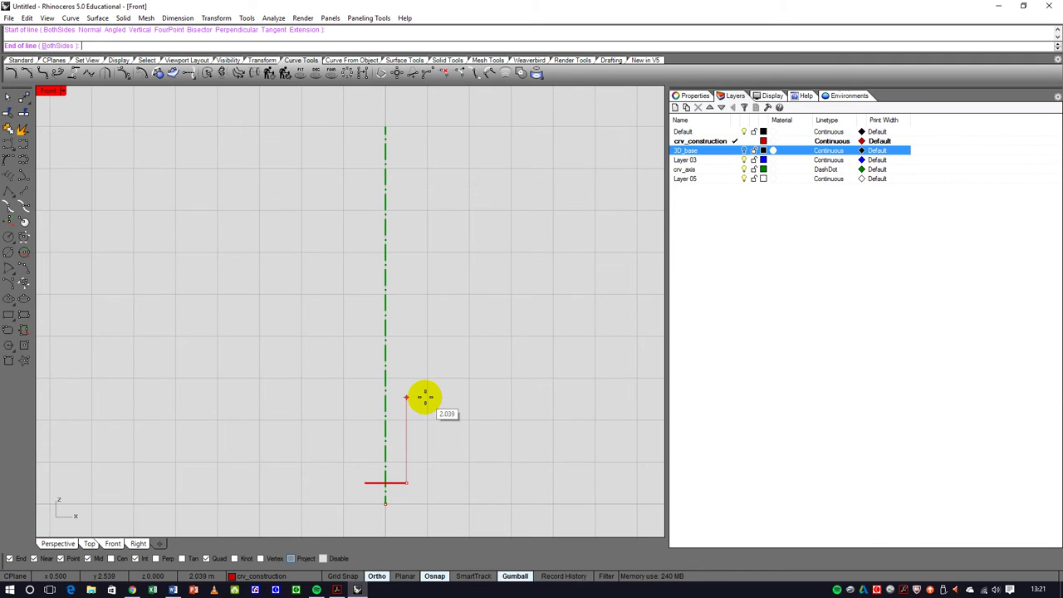
{"action": "type", "text": "8"}
{"action": "key", "text": "Return"}
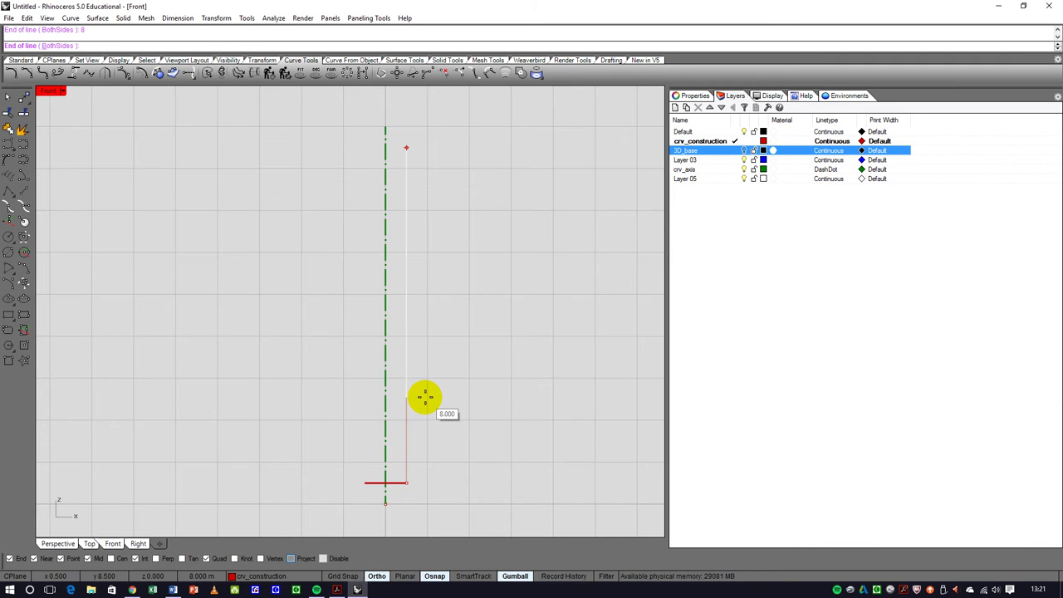
{"action": "scroll", "coordinate": [430, 387], "scroll_direction": "down", "scroll_amount": 3}
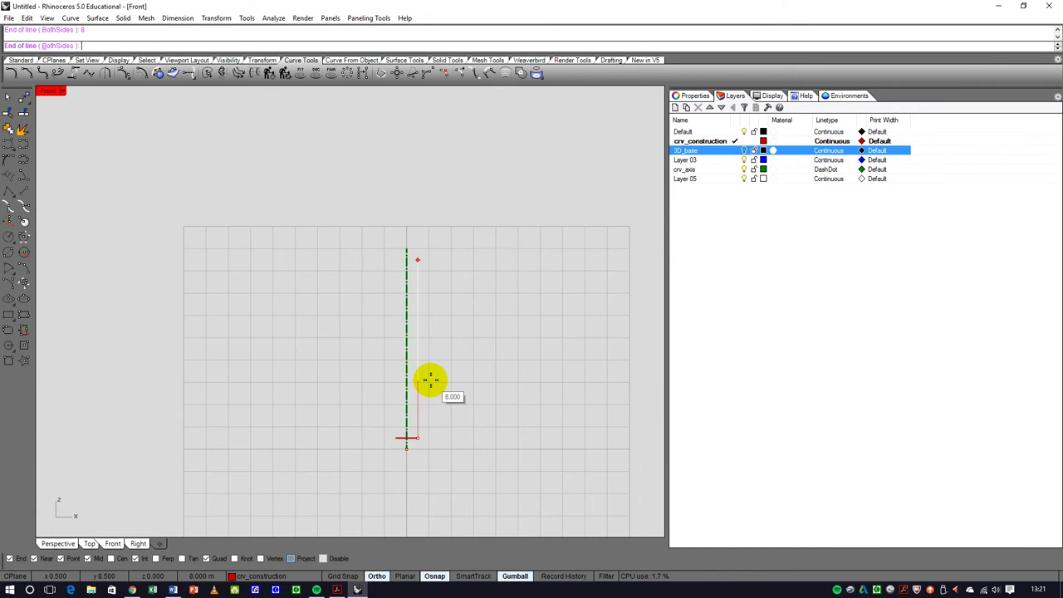
{"action": "left_click", "coordinate": [430, 380]}
{"action": "scroll", "coordinate": [408, 269], "scroll_direction": "up", "scroll_amount": 3}
{"action": "scroll", "coordinate": [415, 251], "scroll_direction": "down", "scroll_amount": 1}
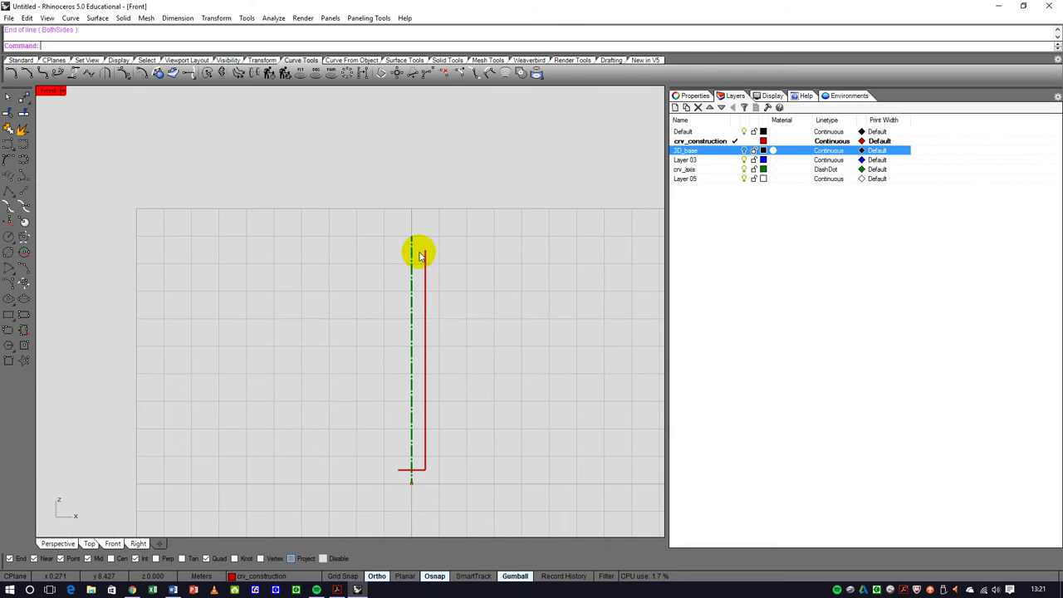
- Show the vertical line's control points, try moving its upper endpoint away from the axis, and undo the move
{"action": "left_click", "coordinate": [427, 306]}
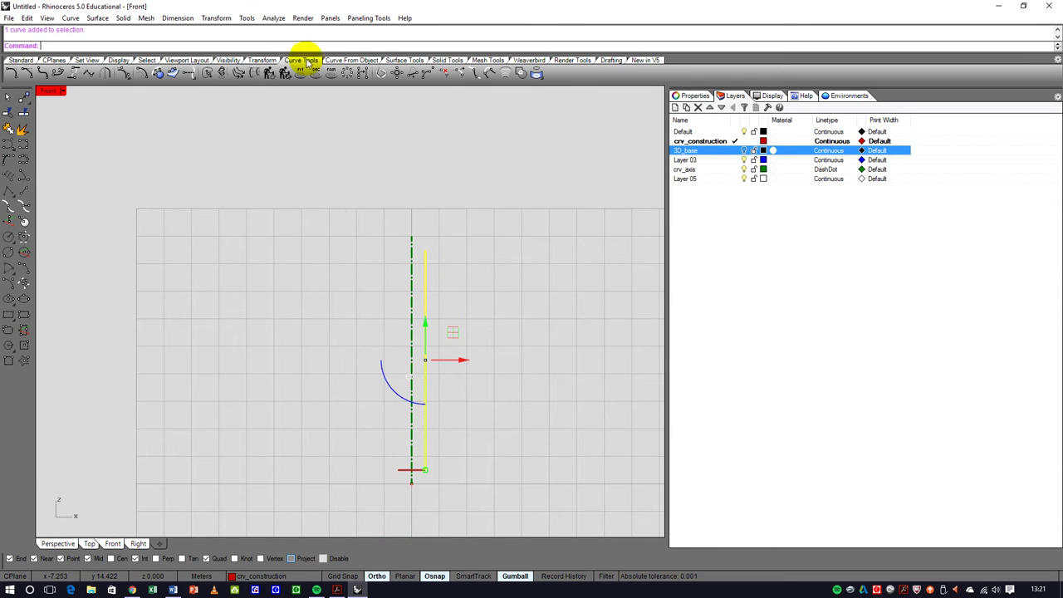
{"action": "left_click", "coordinate": [125, 74]}
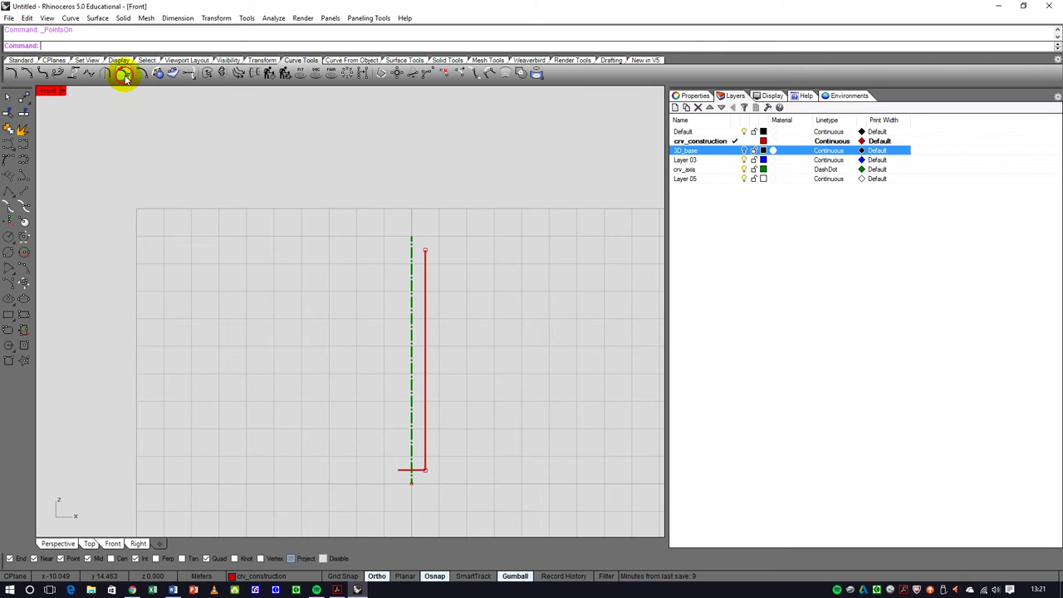
{"action": "left_click", "coordinate": [425, 251]}
{"action": "left_click_drag", "start_coordinate": [439, 254], "coordinate": [537, 343]}
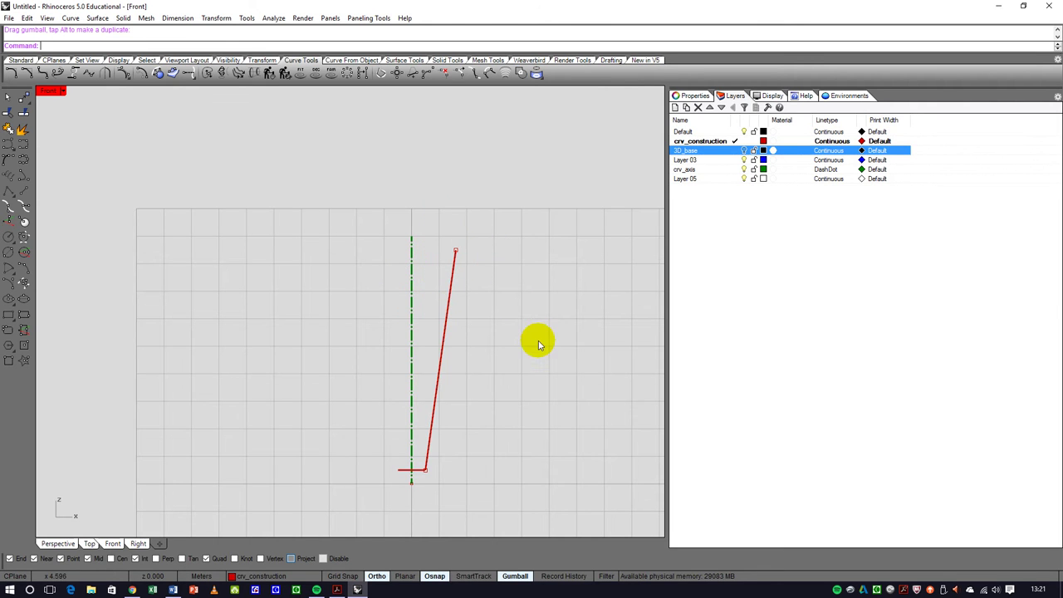
{"action": "key", "text": "ctrl+z"}
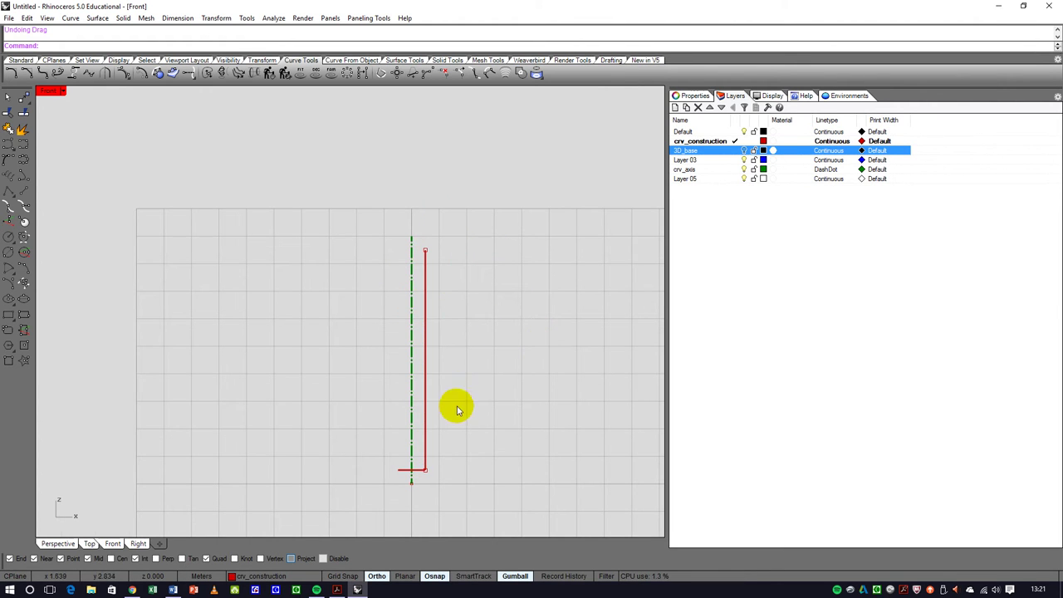
- Rebuild the vertical construction line with a point count of 4 and degree 3, deleting the input
{"action": "scroll", "coordinate": [455, 389], "scroll_direction": "up", "scroll_amount": 1}
{"action": "left_click", "coordinate": [418, 332]}
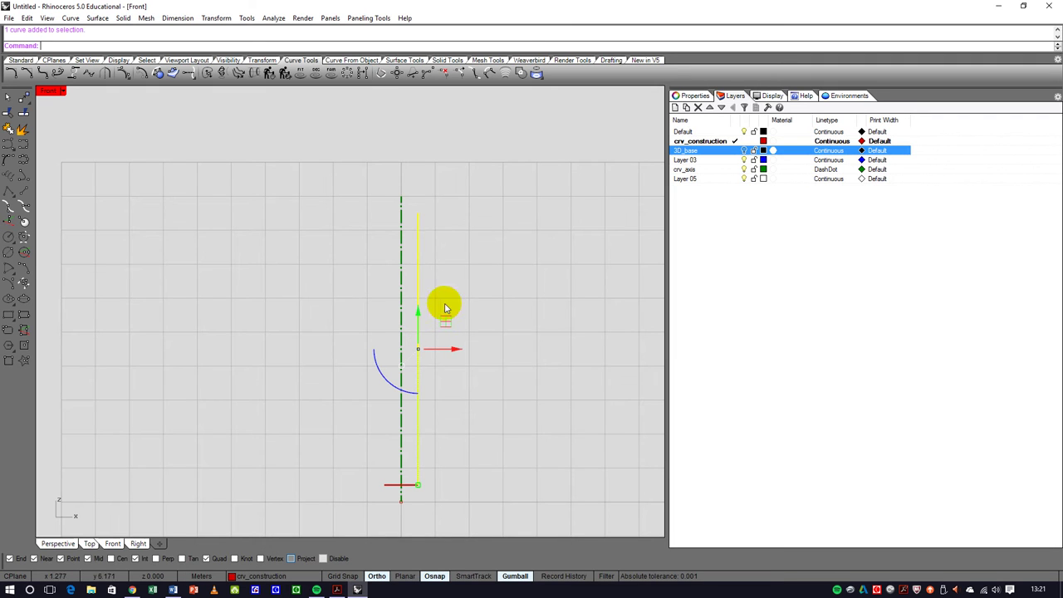
{"action": "left_click", "coordinate": [268, 73]}
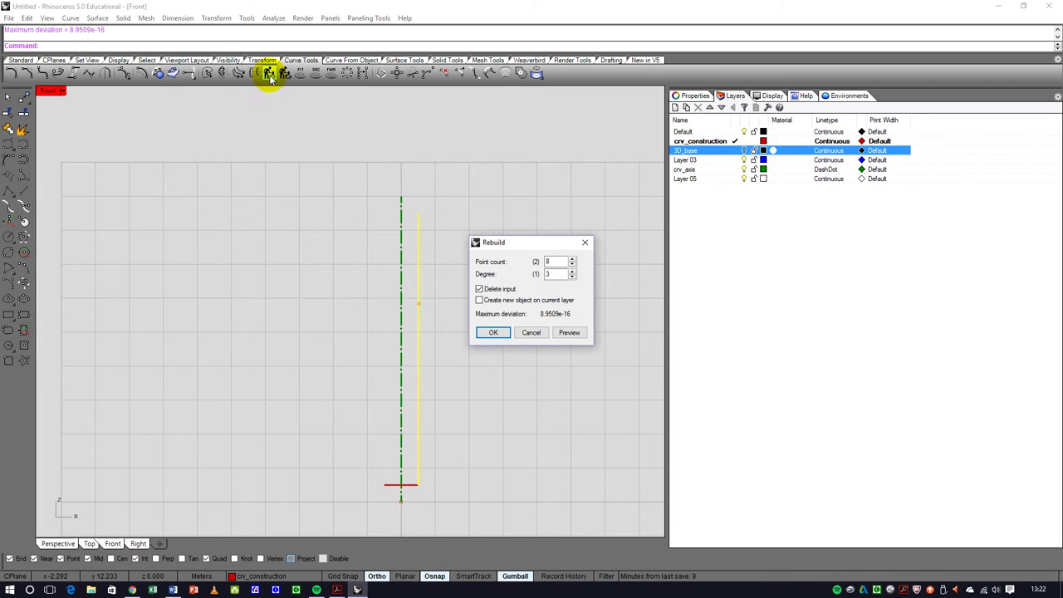
{"action": "left_click", "coordinate": [551, 274]}
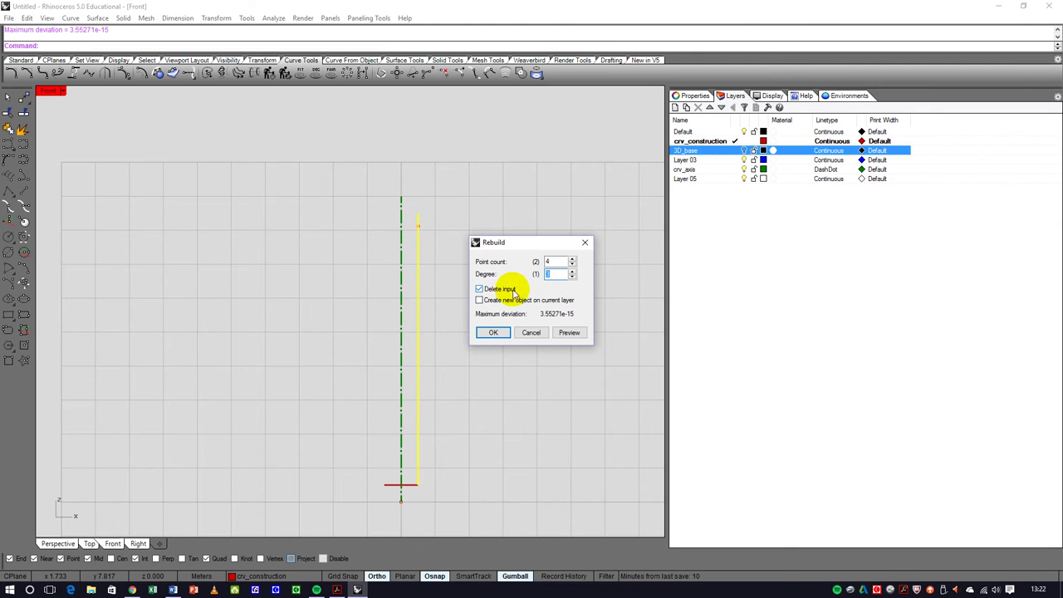
{"action": "left_click", "coordinate": [494, 333]}
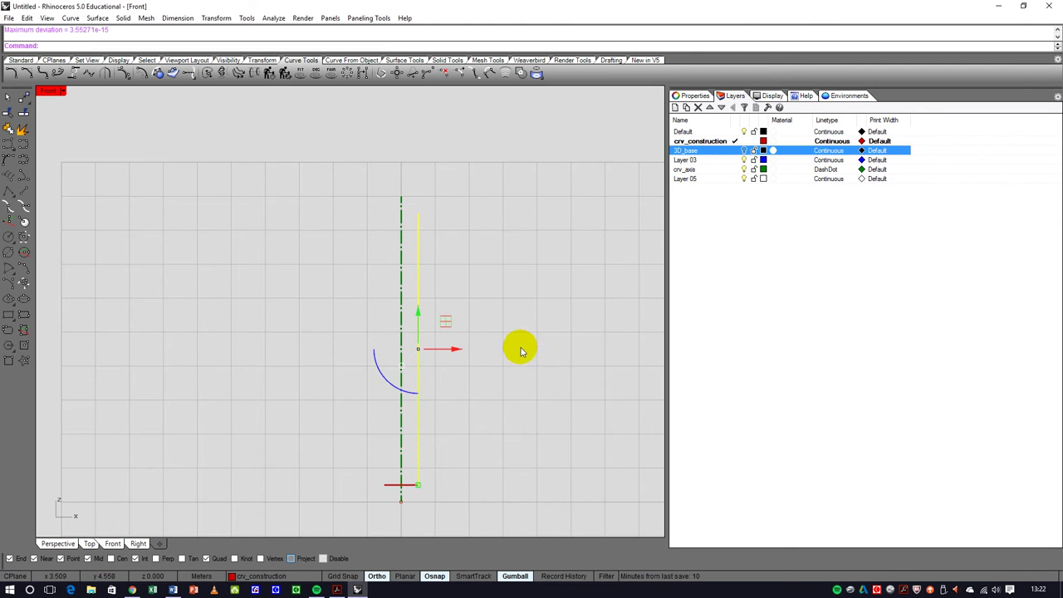
- Show the rebuilt vertical curve's control points and move its top point slightly toward the dash-dot axis in the Front view
{"action": "left_click", "coordinate": [125, 74]}
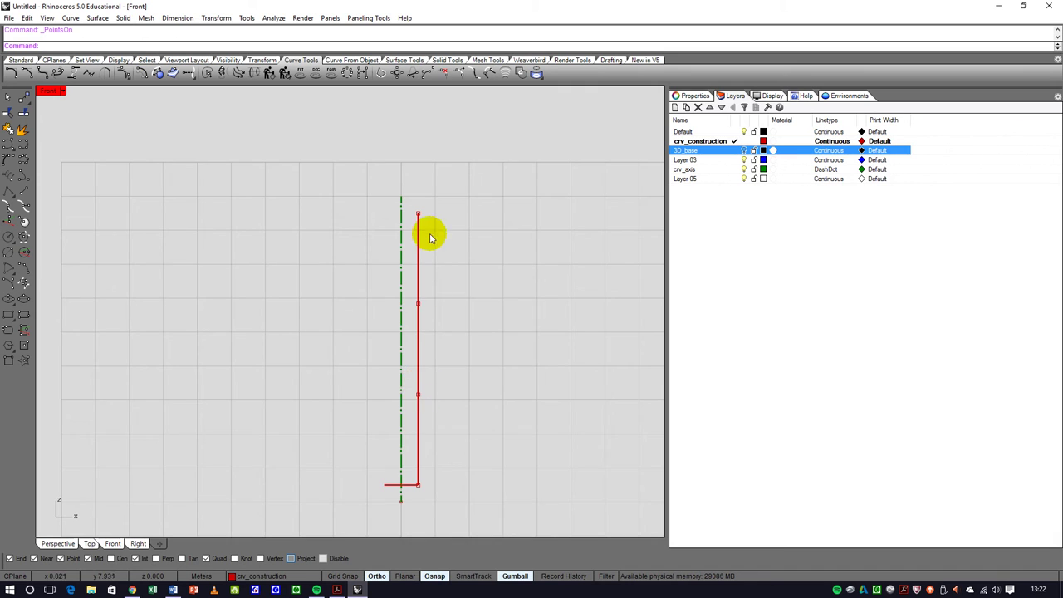
{"action": "scroll", "coordinate": [426, 232], "scroll_direction": "up", "scroll_amount": 3}
{"action": "left_click", "coordinate": [410, 199]}
{"action": "left_click_drag", "start_coordinate": [453, 200], "coordinate": [448, 198]}
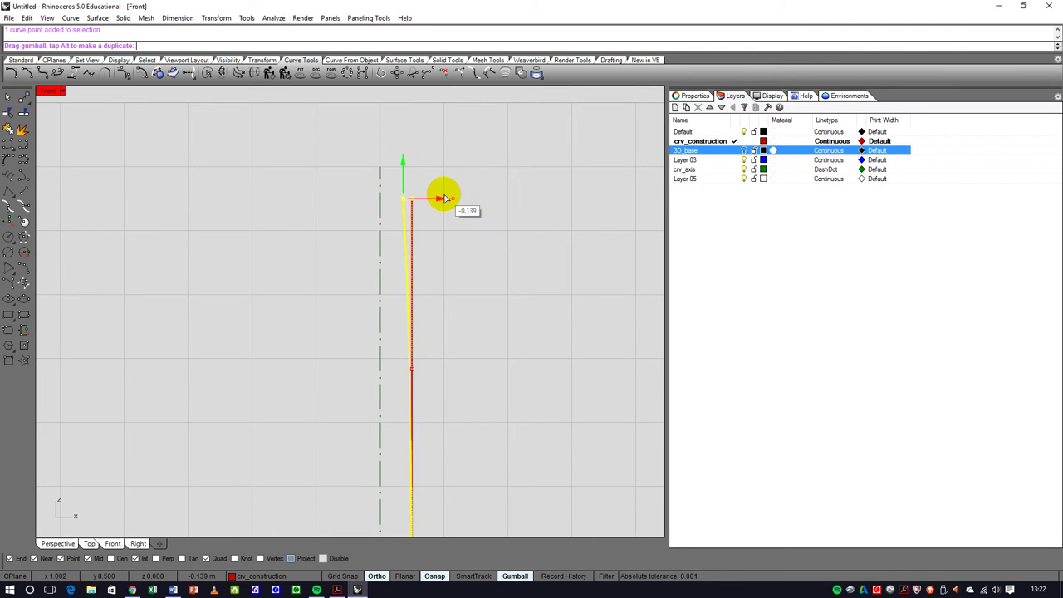
{"action": "left_click_drag", "start_coordinate": [442, 198], "coordinate": [443, 200]}
{"action": "scroll", "coordinate": [446, 209], "scroll_direction": "down", "scroll_amount": 2}
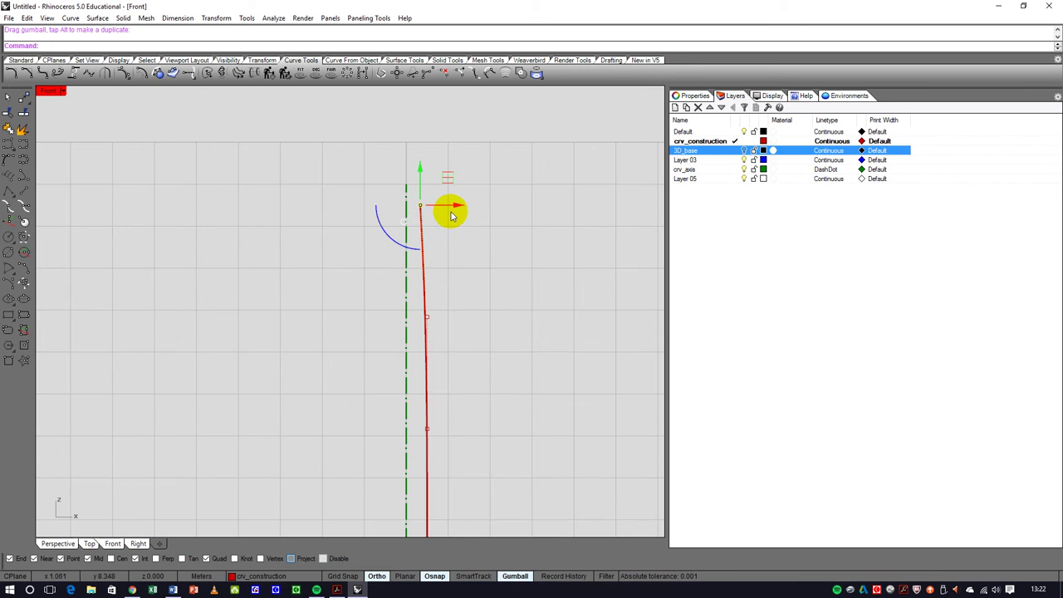
{"action": "scroll", "coordinate": [443, 333], "scroll_direction": "down", "scroll_amount": 2}
{"action": "scroll", "coordinate": [445, 378], "scroll_direction": "up", "scroll_amount": 2}
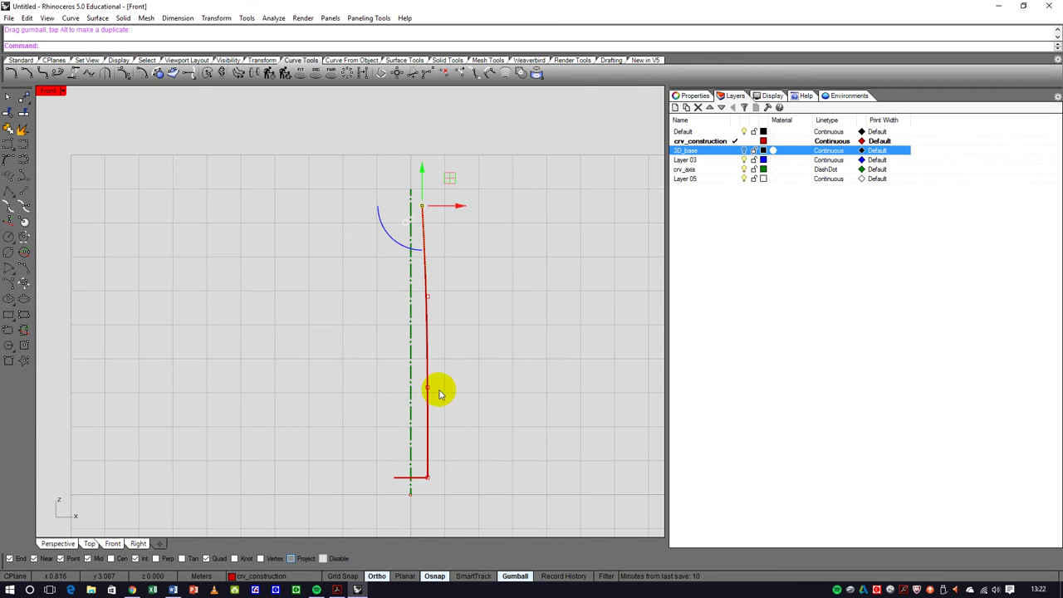
- Raise the curve's lower middle control point to just below the upper middle one
{"action": "left_click", "coordinate": [427, 387]}
{"action": "left_click_drag", "start_coordinate": [427, 352], "coordinate": [428, 298]}
{"action": "scroll", "coordinate": [480, 316], "scroll_direction": "down", "scroll_amount": 3}
{"action": "scroll", "coordinate": [451, 308], "scroll_direction": "up", "scroll_amount": 3}
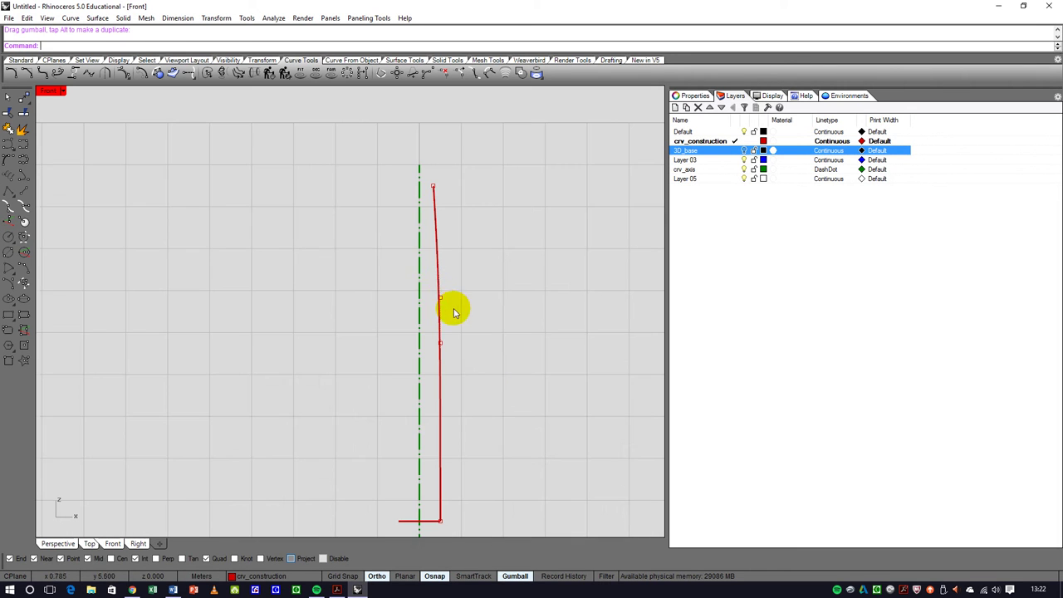
- Lower both middle control points of the curve together, and raise the lower of the two slightly to refine the taper
{"action": "left_click_drag", "start_coordinate": [433, 289], "coordinate": [454, 357]}
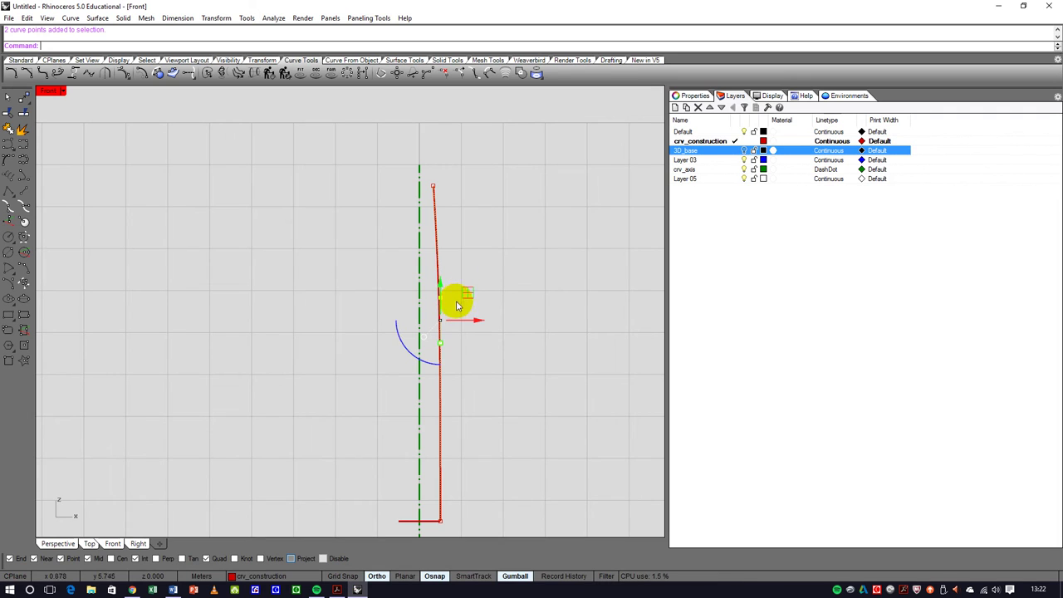
{"action": "left_click_drag", "start_coordinate": [439, 286], "coordinate": [440, 309]}
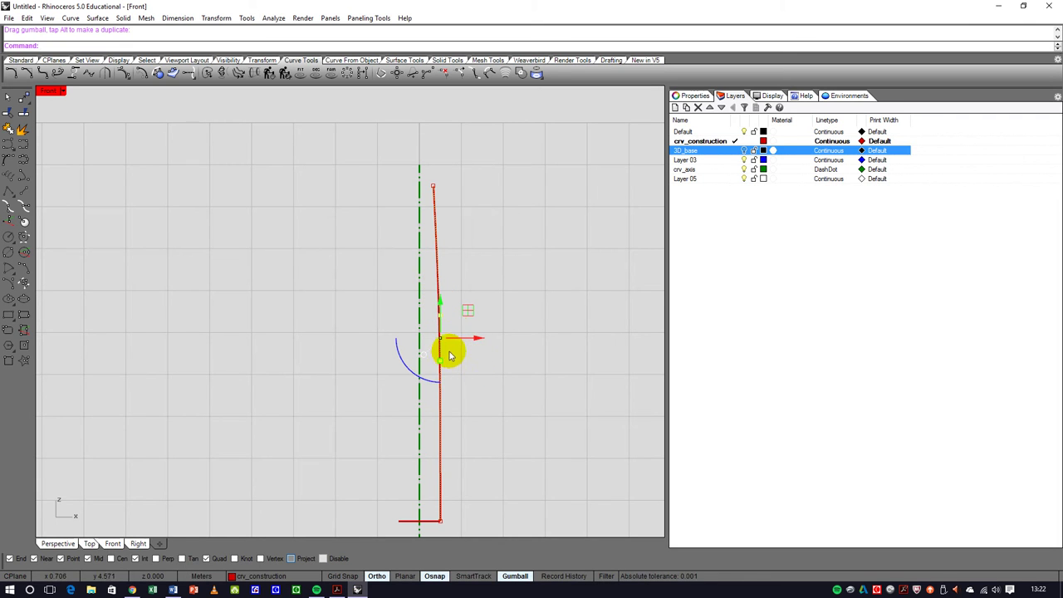
{"action": "left_click", "coordinate": [440, 361]}
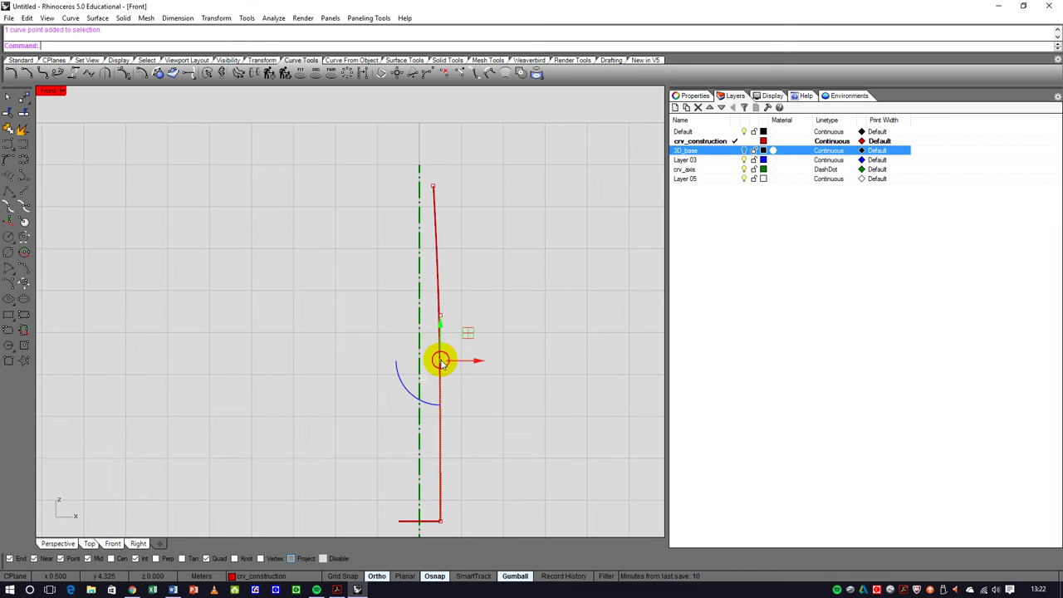
{"action": "left_click_drag", "start_coordinate": [439, 326], "coordinate": [439, 308]}
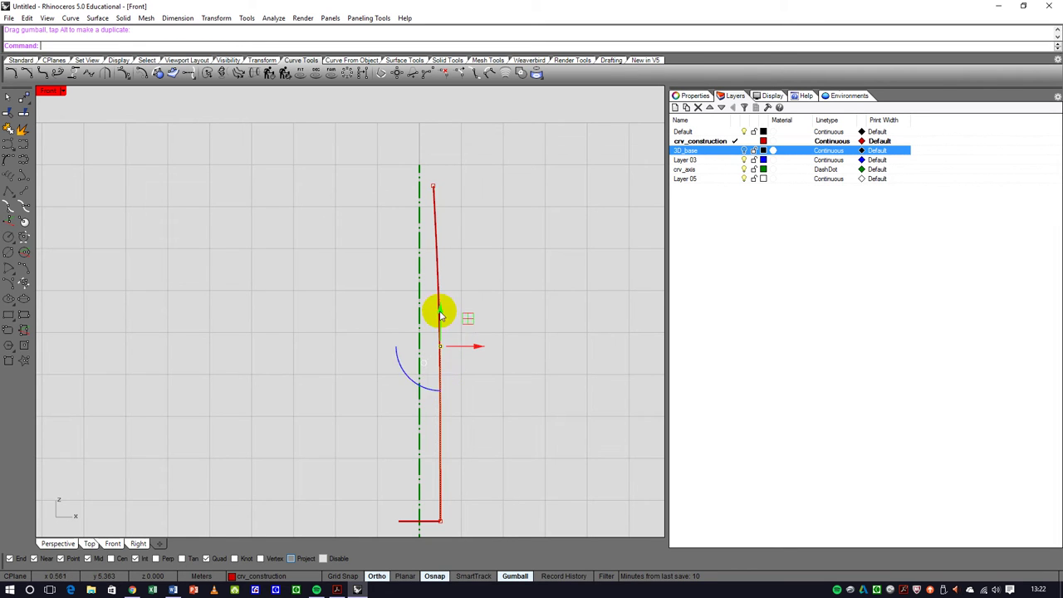
{"action": "scroll", "coordinate": [479, 292], "scroll_direction": "down", "scroll_amount": 1}
{"action": "scroll", "coordinate": [480, 292], "scroll_direction": "down", "scroll_amount": 1}
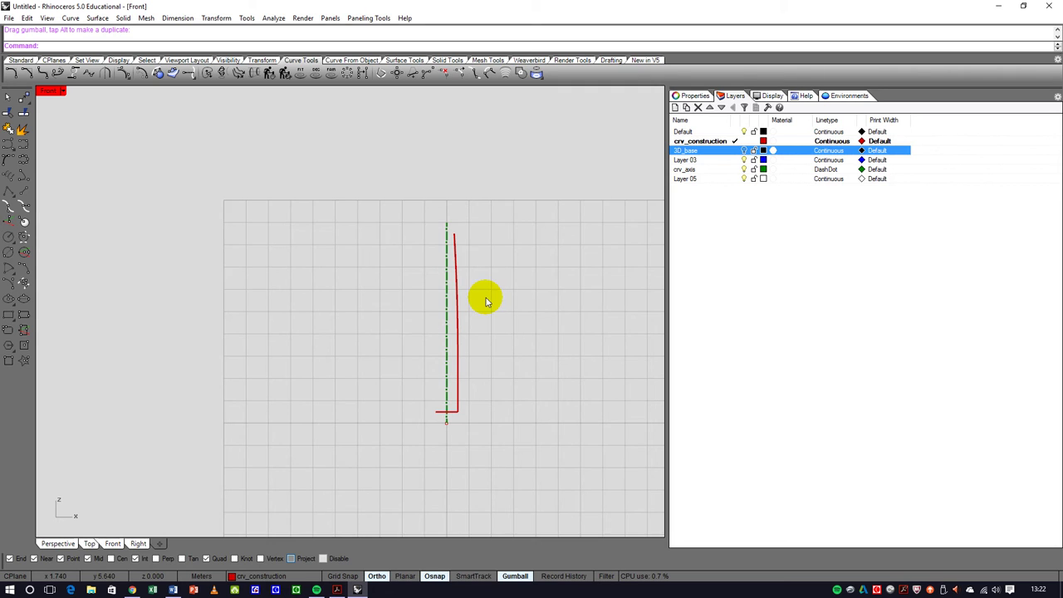
{"action": "scroll", "coordinate": [449, 233], "scroll_direction": "up", "scroll_amount": 2}
{"action": "scroll", "coordinate": [451, 245], "scroll_direction": "up", "scroll_amount": 1}
{"action": "left_click", "coordinate": [23, 190]}
{"action": "left_click", "coordinate": [23, 191]}
{"action": "left_click", "coordinate": [462, 232]}
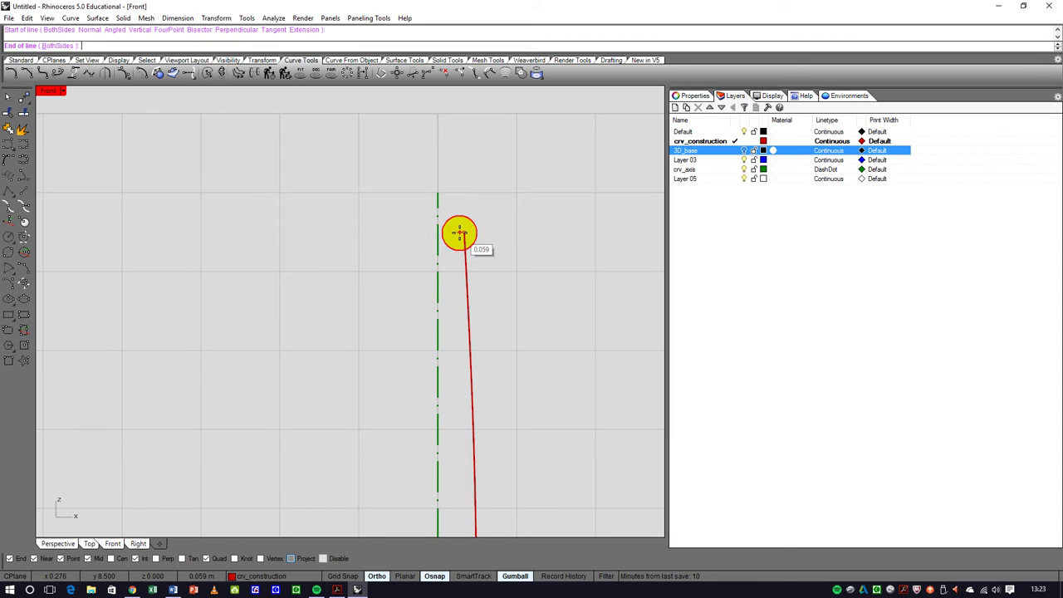
{"action": "key", "text": "Escape"}
- In a maximized Perspective view, move the profile curve by its lower end onto the edge of the base circle
{"action": "scroll", "coordinate": [468, 352], "scroll_direction": "down", "scroll_amount": 3}
{"action": "scroll", "coordinate": [472, 408], "scroll_direction": "up", "scroll_amount": 2}
{"action": "scroll", "coordinate": [181, 199], "scroll_direction": "down", "scroll_amount": 1}
{"action": "double_click", "coordinate": [50, 92]}
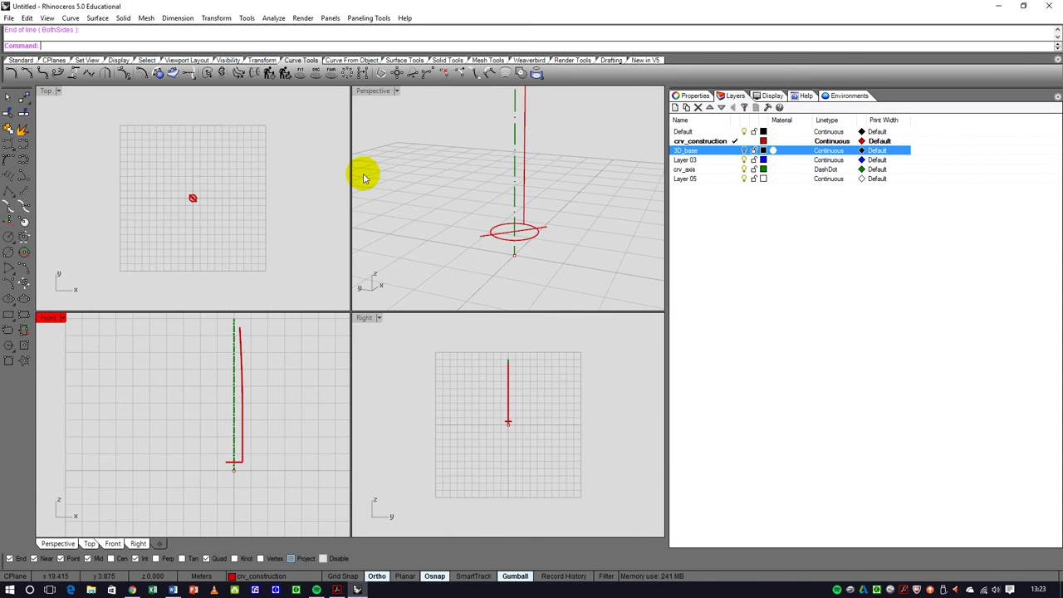
{"action": "double_click", "coordinate": [368, 94]}
{"action": "right_click_drag", "start_coordinate": [368, 107], "coordinate": [401, 380]}
{"action": "scroll", "coordinate": [402, 379], "scroll_direction": "up", "scroll_amount": 5}
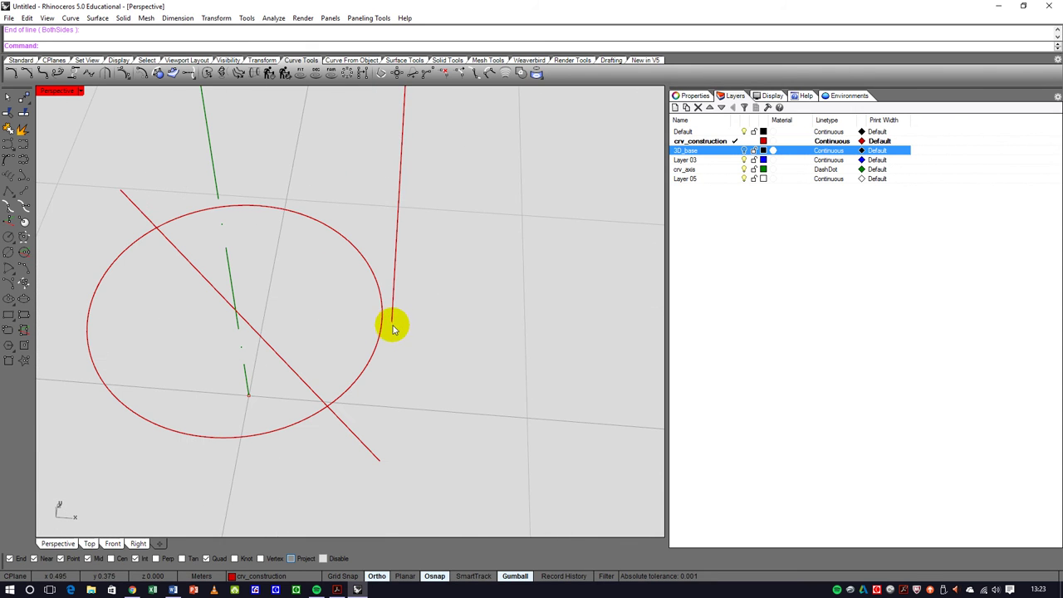
{"action": "left_click", "coordinate": [22, 111]}
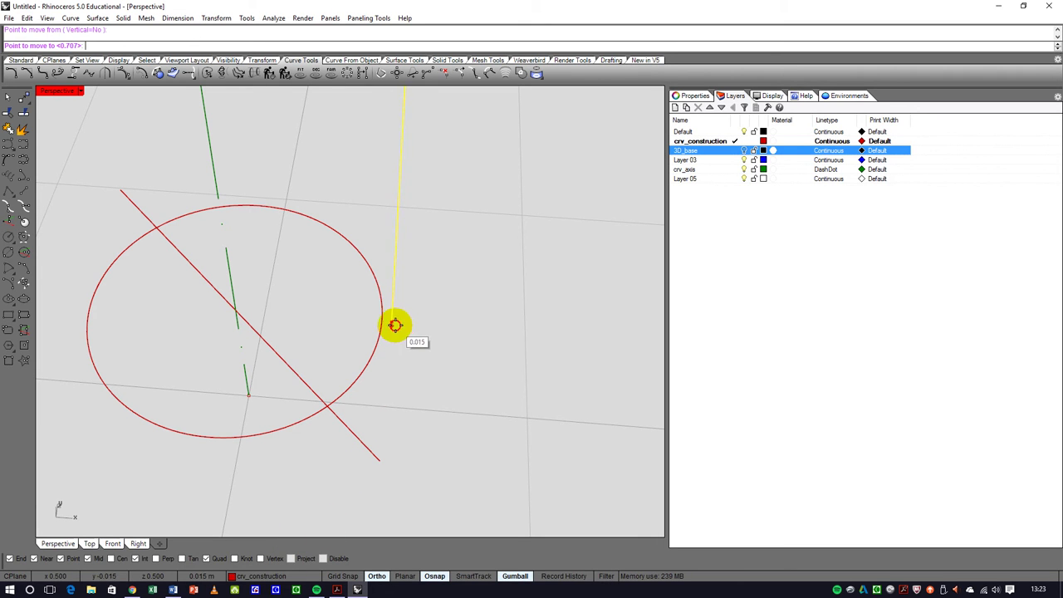
{"action": "left_click", "coordinate": [381, 322]}
{"action": "right_click_drag", "start_coordinate": [421, 363], "coordinate": [416, 337]}
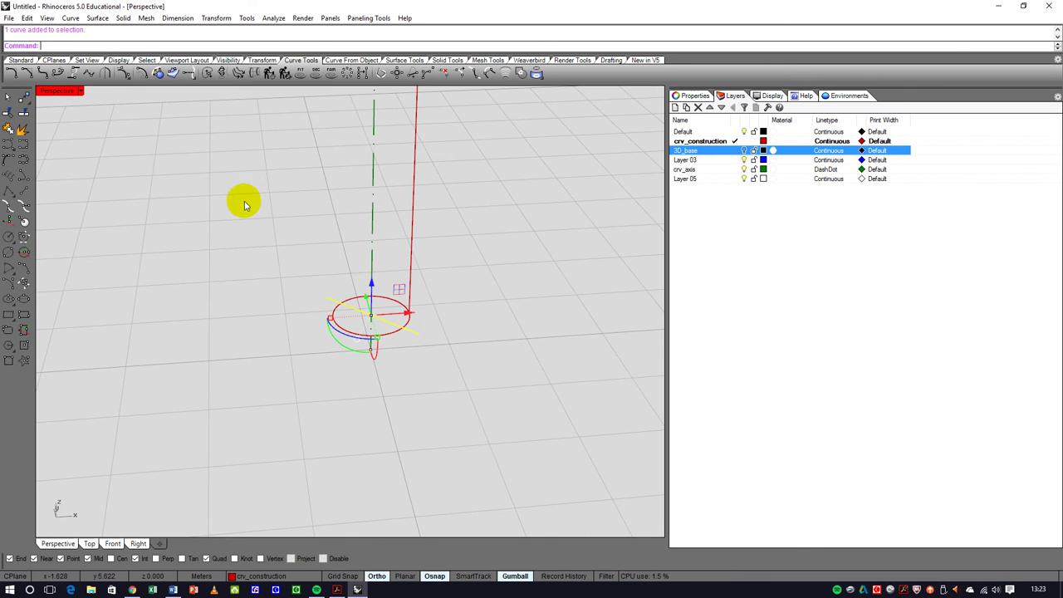
- Hide the diagonal construction line that crosses the base circle
{"action": "left_click", "coordinate": [20, 60]}
{"action": "left_click", "coordinate": [339, 72]}
{"action": "scroll", "coordinate": [390, 336], "scroll_direction": "down", "scroll_amount": 3}
{"action": "right_click_drag", "start_coordinate": [397, 353], "coordinate": [399, 307]}
{"action": "scroll", "coordinate": [404, 279], "scroll_direction": "up", "scroll_amount": 3}
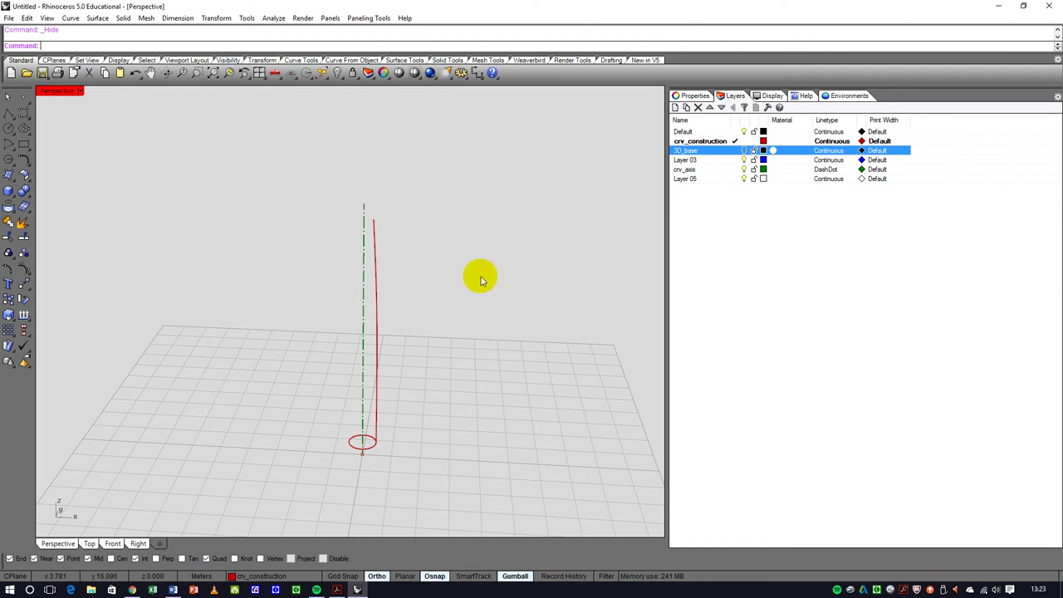
{"action": "left_click", "coordinate": [295, 590]}
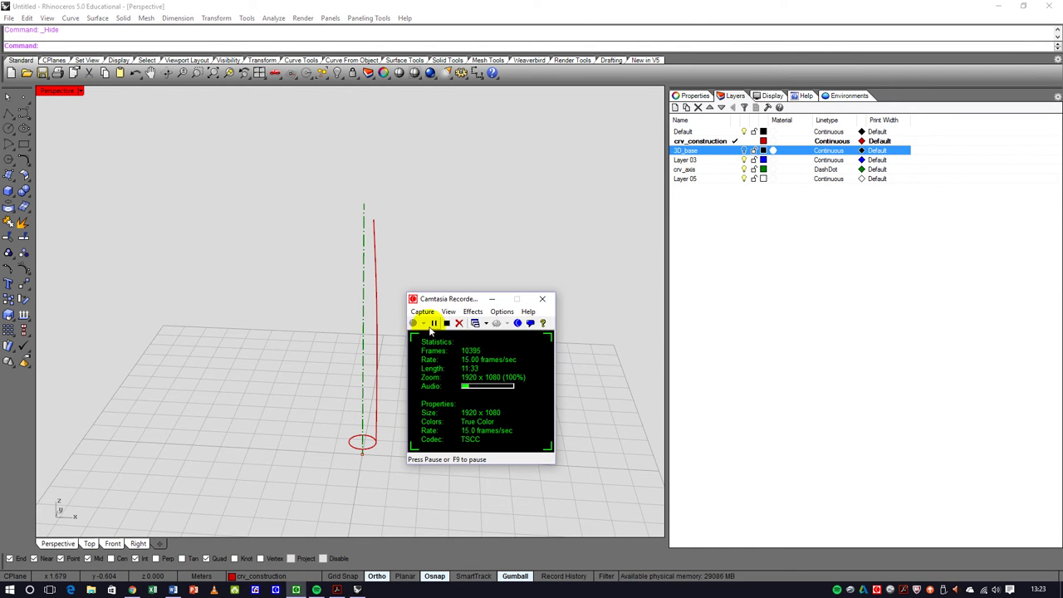
{"action": "left_click", "coordinate": [494, 298]}
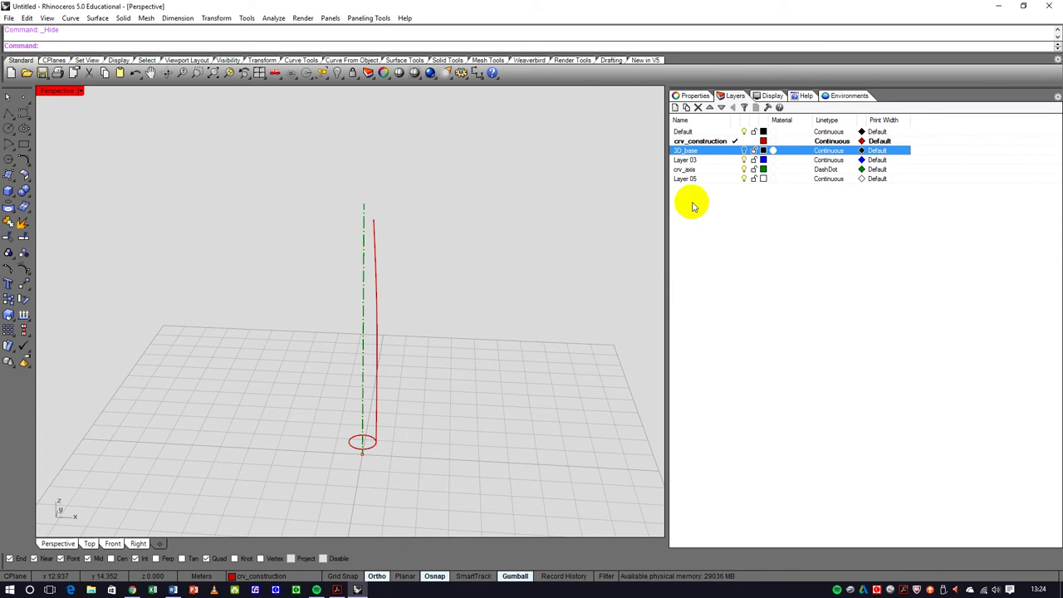
- Rename Layer 03 as 3D_column and set its layer color to Black
{"action": "left_click", "coordinate": [686, 161]}
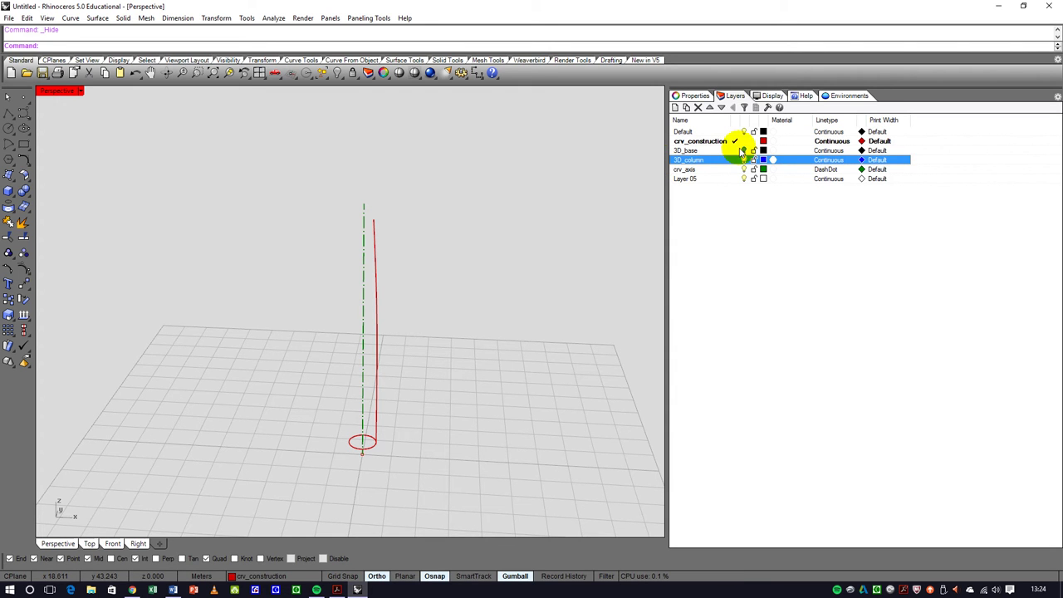
{"action": "left_click", "coordinate": [763, 159]}
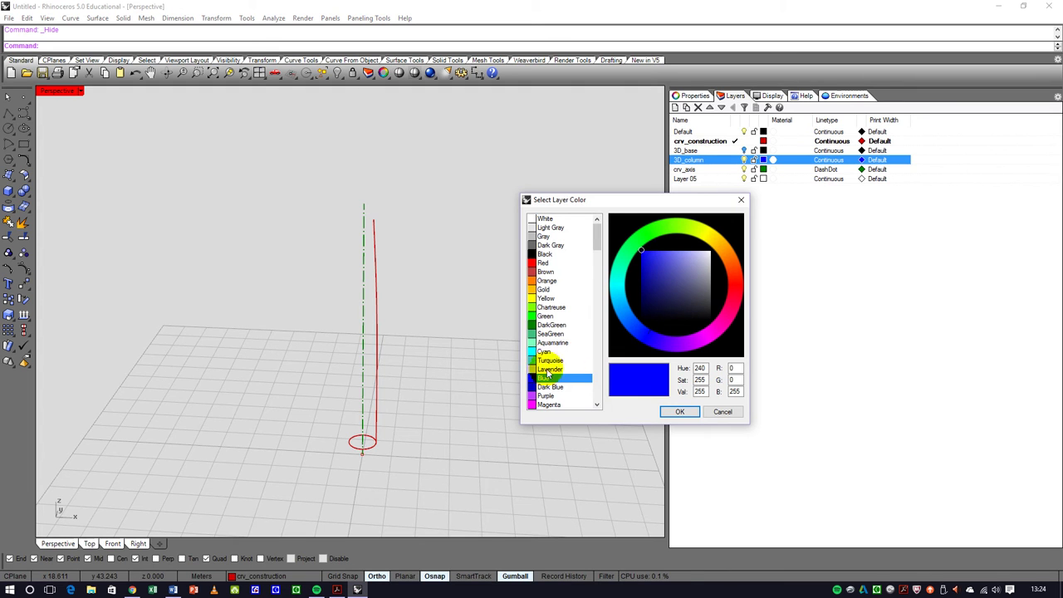
{"action": "left_click", "coordinate": [542, 253]}
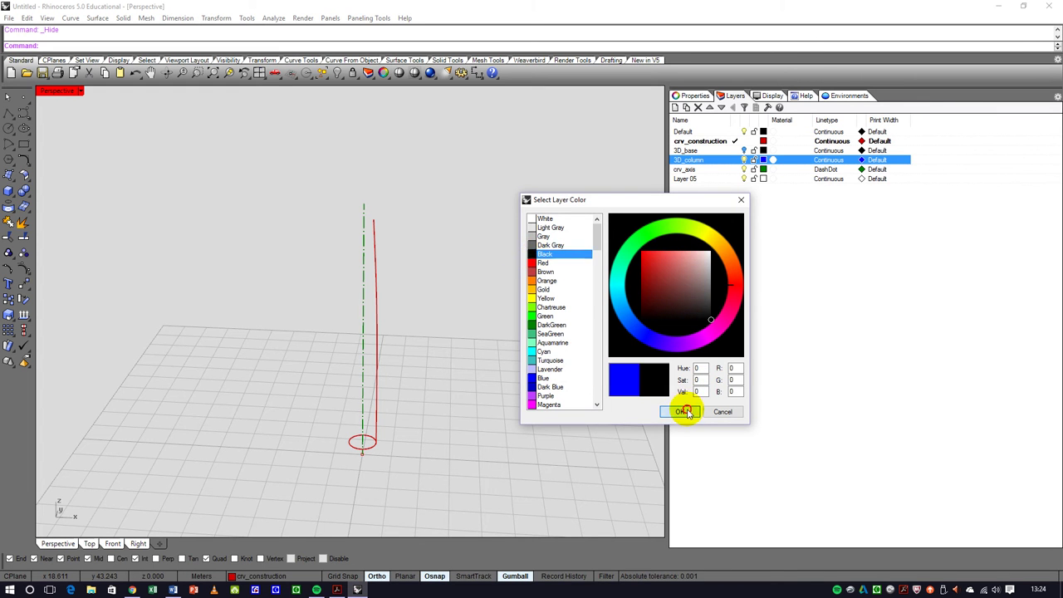
{"action": "left_click", "coordinate": [683, 412]}
- Revolve the profile curve through 360 degrees from a start angle of 0, using the dash-dot axis line's lower and upper ends as the revolve axis
{"action": "right_click_drag", "start_coordinate": [475, 356], "coordinate": [368, 285]}
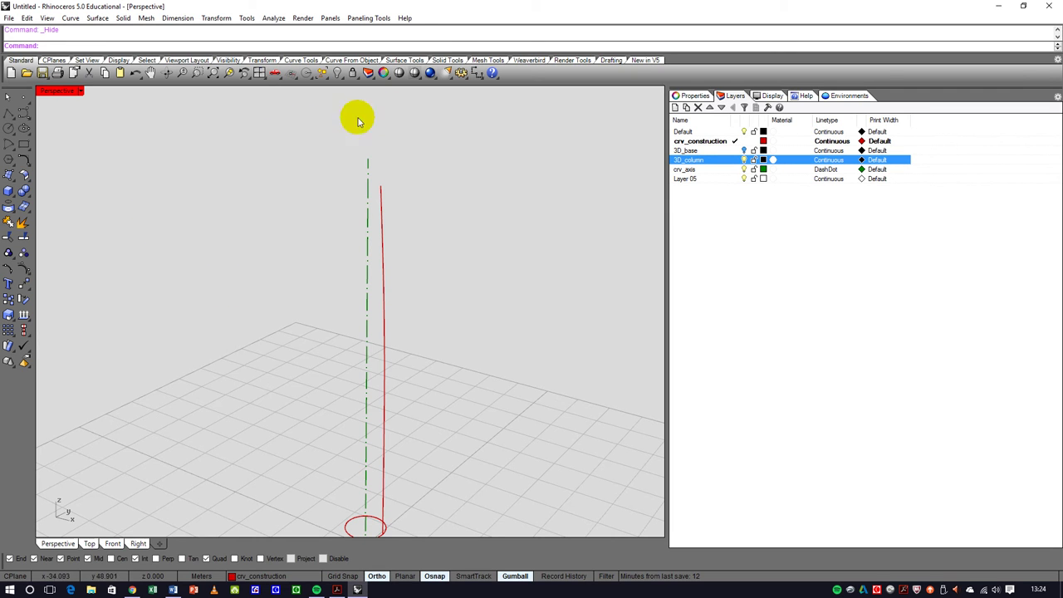
{"action": "left_click", "coordinate": [449, 61]}
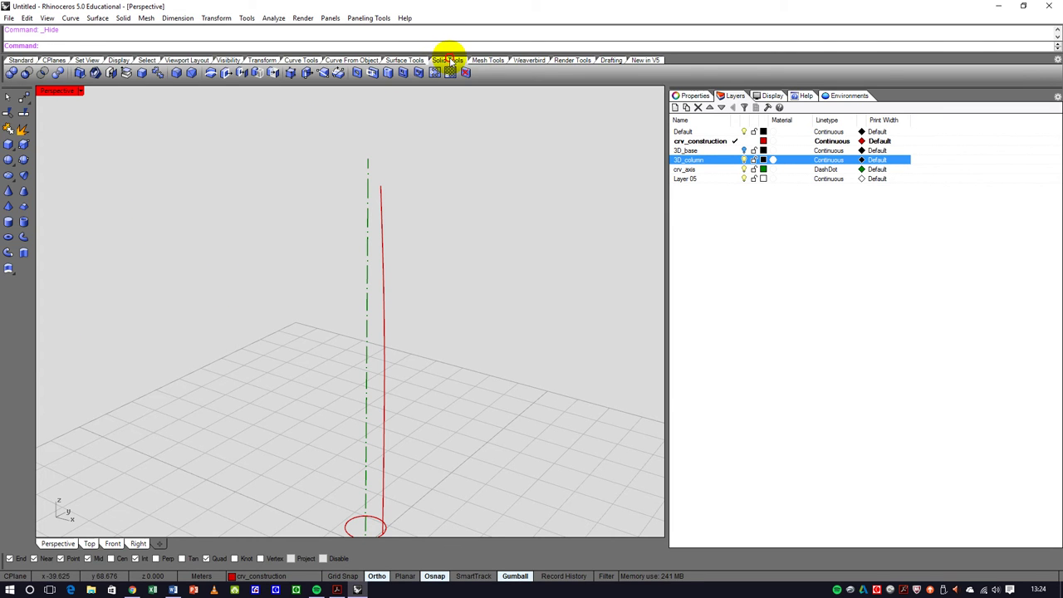
{"action": "left_click", "coordinate": [402, 61]}
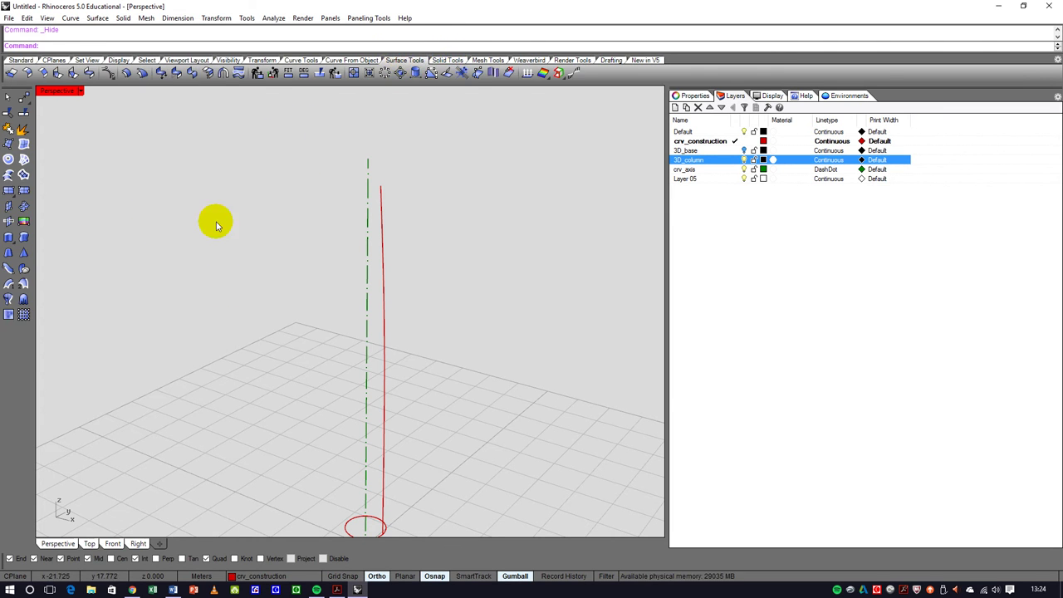
{"action": "left_click", "coordinate": [9, 299]}
{"action": "right_click_drag", "start_coordinate": [235, 296], "coordinate": [352, 390]}
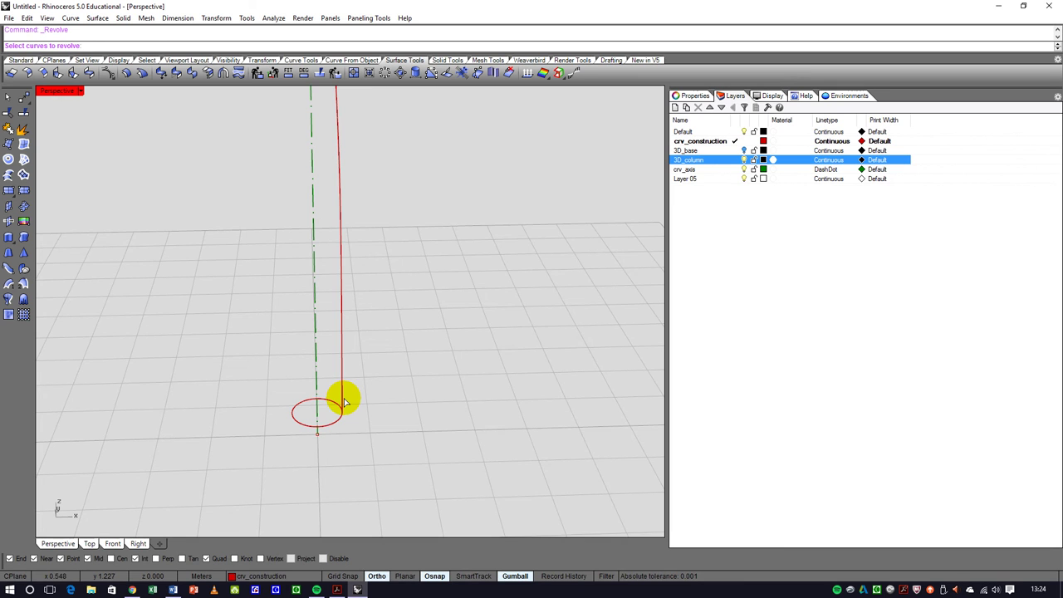
{"action": "left_click", "coordinate": [341, 402]}
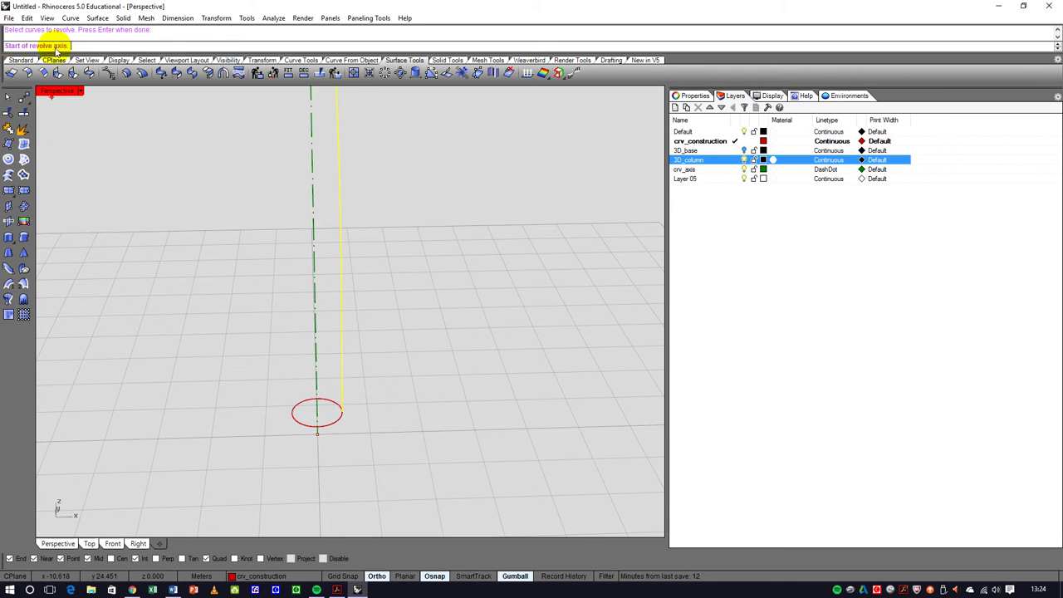
{"action": "key", "text": "Return"}
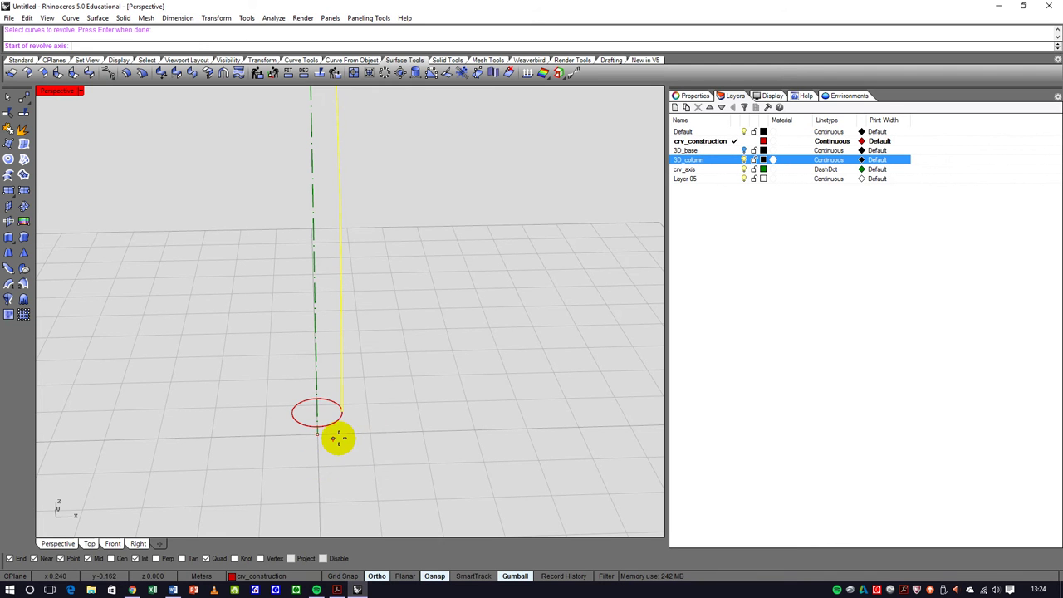
{"action": "left_click", "coordinate": [316, 433]}
{"action": "scroll", "coordinate": [349, 486], "scroll_direction": "down", "scroll_amount": 1}
{"action": "scroll", "coordinate": [350, 486], "scroll_direction": "down", "scroll_amount": 2}
{"action": "left_click", "coordinate": [329, 264]}
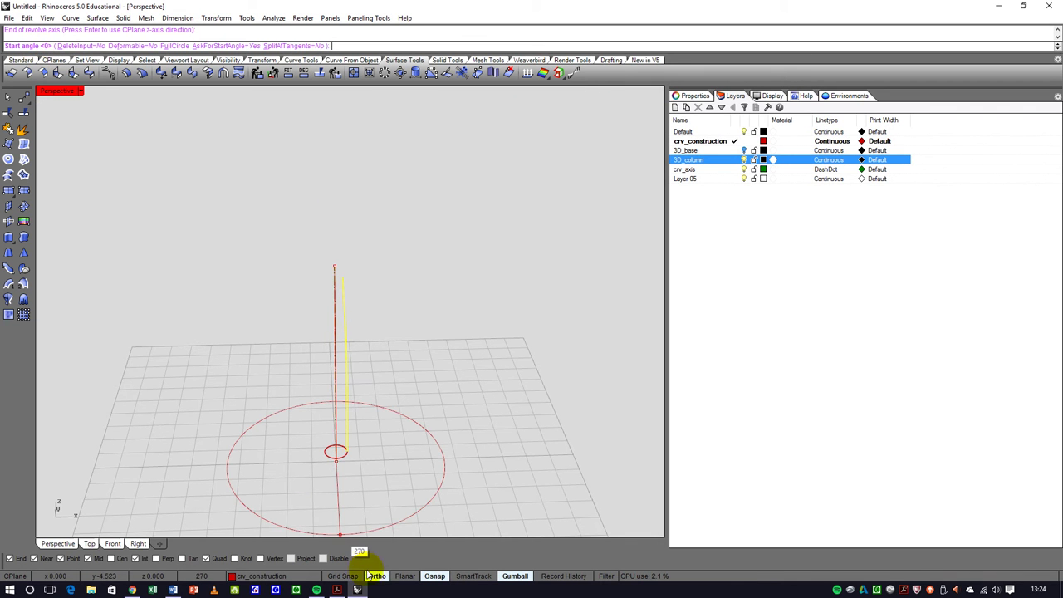
{"action": "scroll", "coordinate": [368, 446], "scroll_direction": "up", "scroll_amount": 3}
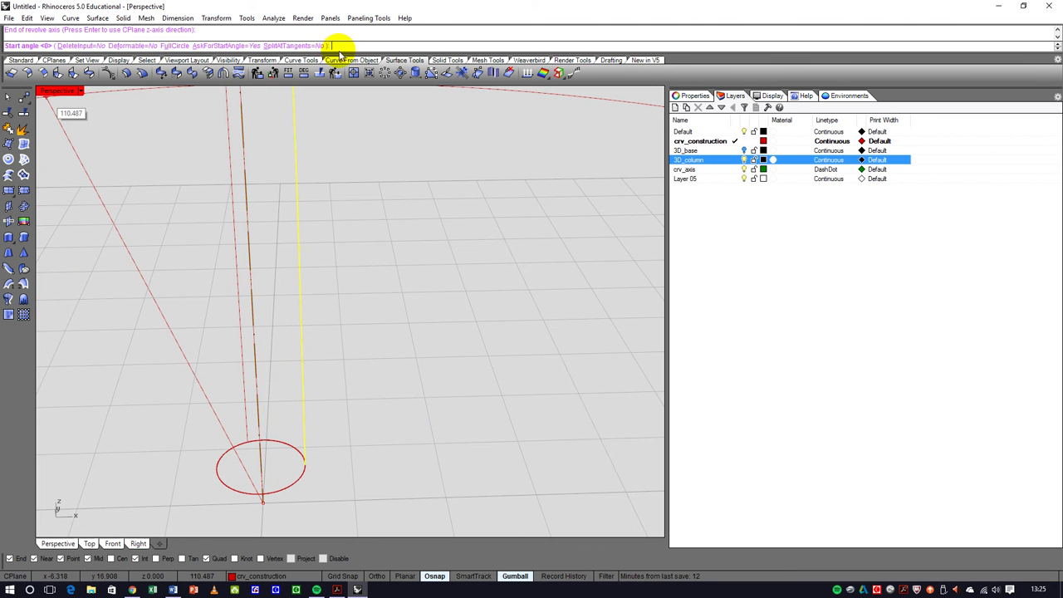
{"action": "key", "text": "Return"}
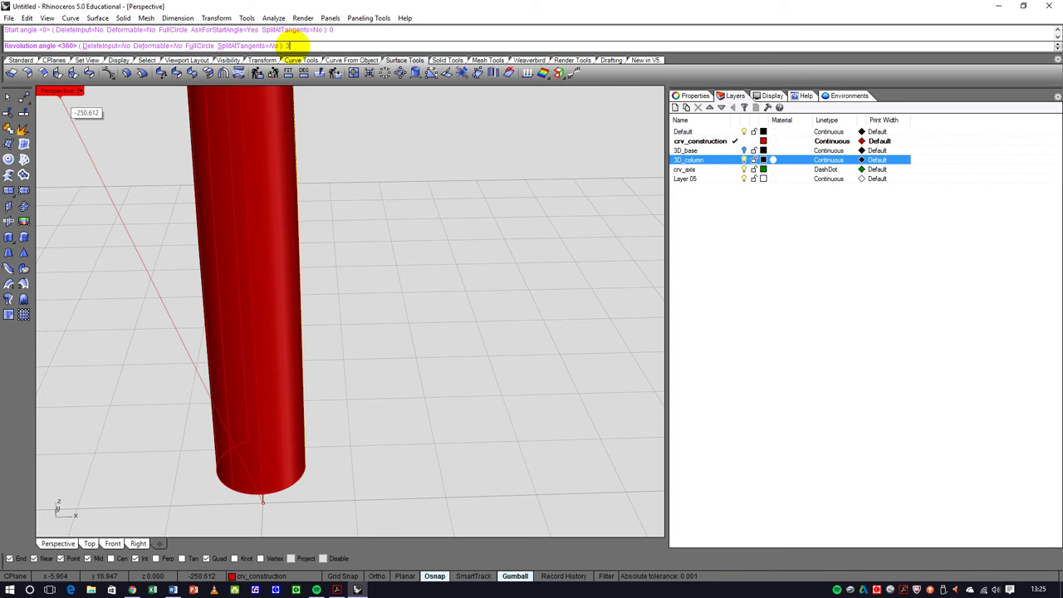
{"action": "key", "text": "Return"}
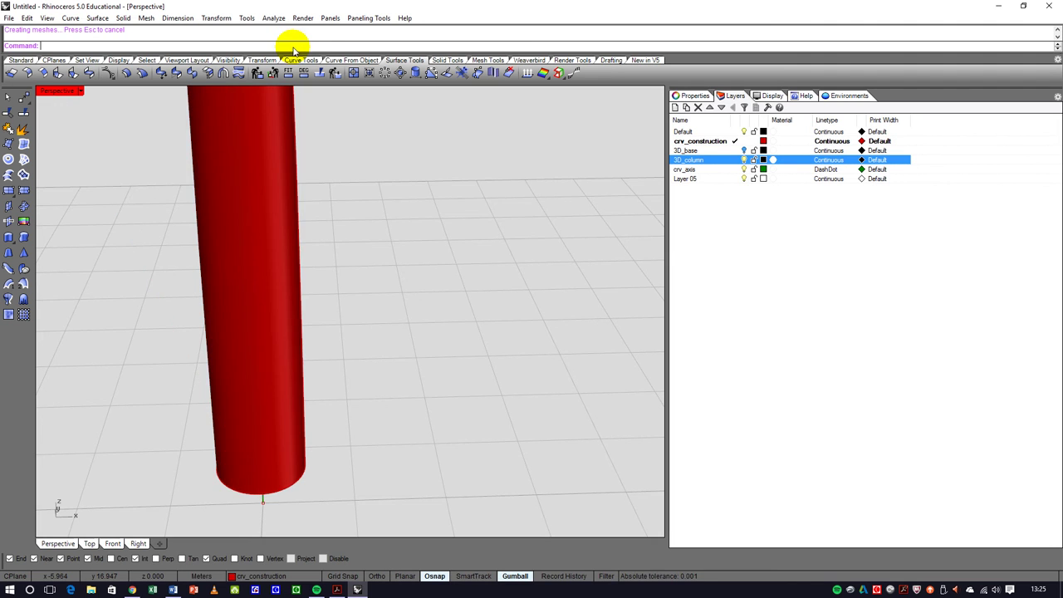
- Move the revolved column surface to the 3D_column layer
{"action": "scroll", "coordinate": [314, 266], "scroll_direction": "down", "scroll_amount": 5}
{"action": "right_click_drag", "start_coordinate": [333, 255], "coordinate": [340, 313]}
{"action": "scroll", "coordinate": [310, 222], "scroll_direction": "up", "scroll_amount": 5}
{"action": "left_click", "coordinate": [266, 230]}
{"action": "left_click", "coordinate": [340, 314]}
{"action": "left_click", "coordinate": [299, 194]}
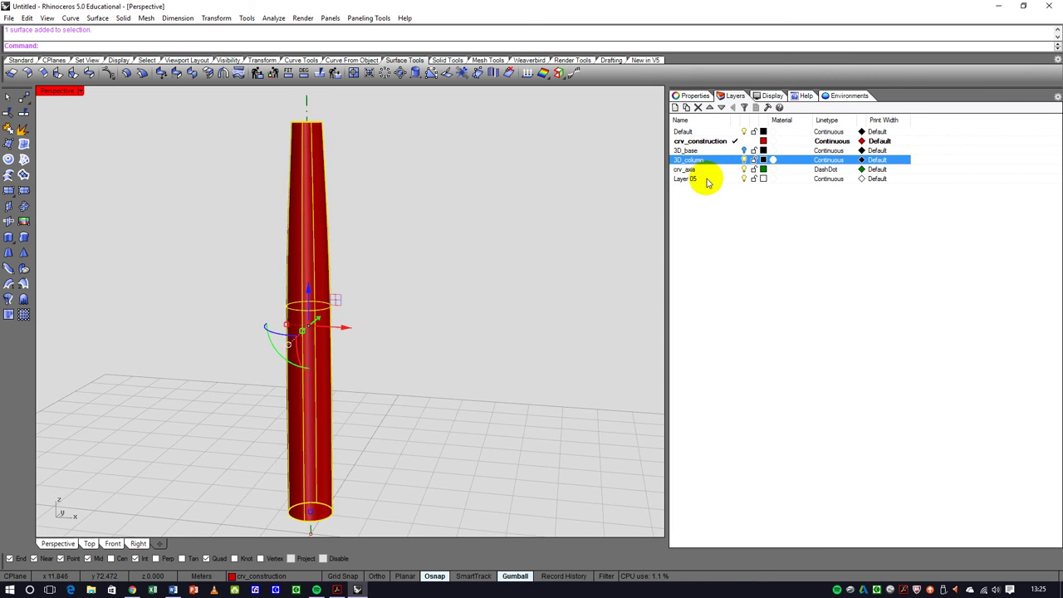
{"action": "left_click", "coordinate": [262, 576]}
{"action": "left_click", "coordinate": [262, 550]}
{"action": "left_click", "coordinate": [347, 491]}
- Cap the open top and bottom of the column surface to make it a closed solid
{"action": "right_click_drag", "start_coordinate": [338, 294], "coordinate": [316, 268]}
{"action": "scroll", "coordinate": [308, 351], "scroll_direction": "up", "scroll_amount": 3}
{"action": "left_click", "coordinate": [312, 282]}
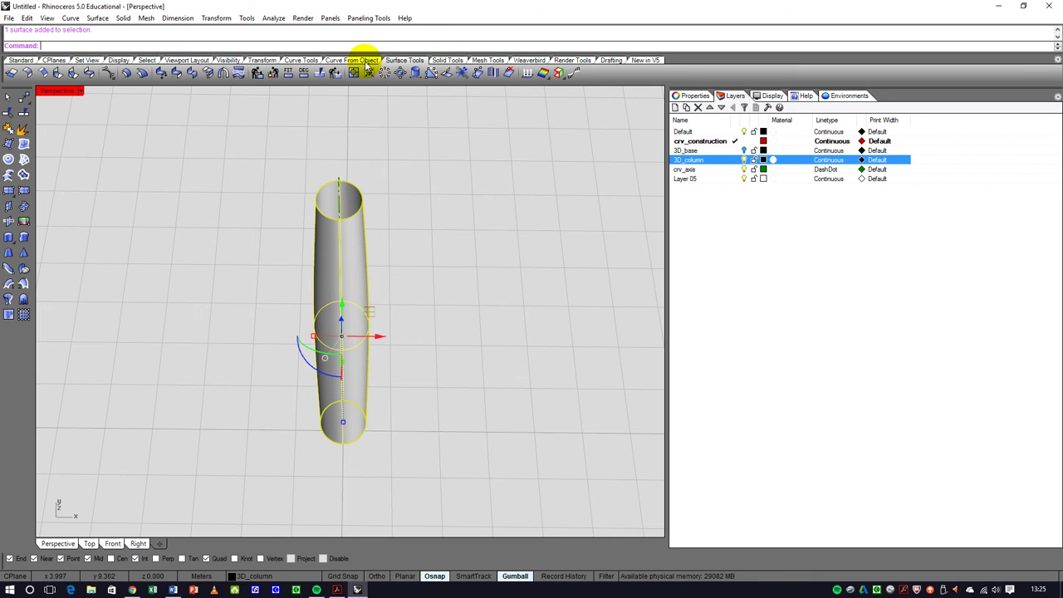
{"action": "left_click", "coordinate": [445, 60]}
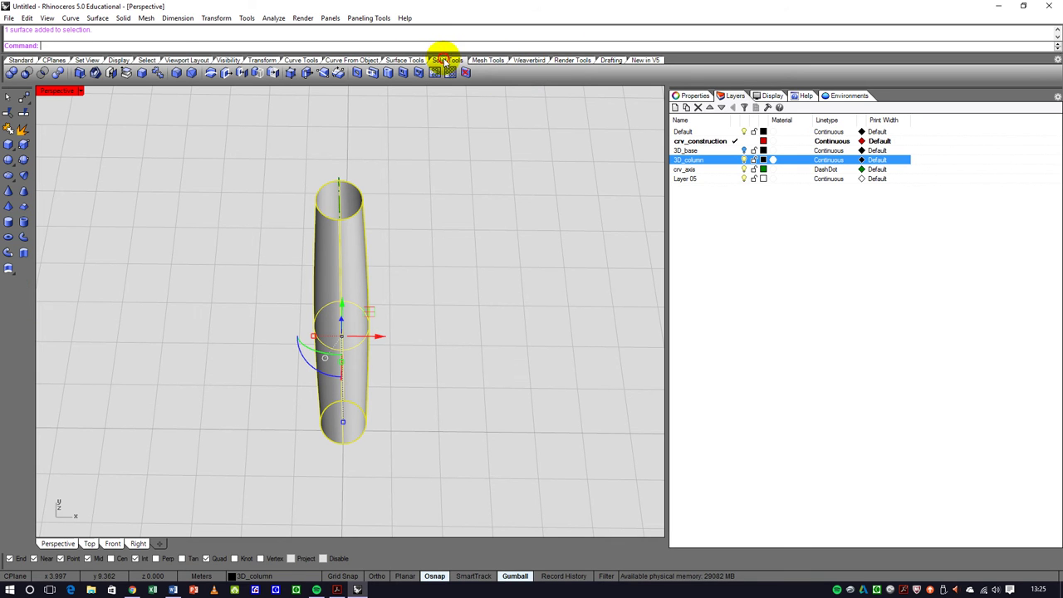
{"action": "left_click", "coordinate": [114, 73]}
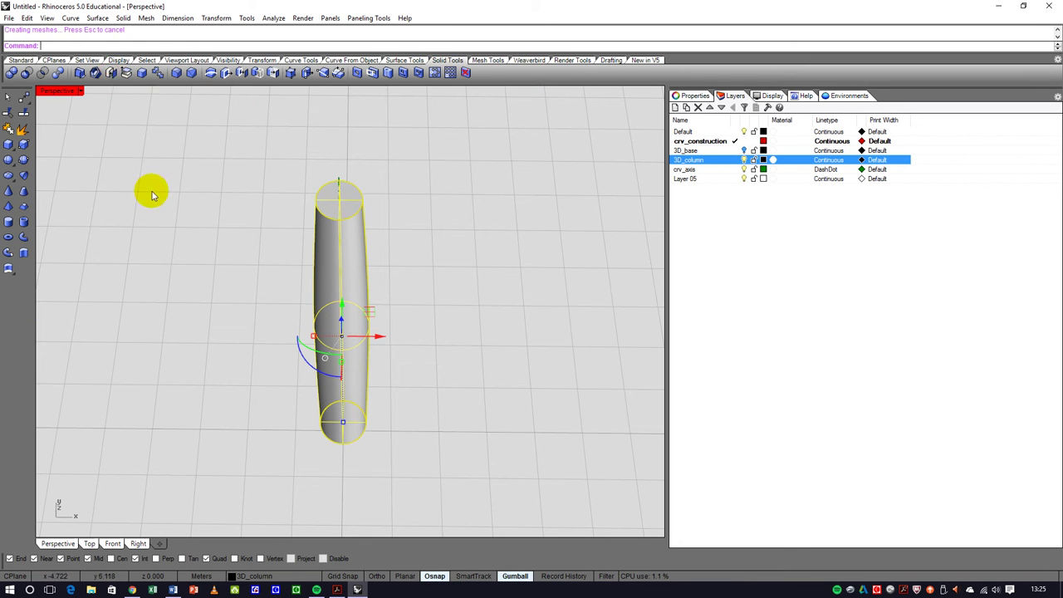
- Check the capped column's object type in its properties and inspect the shaft from several angles
{"action": "right_click_drag", "start_coordinate": [209, 361], "coordinate": [261, 359]}
{"action": "scroll", "coordinate": [254, 277], "scroll_direction": "up", "scroll_amount": 5}
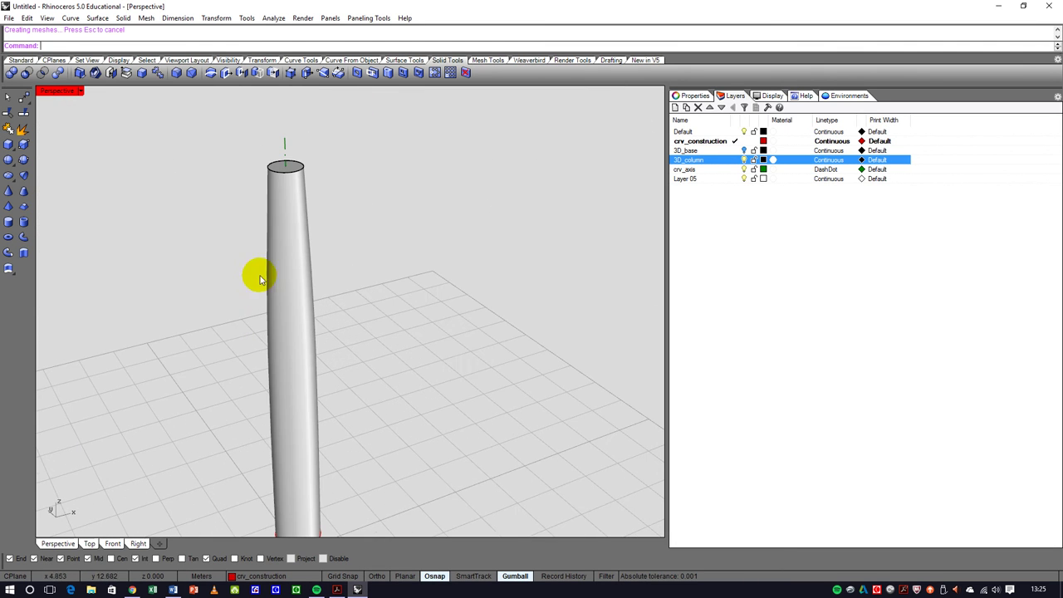
{"action": "left_click", "coordinate": [279, 237]}
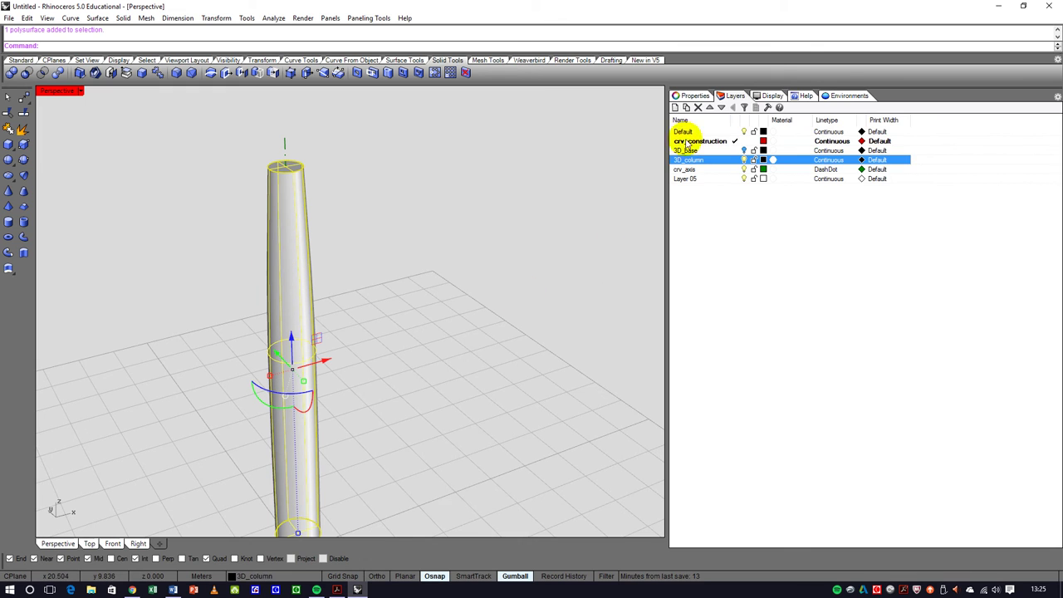
{"action": "left_click", "coordinate": [689, 96]}
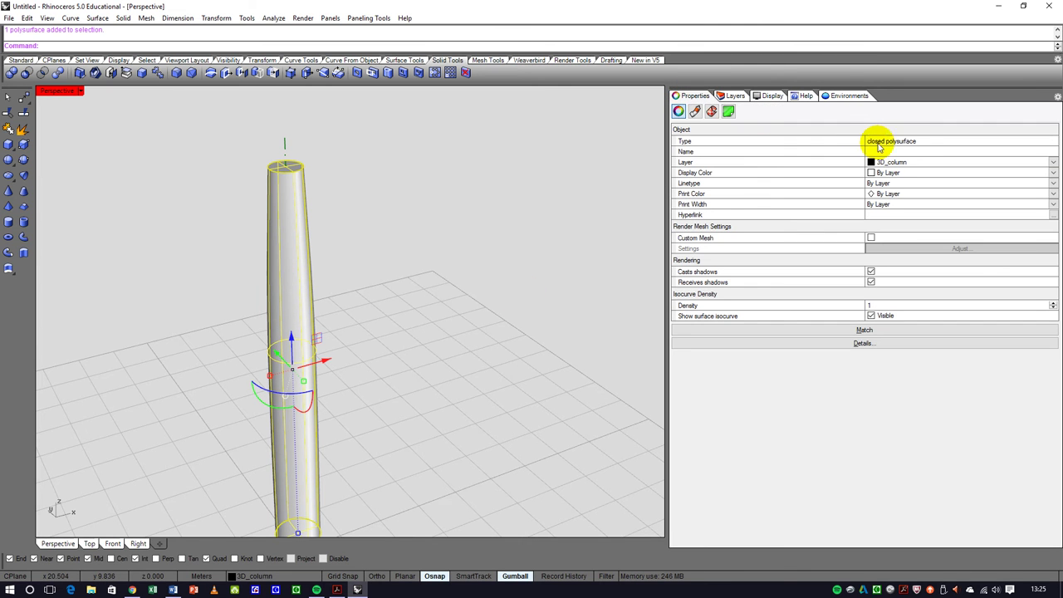
{"action": "left_click", "coordinate": [377, 247]}
{"action": "scroll", "coordinate": [390, 258], "scroll_direction": "down", "scroll_amount": 5}
{"action": "right_click_drag", "start_coordinate": [394, 260], "coordinate": [285, 296]}
{"action": "scroll", "coordinate": [368, 356], "scroll_direction": "up", "scroll_amount": 5}
{"action": "right_click_drag", "start_coordinate": [390, 408], "coordinate": [432, 380]}
- Hide the 3D_column layer to view the construction curves and axis alone, and show it again
{"action": "left_click", "coordinate": [735, 95]}
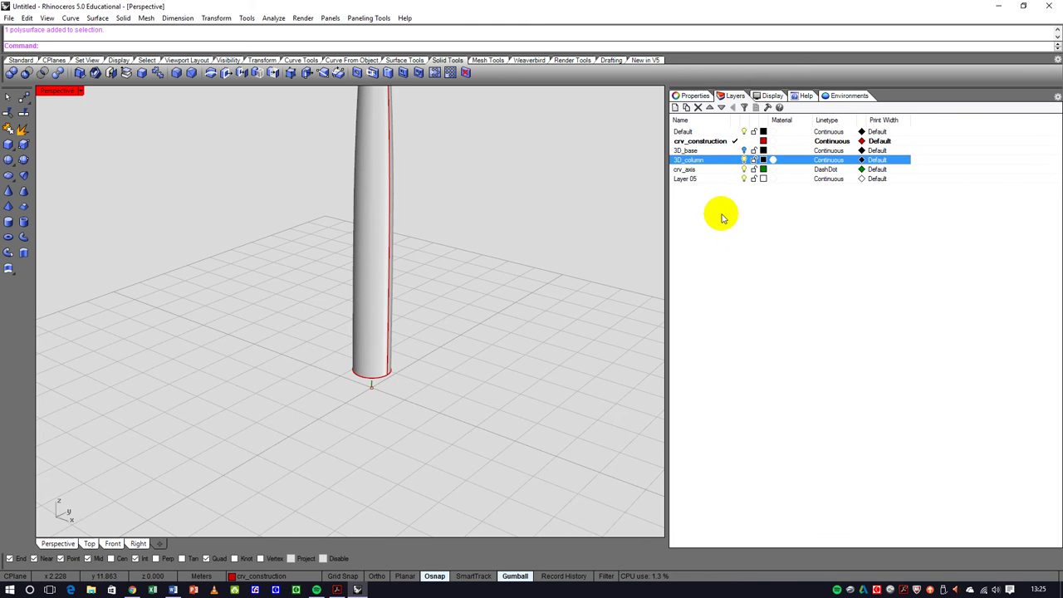
{"action": "scroll", "coordinate": [418, 332], "scroll_direction": "down", "scroll_amount": 3}
{"action": "right_click_drag", "start_coordinate": [380, 262], "coordinate": [429, 277]}
{"action": "left_click", "coordinate": [744, 160]}
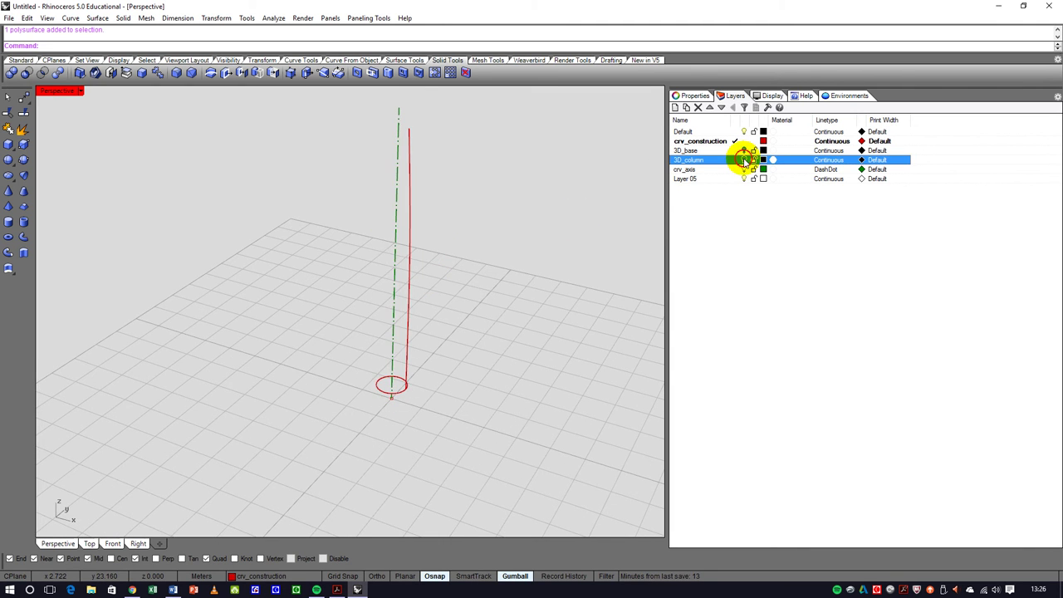
{"action": "left_click", "coordinate": [743, 160]}
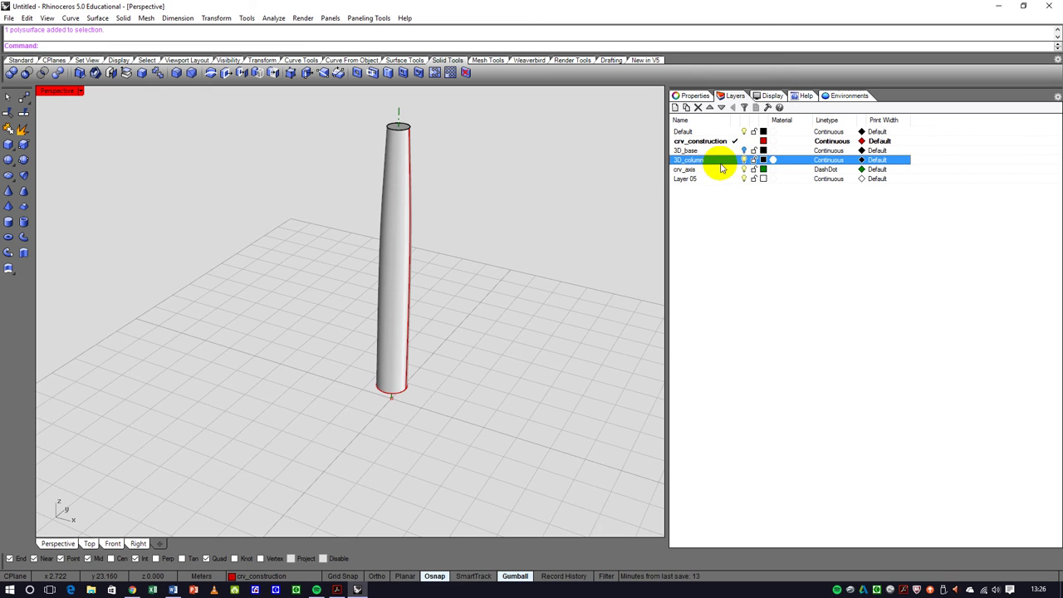
- Turn on the 3D_base layer to show the base block beneath the column shaft
{"action": "left_click", "coordinate": [741, 150]}
{"action": "right_click_drag", "start_coordinate": [528, 291], "coordinate": [412, 349]}
{"action": "scroll", "coordinate": [413, 353], "scroll_direction": "down", "scroll_amount": 5}
{"action": "scroll", "coordinate": [382, 366], "scroll_direction": "up", "scroll_amount": 8}
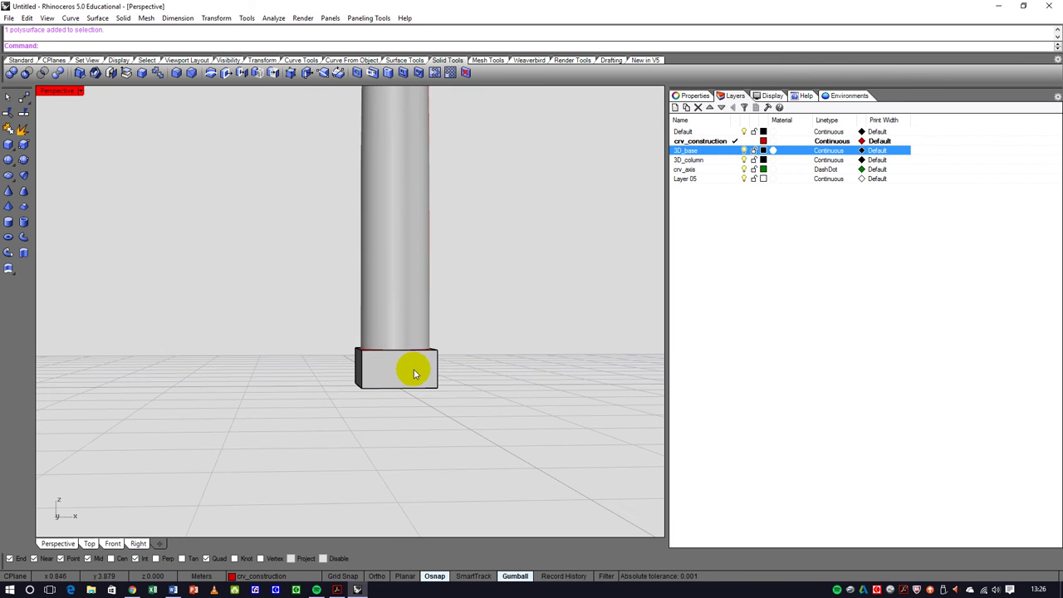
- In the maximized Front view, make 3D_base the current layer and hide the crv_construction layer
{"action": "double_click", "coordinate": [62, 96]}
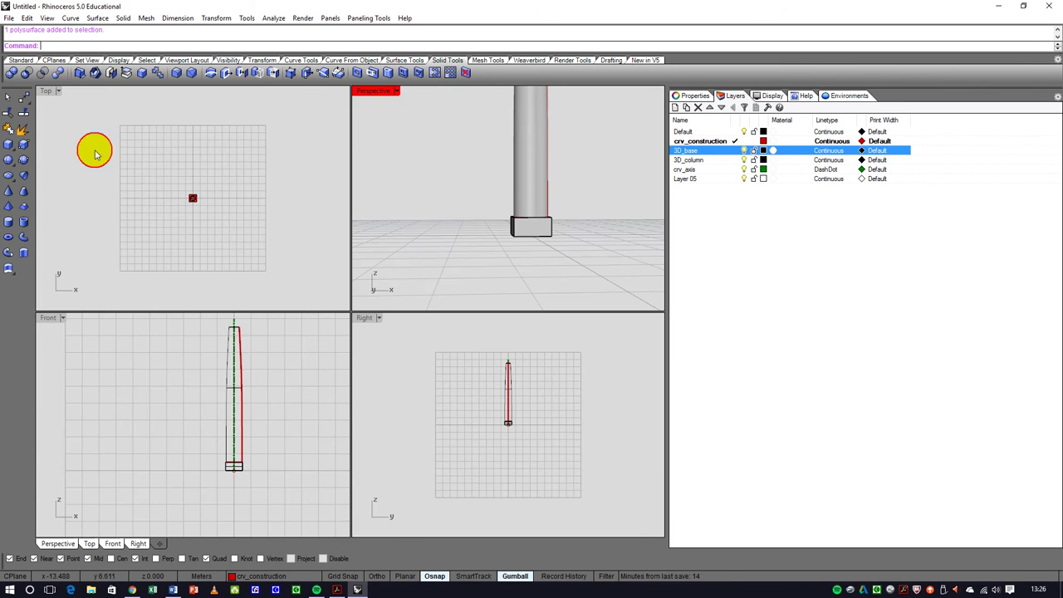
{"action": "double_click", "coordinate": [45, 317]}
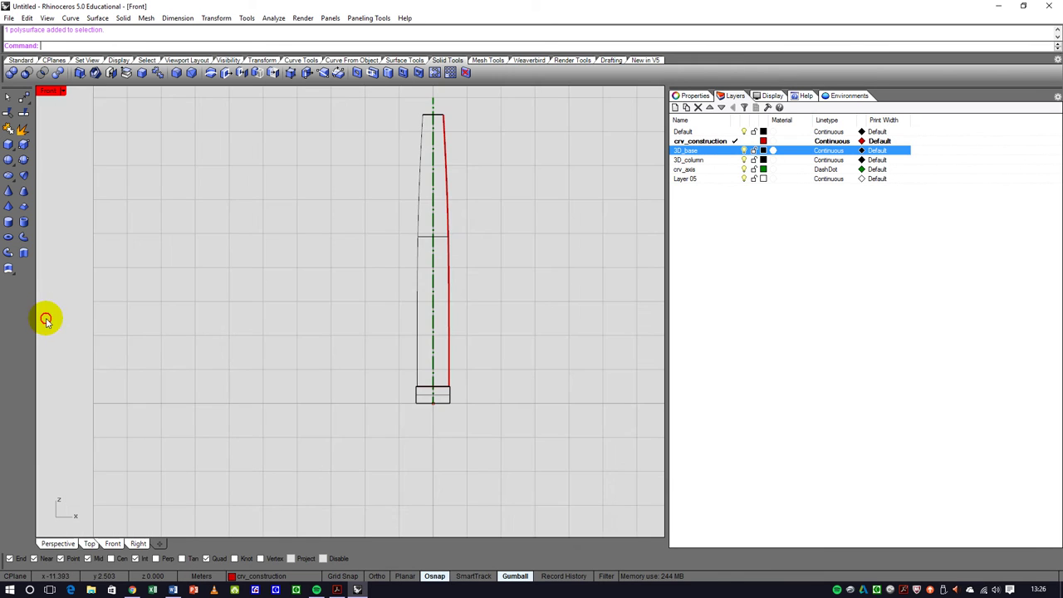
{"action": "scroll", "coordinate": [448, 411], "scroll_direction": "up", "scroll_amount": 5}
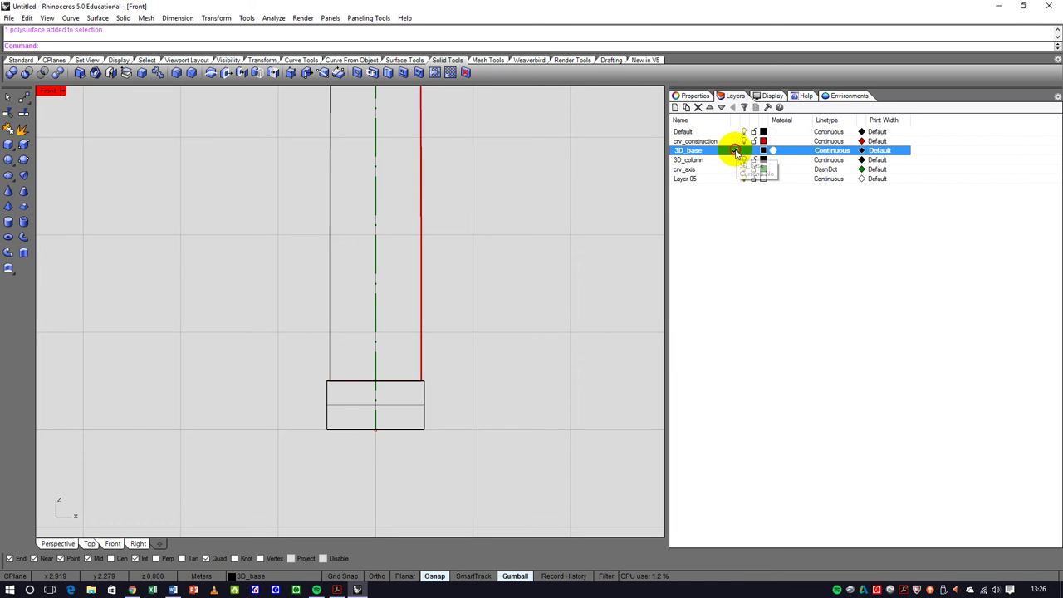
{"action": "left_click", "coordinate": [736, 150]}
{"action": "left_click", "coordinate": [742, 140]}
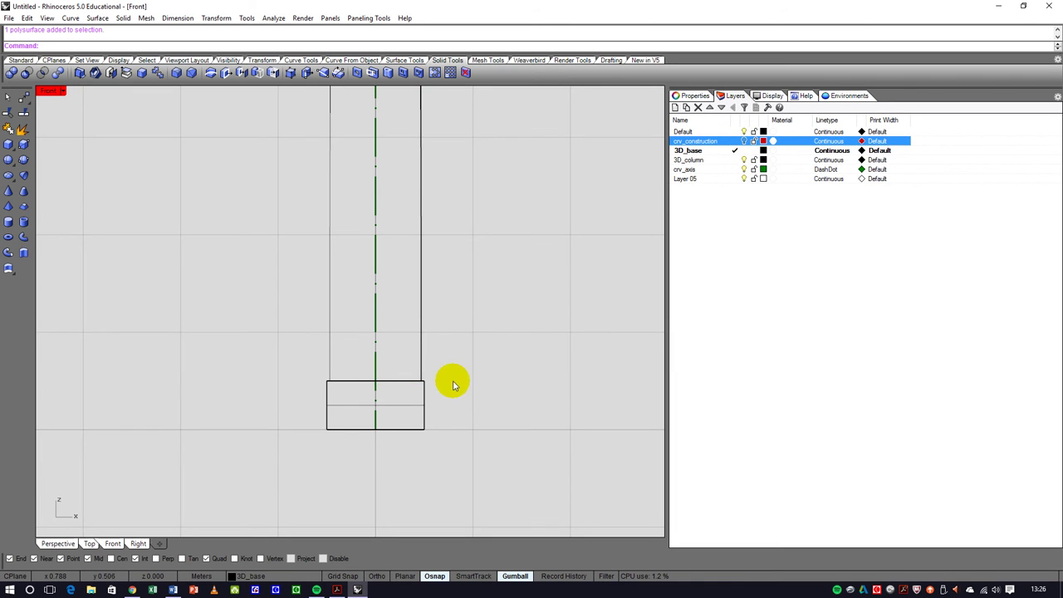
- Examine the junction between the column shaft and the base block in the Front view, selecting the solids to identify them
{"action": "left_click_drag", "start_coordinate": [462, 391], "coordinate": [312, 374]}
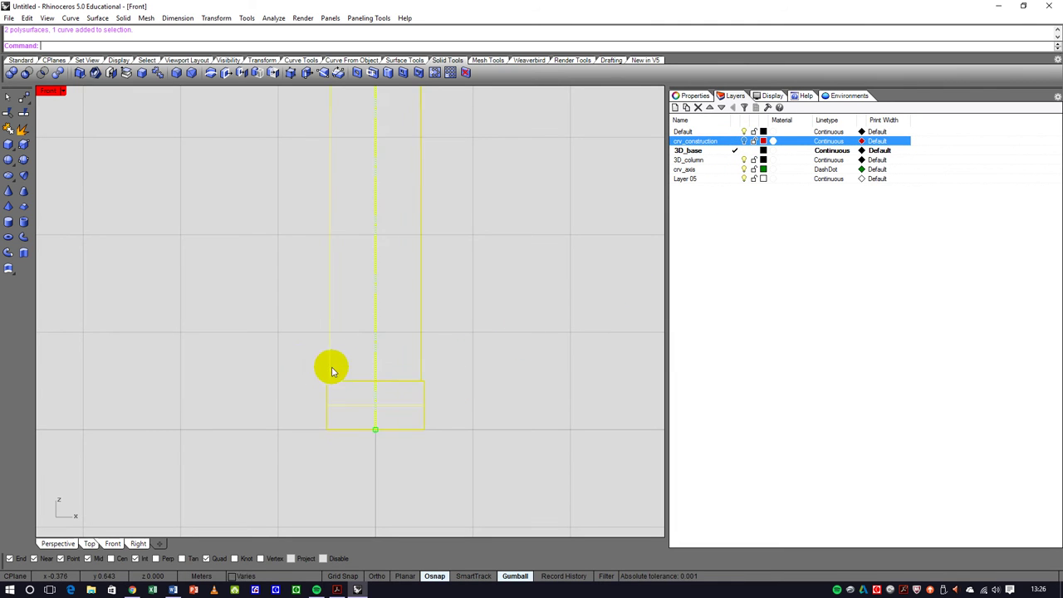
{"action": "left_click", "coordinate": [390, 344]}
{"action": "left_click", "coordinate": [420, 368]}
{"action": "left_click", "coordinate": [428, 389]}
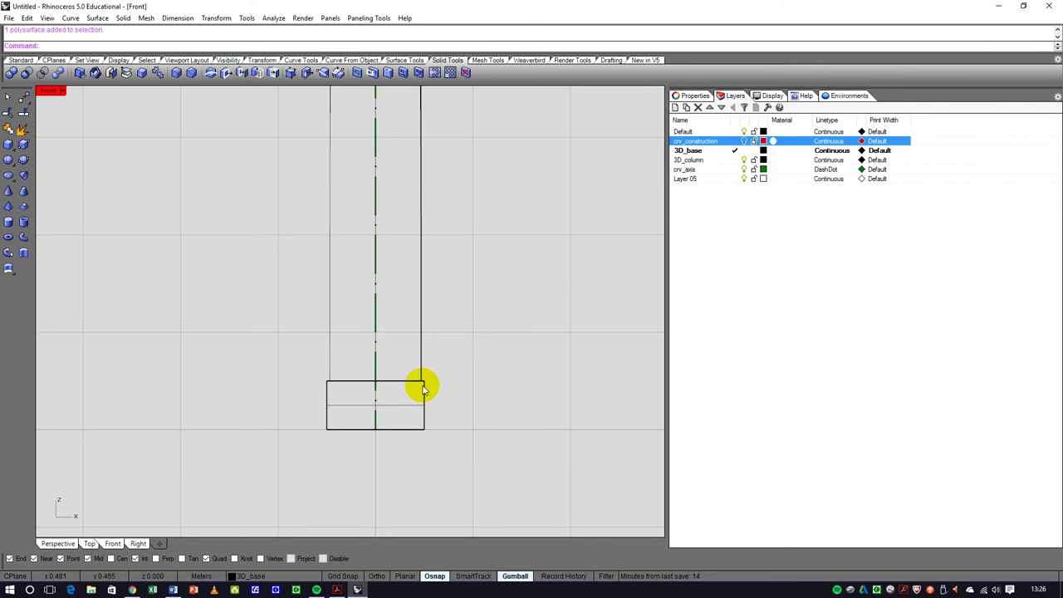
{"action": "scroll", "coordinate": [402, 378], "scroll_direction": "down", "scroll_amount": 8}
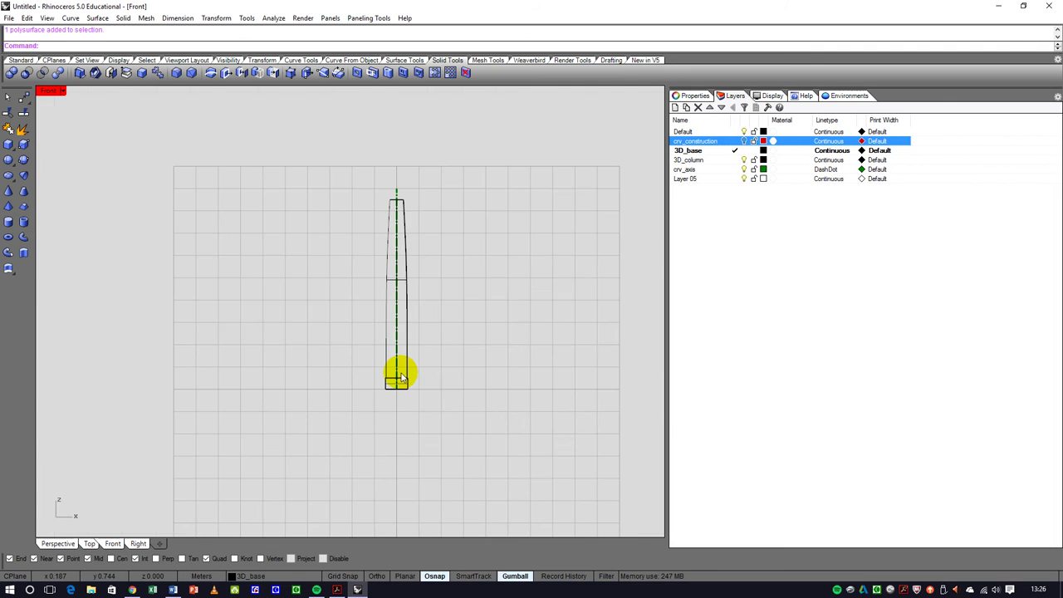
{"action": "scroll", "coordinate": [402, 381], "scroll_direction": "up", "scroll_amount": 3}
{"action": "scroll", "coordinate": [409, 387], "scroll_direction": "down", "scroll_amount": 3}
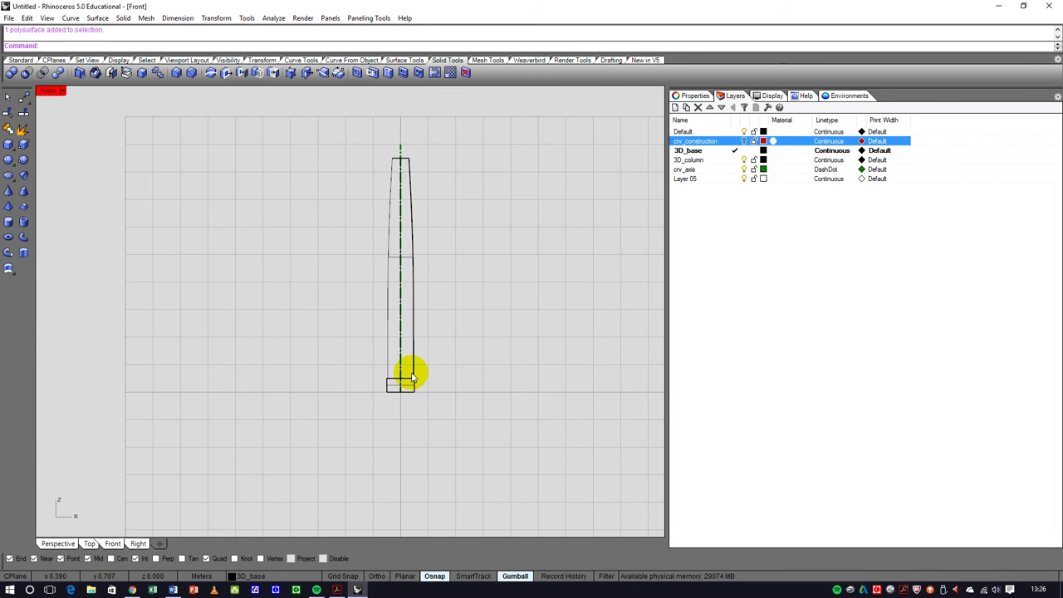
{"action": "scroll", "coordinate": [416, 387], "scroll_direction": "up", "scroll_amount": 3}
{"action": "left_click", "coordinate": [409, 396]}
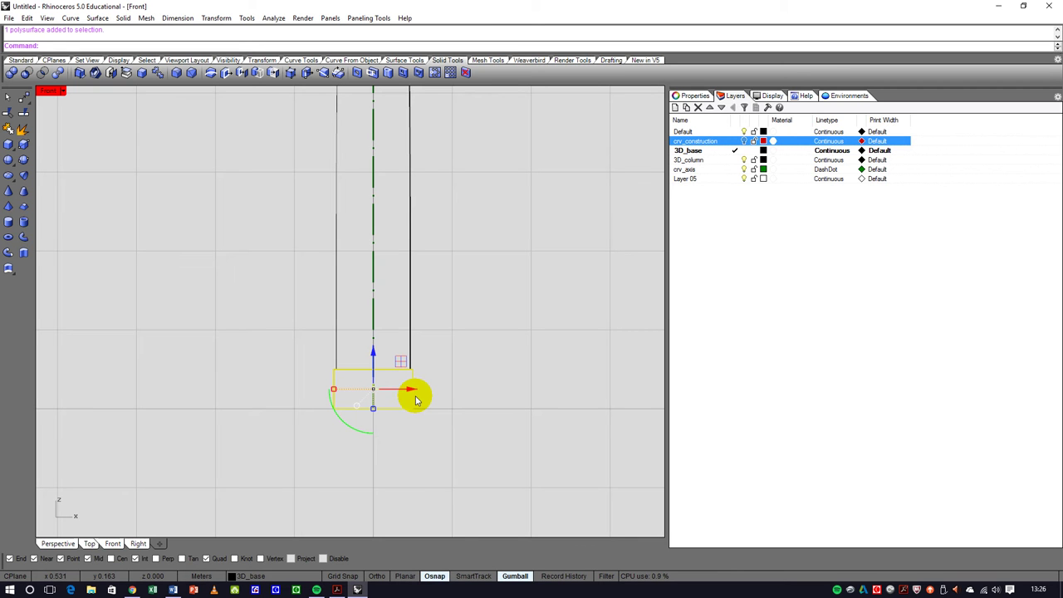
- Restore the four-view layout and inspect in perspective how the shaft sits on the base block
{"action": "double_click", "coordinate": [48, 90]}
{"action": "right_click_drag", "start_coordinate": [487, 202], "coordinate": [439, 230]}
{"action": "key", "text": "Escape"}
{"action": "scroll", "coordinate": [487, 240], "scroll_direction": "down", "scroll_amount": 3}
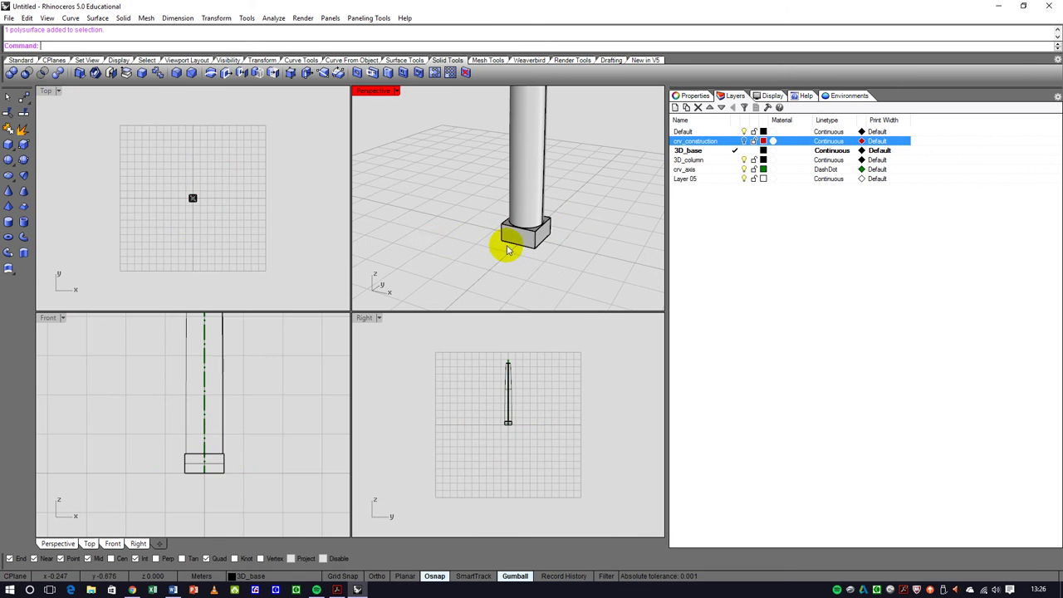
{"action": "scroll", "coordinate": [502, 254], "scroll_direction": "up", "scroll_amount": 3}
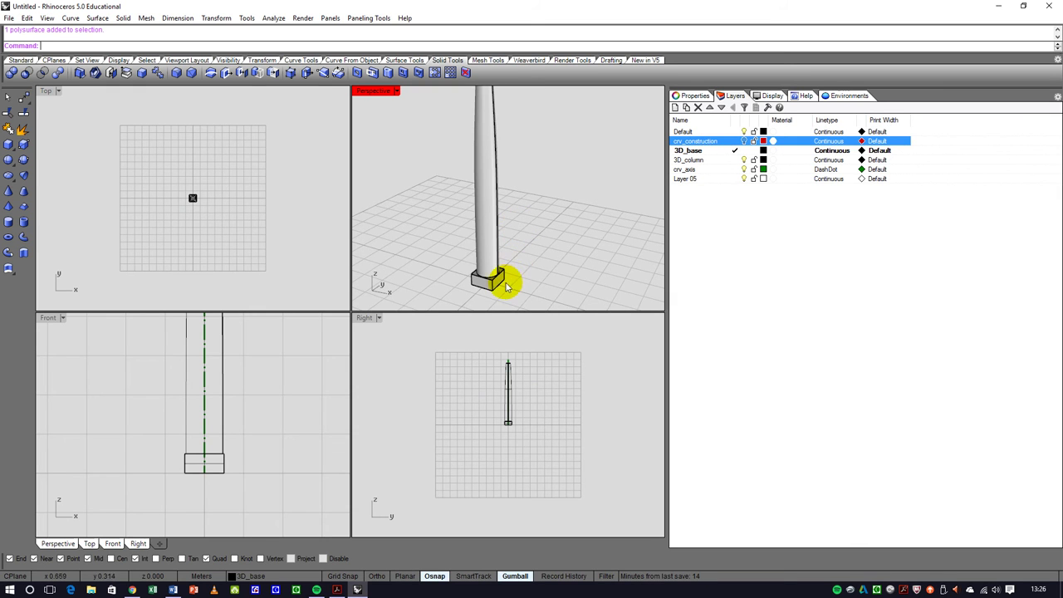
{"action": "scroll", "coordinate": [502, 242], "scroll_direction": "down", "scroll_amount": 2}
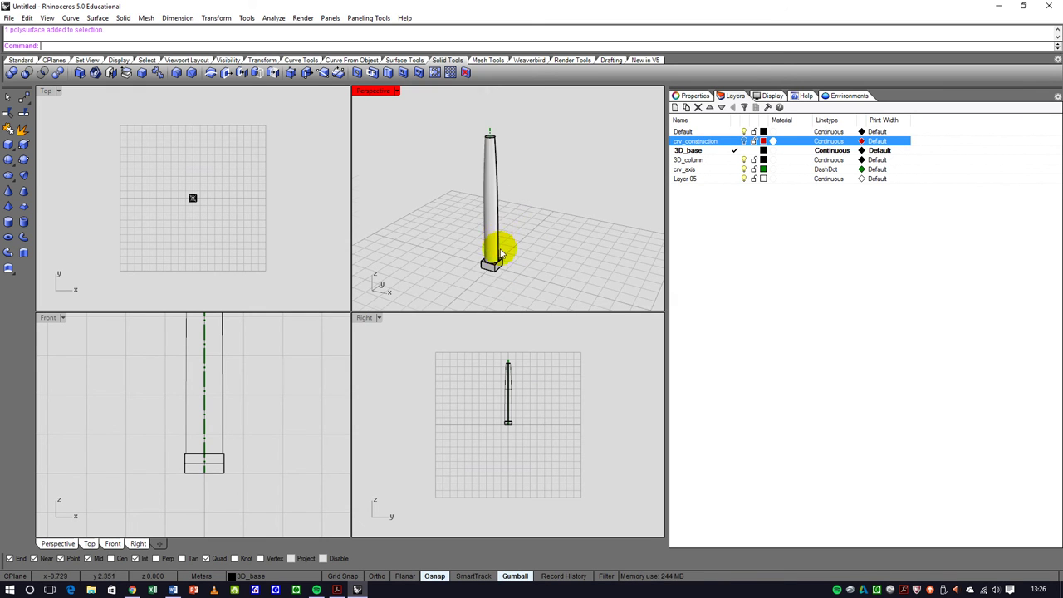
{"action": "scroll", "coordinate": [501, 249], "scroll_direction": "up", "scroll_amount": 3}
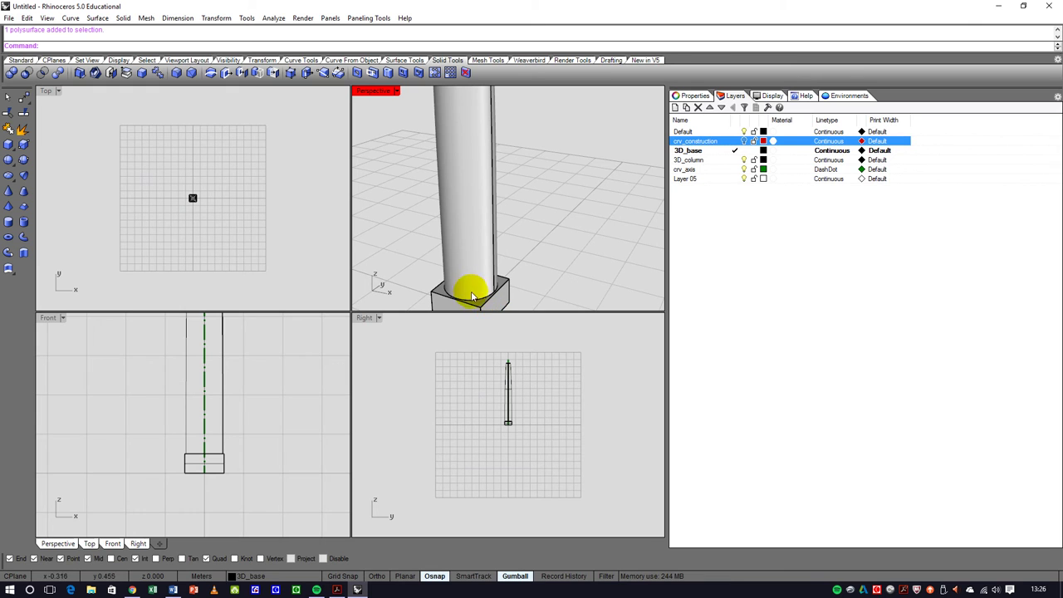
{"action": "right_click_drag", "start_coordinate": [174, 470], "coordinate": [171, 449]}
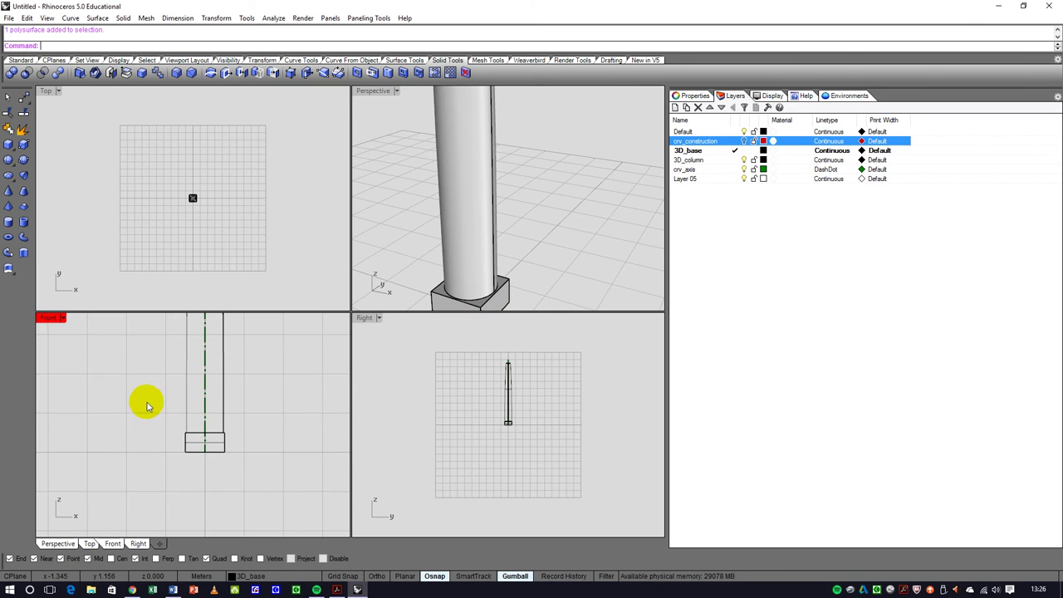
- Maximize the Front view around the base block and add the Notes panel to the side panels
{"action": "double_click", "coordinate": [46, 322]}
{"action": "scroll", "coordinate": [235, 340], "scroll_direction": "up", "scroll_amount": 3}
{"action": "right_click_drag", "start_coordinate": [329, 357], "coordinate": [307, 313]}
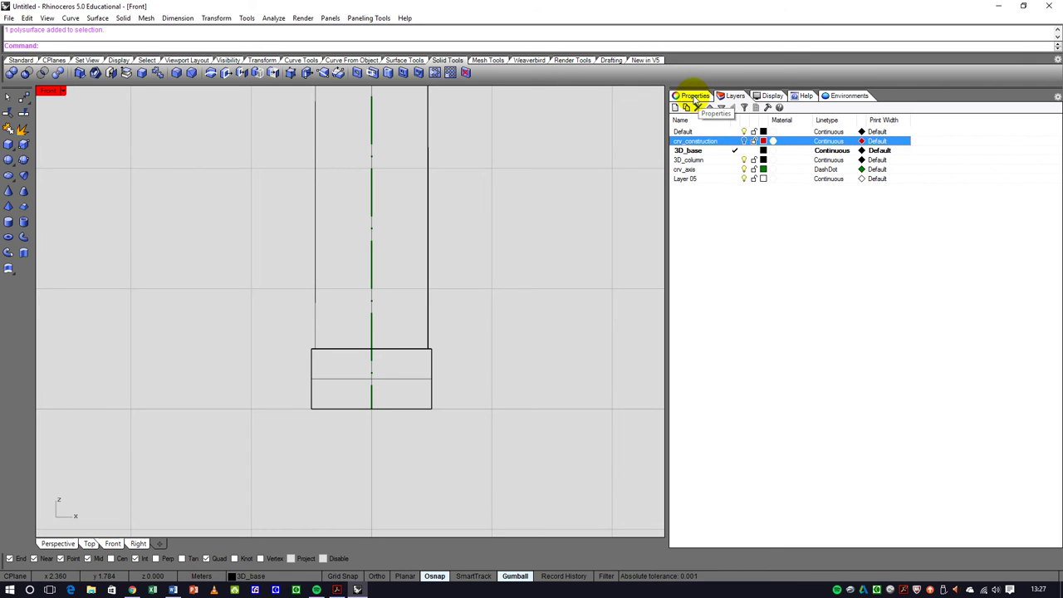
{"action": "right_click", "coordinate": [905, 98]}
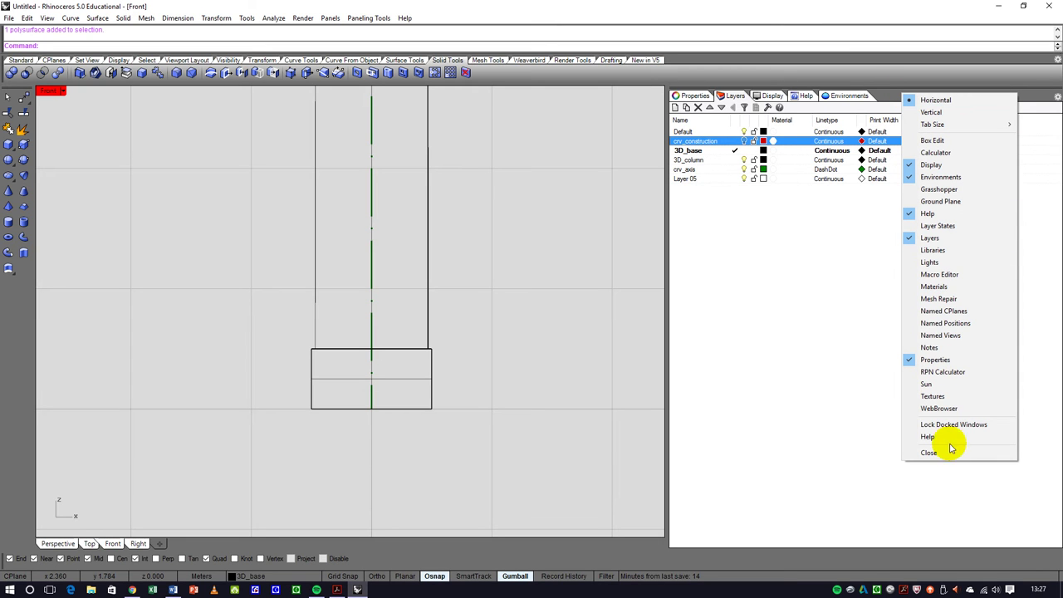
{"action": "left_click", "coordinate": [942, 347]}
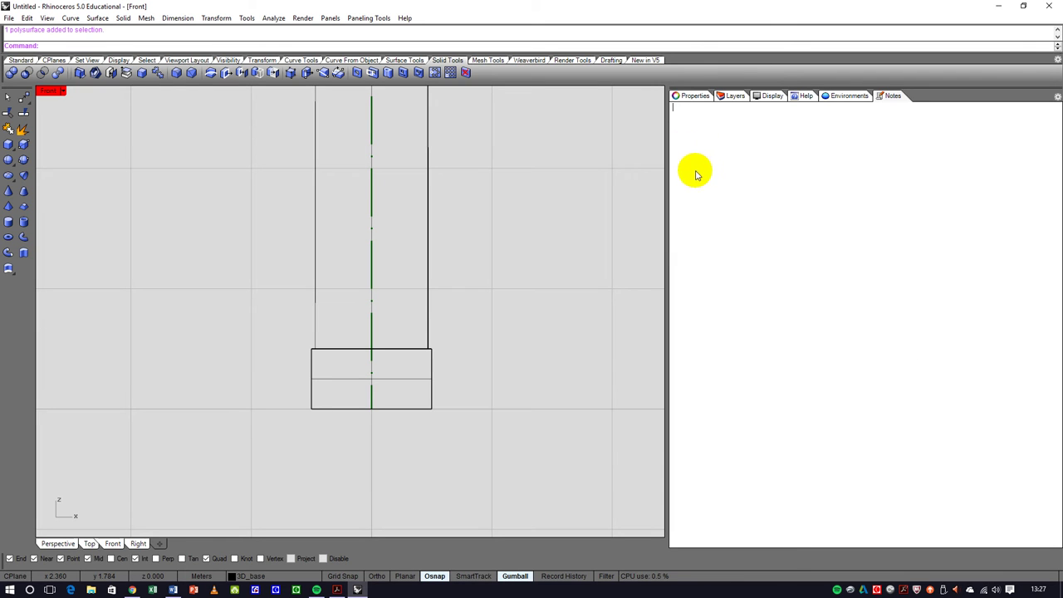
- Maximize the Perspective view around the base block and set its display mode to Ghosted
{"action": "double_click", "coordinate": [48, 90]}
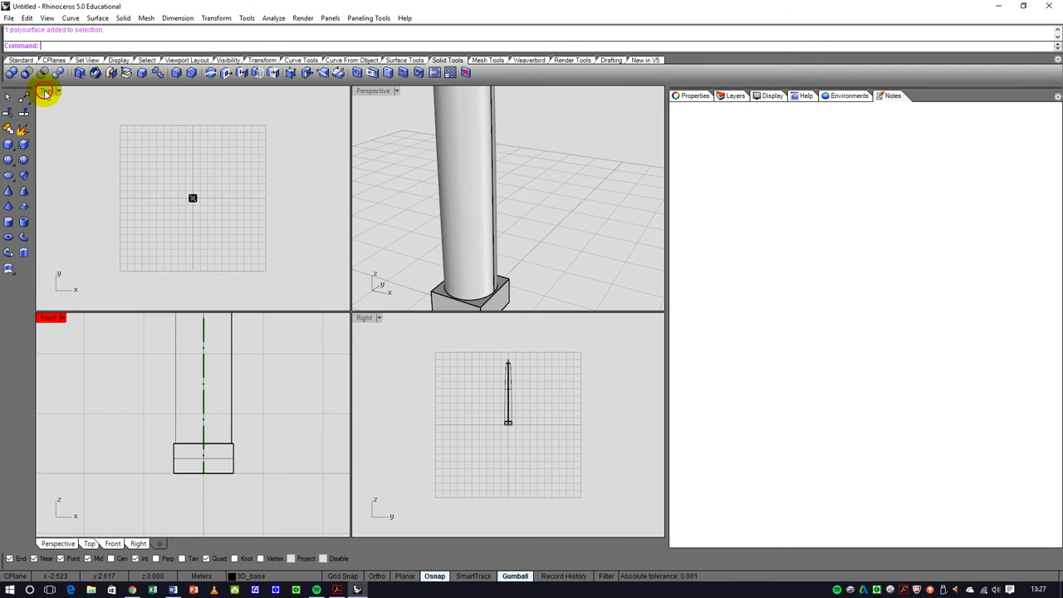
{"action": "double_click", "coordinate": [373, 91]}
{"action": "scroll", "coordinate": [367, 197], "scroll_direction": "down", "scroll_amount": 3}
{"action": "scroll", "coordinate": [273, 381], "scroll_direction": "up", "scroll_amount": 2}
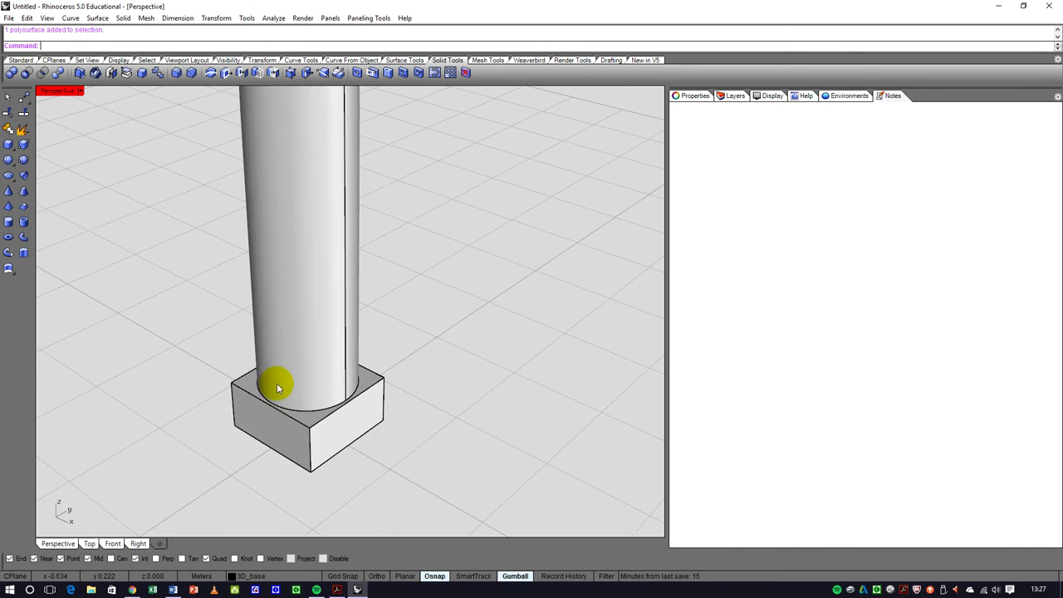
{"action": "left_click", "coordinate": [80, 91]}
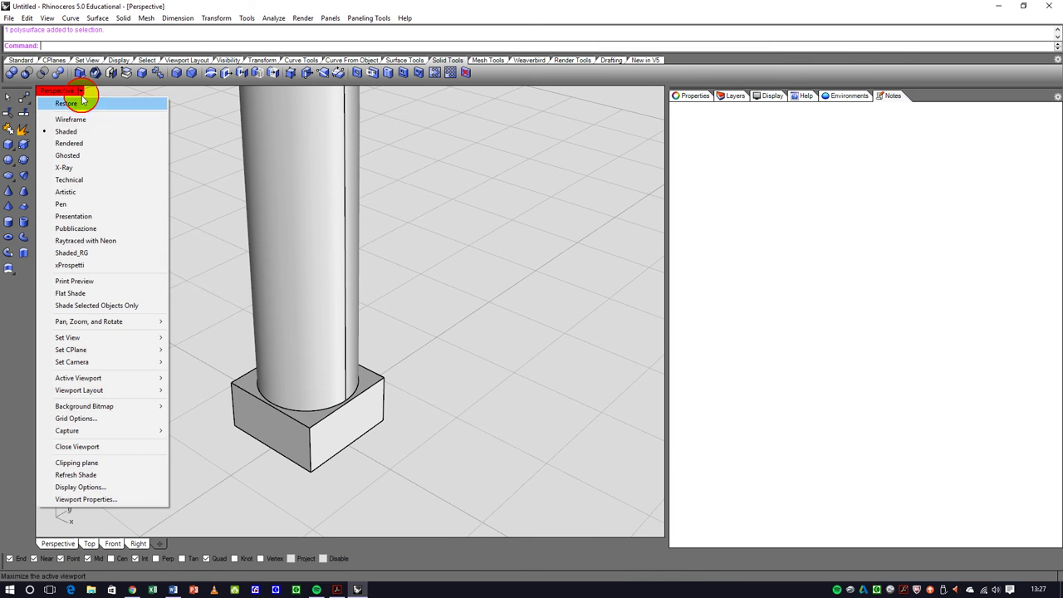
{"action": "left_click", "coordinate": [82, 155]}
{"action": "right_click_drag", "start_coordinate": [310, 425], "coordinate": [288, 426]}
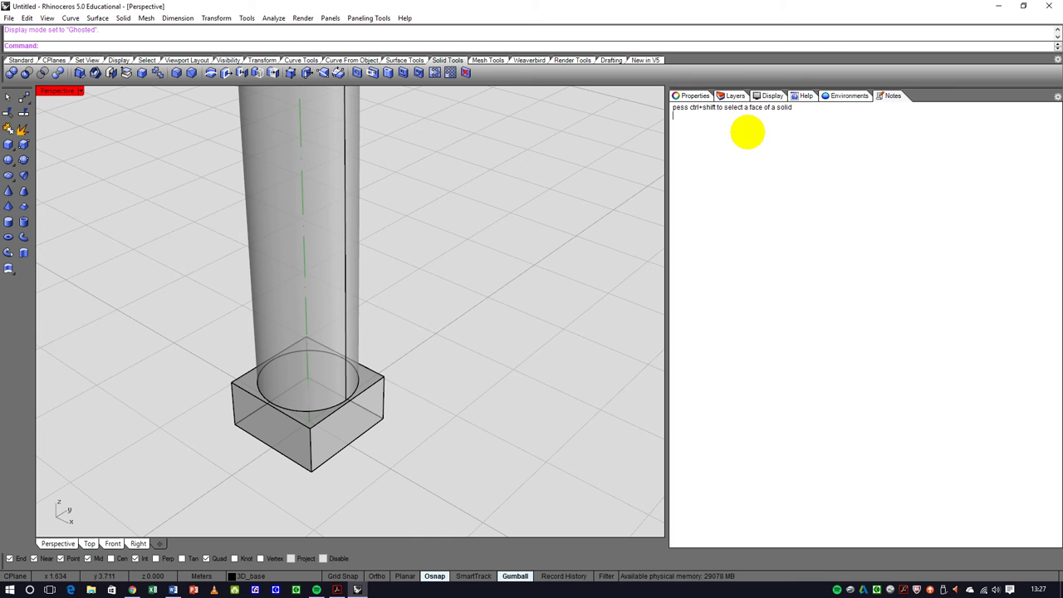
- Select the base block's top face and add the column shaft's bottom face to the selection as sub-objects
{"action": "left_click", "coordinate": [371, 380]}
{"action": "right_click_drag", "start_coordinate": [403, 434], "coordinate": [350, 395]}
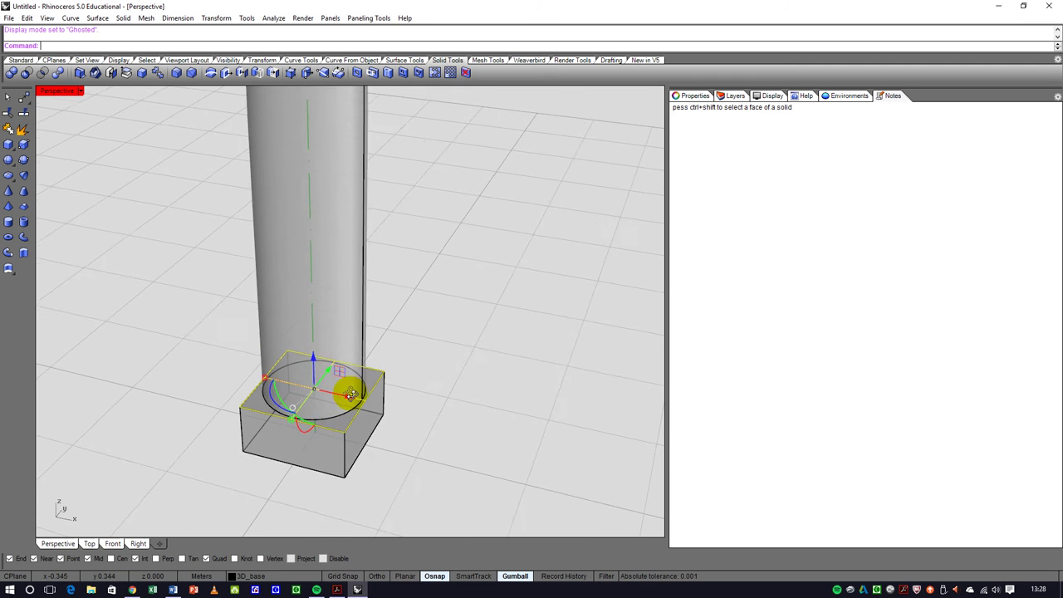
{"action": "scroll", "coordinate": [336, 408], "scroll_direction": "up", "scroll_amount": 2}
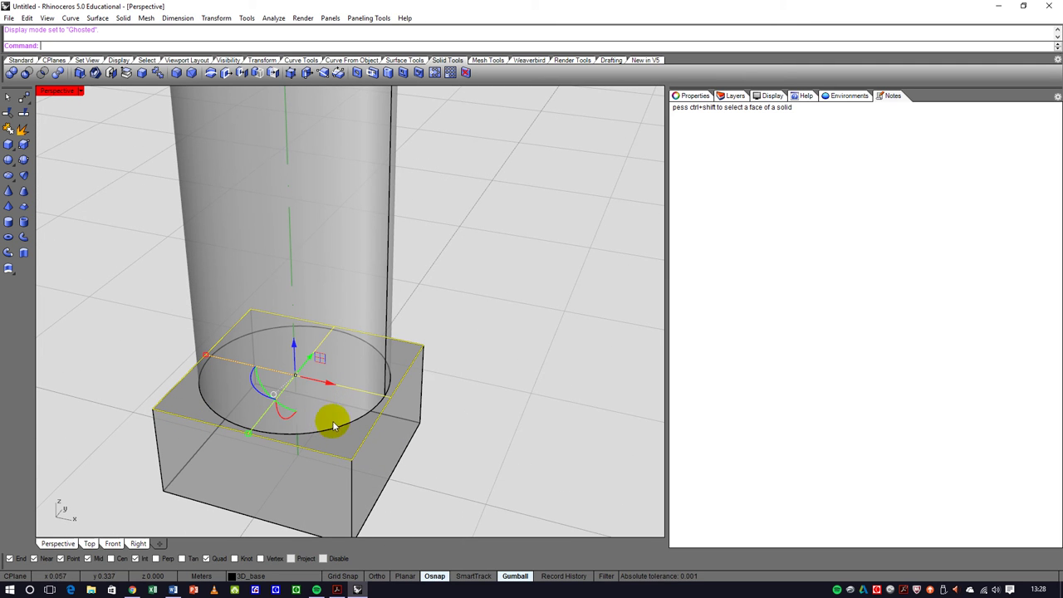
{"action": "left_click", "coordinate": [335, 426], "text": "ctrl+shift"}
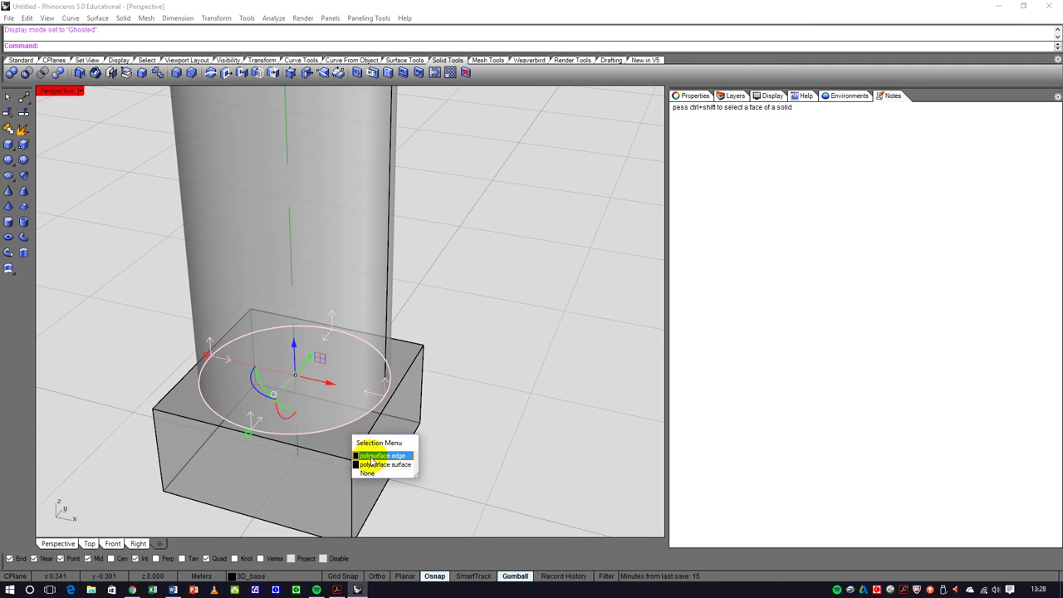
{"action": "left_click", "coordinate": [375, 464]}
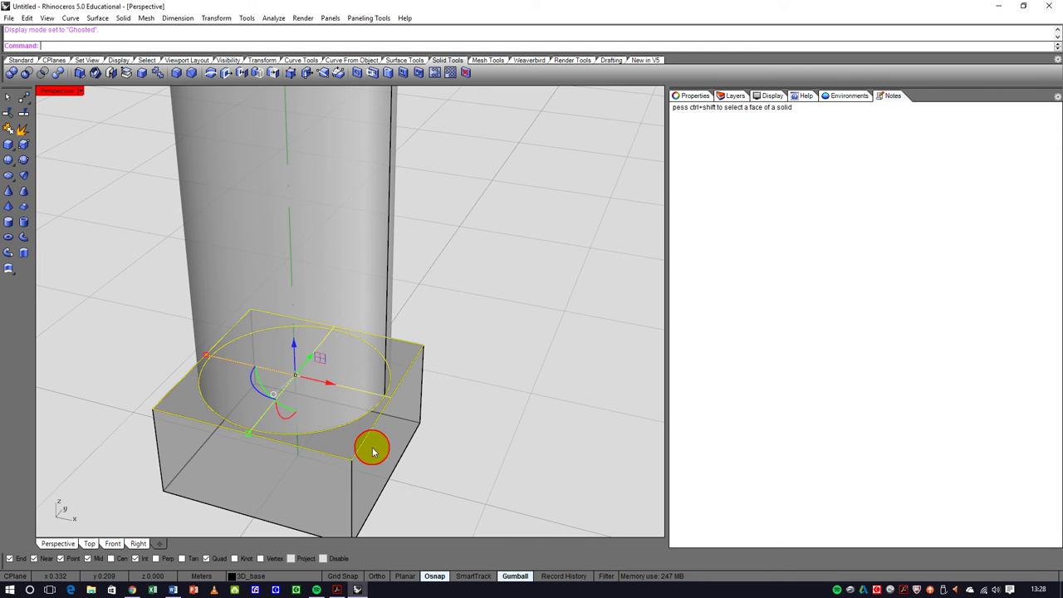
- Move the two selected faces straight up together, roughly doubling the base block's height and shortening the shaft from below
{"action": "scroll", "coordinate": [333, 357], "scroll_direction": "down", "scroll_amount": 3}
{"action": "right_click_drag", "start_coordinate": [345, 366], "coordinate": [363, 310]}
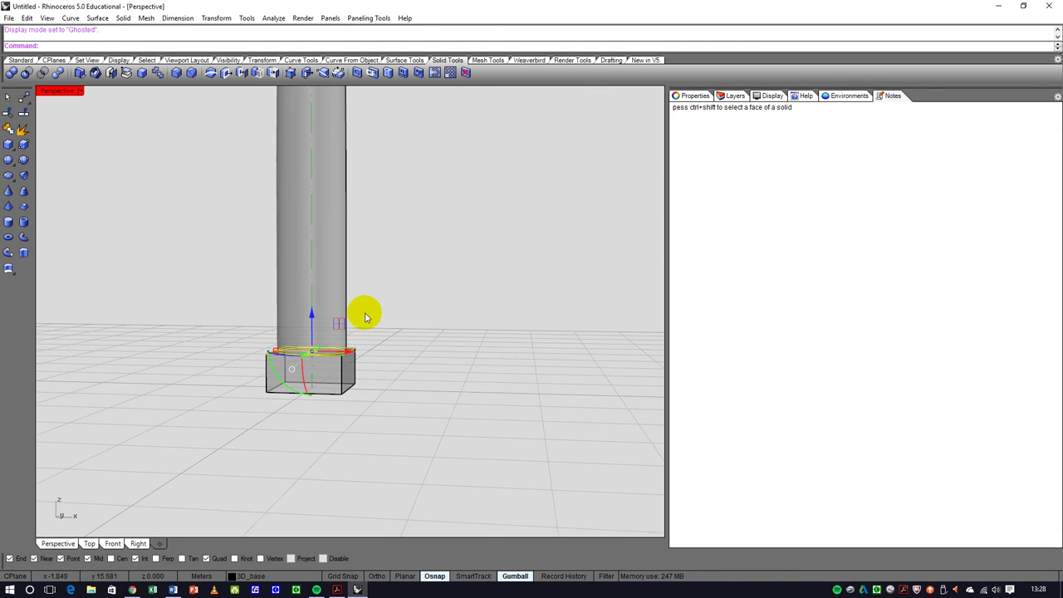
{"action": "left_click_drag", "start_coordinate": [311, 315], "coordinate": [309, 279]}
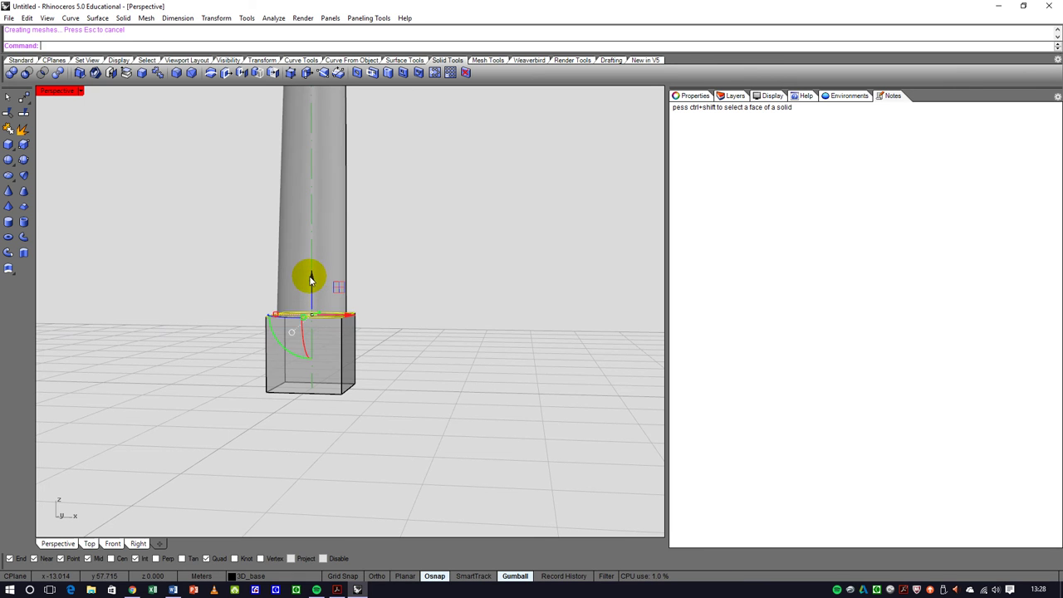
{"action": "scroll", "coordinate": [397, 341], "scroll_direction": "down", "scroll_amount": 5}
{"action": "mouse_move", "coordinate": [363, 327]}
{"action": "right_mouse_down"}
{"action": "mouse_move", "coordinate": [352, 304]}
{"action": "mouse_move", "coordinate": [382, 321]}
{"action": "mouse_move", "coordinate": [354, 312]}
{"action": "right_mouse_up"}
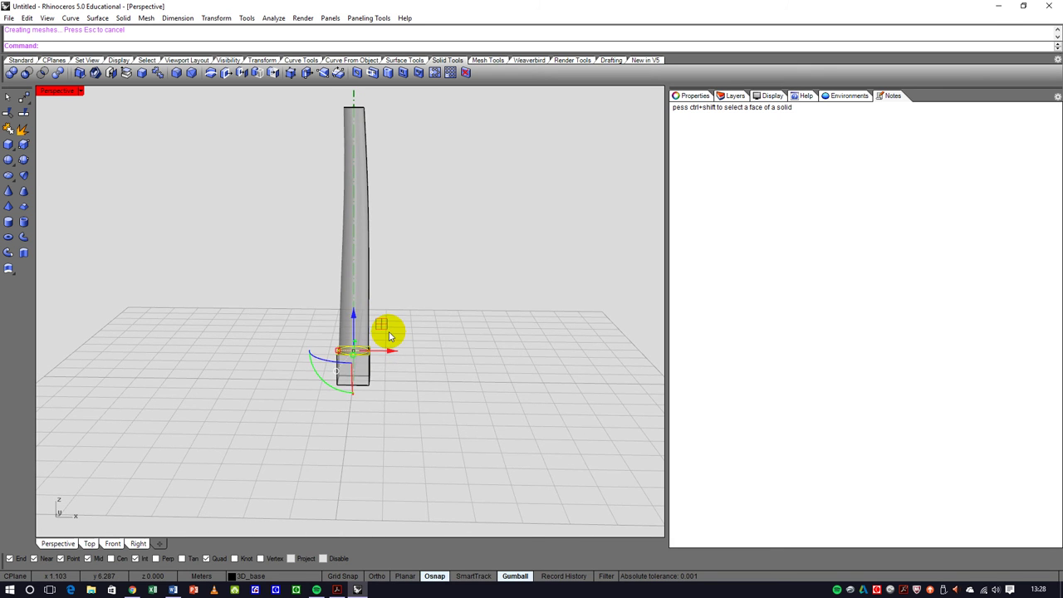
- Undo the joint move of the base block's top face and the shaft's bottom face, and clear the selection
{"action": "key", "text": "ctrl+z"}
{"action": "scroll", "coordinate": [366, 373], "scroll_direction": "up", "scroll_amount": 4}
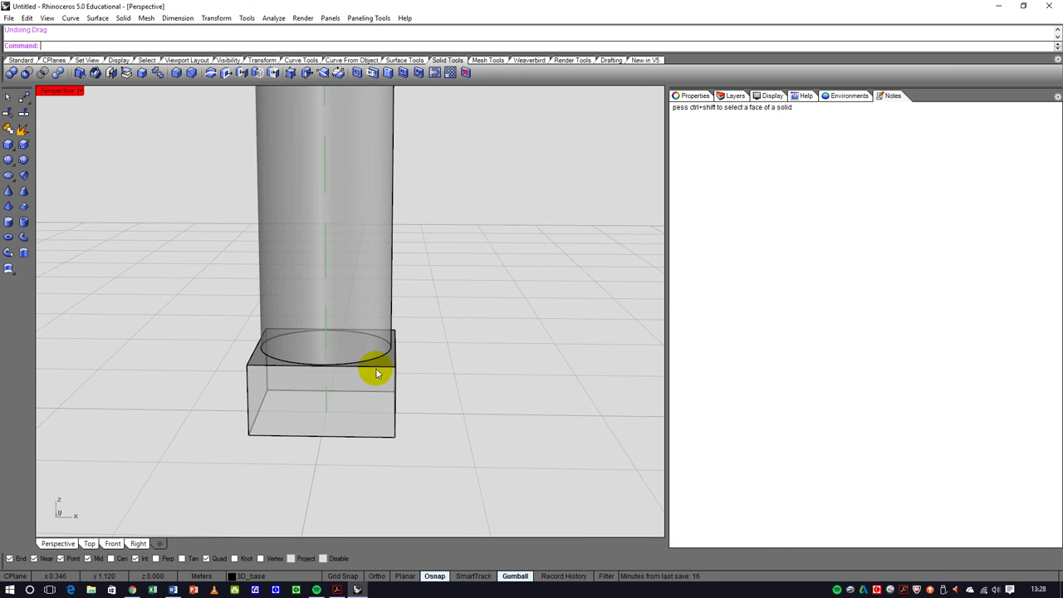
{"action": "left_click", "coordinate": [386, 362], "text": "ctrl+shift"}
{"action": "key", "text": "Escape"}
- Try to move only the base block's top face straight up, without the shaft's bottom face
{"action": "right_click_drag", "start_coordinate": [389, 361], "coordinate": [355, 337]}
{"action": "left_click", "coordinate": [373, 396], "text": "ctrl+shift"}
{"action": "scroll", "coordinate": [365, 409], "scroll_direction": "down", "scroll_amount": 3}
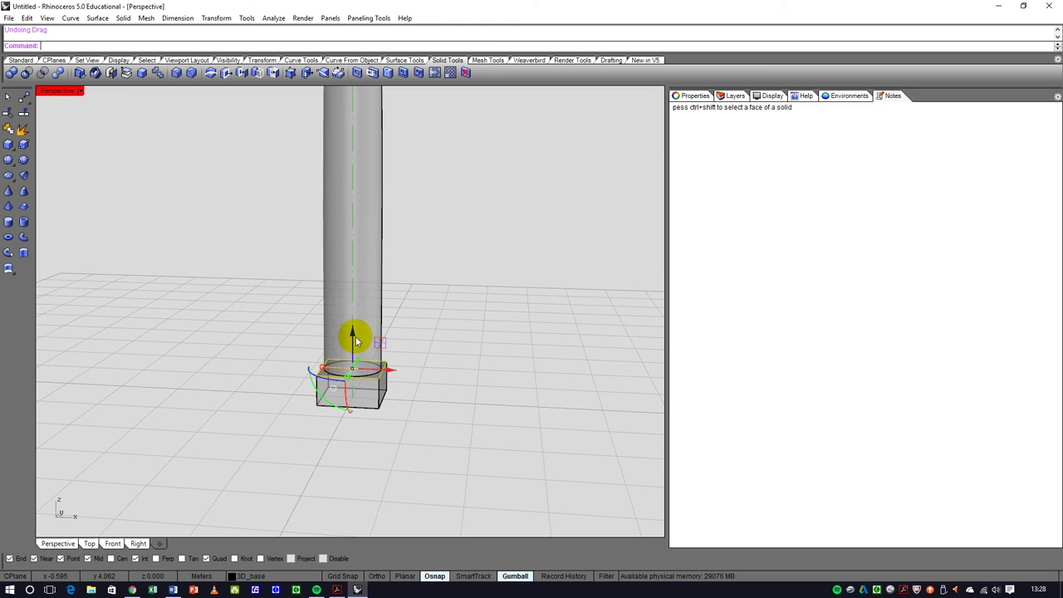
{"action": "left_click", "coordinate": [352, 332], "text": "shift"}
{"action": "left_click_drag", "start_coordinate": [352, 332], "coordinate": [387, 352], "text": "shift"}
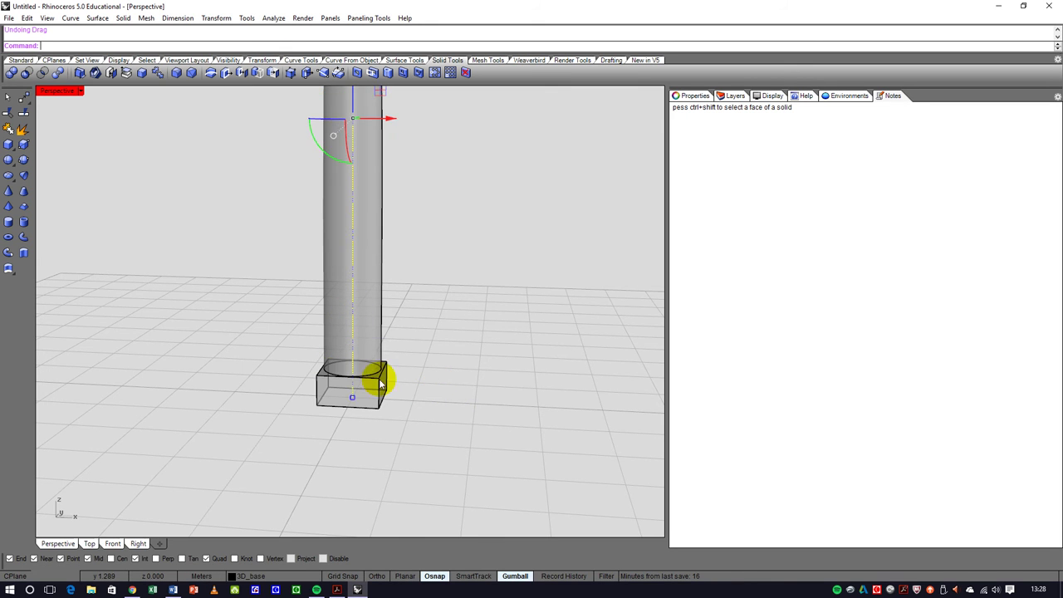
{"action": "scroll", "coordinate": [351, 399], "scroll_direction": "up", "scroll_amount": 1}
{"action": "key", "text": "ctrl+z"}
- Move only the base block's top face straight up so the block grows to roughly twice its height around the shaft
{"action": "scroll", "coordinate": [371, 386], "scroll_direction": "up", "scroll_amount": 3}
{"action": "left_click", "coordinate": [371, 385]}
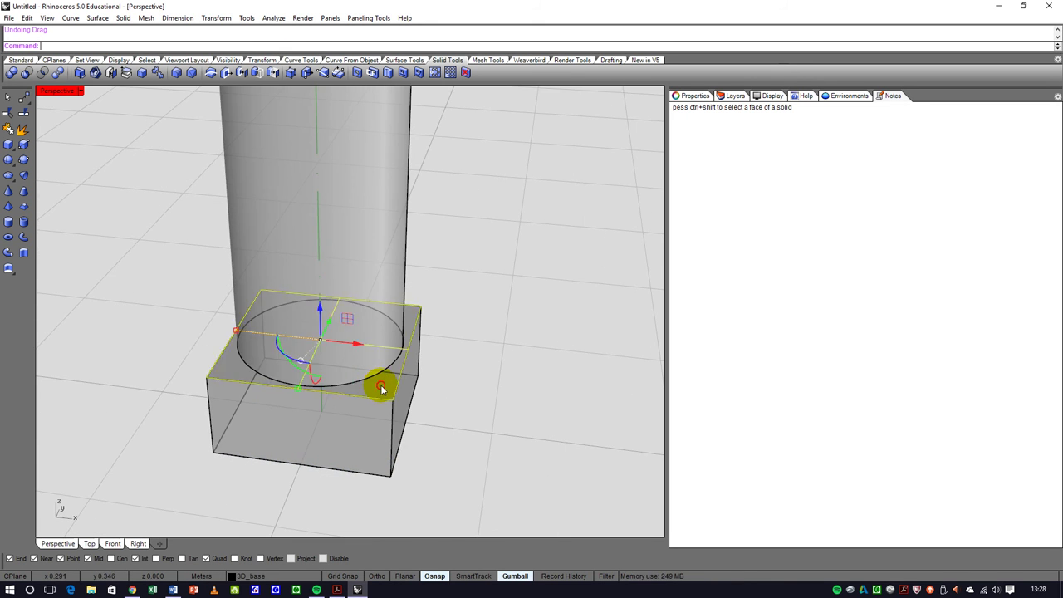
{"action": "scroll", "coordinate": [373, 378], "scroll_direction": "down", "scroll_amount": 6}
{"action": "left_click_drag", "start_coordinate": [375, 308], "coordinate": [373, 275]}
{"action": "key", "text": "Escape"}
- Scale the base block in two dimensions about its bottom centre, stretching from a bottom edge midpoint slightly outward
{"action": "right_click_drag", "start_coordinate": [463, 338], "coordinate": [349, 336]}
{"action": "right_click_drag", "start_coordinate": [150, 186], "coordinate": [335, 301]}
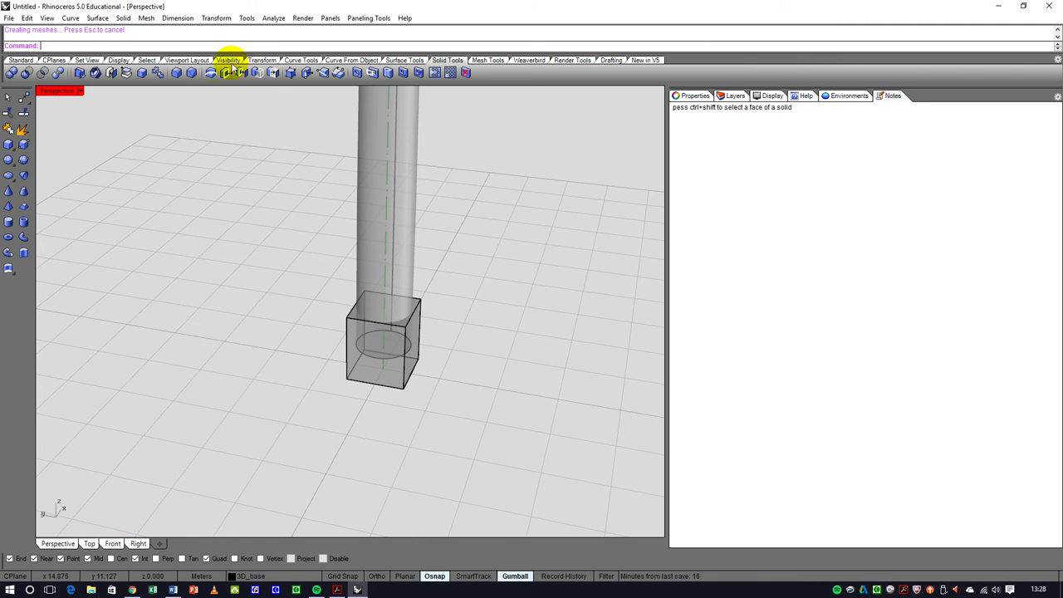
{"action": "left_click", "coordinate": [259, 59]}
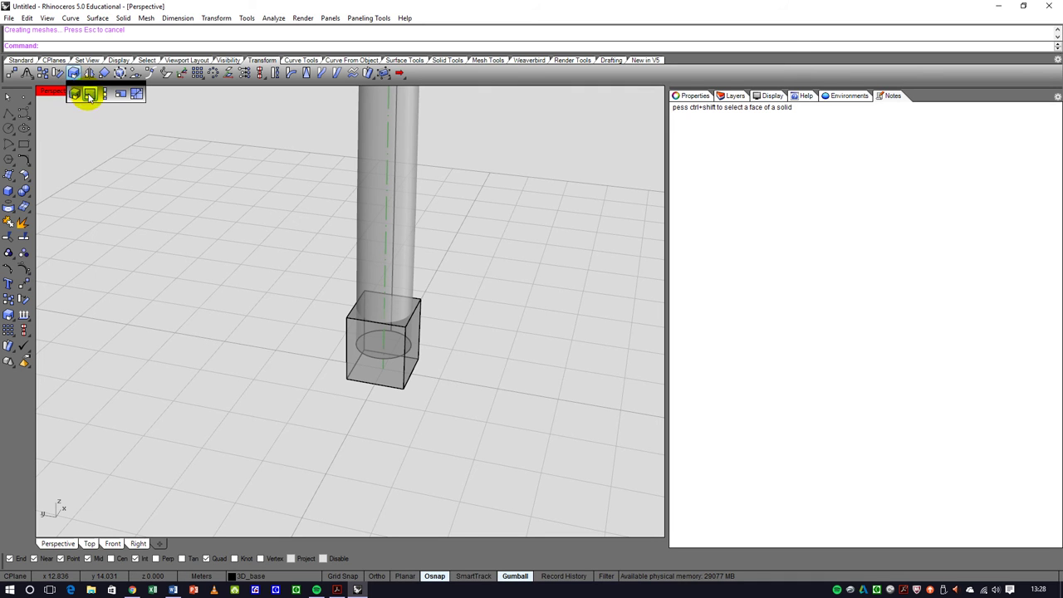
{"action": "left_click", "coordinate": [92, 95]}
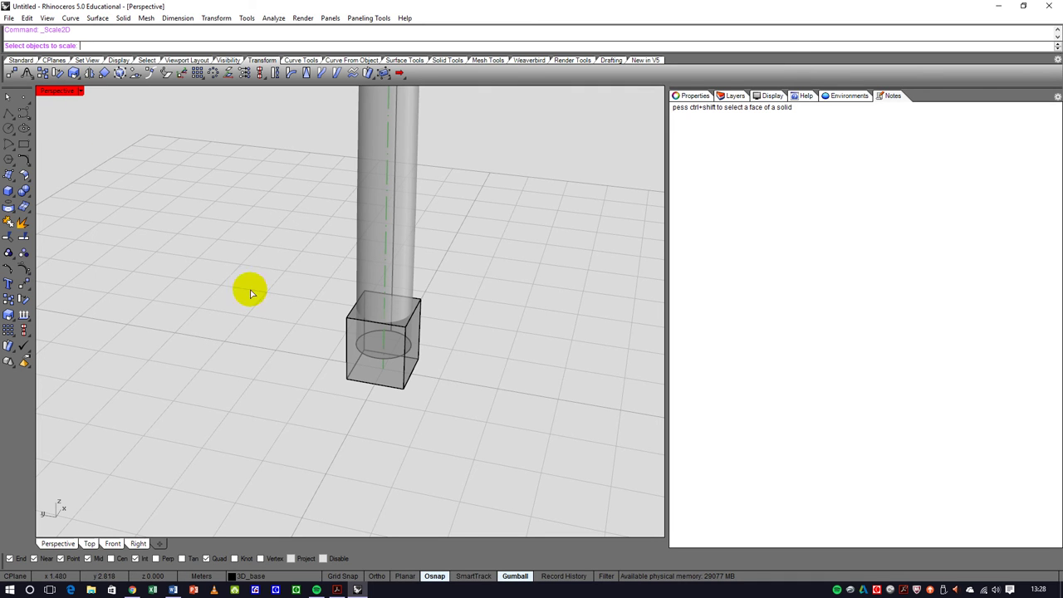
{"action": "left_click", "coordinate": [385, 384]}
{"action": "key", "text": "Return"}
{"action": "scroll", "coordinate": [382, 382], "scroll_direction": "up", "scroll_amount": 5}
{"action": "left_click", "coordinate": [388, 363]}
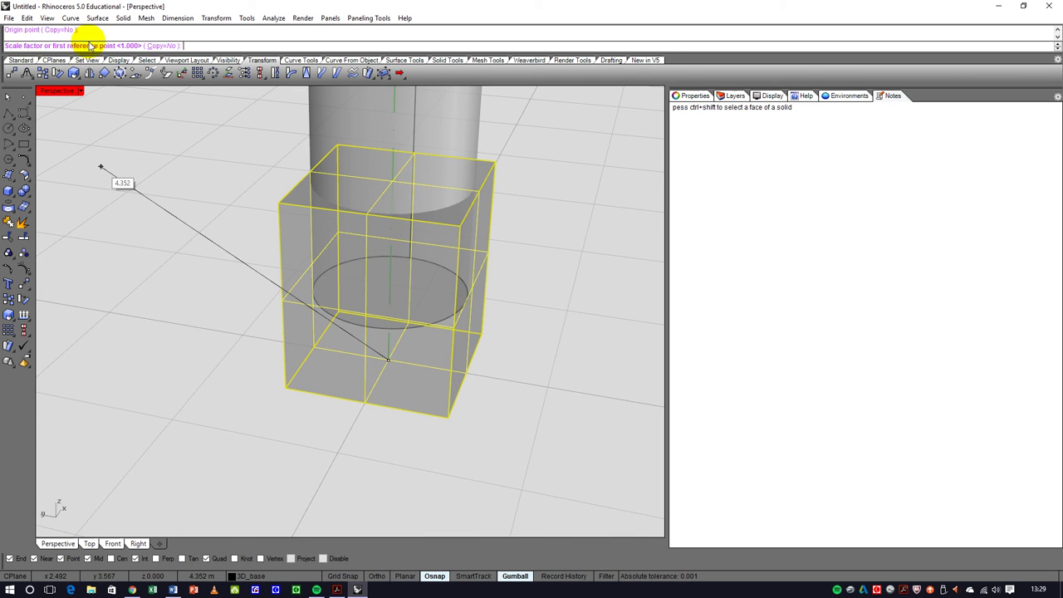
{"action": "left_click", "coordinate": [473, 373]}
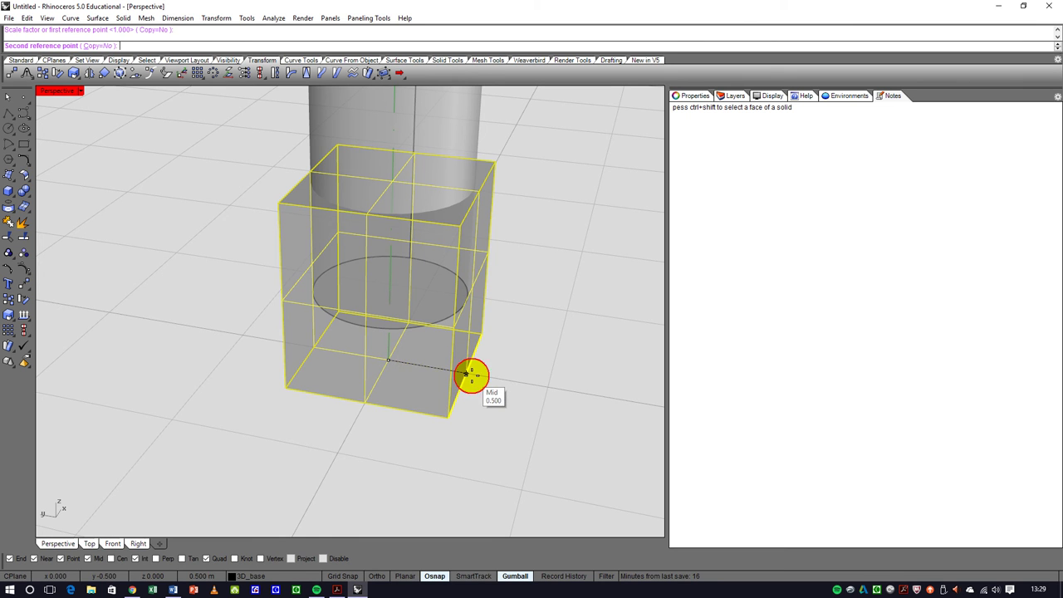
{"action": "left_click", "coordinate": [481, 379]}
{"action": "scroll", "coordinate": [482, 379], "scroll_direction": "down", "scroll_amount": 10}
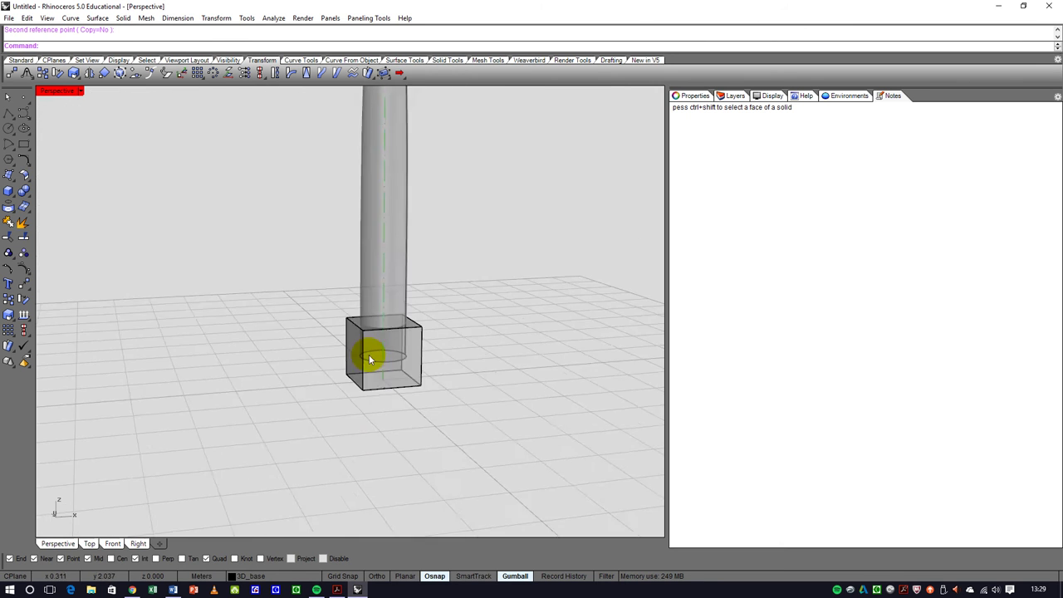
- Trim away the part of the column shaft inside the base block, using the block as the cutting object
{"action": "right_click_drag", "start_coordinate": [403, 380], "coordinate": [393, 344]}
{"action": "scroll", "coordinate": [347, 339], "scroll_direction": "up", "scroll_amount": 8}
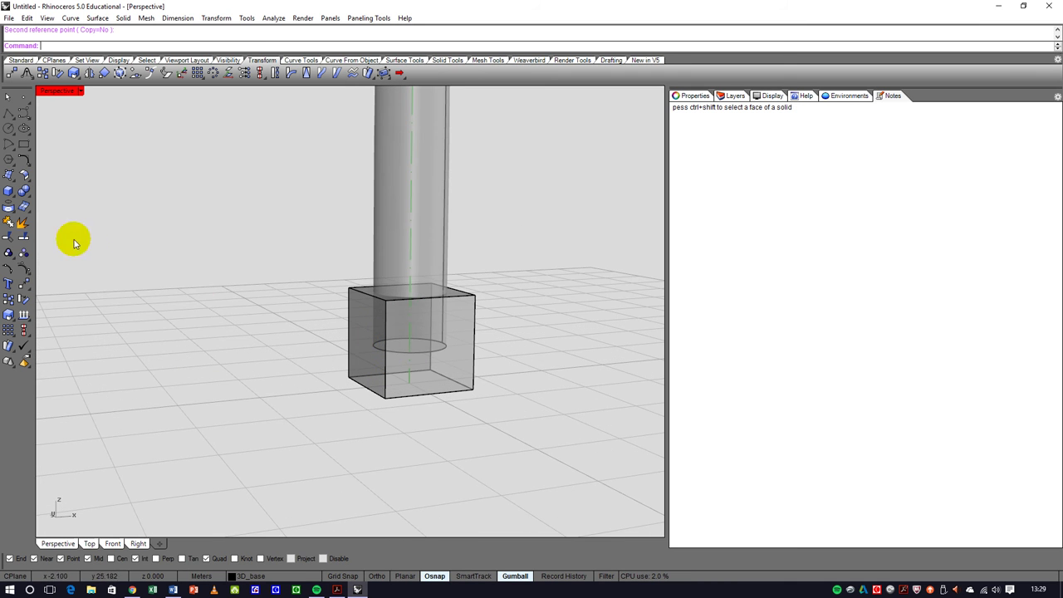
{"action": "left_click", "coordinate": [8, 239]}
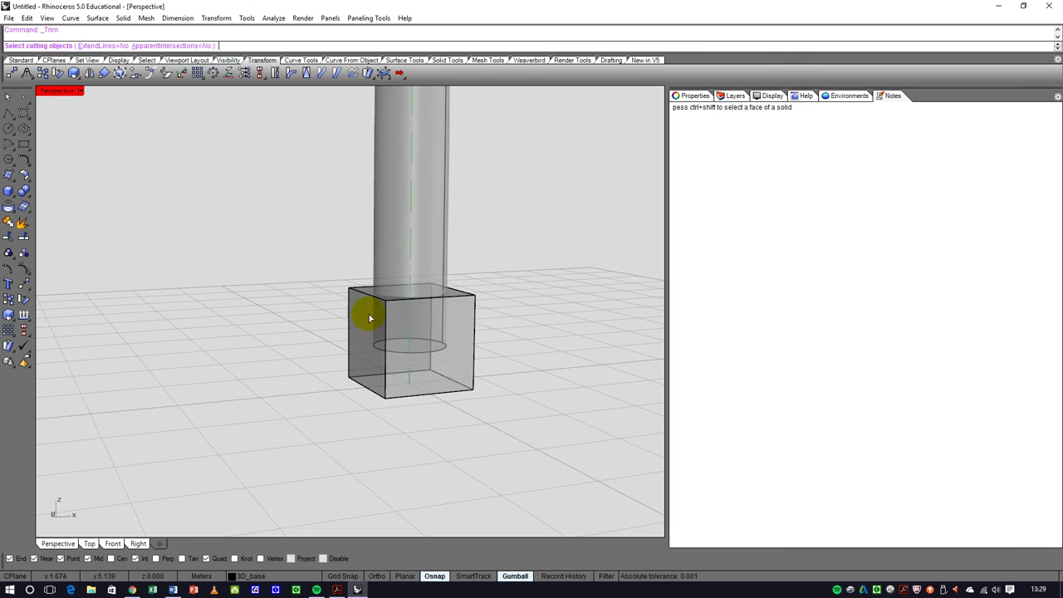
{"action": "left_click", "coordinate": [456, 298]}
{"action": "key", "text": "Return"}
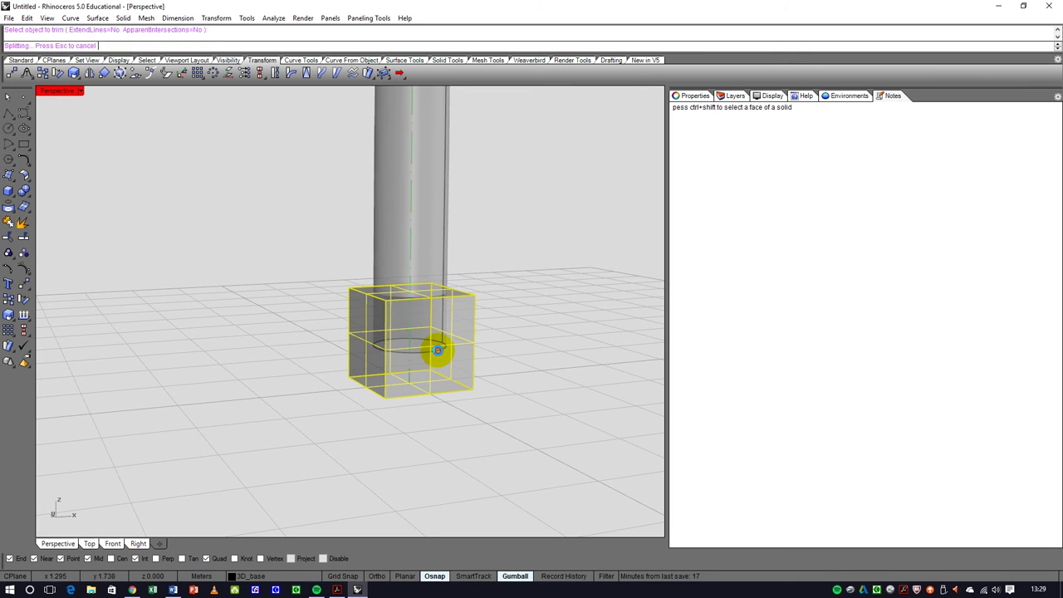
{"action": "left_click", "coordinate": [438, 350]}
{"action": "key", "text": "Return"}
{"action": "right_click_drag", "start_coordinate": [448, 346], "coordinate": [393, 342]}
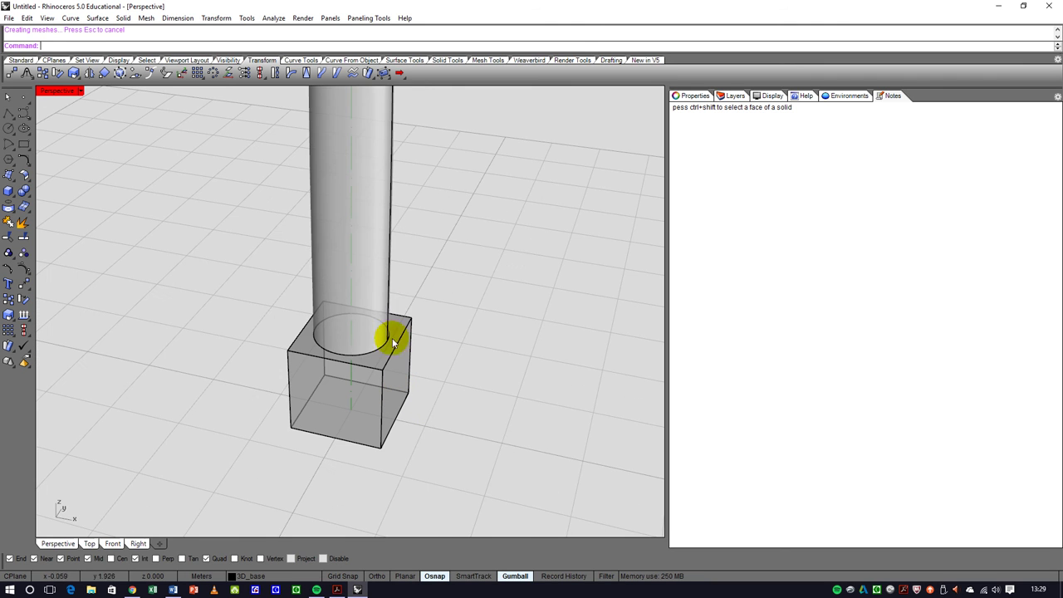
- Check the trimmed column shaft's object type in its properties
{"action": "left_click", "coordinate": [686, 95]}
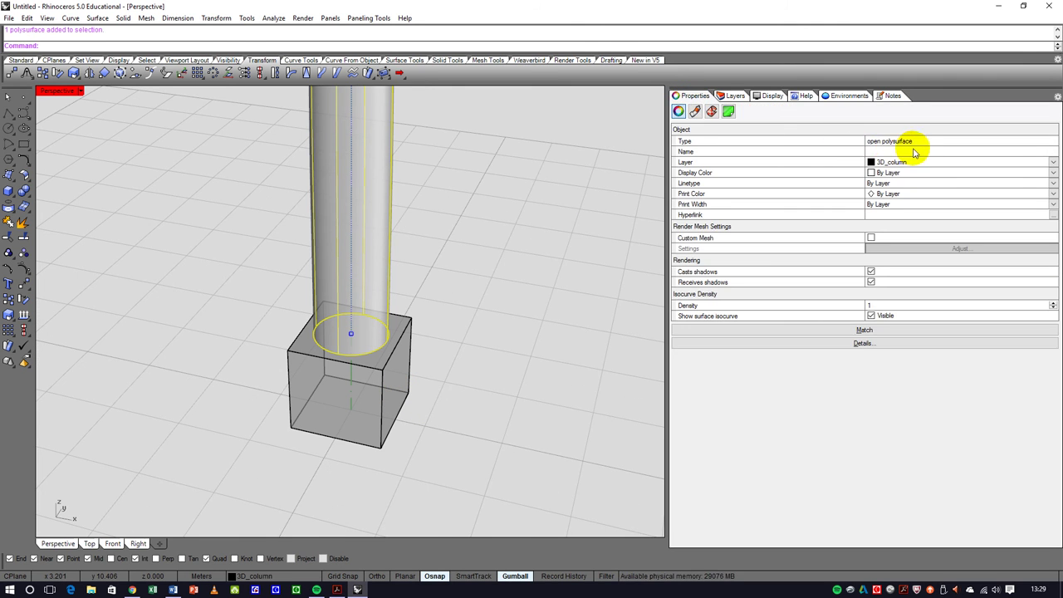
{"action": "left_click", "coordinate": [443, 298]}
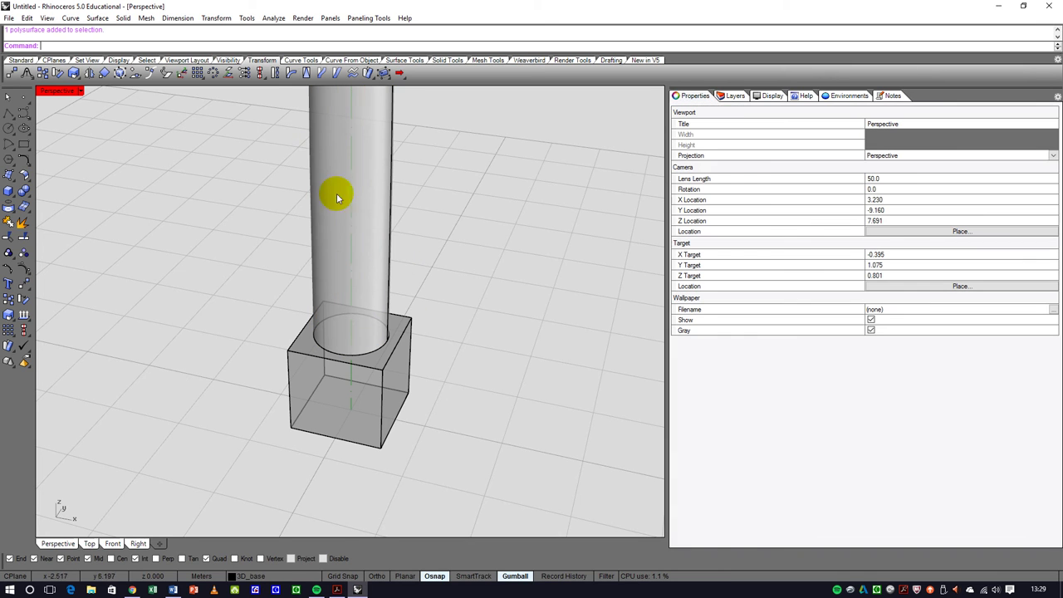
{"action": "left_click", "coordinate": [446, 60]}
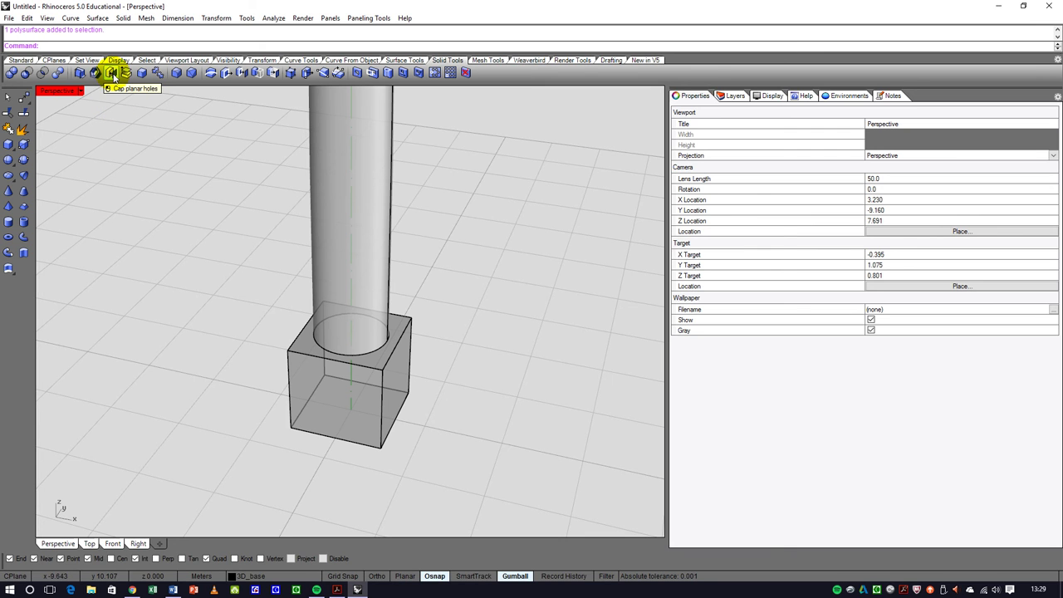
{"action": "left_click", "coordinate": [316, 228]}
{"action": "right_click", "coordinate": [316, 227]}
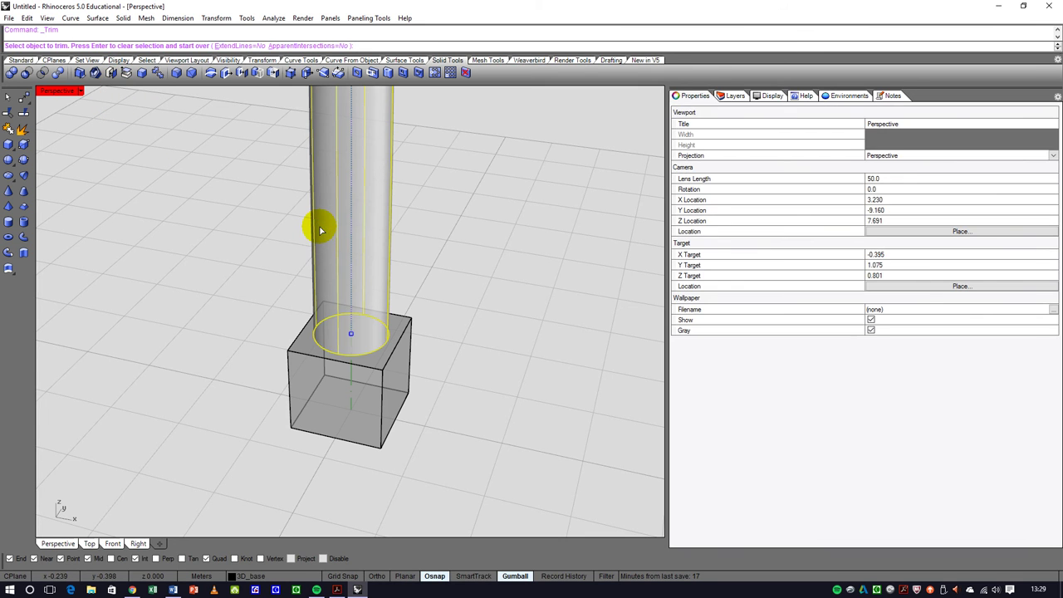
{"action": "left_click", "coordinate": [381, 242]}
{"action": "key", "text": "Escape"}
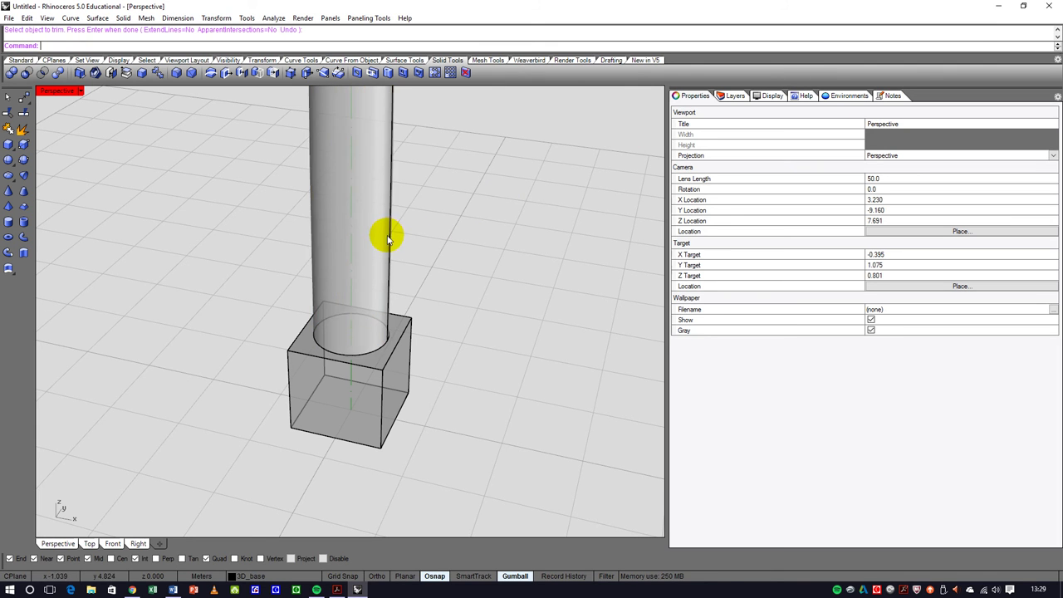
- Cap the planar hole at the trimmed shaft's lower end and check the shaft's object type
{"action": "left_click", "coordinate": [384, 230]}
{"action": "right_click_drag", "start_coordinate": [451, 338], "coordinate": [344, 253]}
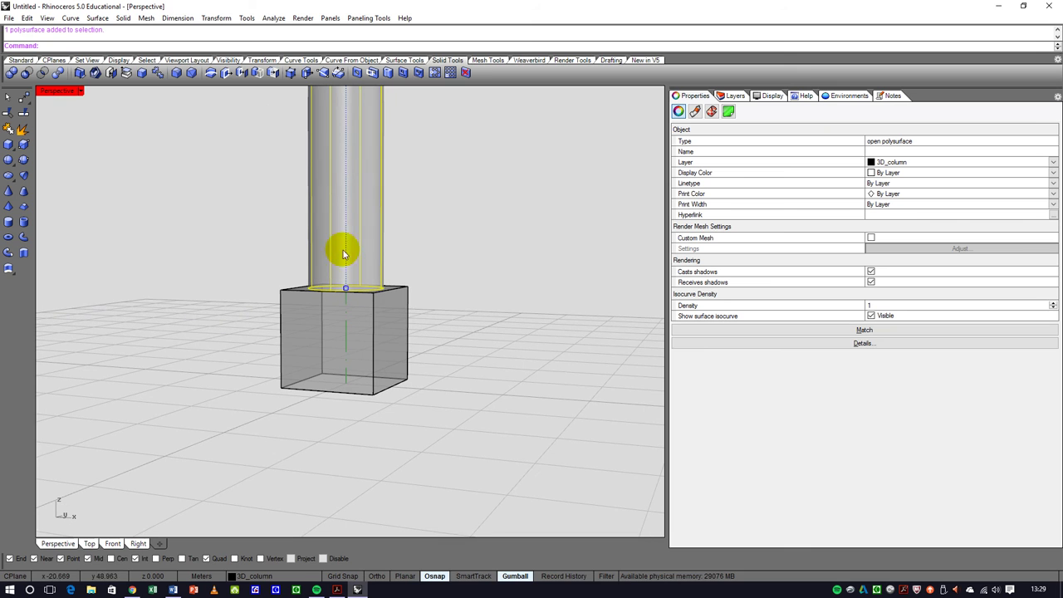
{"action": "left_click", "coordinate": [113, 73]}
{"action": "left_click", "coordinate": [474, 221]}
{"action": "left_click", "coordinate": [361, 211]}
{"action": "right_click_drag", "start_coordinate": [361, 211], "coordinate": [294, 347]}
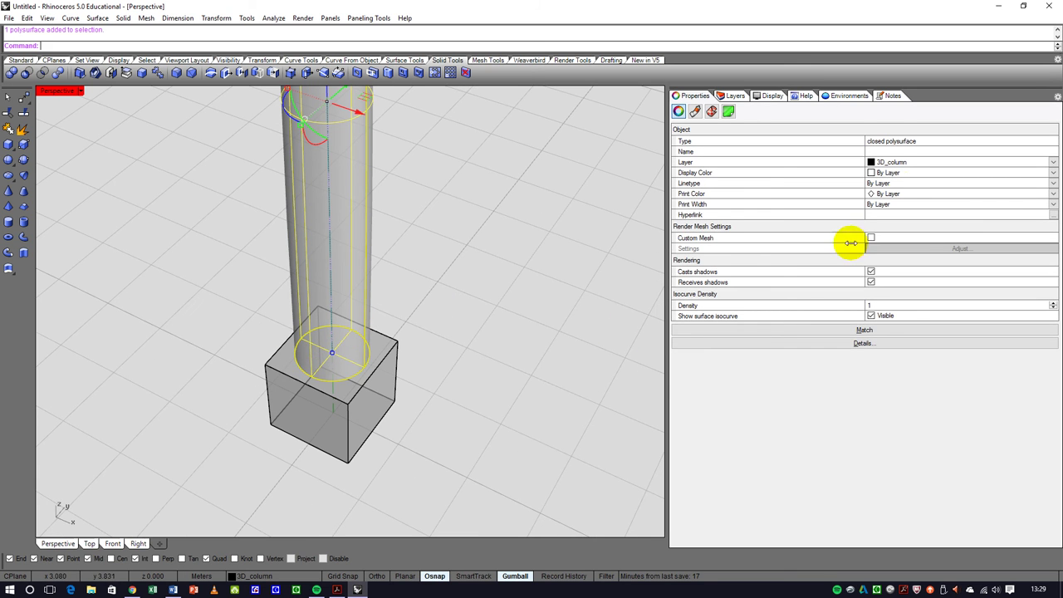
{"action": "left_click", "coordinate": [537, 252]}
- Restore the four-viewport layout and set the Front view's display mode to Shaded
{"action": "scroll", "coordinate": [458, 347], "scroll_direction": "down", "scroll_amount": 5}
{"action": "right_click_drag", "start_coordinate": [458, 348], "coordinate": [474, 290]}
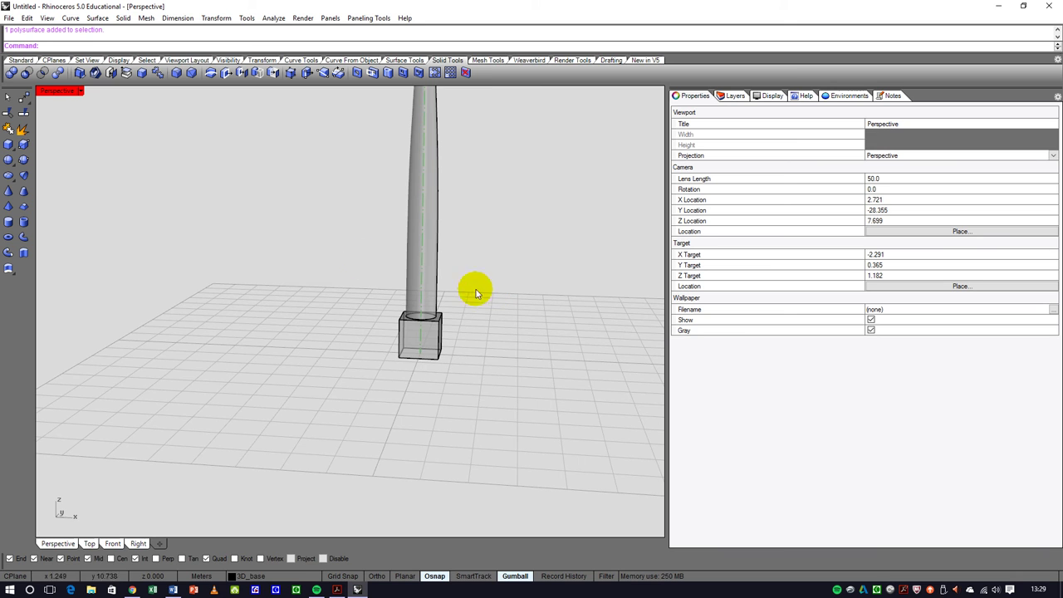
{"action": "double_click", "coordinate": [64, 90]}
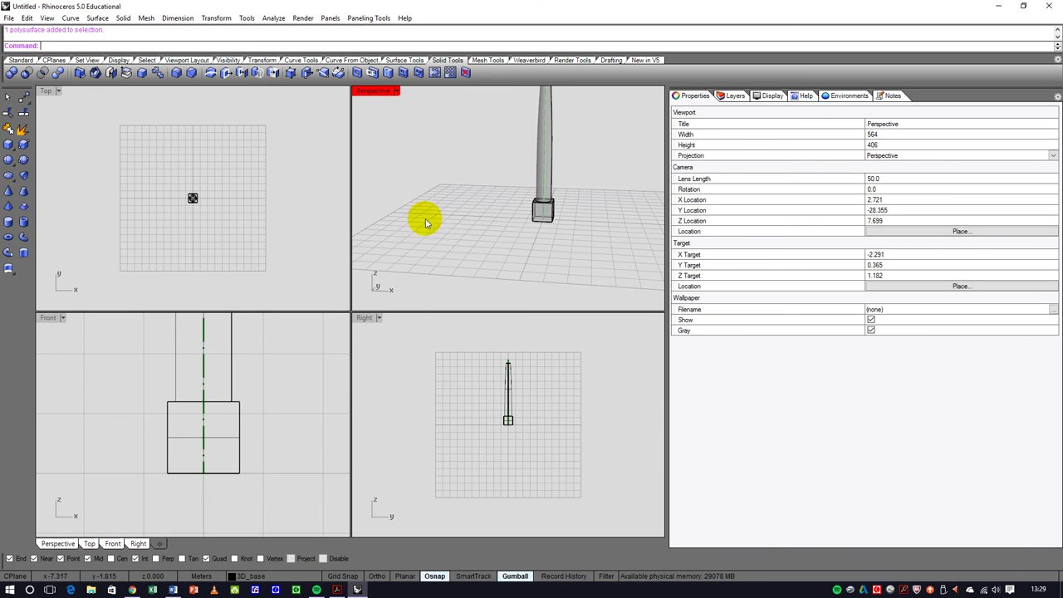
{"action": "left_click", "coordinate": [63, 318]}
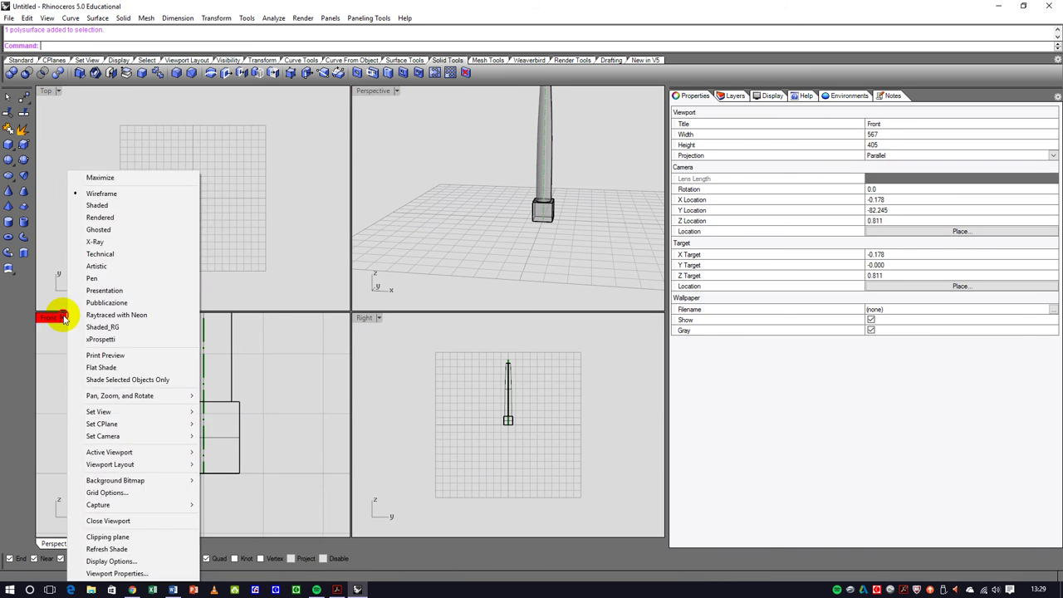
{"action": "left_click", "coordinate": [117, 205]}
- Maximize the Front view and frame it around the top end of the column shaft
{"action": "scroll", "coordinate": [208, 436], "scroll_direction": "down", "scroll_amount": 5}
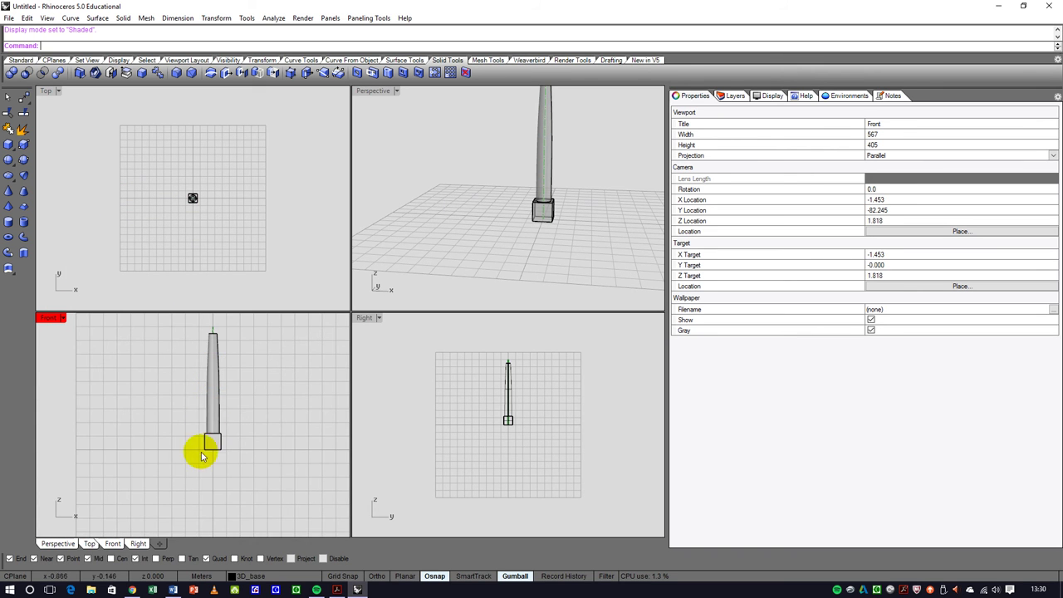
{"action": "scroll", "coordinate": [218, 419], "scroll_direction": "up", "scroll_amount": 2}
{"action": "right_click_drag", "start_coordinate": [214, 403], "coordinate": [197, 459]}
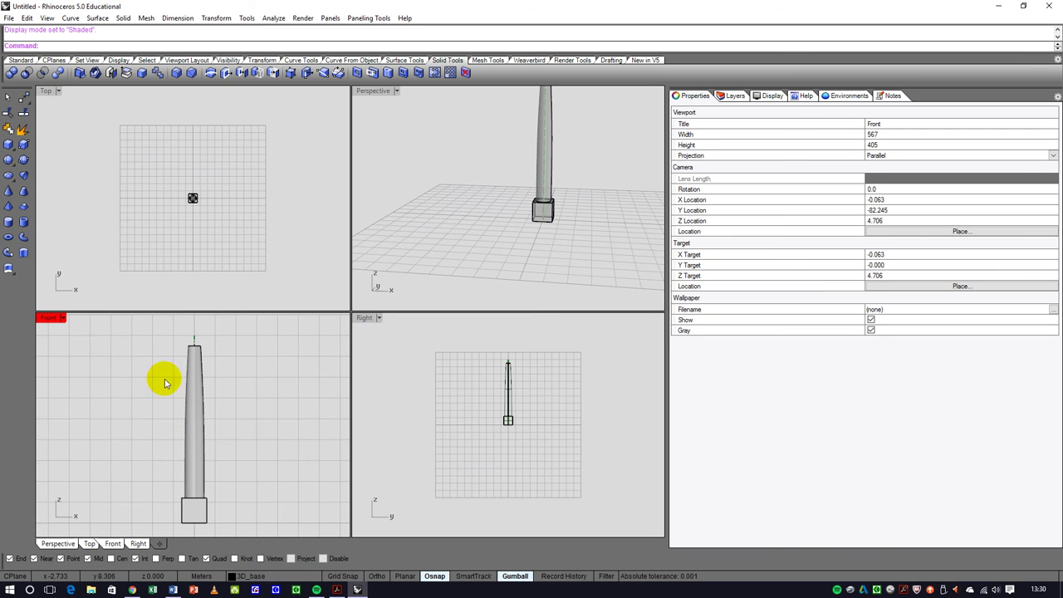
{"action": "double_click", "coordinate": [50, 319]}
{"action": "right_click_drag", "start_coordinate": [280, 275], "coordinate": [251, 319]}
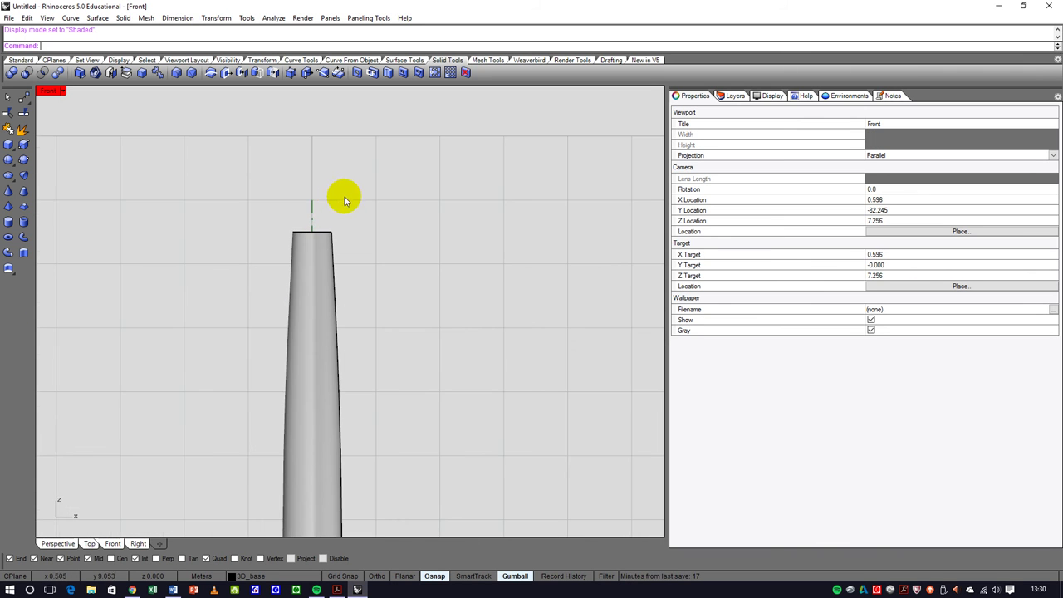
{"action": "scroll", "coordinate": [339, 197], "scroll_direction": "down", "scroll_amount": 2}
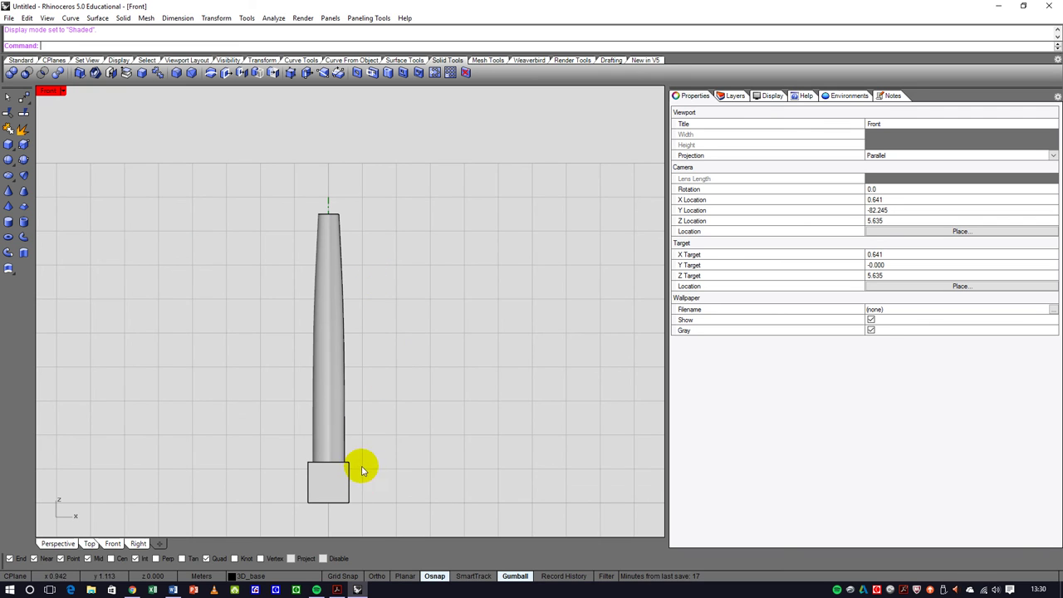
{"action": "scroll", "coordinate": [357, 220], "scroll_direction": "up", "scroll_amount": 2}
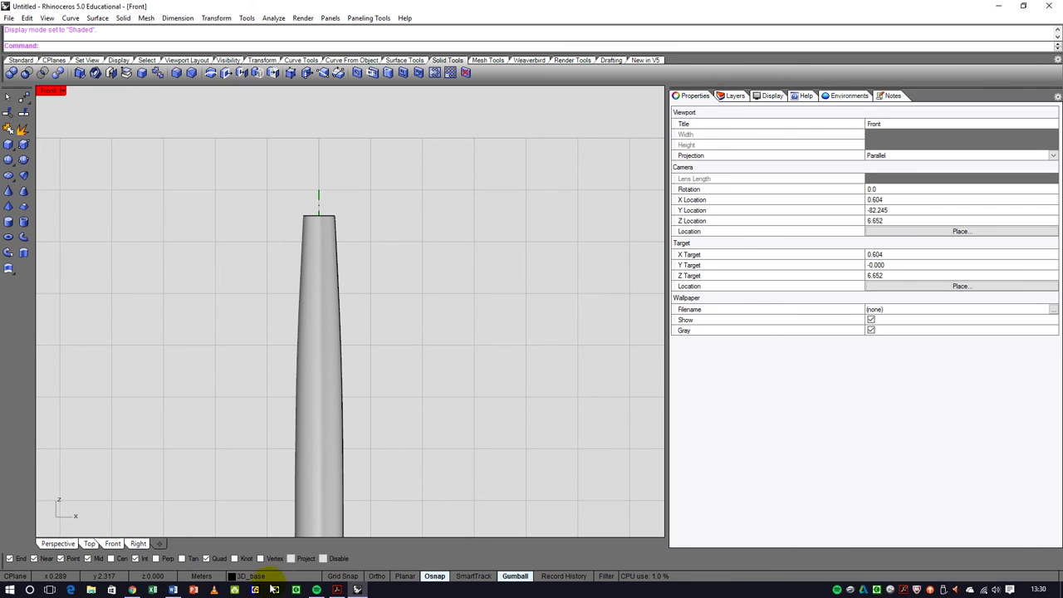
{"action": "left_click", "coordinate": [296, 589]}
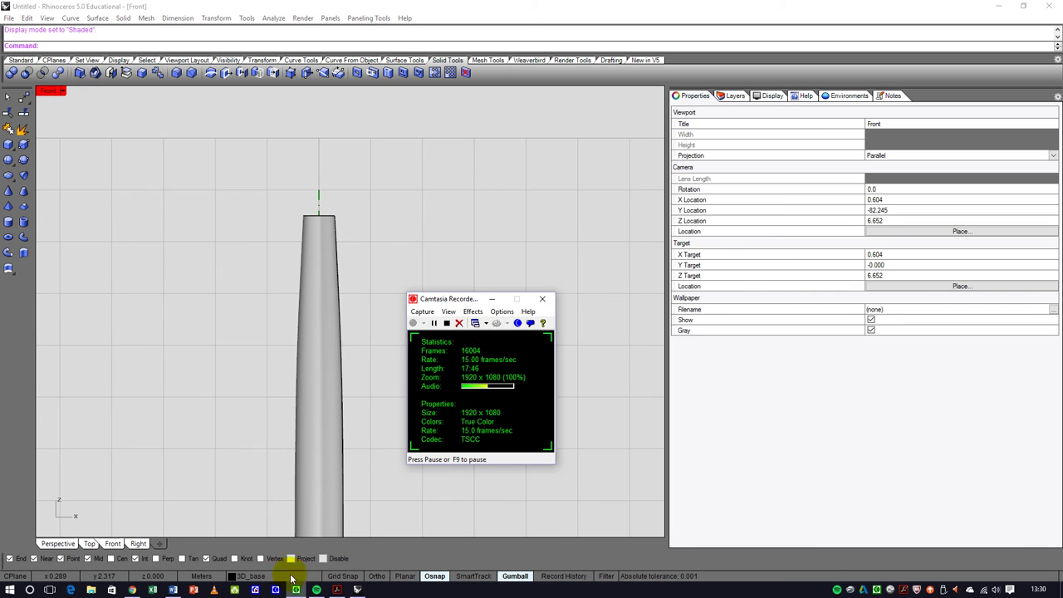
{"action": "left_click", "coordinate": [413, 323]}
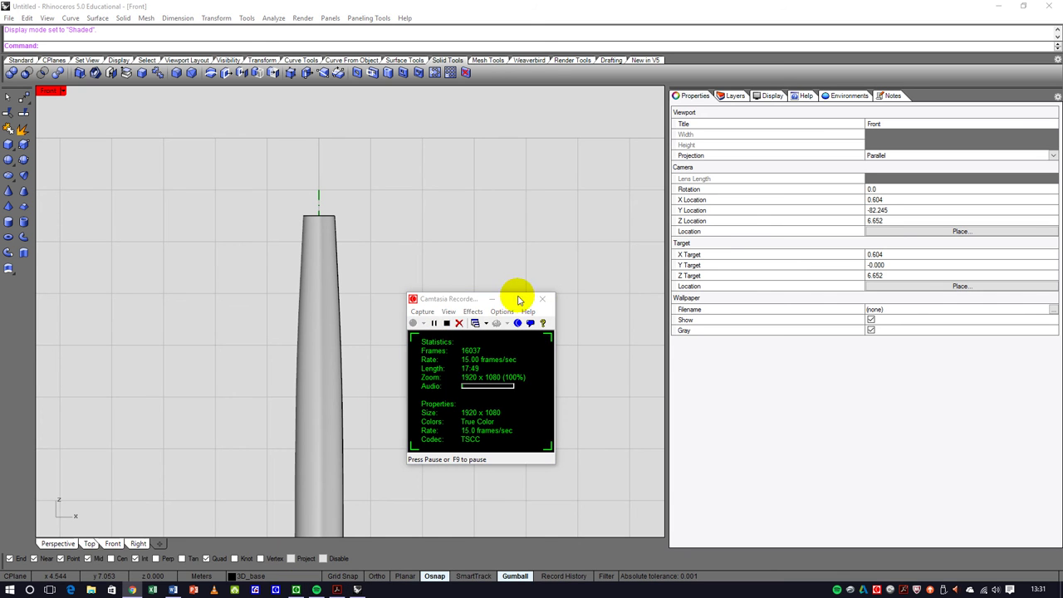
{"action": "left_click", "coordinate": [493, 298]}
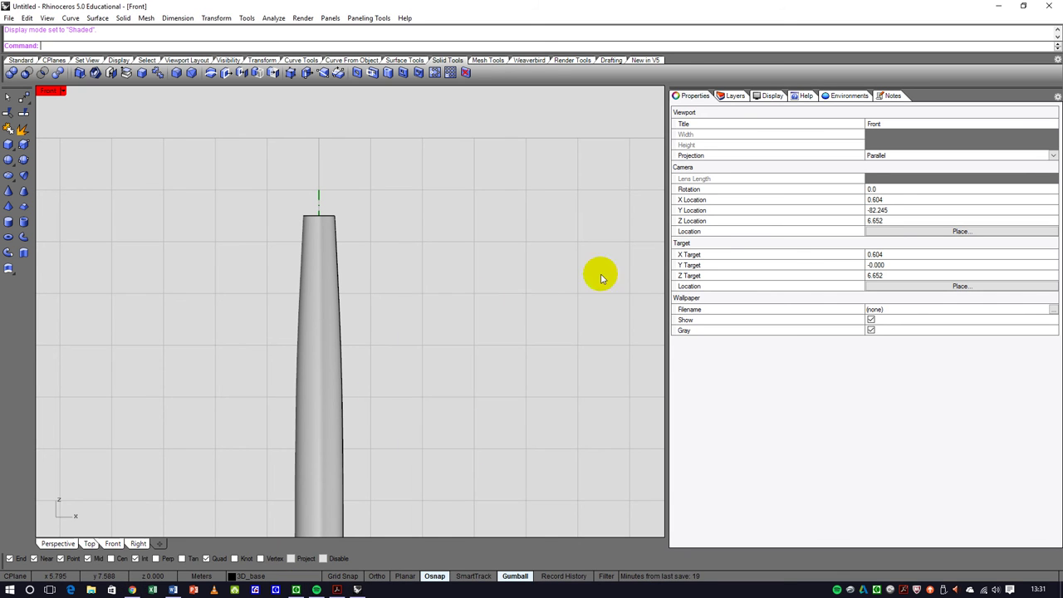
- Create a new layer named 3D_capital directly after the 3D_column layer
{"action": "left_click", "coordinate": [735, 96]}
{"action": "left_click", "coordinate": [691, 160]}
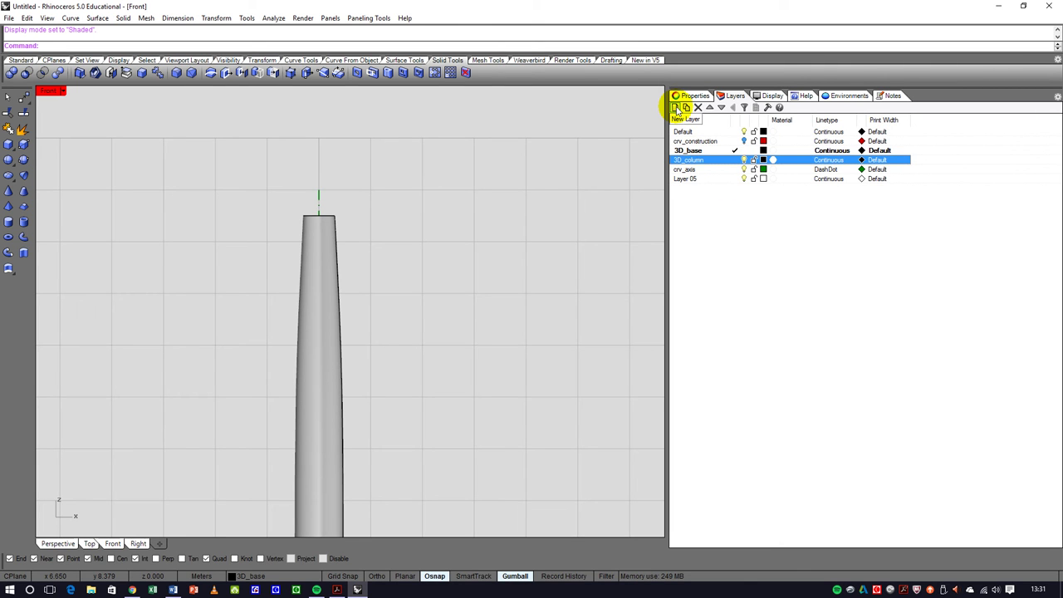
{"action": "left_click", "coordinate": [677, 109]}
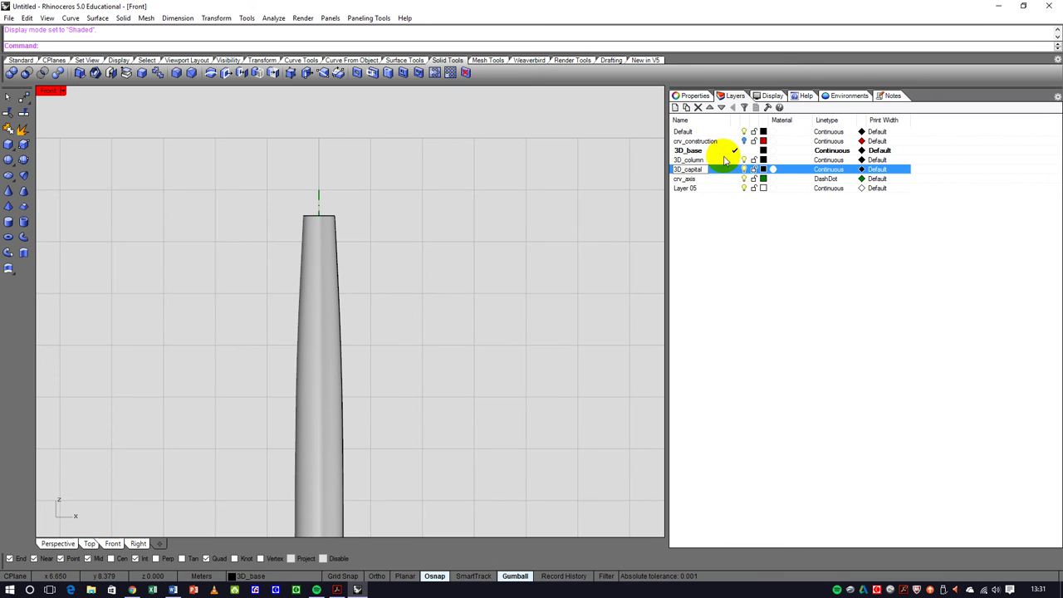
{"action": "left_click", "coordinate": [725, 247]}
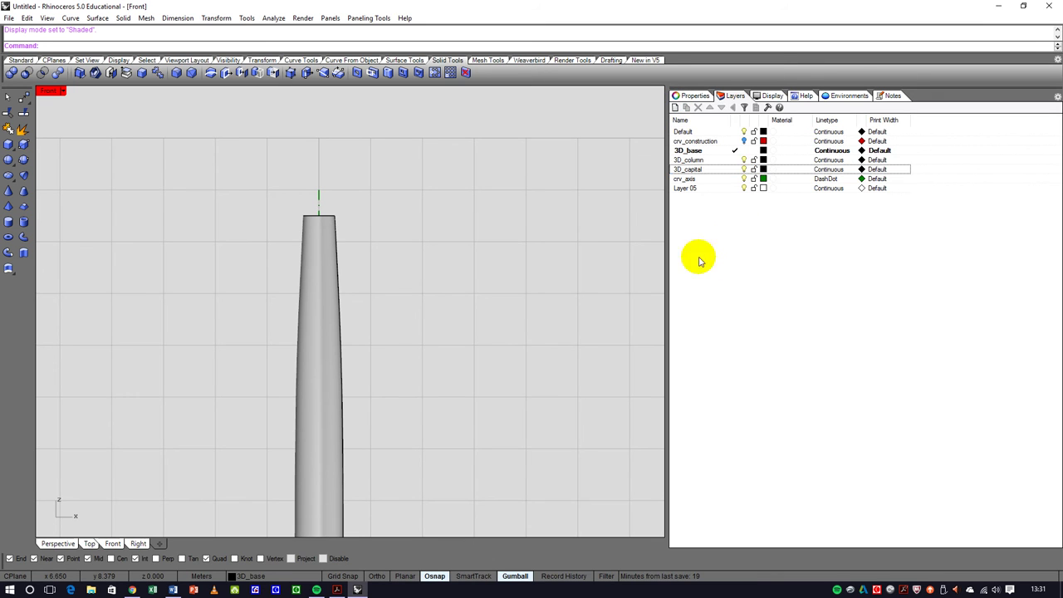
- Turn on the crv_construction layer and make it the current layer
{"action": "left_click", "coordinate": [737, 142]}
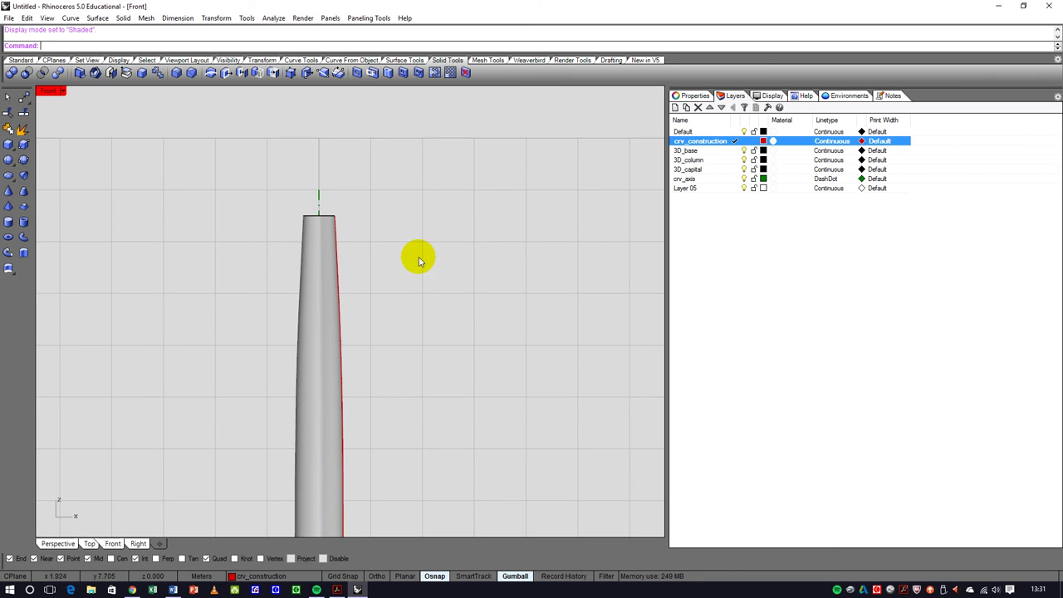
{"action": "scroll", "coordinate": [368, 223], "scroll_direction": "down", "scroll_amount": 3}
{"action": "scroll", "coordinate": [347, 232], "scroll_direction": "up", "scroll_amount": 2}
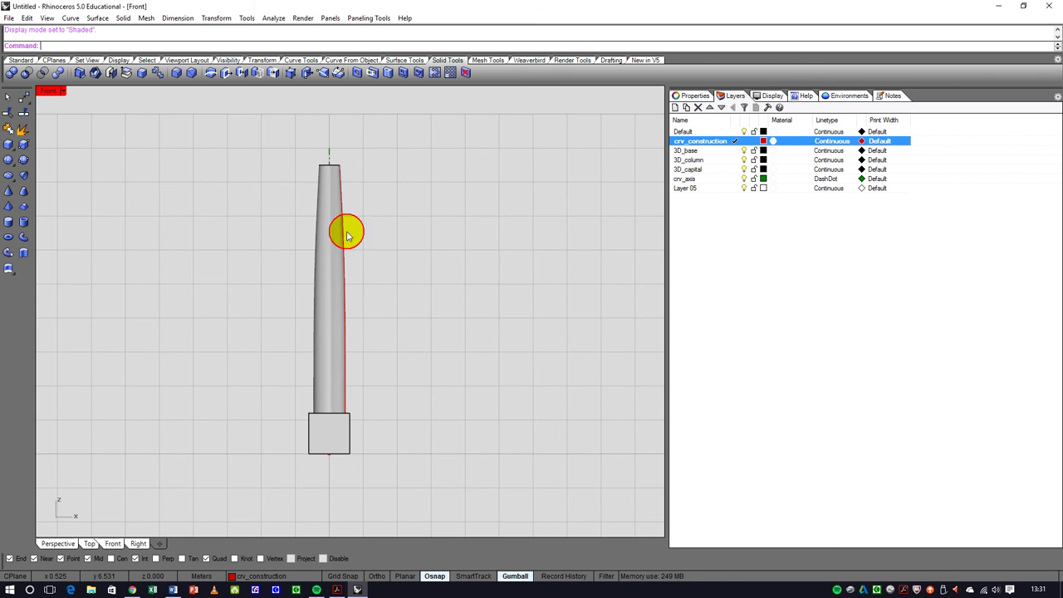
{"action": "left_click", "coordinate": [348, 232]}
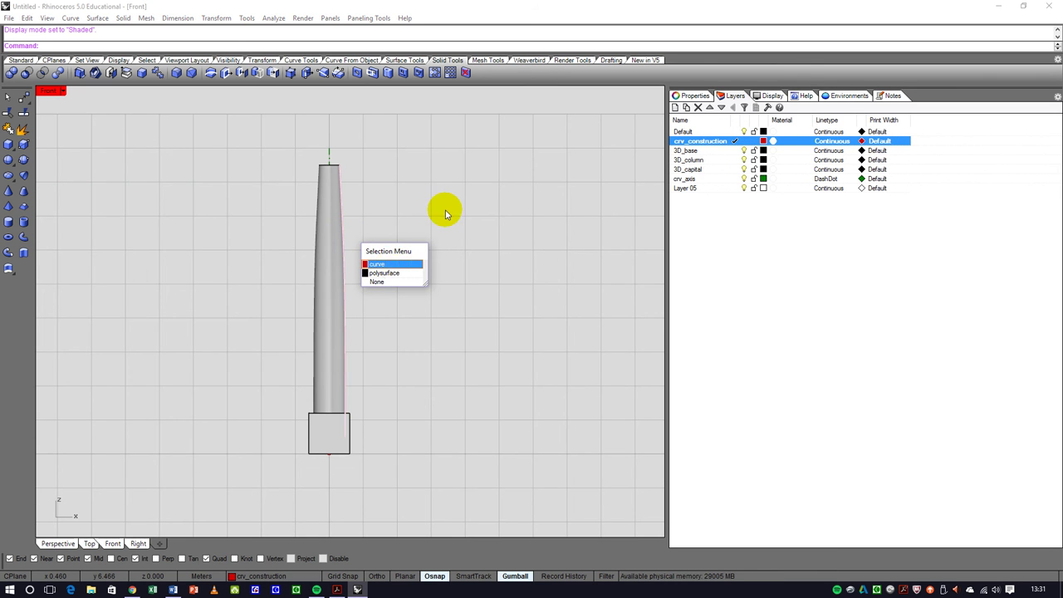
{"action": "key", "text": "Escape"}
- Select all curves, remove the dash-dot axis from the selection, and hide the remaining construction curves
{"action": "left_click", "coordinate": [147, 60]}
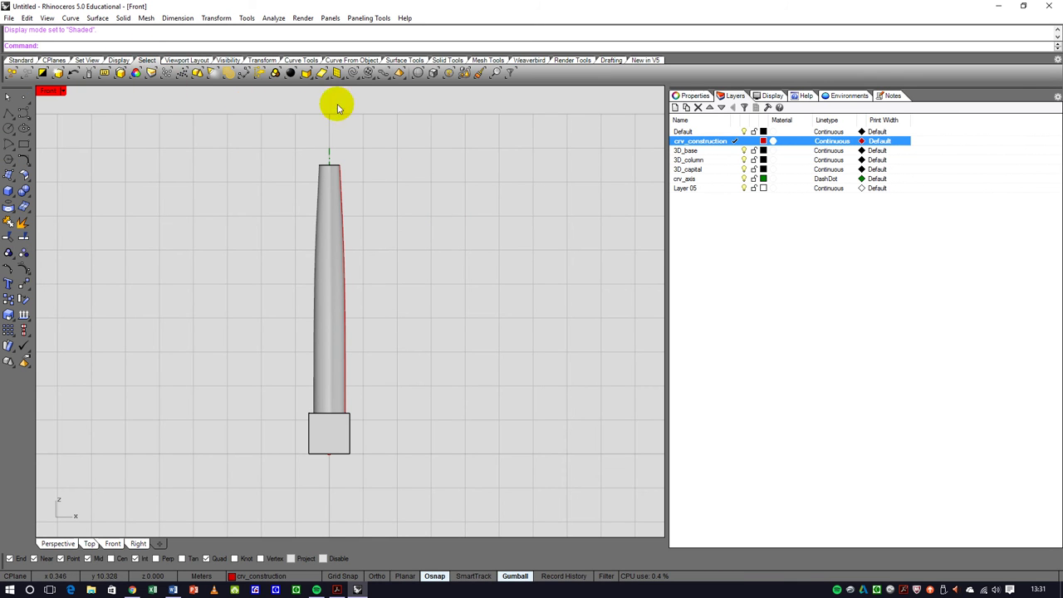
{"action": "left_click", "coordinate": [355, 74]}
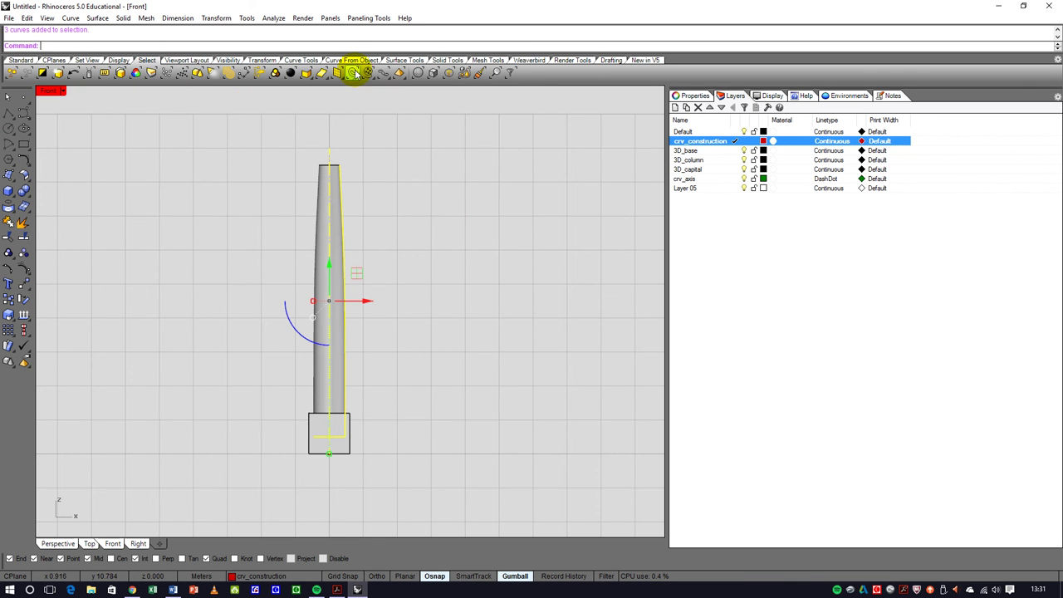
{"action": "scroll", "coordinate": [333, 154], "scroll_direction": "up", "scroll_amount": 4}
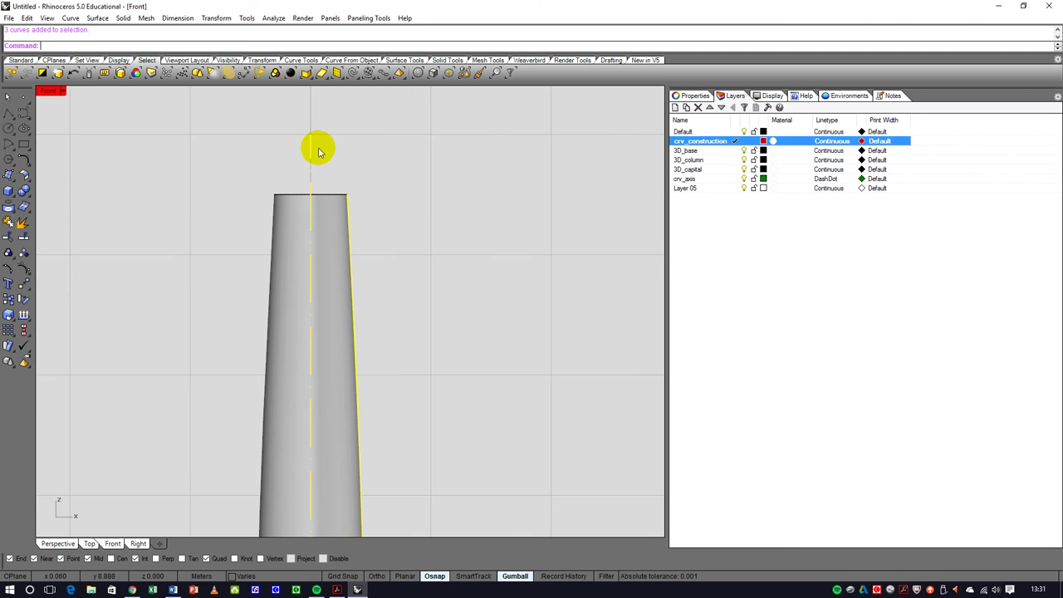
{"action": "left_click", "coordinate": [311, 149], "text": "ctrl"}
{"action": "scroll", "coordinate": [365, 159], "scroll_direction": "down", "scroll_amount": 4}
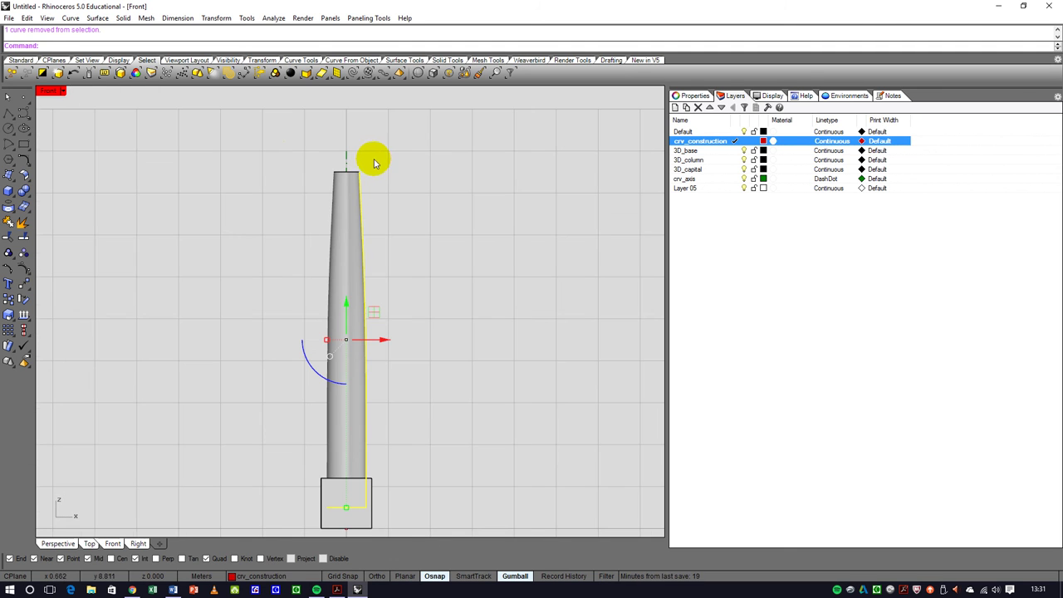
{"action": "left_click", "coordinate": [20, 60]}
{"action": "left_click", "coordinate": [339, 75]}
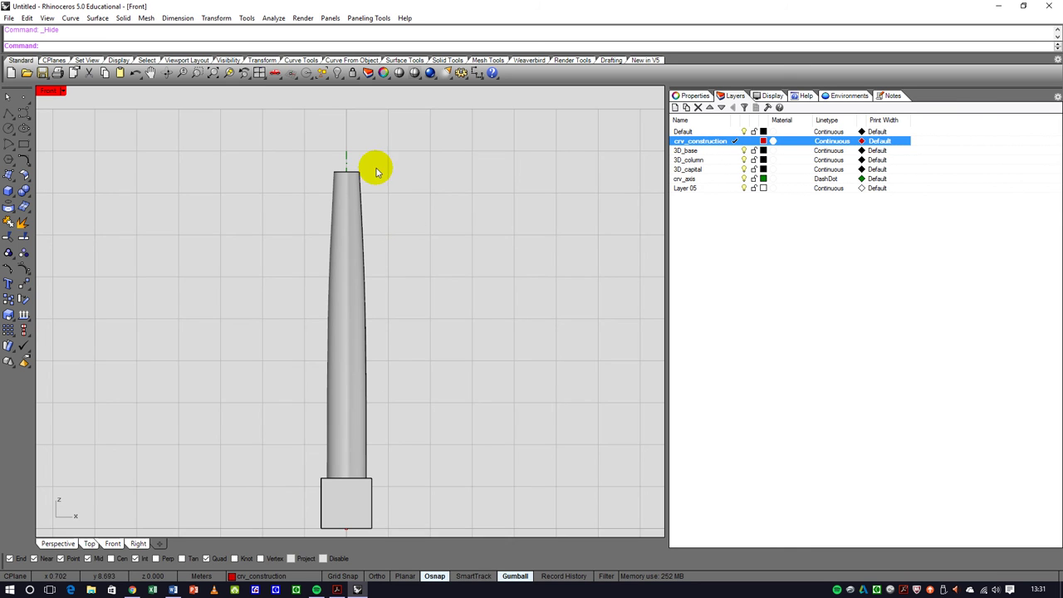
- Begin an interpolated curve at the shaft's upper outer corner, with a short vertical first span constrained by Ortho
{"action": "scroll", "coordinate": [354, 223], "scroll_direction": "up", "scroll_amount": 4}
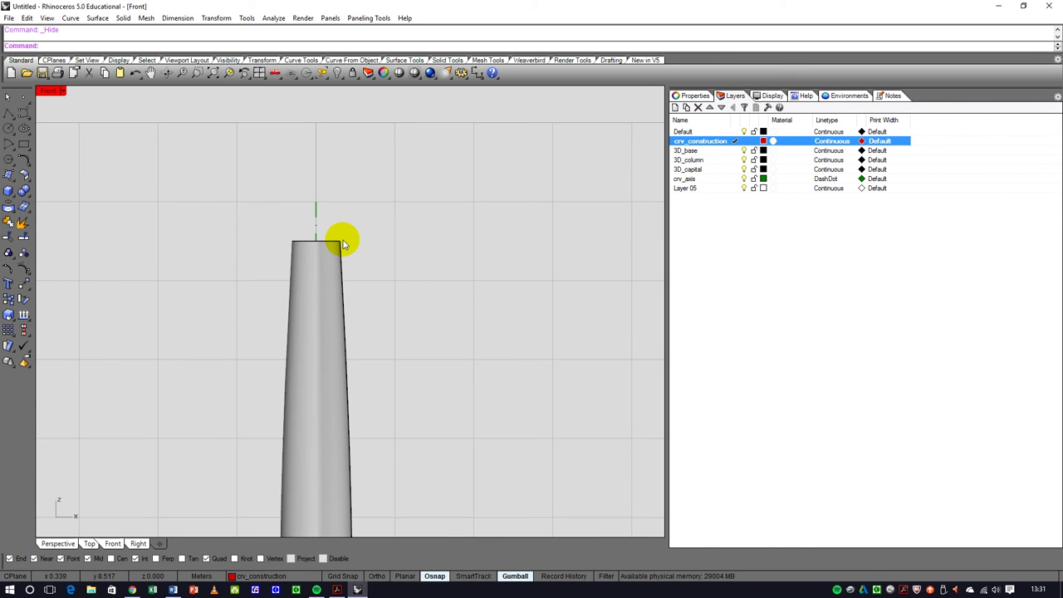
{"action": "scroll", "coordinate": [342, 241], "scroll_direction": "down", "scroll_amount": 3}
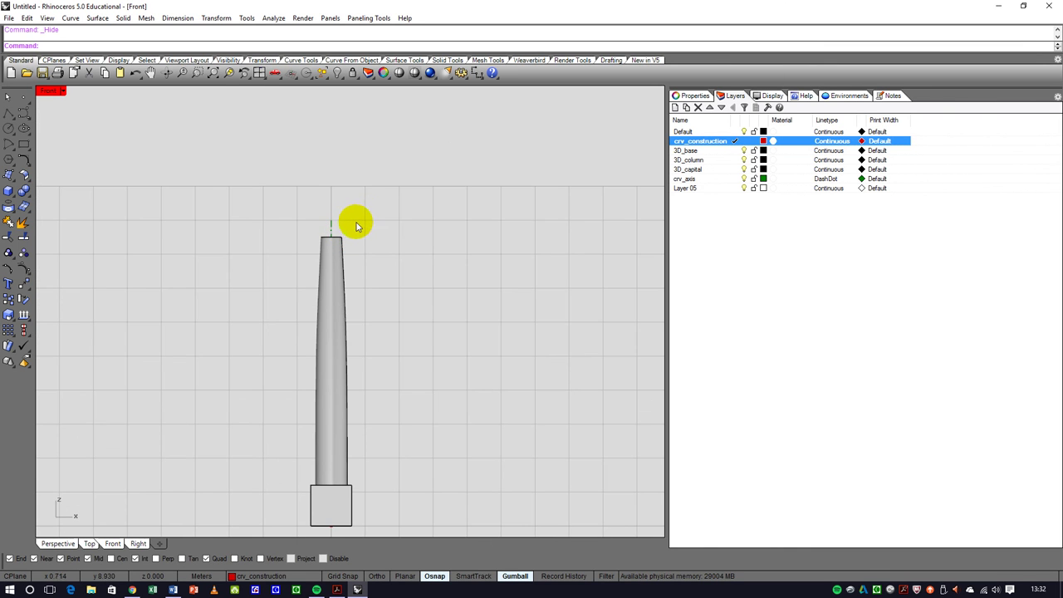
{"action": "scroll", "coordinate": [344, 233], "scroll_direction": "up", "scroll_amount": 3}
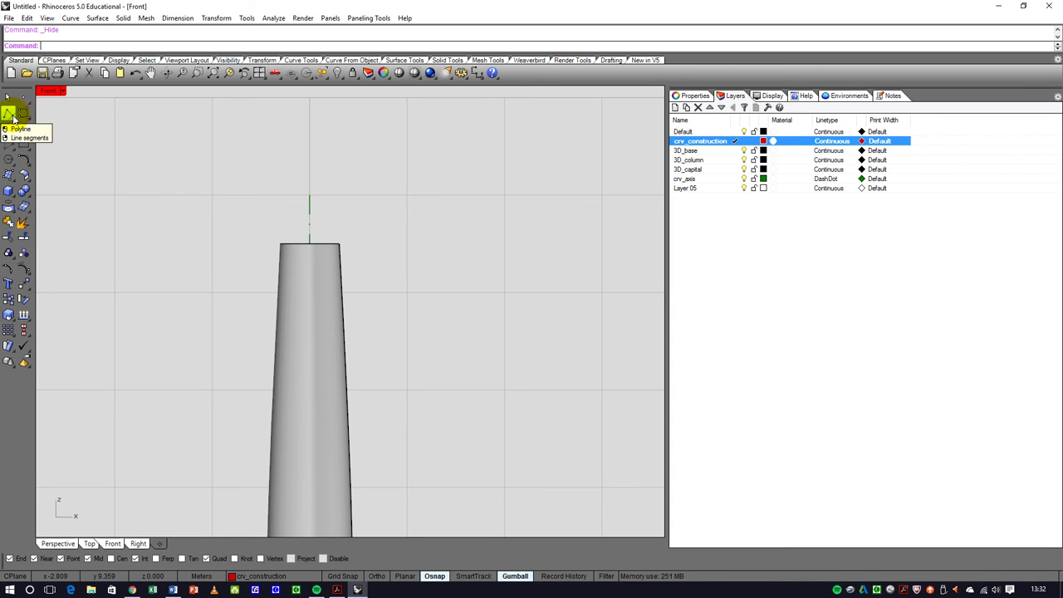
{"action": "left_click", "coordinate": [302, 61]}
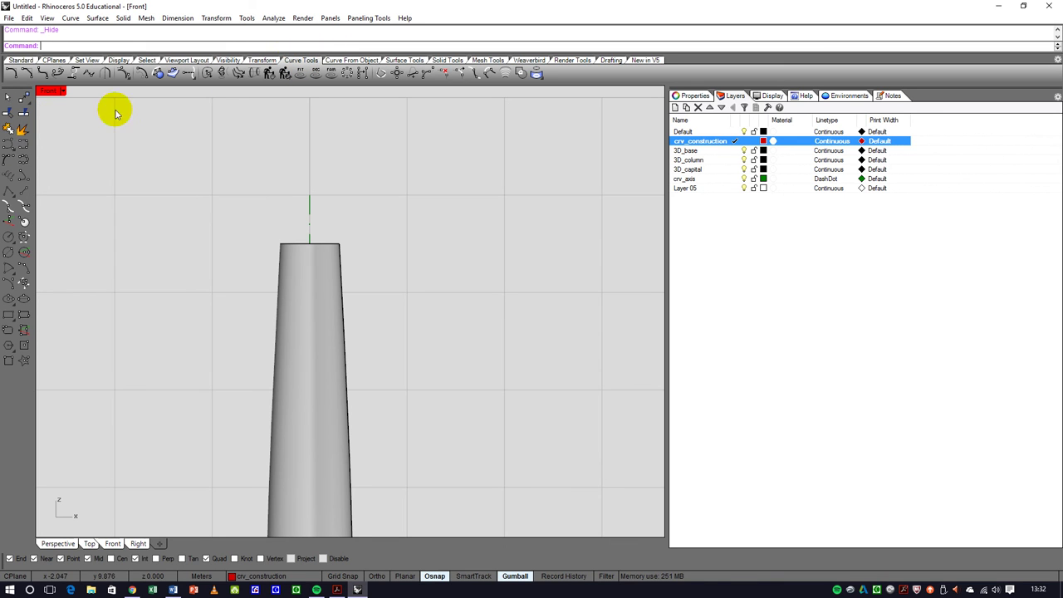
{"action": "left_click", "coordinate": [24, 146]}
{"action": "scroll", "coordinate": [357, 233], "scroll_direction": "up", "scroll_amount": 5}
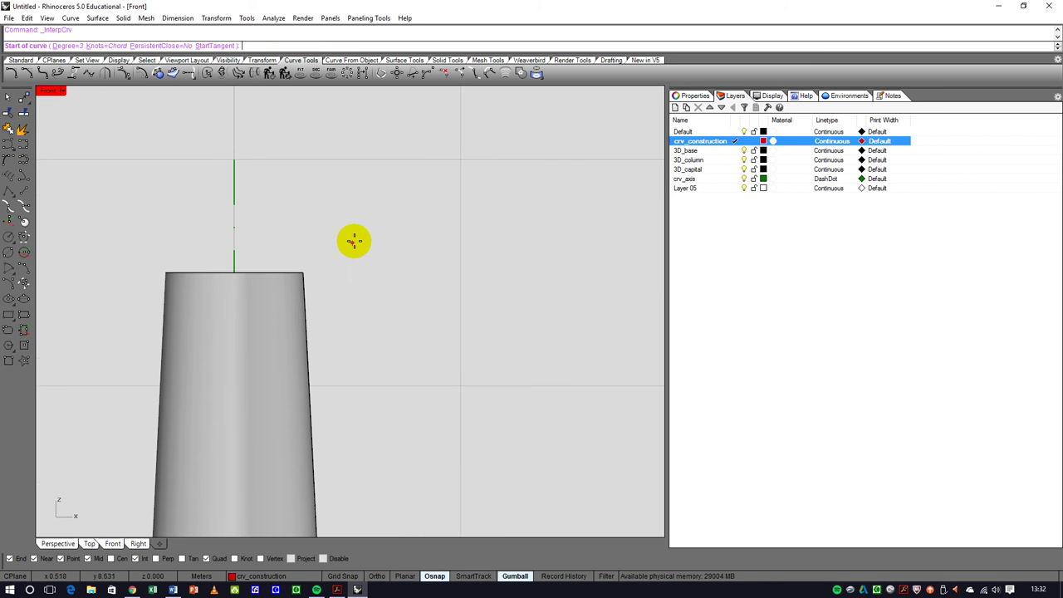
{"action": "left_click", "coordinate": [308, 266]}
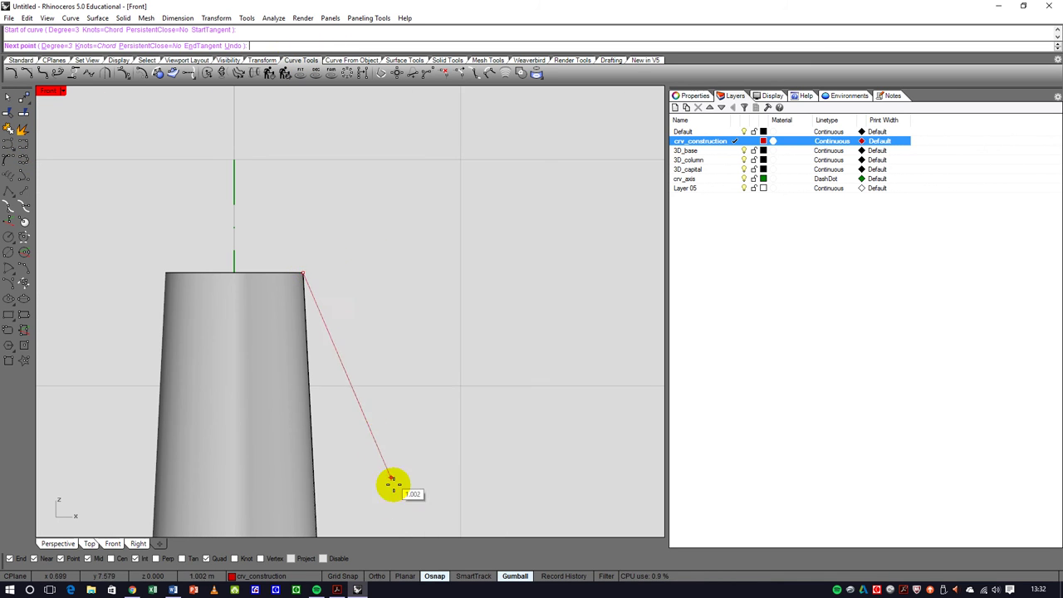
{"action": "left_click", "coordinate": [376, 576]}
{"action": "left_click", "coordinate": [303, 258]}
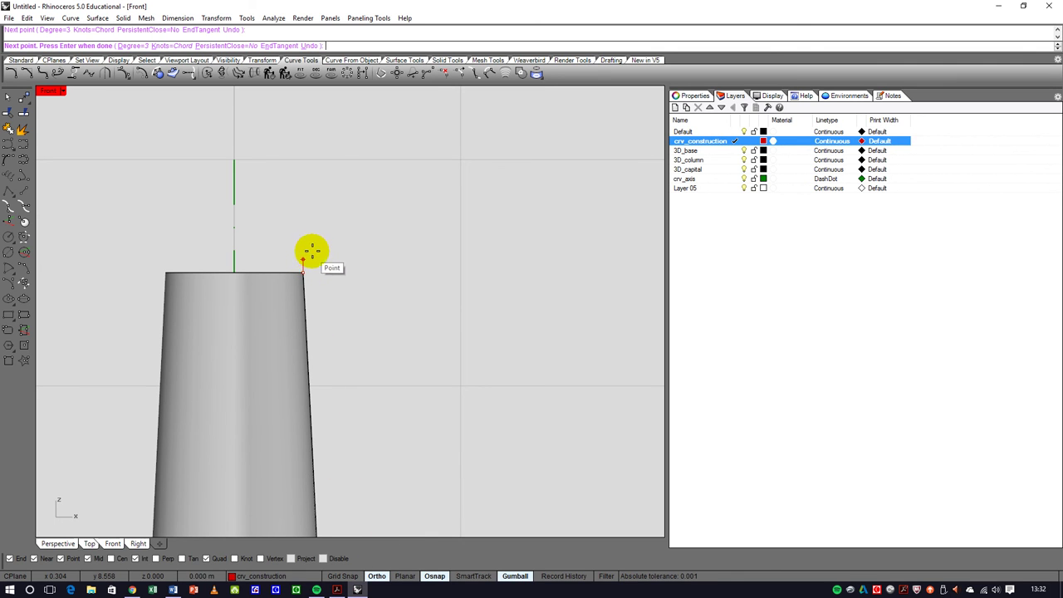
- With Ortho off, continue the interpolated curve outward and upward into an S-shaped capital profile and finish it
{"action": "left_click", "coordinate": [376, 576]}
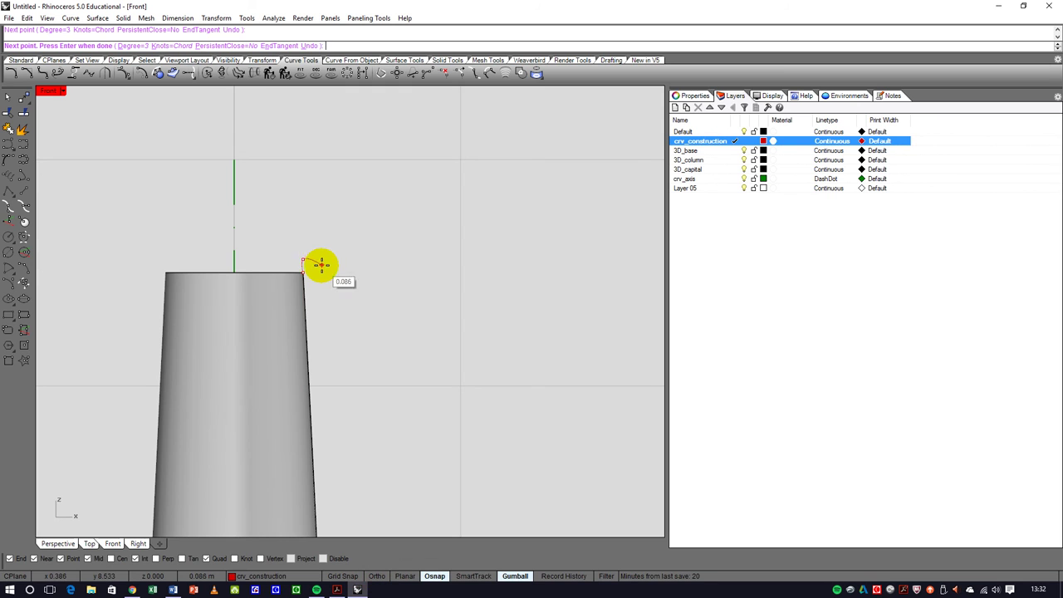
{"action": "left_click", "coordinate": [322, 240]}
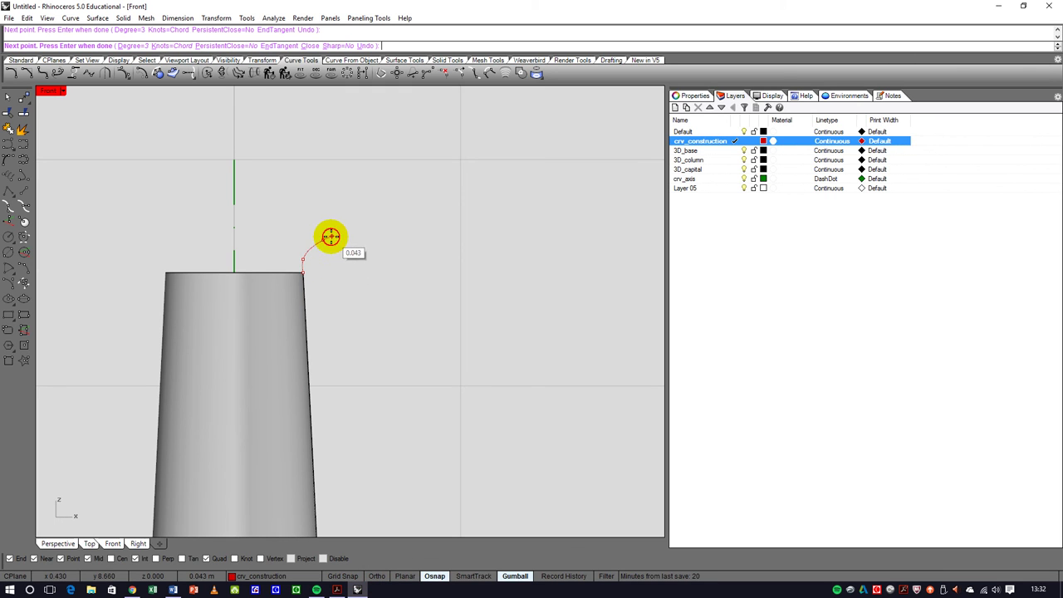
{"action": "left_click", "coordinate": [407, 182]}
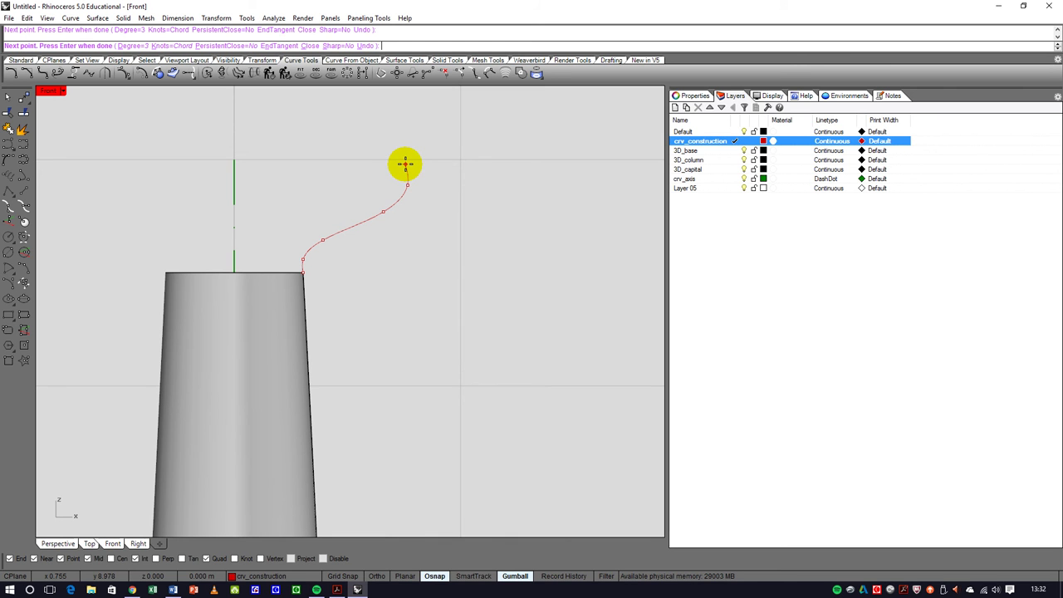
{"action": "right_click", "coordinate": [405, 164]}
{"action": "scroll", "coordinate": [434, 230], "scroll_direction": "down", "scroll_amount": 5}
{"action": "scroll", "coordinate": [449, 257], "scroll_direction": "up", "scroll_amount": 2}
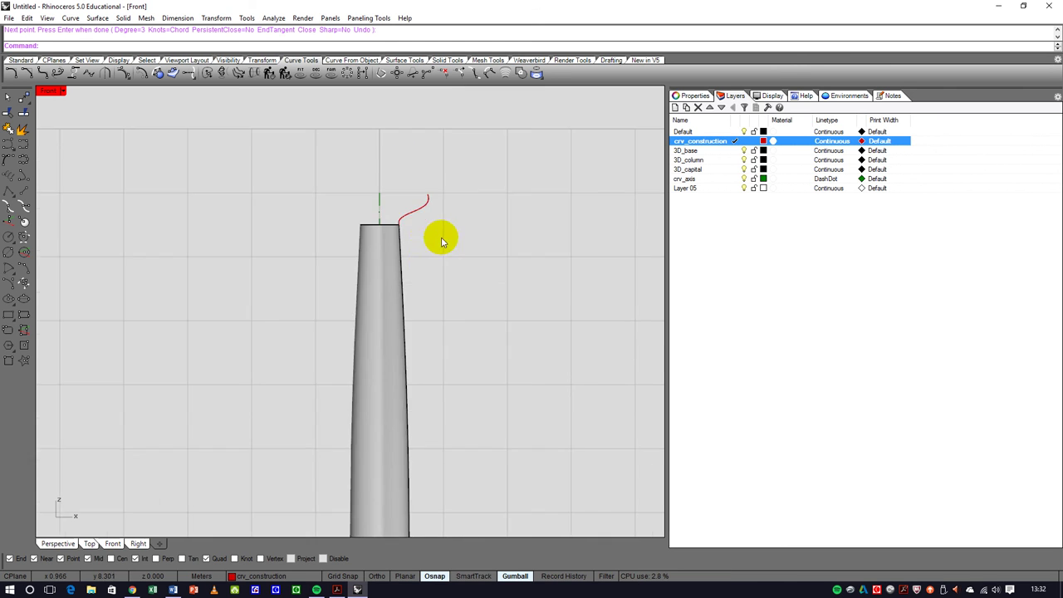
- Show the capital profile's control points and nudge two points near its lower end slightly outward from the shaft
{"action": "scroll", "coordinate": [432, 233], "scroll_direction": "up", "scroll_amount": 6}
{"action": "left_click", "coordinate": [369, 222]}
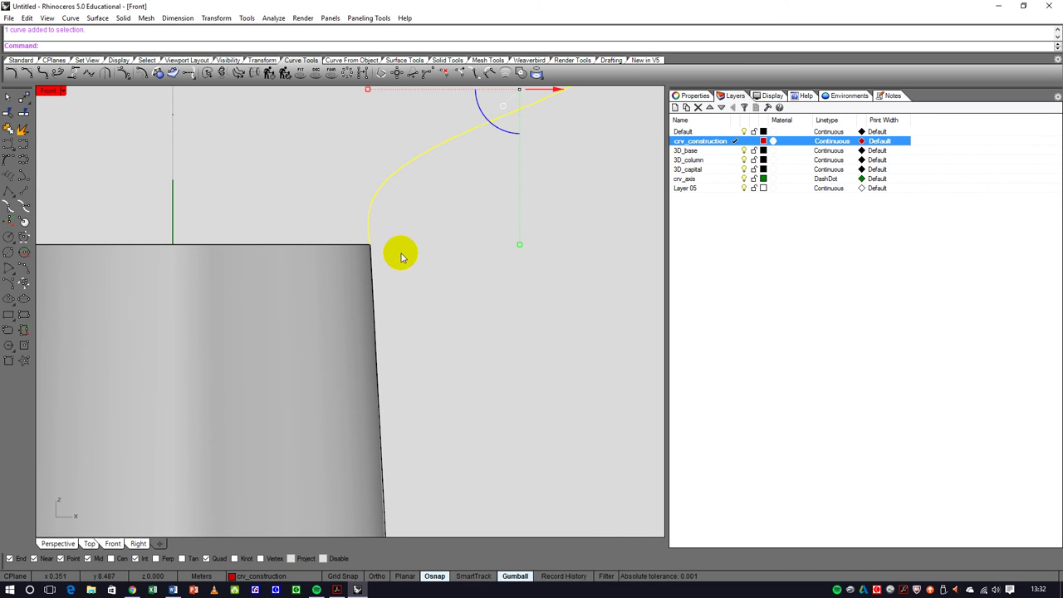
{"action": "left_click", "coordinate": [123, 73]}
{"action": "scroll", "coordinate": [380, 231], "scroll_direction": "up", "scroll_amount": 1}
{"action": "left_click", "coordinate": [358, 234]}
{"action": "left_click_drag", "start_coordinate": [399, 234], "coordinate": [402, 236]}
{"action": "left_click", "coordinate": [356, 156]}
{"action": "left_click_drag", "start_coordinate": [391, 157], "coordinate": [396, 157]}
- Reposition one upper control point and one mid-slope control point of the capital profile to smooth its bend
{"action": "scroll", "coordinate": [423, 209], "scroll_direction": "down", "scroll_amount": 4}
{"action": "scroll", "coordinate": [465, 230], "scroll_direction": "up", "scroll_amount": 3}
{"action": "scroll", "coordinate": [494, 156], "scroll_direction": "up", "scroll_amount": 3}
{"action": "left_click", "coordinate": [459, 200]}
{"action": "left_click_drag", "start_coordinate": [486, 177], "coordinate": [481, 163]}
{"action": "scroll", "coordinate": [486, 233], "scroll_direction": "down", "scroll_amount": 3}
{"action": "scroll", "coordinate": [463, 273], "scroll_direction": "up", "scroll_amount": 1}
{"action": "left_click", "coordinate": [425, 309]}
{"action": "left_click_drag", "start_coordinate": [427, 308], "coordinate": [446, 273]}
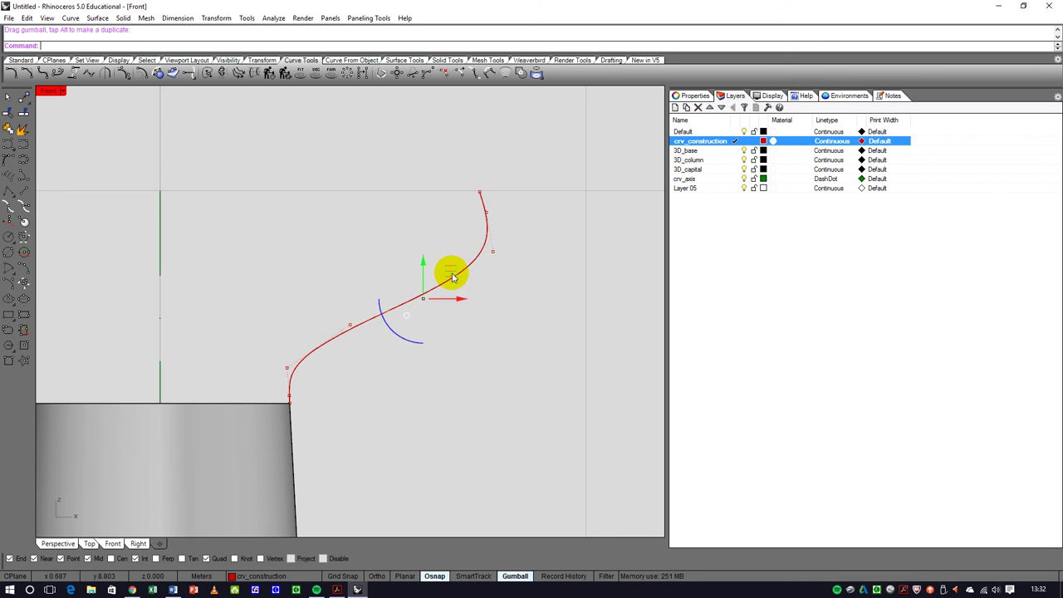
{"action": "scroll", "coordinate": [481, 290], "scroll_direction": "down", "scroll_amount": 3}
{"action": "left_click", "coordinate": [470, 359]}
- Show the capital profile's control points again and shift its three uppermost points horizontally outward together
{"action": "scroll", "coordinate": [451, 327], "scroll_direction": "down", "scroll_amount": 3}
{"action": "right_click_drag", "start_coordinate": [451, 327], "coordinate": [454, 285]}
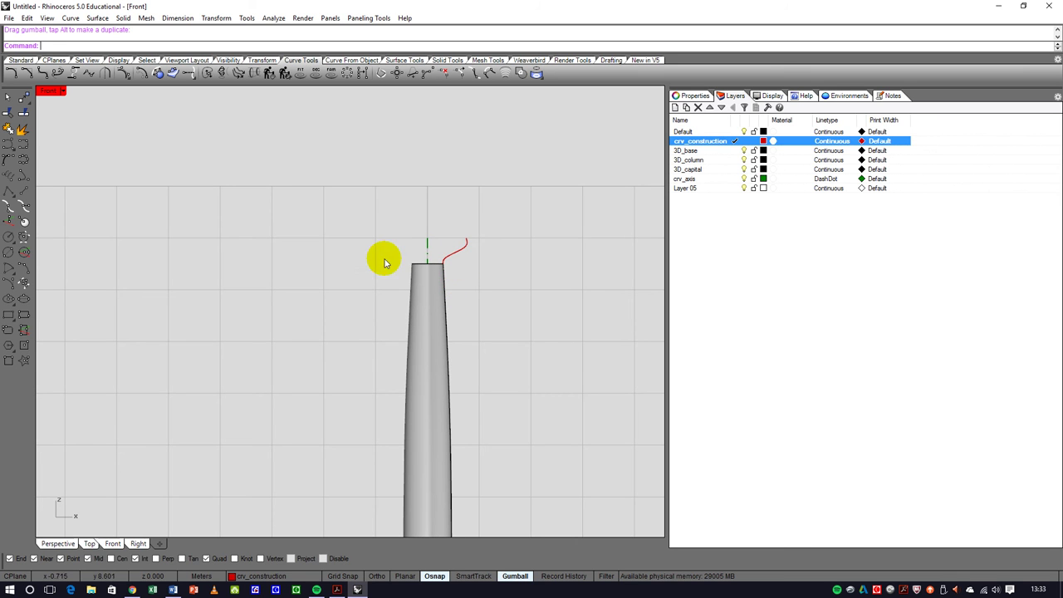
{"action": "scroll", "coordinate": [486, 281], "scroll_direction": "down", "scroll_amount": 3}
{"action": "scroll", "coordinate": [482, 299], "scroll_direction": "up", "scroll_amount": 2}
{"action": "scroll", "coordinate": [481, 294], "scroll_direction": "down", "scroll_amount": 1}
{"action": "scroll", "coordinate": [476, 238], "scroll_direction": "up", "scroll_amount": 3}
{"action": "left_click", "coordinate": [482, 212]}
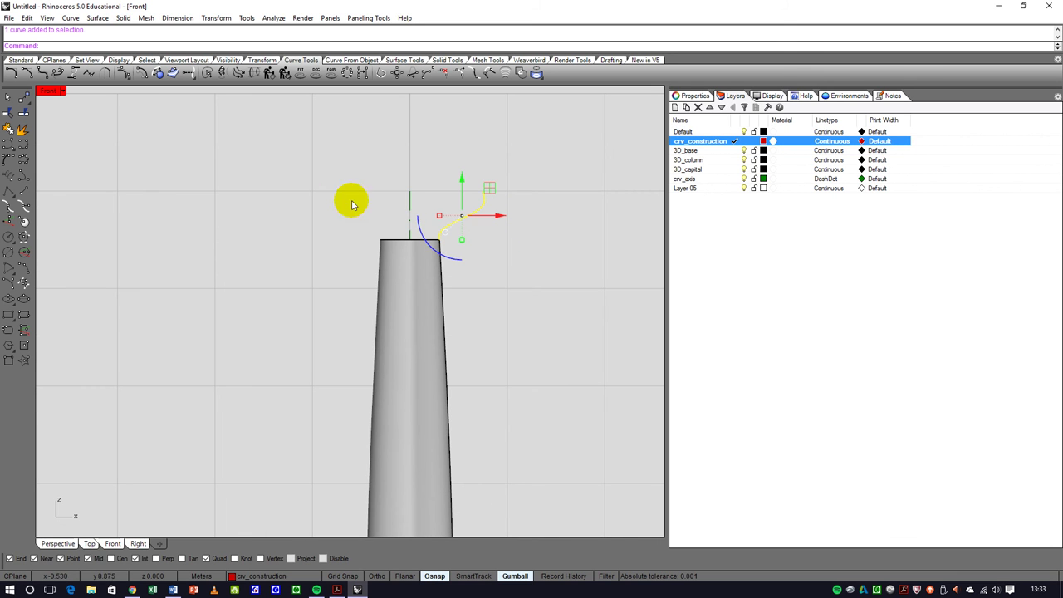
{"action": "left_click", "coordinate": [123, 73]}
{"action": "scroll", "coordinate": [432, 195], "scroll_direction": "up", "scroll_amount": 5}
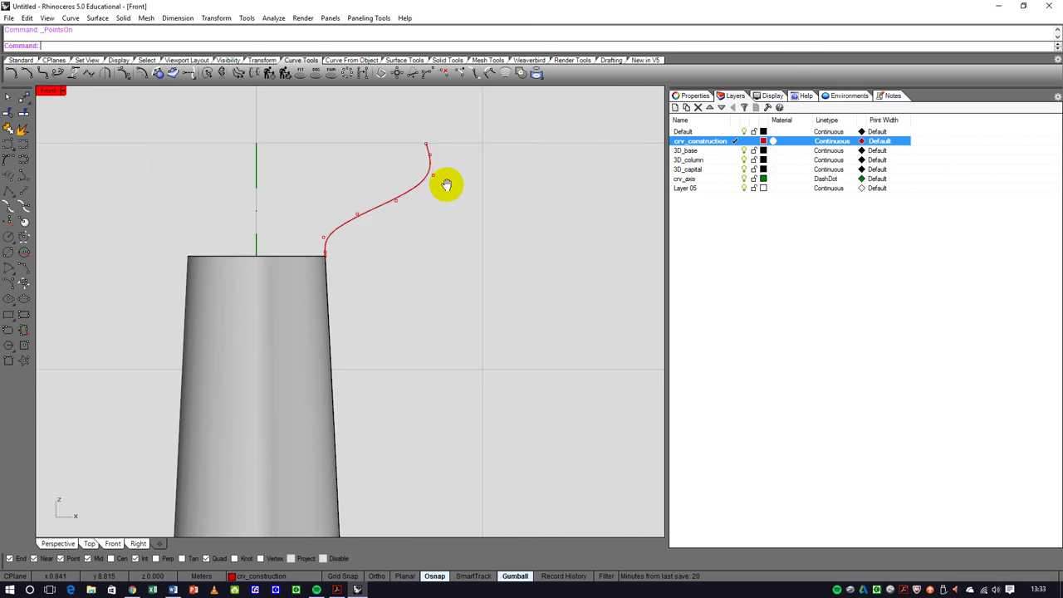
{"action": "left_click_drag", "start_coordinate": [391, 173], "coordinate": [450, 253]}
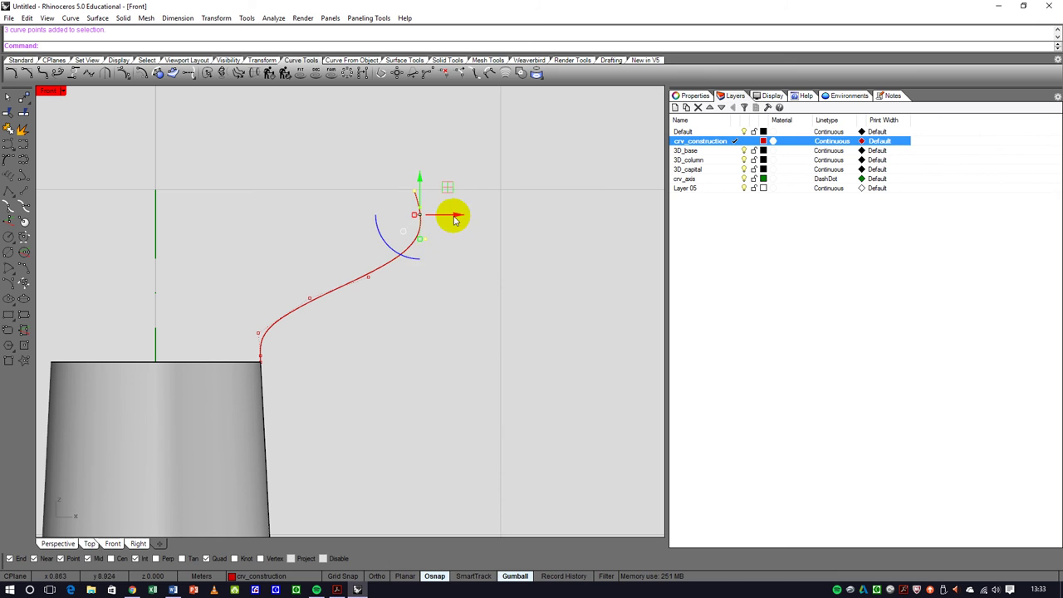
{"action": "left_click_drag", "start_coordinate": [458, 214], "coordinate": [481, 214]}
- Move the mid-slope control point of the capital profile inward and slightly down, and compare the profile with the whole column
{"action": "left_click", "coordinate": [368, 276]}
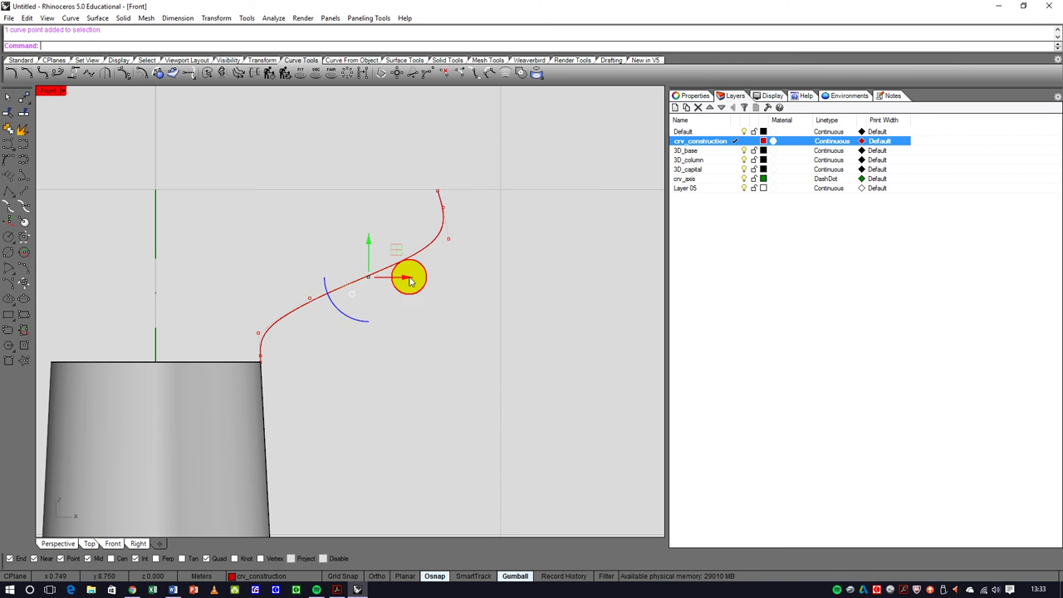
{"action": "left_click_drag", "start_coordinate": [396, 252], "coordinate": [349, 266]}
{"action": "scroll", "coordinate": [451, 280], "scroll_direction": "down", "scroll_amount": 5}
{"action": "scroll", "coordinate": [415, 268], "scroll_direction": "down", "scroll_amount": 5}
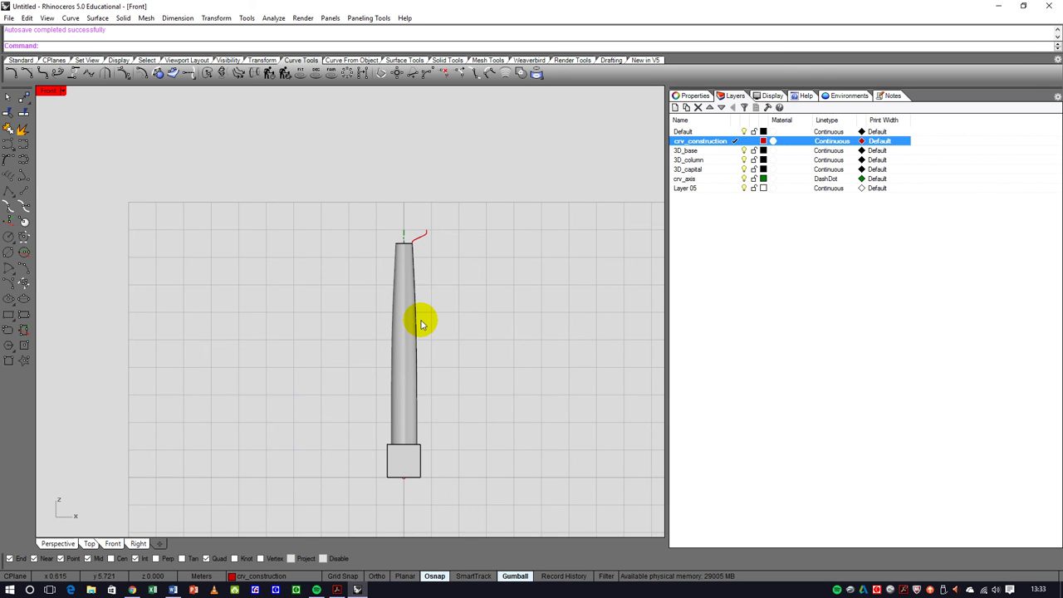
{"action": "scroll", "coordinate": [427, 239], "scroll_direction": "up", "scroll_amount": 3}
{"action": "scroll", "coordinate": [427, 253], "scroll_direction": "down", "scroll_amount": 3}
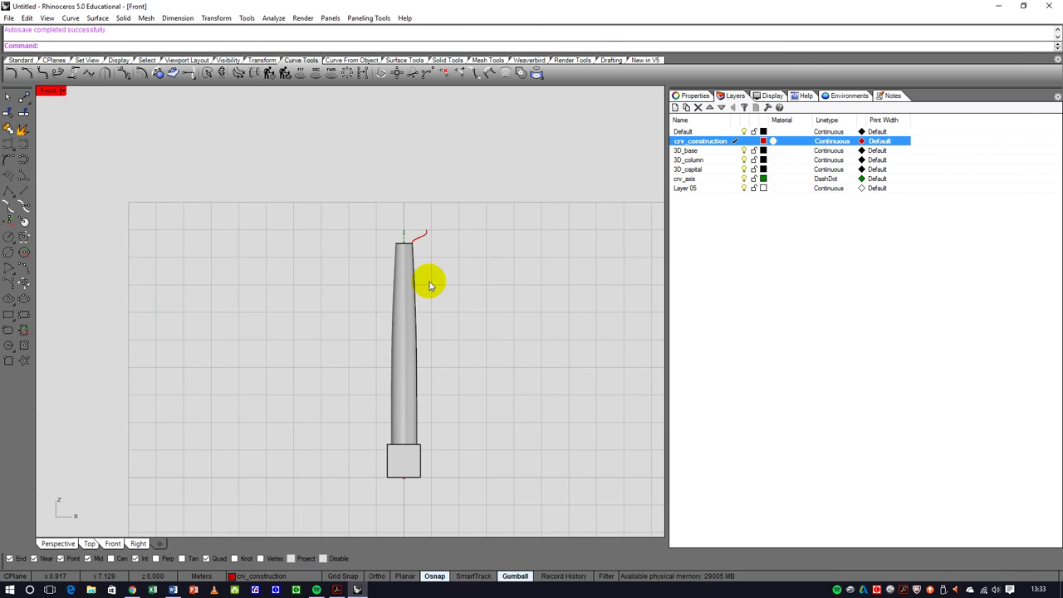
{"action": "scroll", "coordinate": [422, 236], "scroll_direction": "up", "scroll_amount": 3}
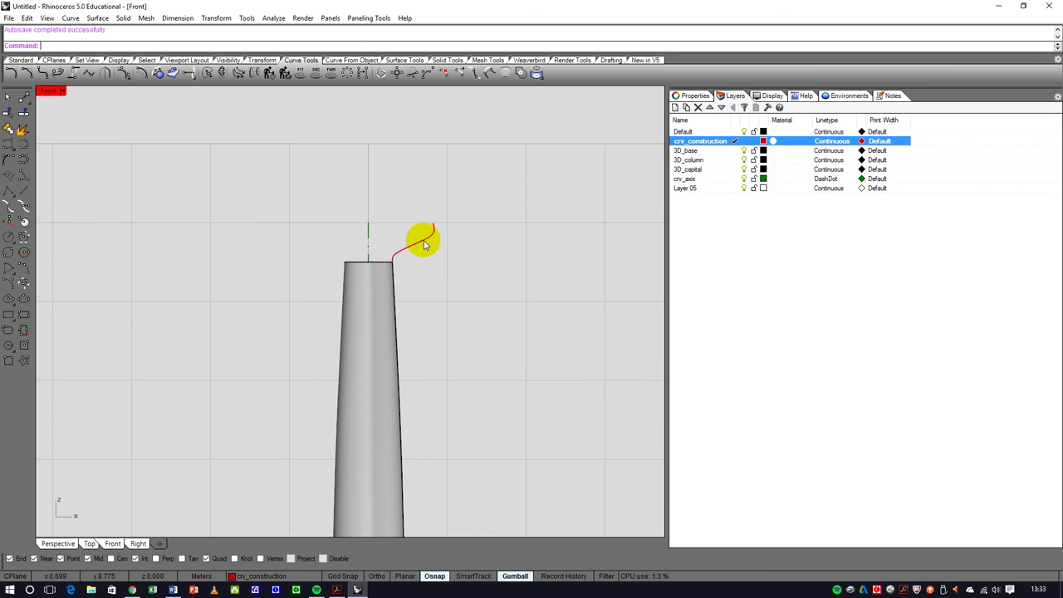
- Scale up the capital profile curve freehand, using its lower end at the shaft's corner as the base point
{"action": "left_click", "coordinate": [421, 242]}
{"action": "scroll", "coordinate": [399, 268], "scroll_direction": "up", "scroll_amount": 2}
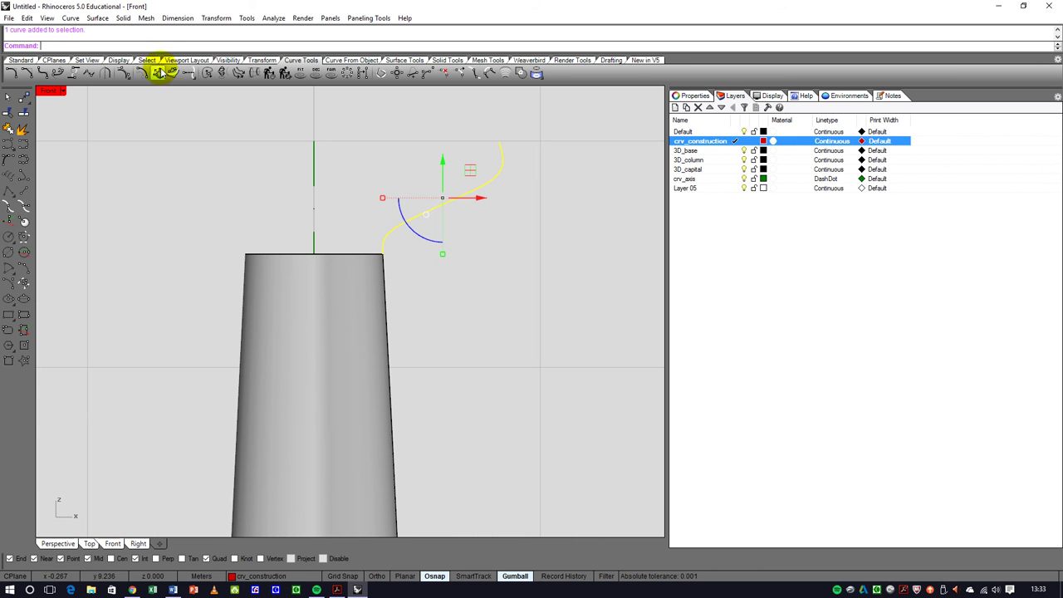
{"action": "left_click", "coordinate": [249, 60]}
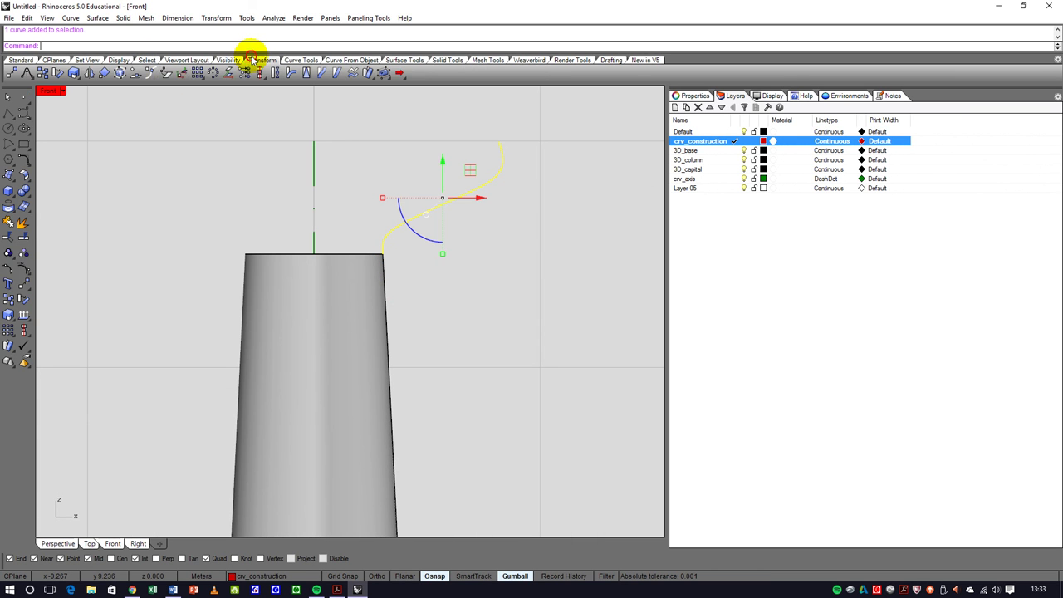
{"action": "left_click", "coordinate": [73, 73]}
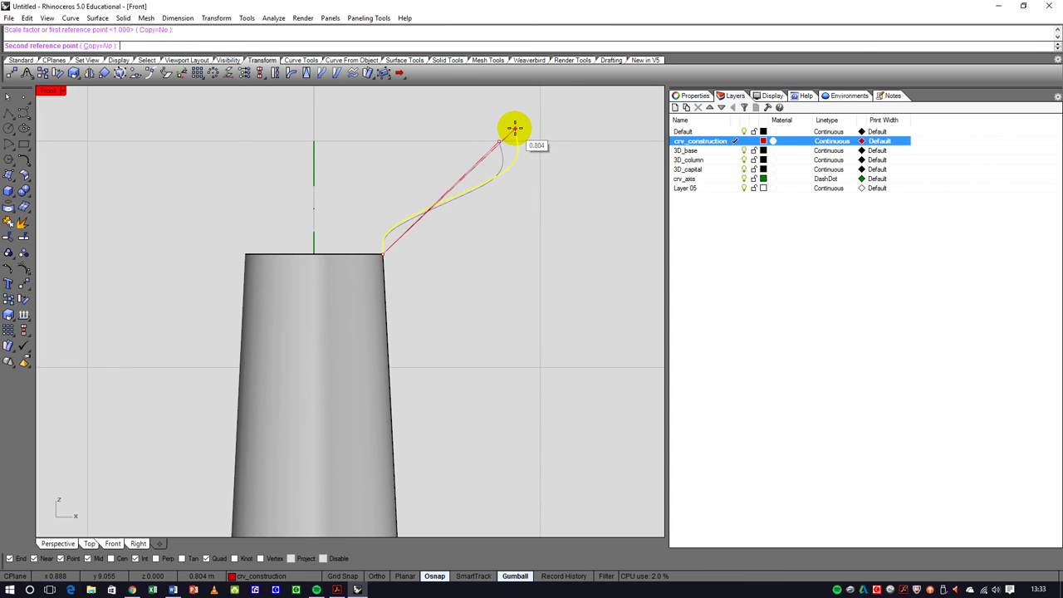
{"action": "left_click", "coordinate": [521, 124]}
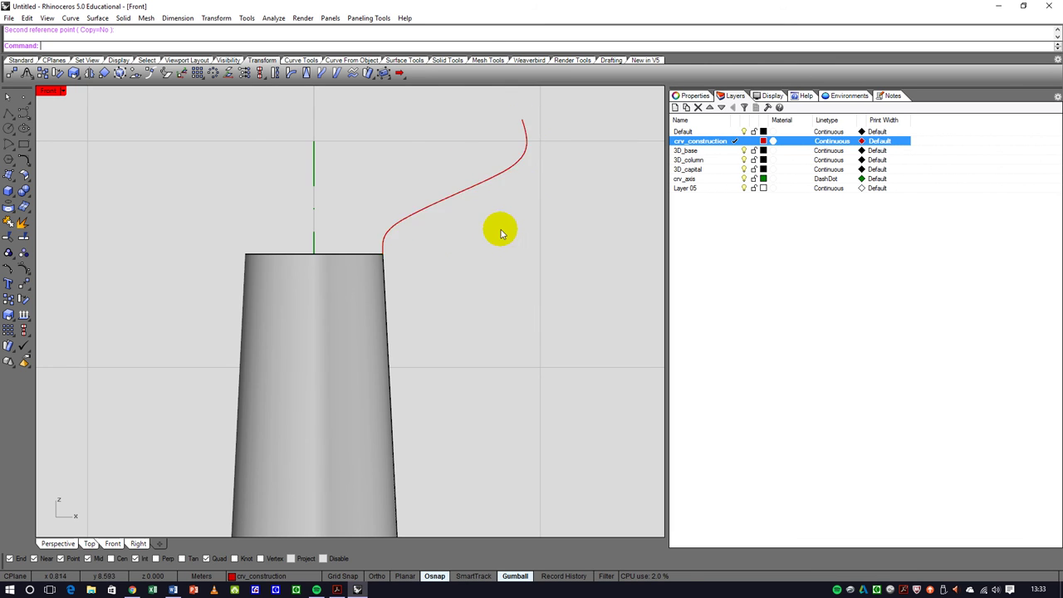
- Restore the four-viewport layout and check the capital profile on top of the column in the Perspective view
{"action": "scroll", "coordinate": [522, 190], "scroll_direction": "down", "scroll_amount": 5}
{"action": "scroll", "coordinate": [490, 312], "scroll_direction": "up", "scroll_amount": 2}
{"action": "scroll", "coordinate": [461, 233], "scroll_direction": "up", "scroll_amount": 3}
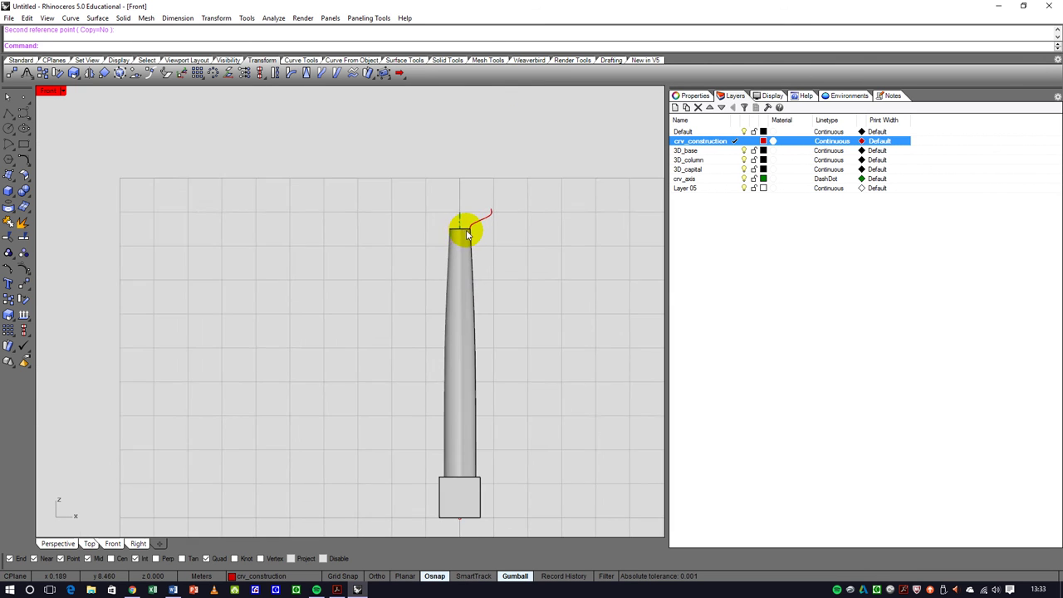
{"action": "double_click", "coordinate": [47, 92]}
{"action": "scroll", "coordinate": [499, 195], "scroll_direction": "down", "scroll_amount": 3}
{"action": "scroll", "coordinate": [490, 208], "scroll_direction": "up", "scroll_amount": 3}
{"action": "right_click_drag", "start_coordinate": [516, 189], "coordinate": [480, 169]}
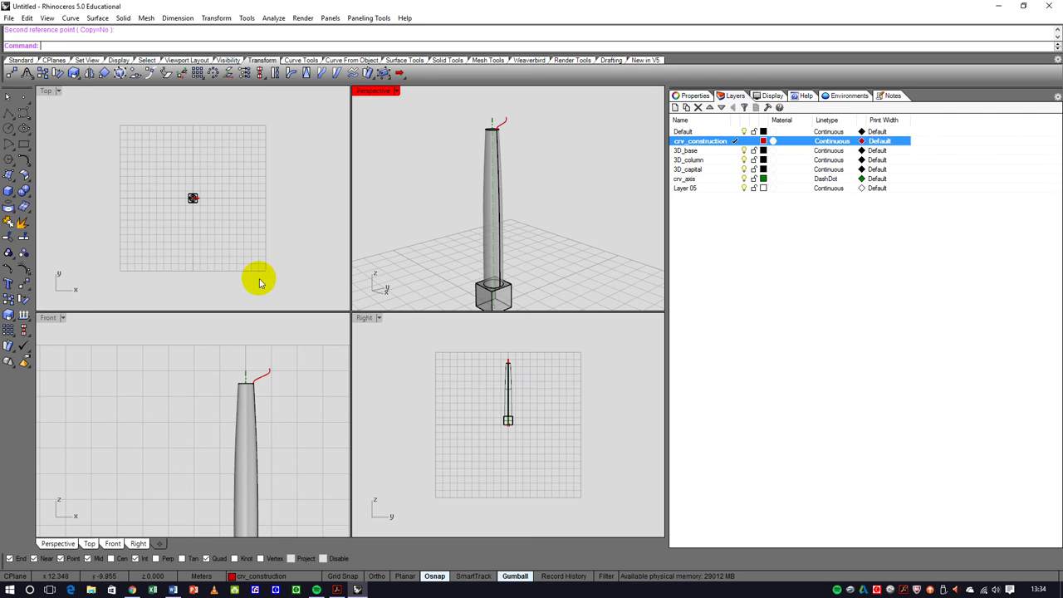
- Maximize the Perspective view and raise the dash-dot axis's uppermost control point freehand so the axis extends well above the capital profile
{"action": "double_click", "coordinate": [372, 94]}
{"action": "right_click_drag", "start_coordinate": [373, 173], "coordinate": [373, 214]}
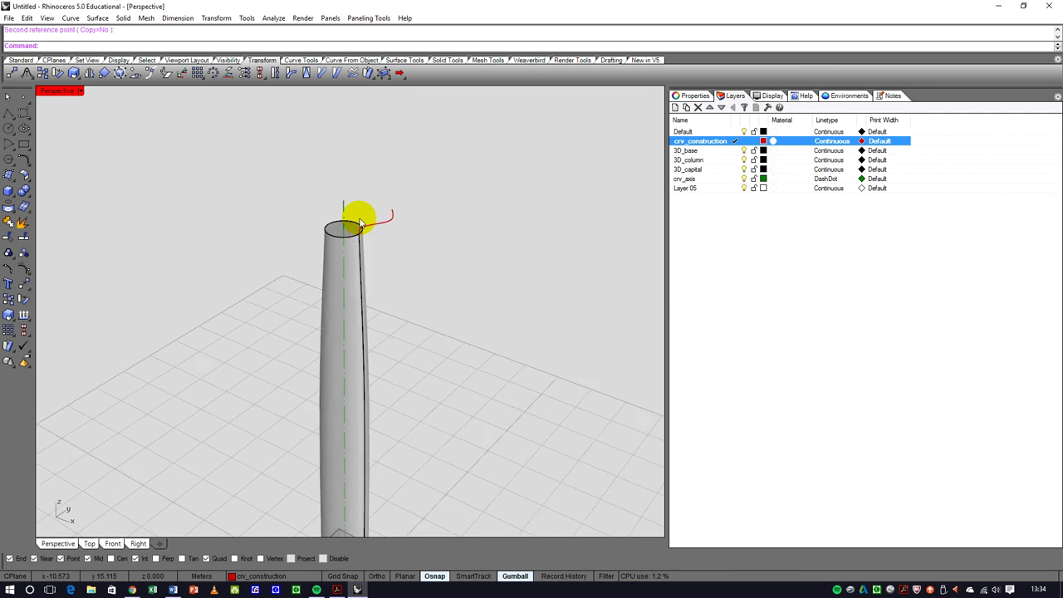
{"action": "scroll", "coordinate": [373, 213], "scroll_direction": "up", "scroll_amount": 3}
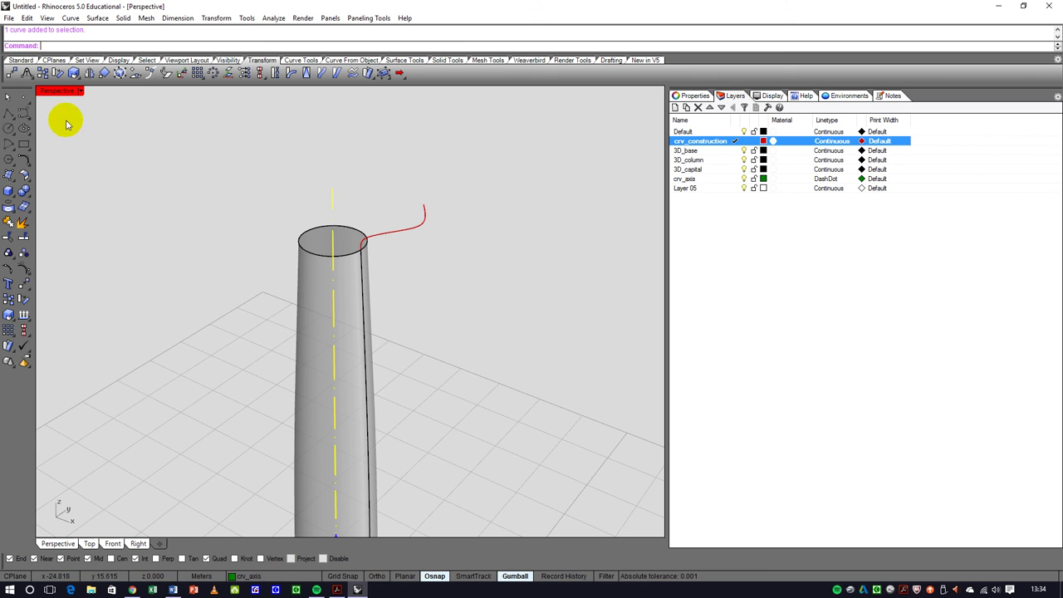
{"action": "left_click", "coordinate": [299, 60]}
{"action": "left_click", "coordinate": [134, 75]}
{"action": "scroll", "coordinate": [255, 186], "scroll_direction": "down", "scroll_amount": 3}
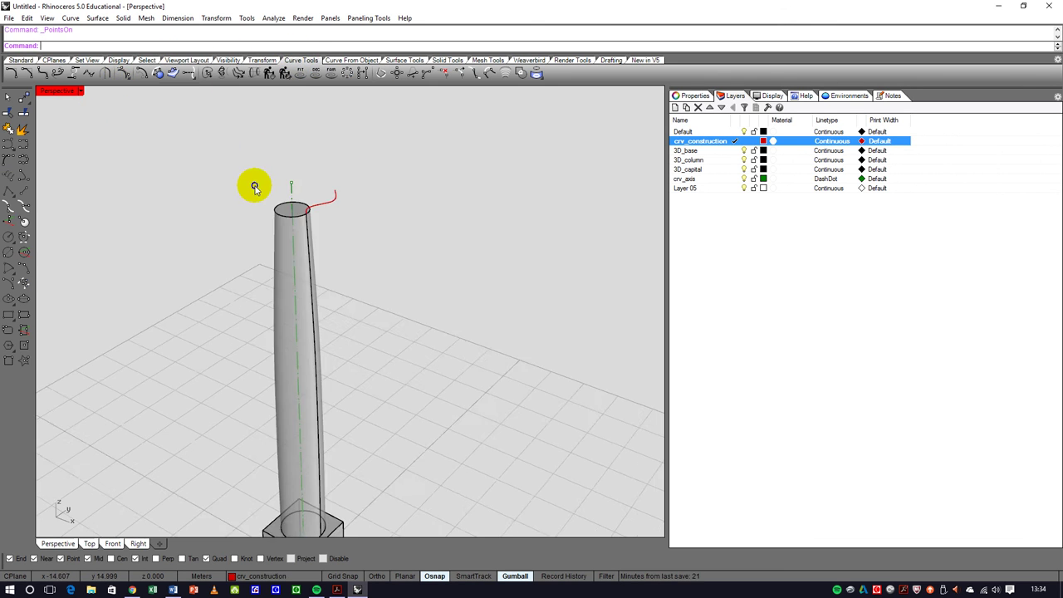
{"action": "left_click_drag", "start_coordinate": [277, 158], "coordinate": [297, 138]}
{"action": "scroll", "coordinate": [297, 203], "scroll_direction": "down", "scroll_amount": 2}
{"action": "right_click_drag", "start_coordinate": [332, 238], "coordinate": [304, 232]}
- Make 3D_capital the current layer and revolve the capital profile curve around the column axis from 0 through 360 degrees
{"action": "left_click", "coordinate": [735, 169]}
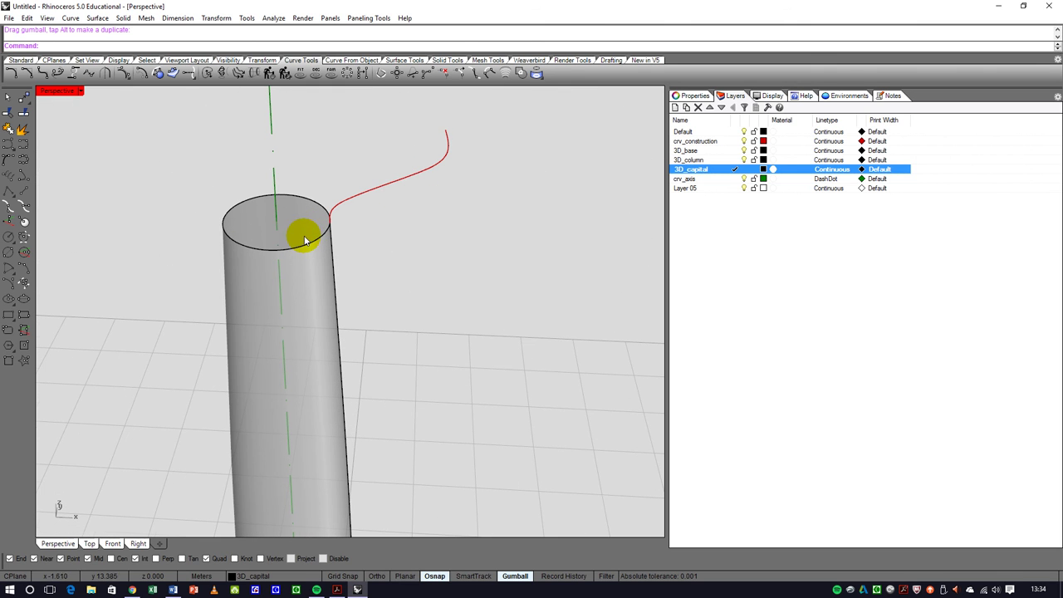
{"action": "left_click", "coordinate": [449, 60]}
{"action": "left_click", "coordinate": [400, 60]}
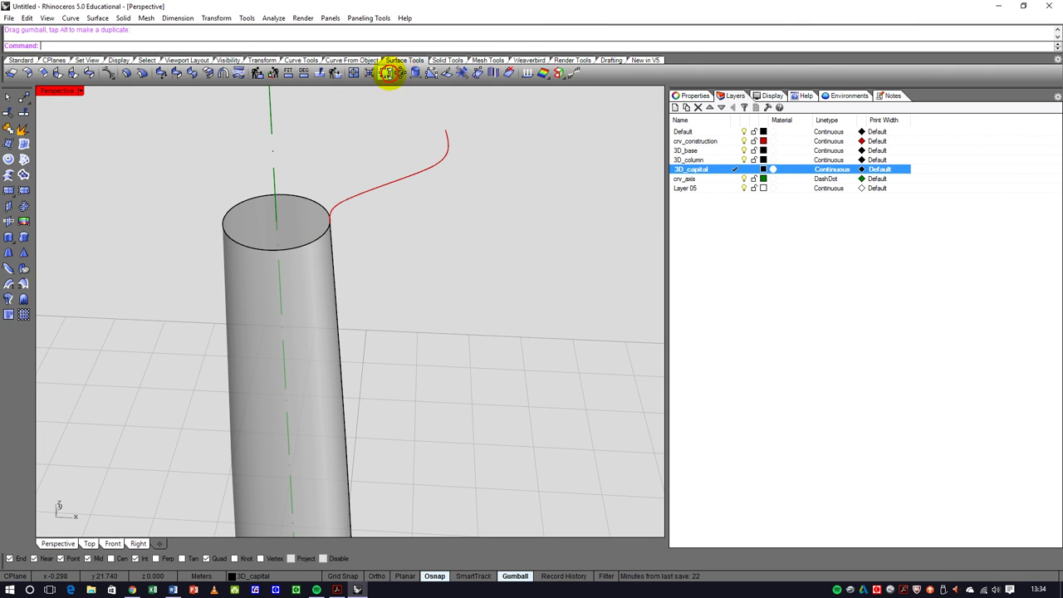
{"action": "left_click", "coordinate": [23, 301]}
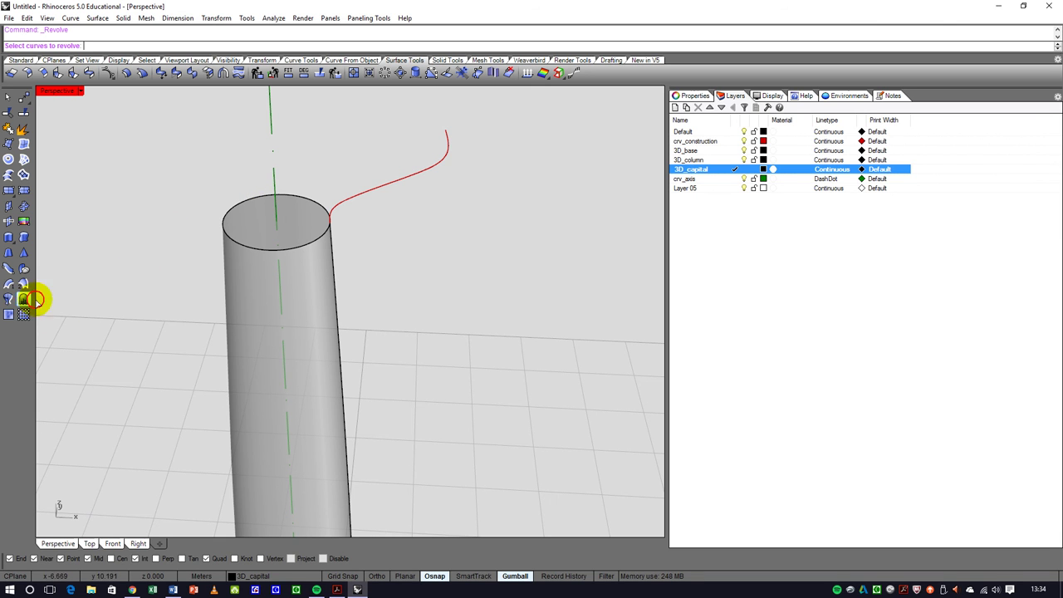
{"action": "left_click", "coordinate": [380, 185]}
{"action": "key", "text": "Return"}
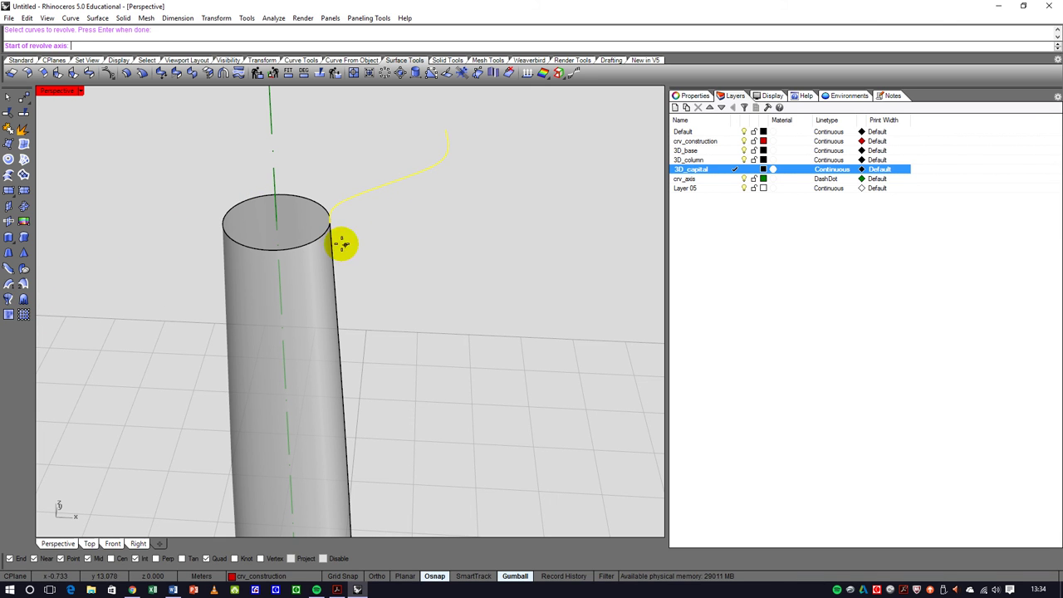
{"action": "scroll", "coordinate": [277, 218], "scroll_direction": "down", "scroll_amount": 2}
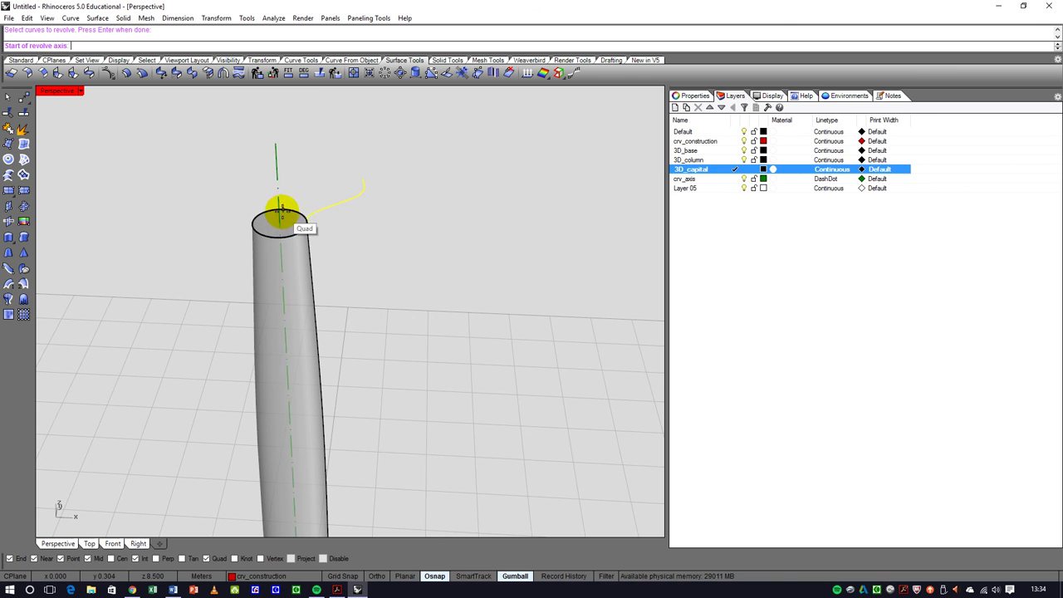
{"action": "left_click", "coordinate": [279, 196]}
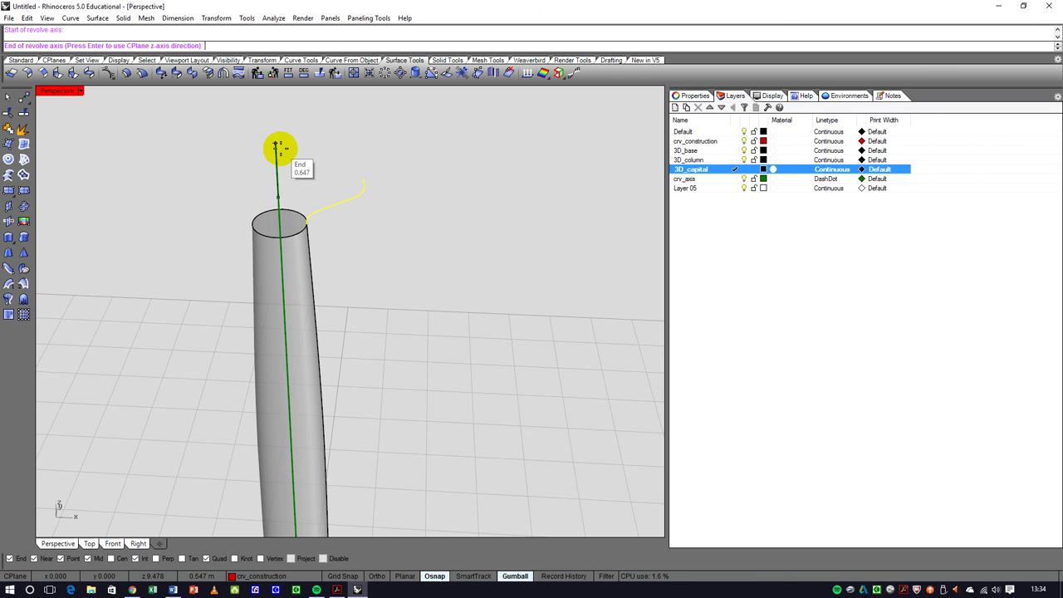
{"action": "left_click", "coordinate": [277, 146]}
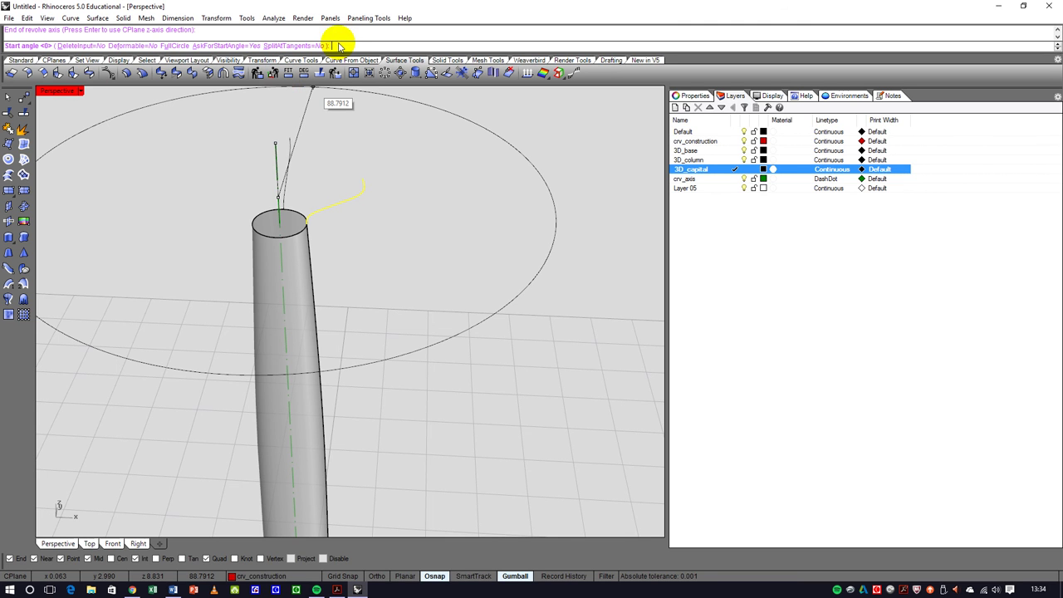
{"action": "type", "text": "0"}
{"action": "key", "text": "Return"}
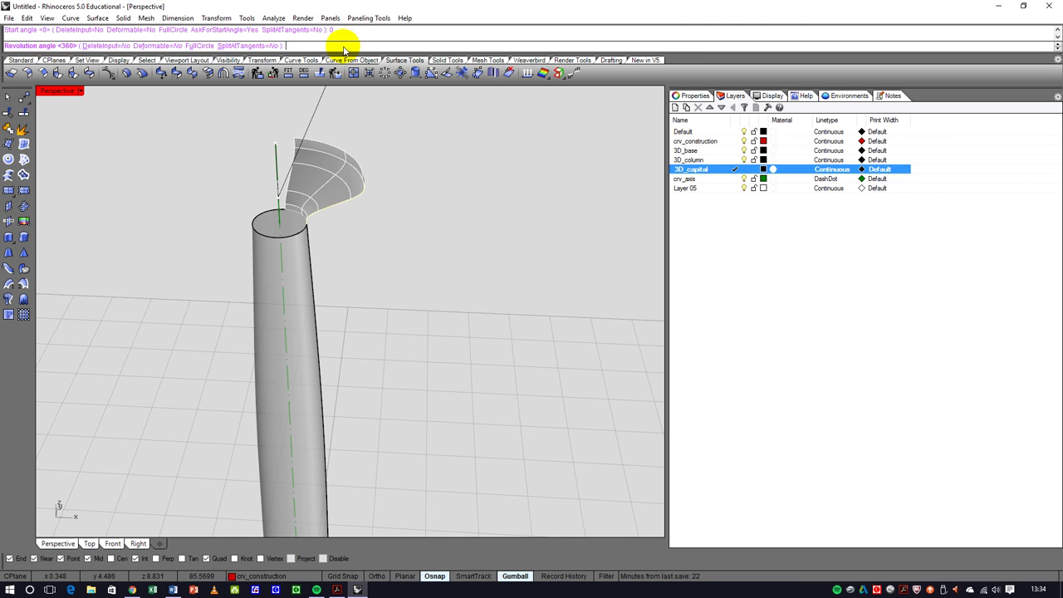
{"action": "key", "text": "Return"}
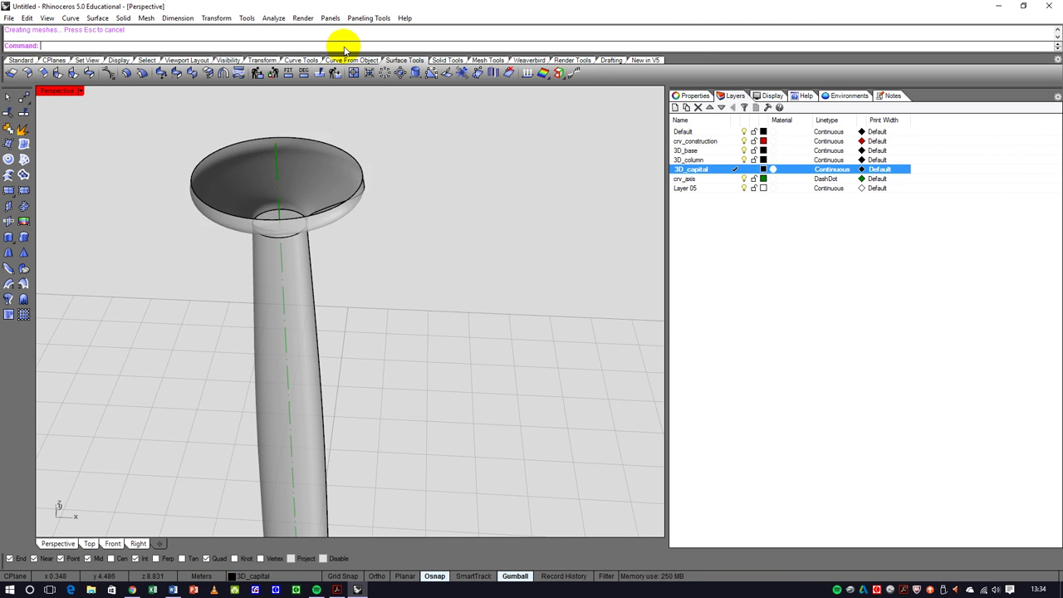
- Inspect the revolved capital's shape and its proportion to the whole column from the side and from above
{"action": "scroll", "coordinate": [364, 241], "scroll_direction": "down", "scroll_amount": 6}
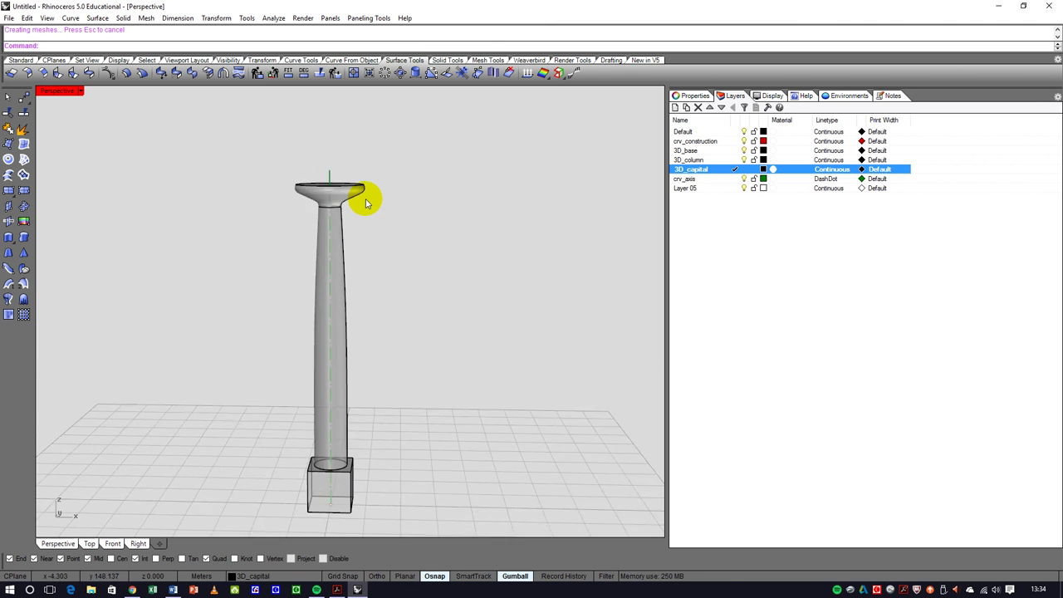
{"action": "scroll", "coordinate": [369, 236], "scroll_direction": "up", "scroll_amount": 6}
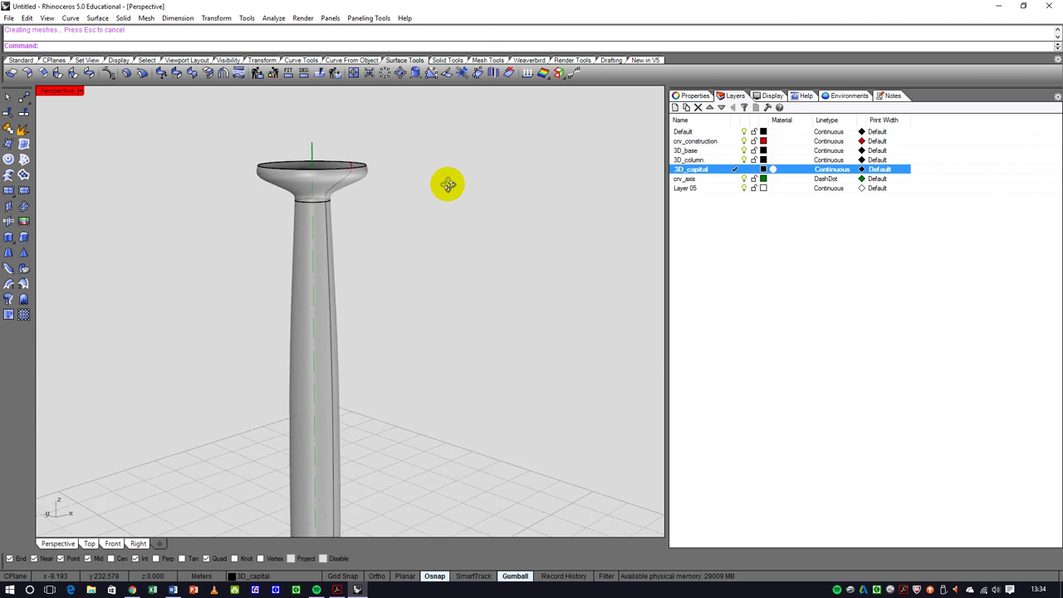
{"action": "right_click_drag", "start_coordinate": [405, 189], "coordinate": [328, 204]}
{"action": "scroll", "coordinate": [326, 200], "scroll_direction": "up", "scroll_amount": 1}
{"action": "scroll", "coordinate": [334, 199], "scroll_direction": "down", "scroll_amount": 5}
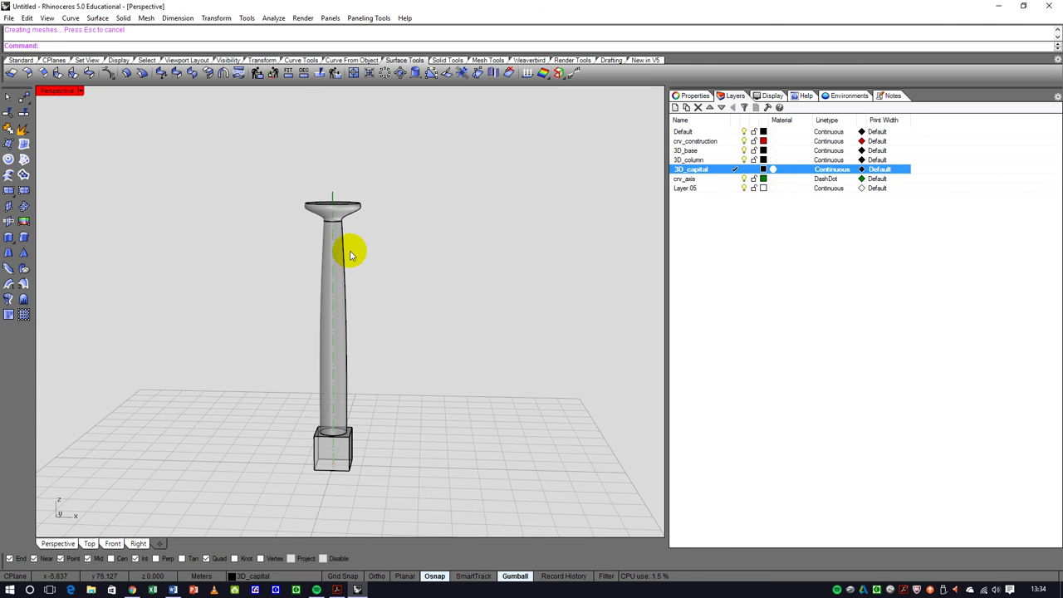
{"action": "right_click_drag", "start_coordinate": [368, 398], "coordinate": [361, 237]}
{"action": "scroll", "coordinate": [357, 243], "scroll_direction": "up", "scroll_amount": 5}
- Cap the open ends of the revolved capital surface to make it a closed solid, and check it by selecting it
{"action": "left_click", "coordinate": [328, 291]}
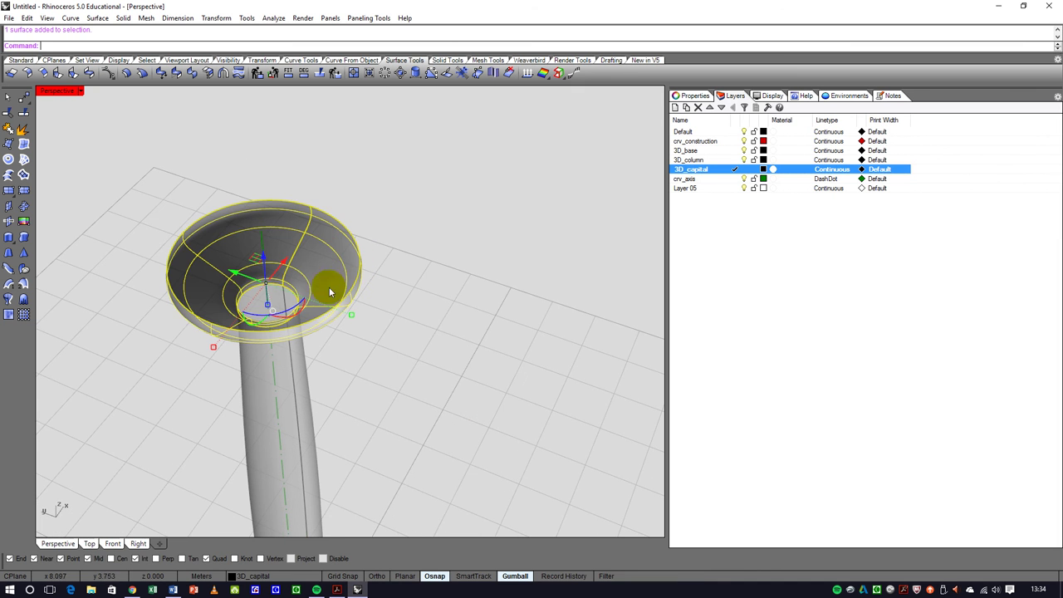
{"action": "left_click", "coordinate": [453, 61]}
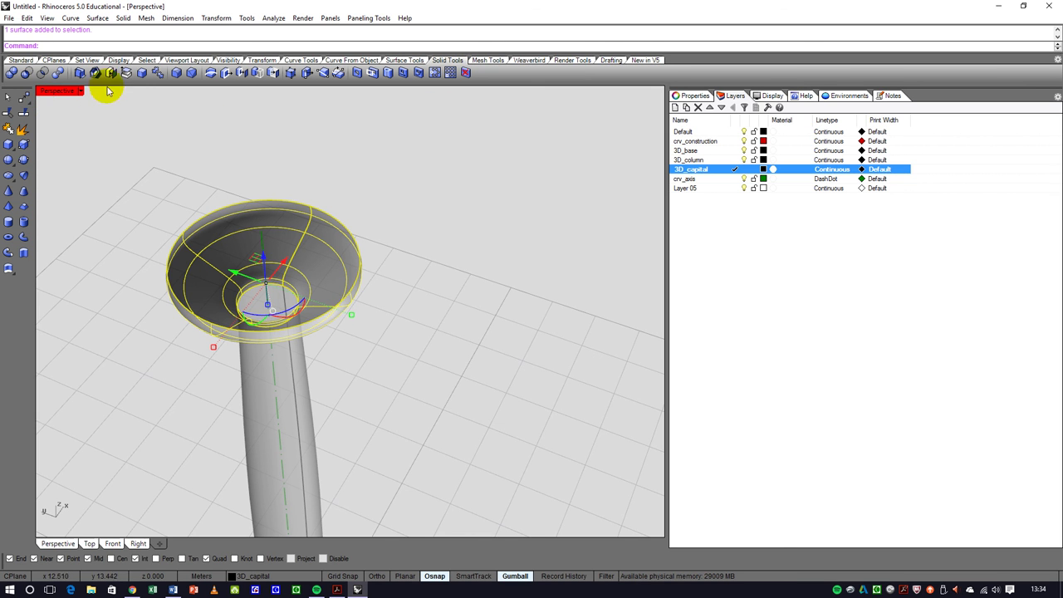
{"action": "right_click_drag", "start_coordinate": [394, 268], "coordinate": [442, 272]}
{"action": "scroll", "coordinate": [340, 229], "scroll_direction": "up", "scroll_amount": 8}
{"action": "scroll", "coordinate": [354, 246], "scroll_direction": "down", "scroll_amount": 4}
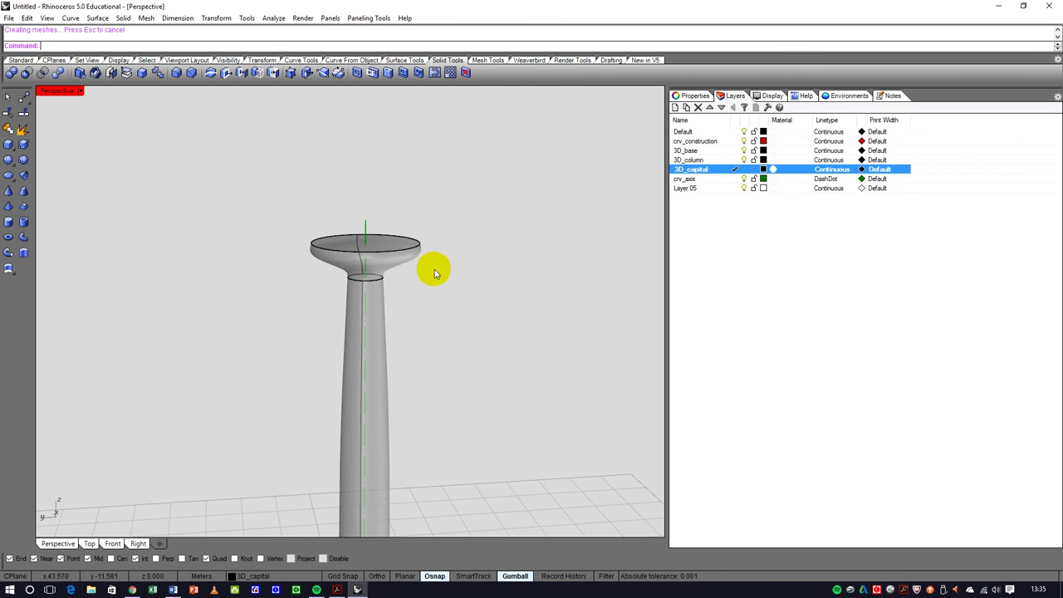
{"action": "left_click", "coordinate": [414, 263]}
{"action": "left_click", "coordinate": [451, 275]}
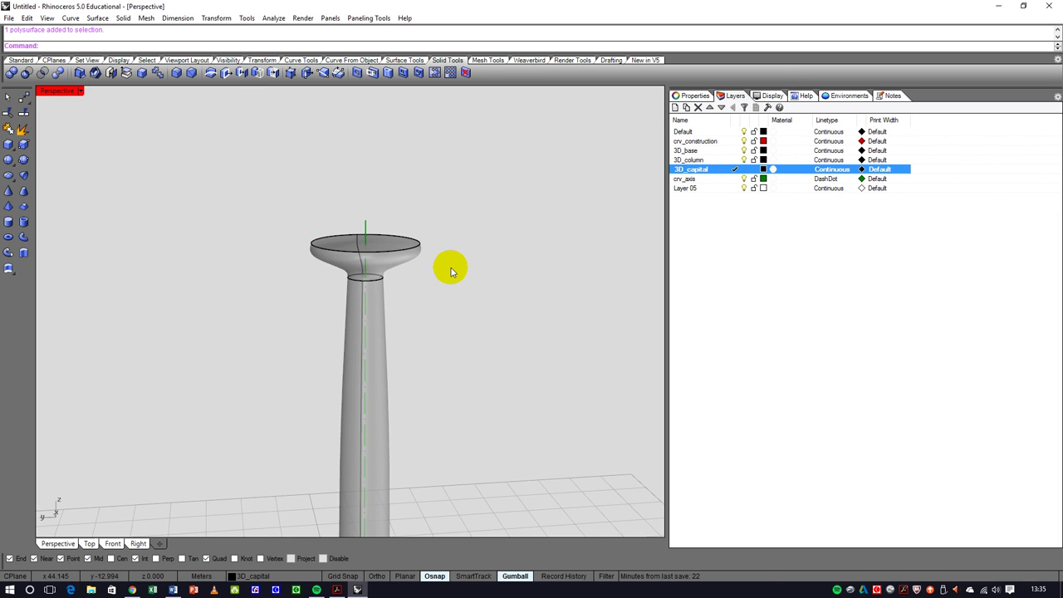
- Create a new layer named 3D_Abacus and make it the current layer
{"action": "scroll", "coordinate": [451, 273], "scroll_direction": "down", "scroll_amount": 3}
{"action": "right_click_drag", "start_coordinate": [451, 257], "coordinate": [420, 294]}
{"action": "scroll", "coordinate": [429, 291], "scroll_direction": "up", "scroll_amount": 3}
{"action": "scroll", "coordinate": [429, 291], "scroll_direction": "down", "scroll_amount": 3}
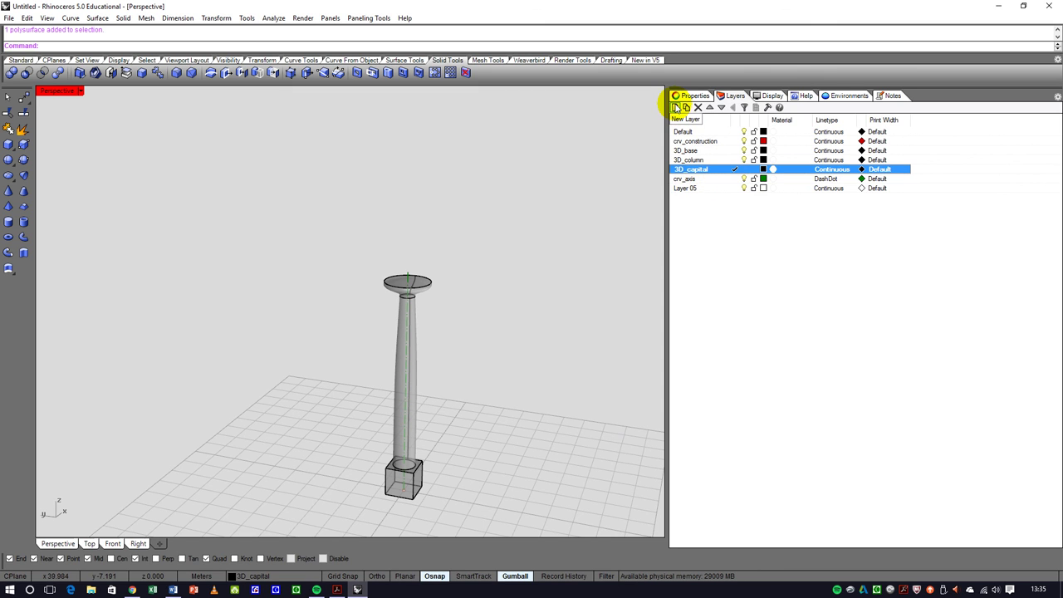
{"action": "left_click", "coordinate": [677, 108]}
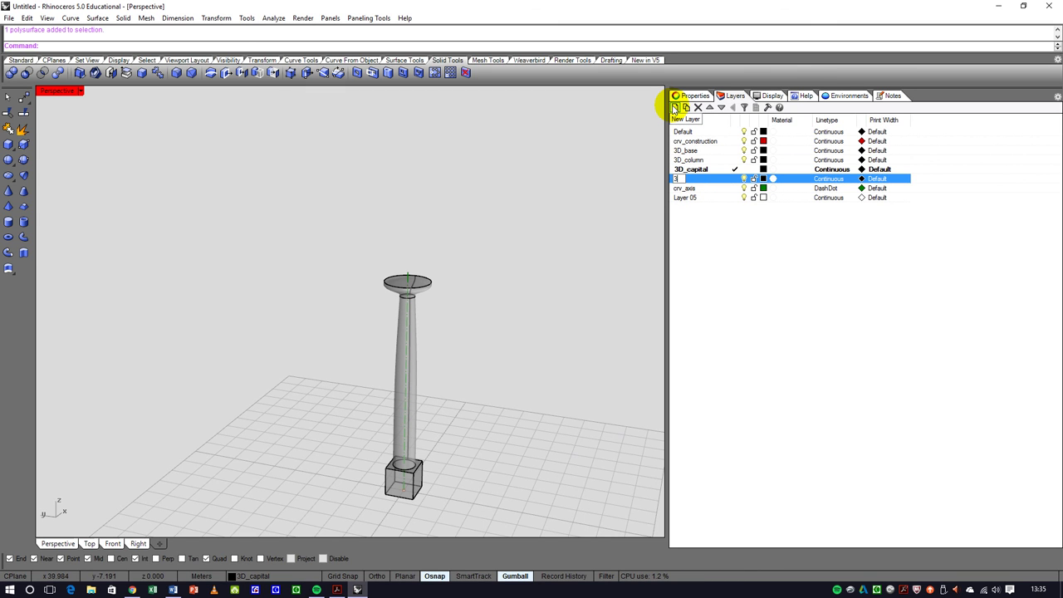
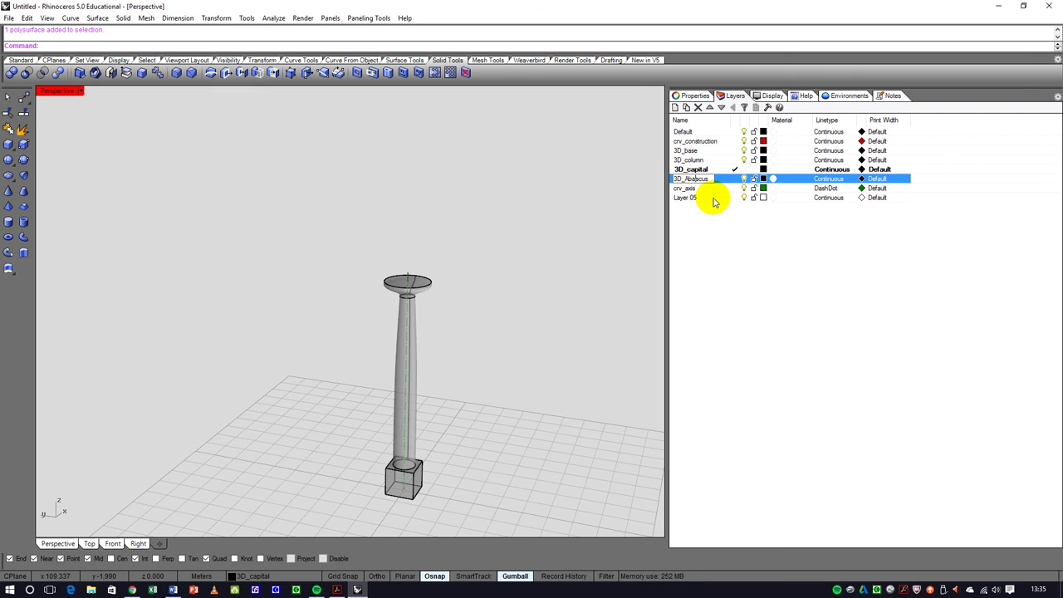
{"action": "left_click", "coordinate": [728, 252]}
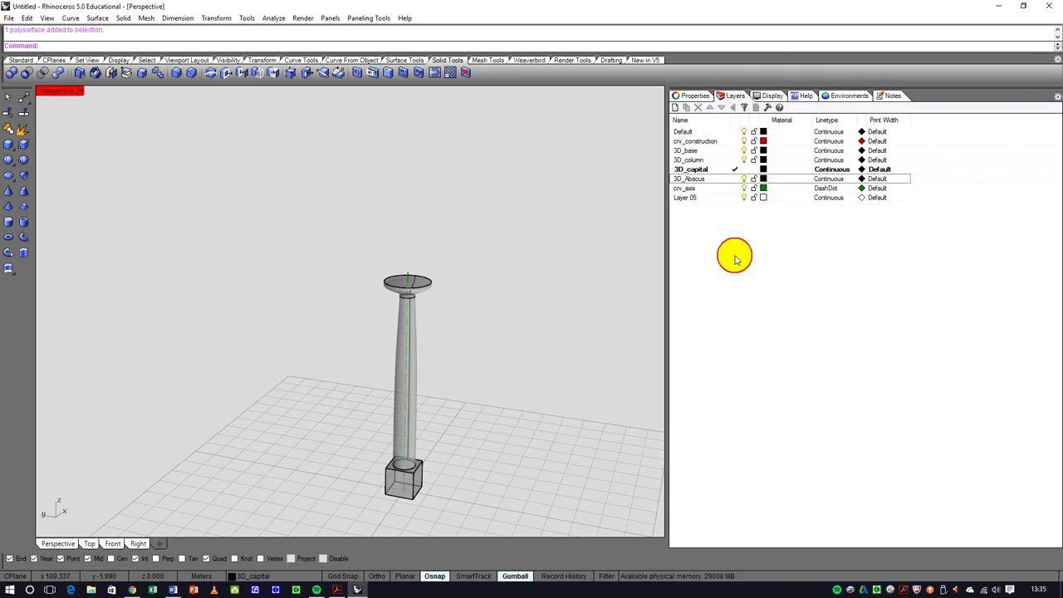
{"action": "left_click", "coordinate": [735, 179]}
- Create a bounding box around the capital, using the World coordinate system and Solids as output
{"action": "right_click_drag", "start_coordinate": [391, 323], "coordinate": [429, 318]}
{"action": "scroll", "coordinate": [429, 318], "scroll_direction": "up", "scroll_amount": 3}
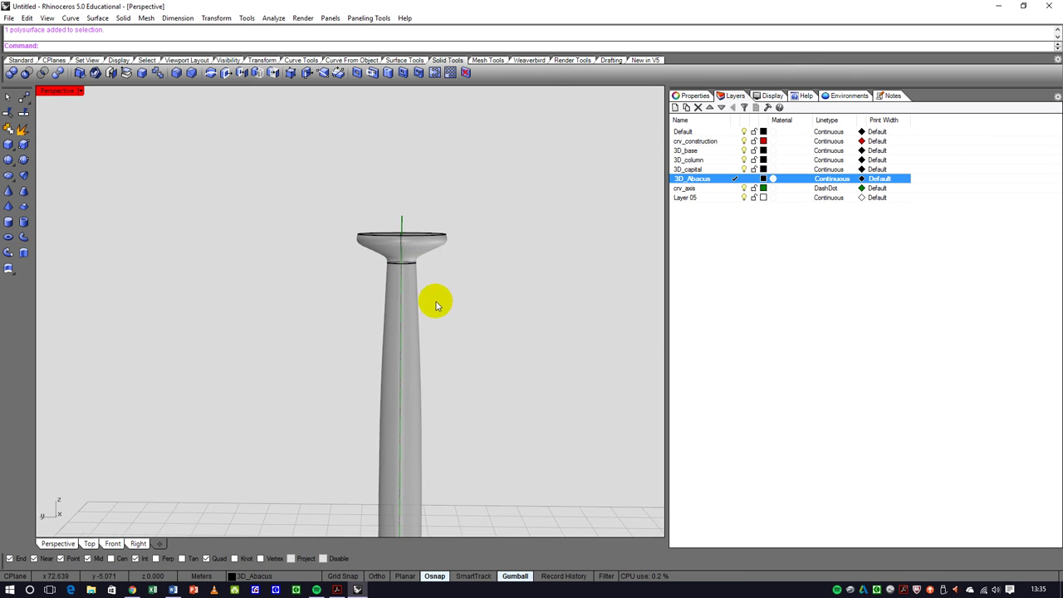
{"action": "scroll", "coordinate": [439, 249], "scroll_direction": "down", "scroll_amount": 4}
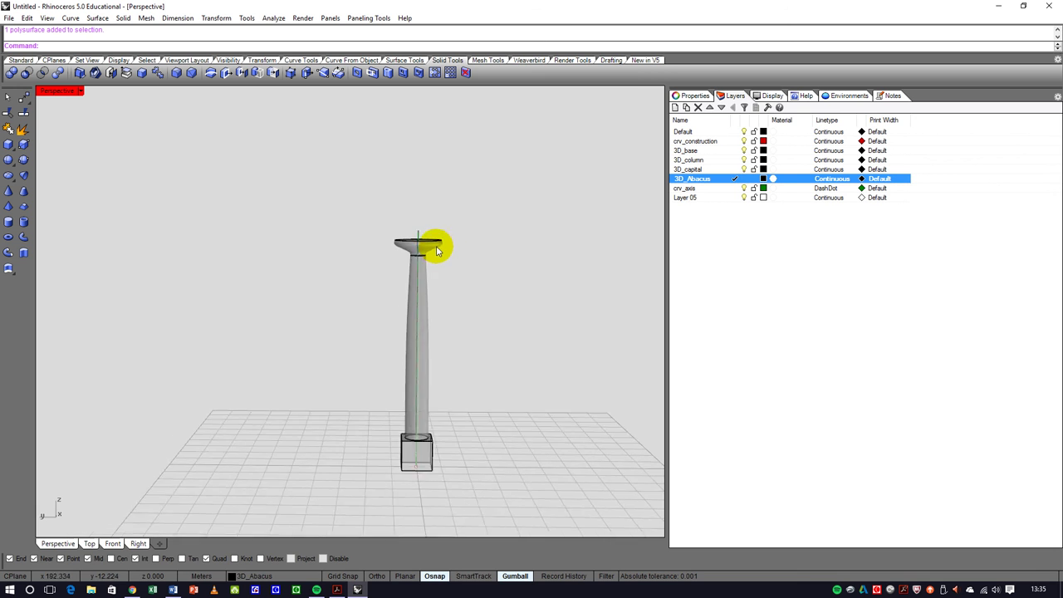
{"action": "mouse_move", "coordinate": [458, 304]}
{"action": "right_mouse_down"}
{"action": "mouse_move", "coordinate": [443, 320]}
{"action": "mouse_move", "coordinate": [424, 321]}
{"action": "mouse_move", "coordinate": [444, 327]}
{"action": "mouse_move", "coordinate": [449, 311]}
{"action": "right_mouse_up"}
{"action": "scroll", "coordinate": [434, 245], "scroll_direction": "up", "scroll_amount": 4}
{"action": "left_click", "coordinate": [437, 252]}
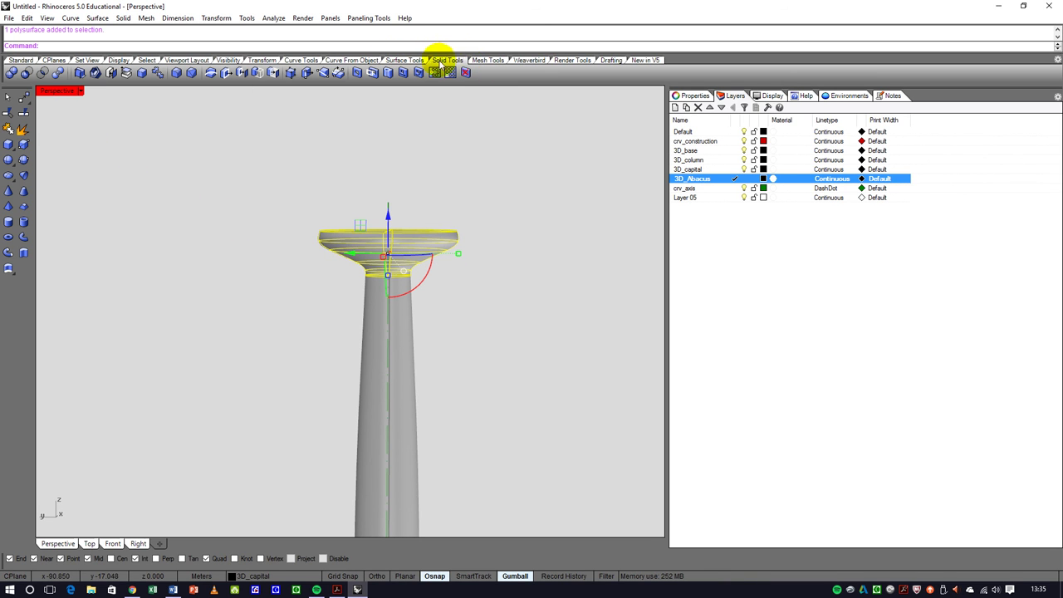
{"action": "left_click", "coordinate": [236, 157]}
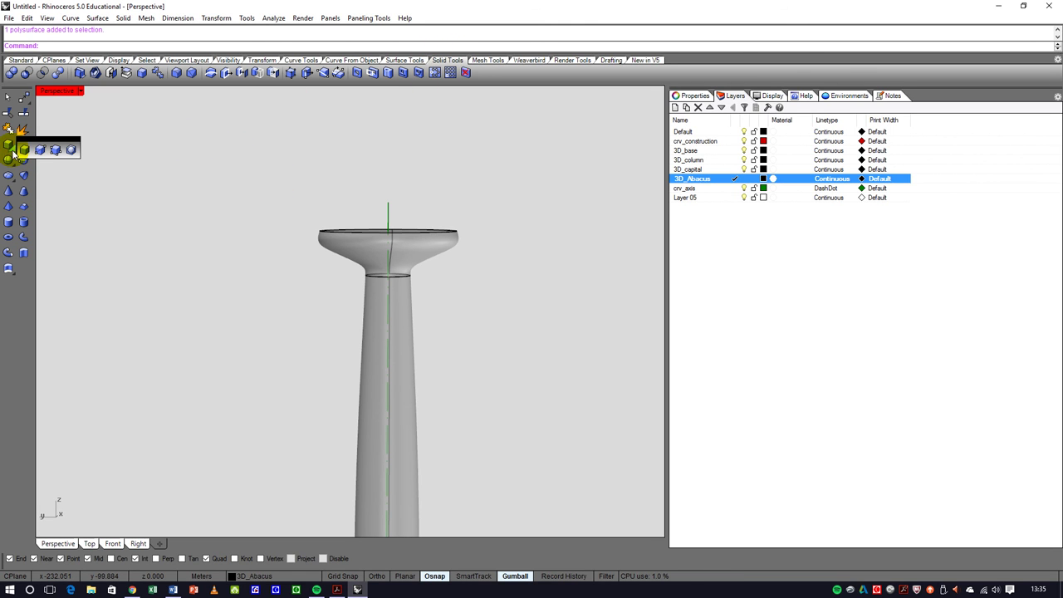
{"action": "left_click", "coordinate": [70, 150]}
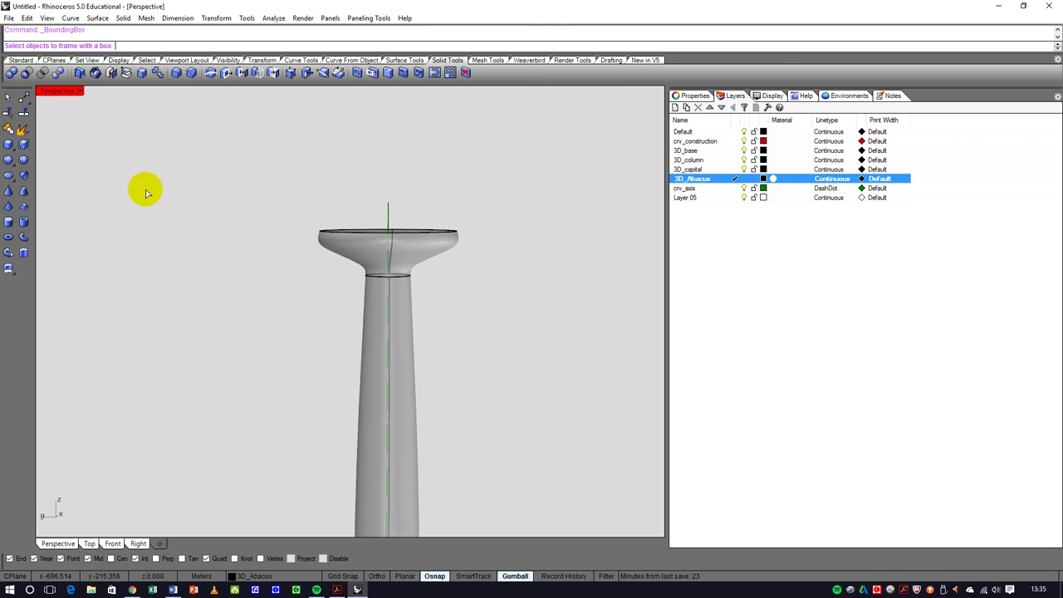
{"action": "left_click", "coordinate": [342, 240]}
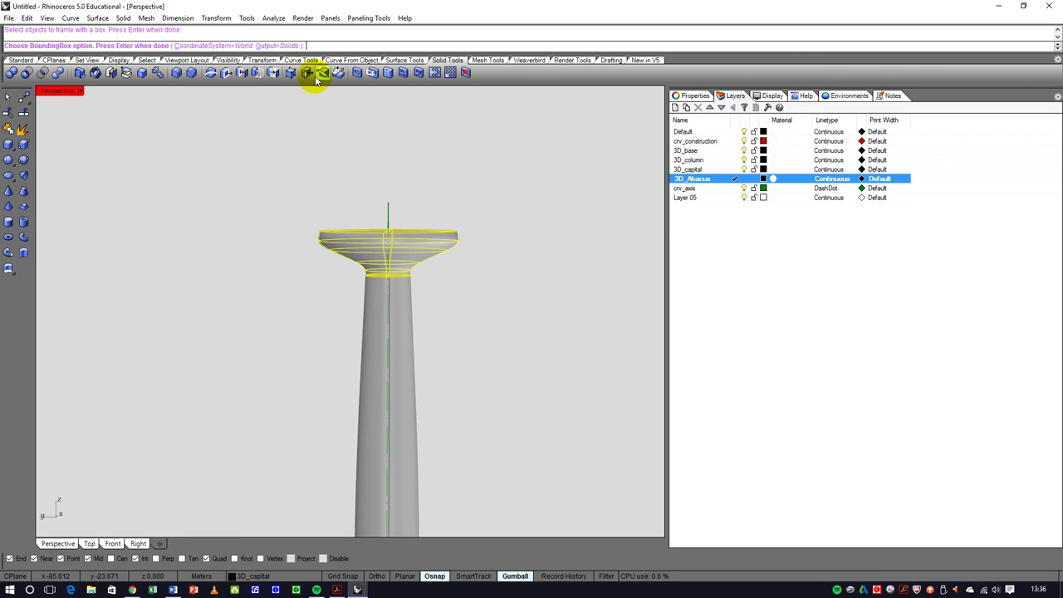
{"action": "key", "text": "Return"}
{"action": "right_click_drag", "start_coordinate": [410, 198], "coordinate": [477, 274]}
- Move the bounding box solid up by its own height, from its lower corner to the corner above, so it rests on the capital
{"action": "left_click", "coordinate": [441, 282]}
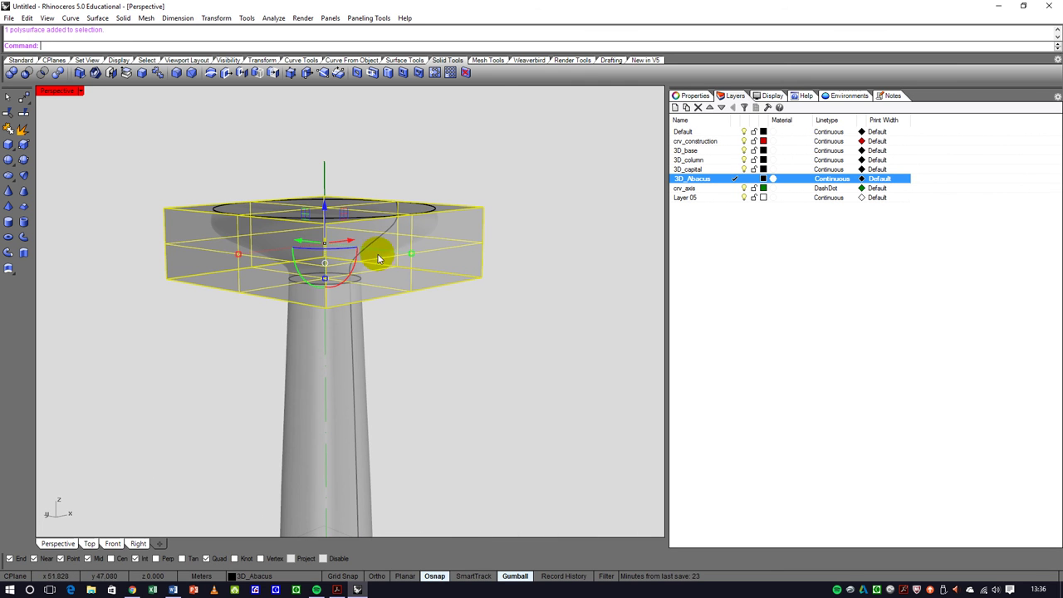
{"action": "left_click", "coordinate": [259, 59]}
{"action": "left_click", "coordinate": [12, 73]}
{"action": "left_click_drag", "start_coordinate": [531, 301], "coordinate": [484, 209]}
{"action": "left_click", "coordinate": [499, 265]}
{"action": "right_click_drag", "start_coordinate": [408, 258], "coordinate": [580, 279]}
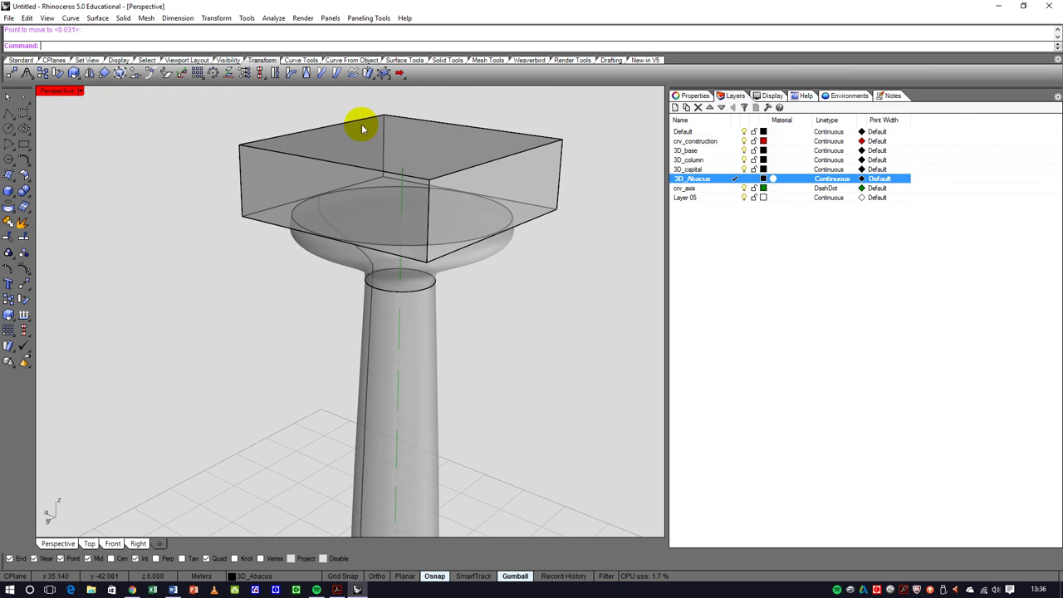
- Select only the upper face of the abacus block and move it straight down freehand to about half the block's thickness
{"action": "left_click", "coordinate": [694, 95]}
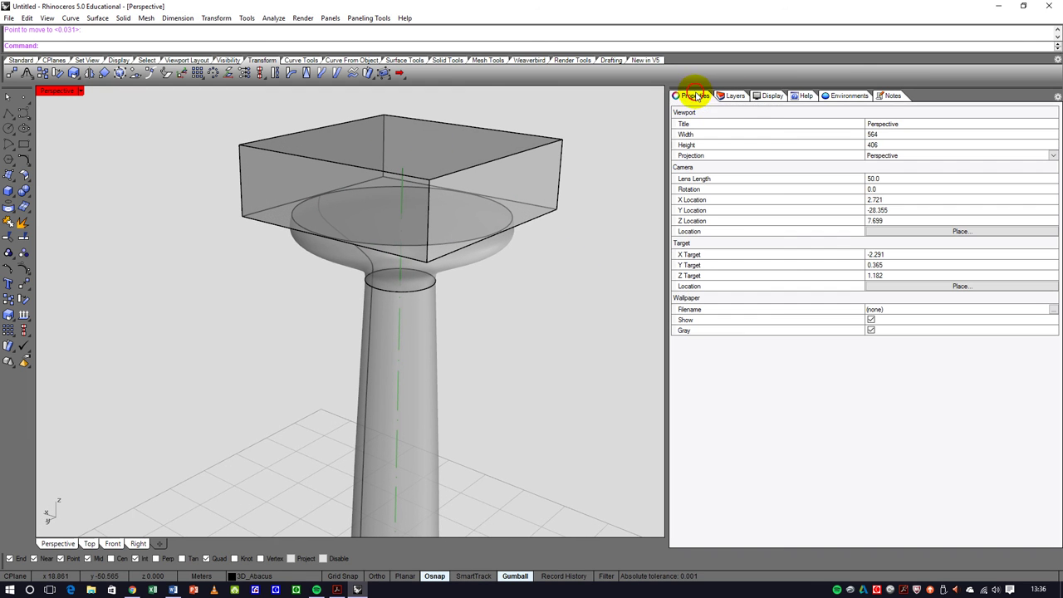
{"action": "left_click", "coordinate": [889, 96]}
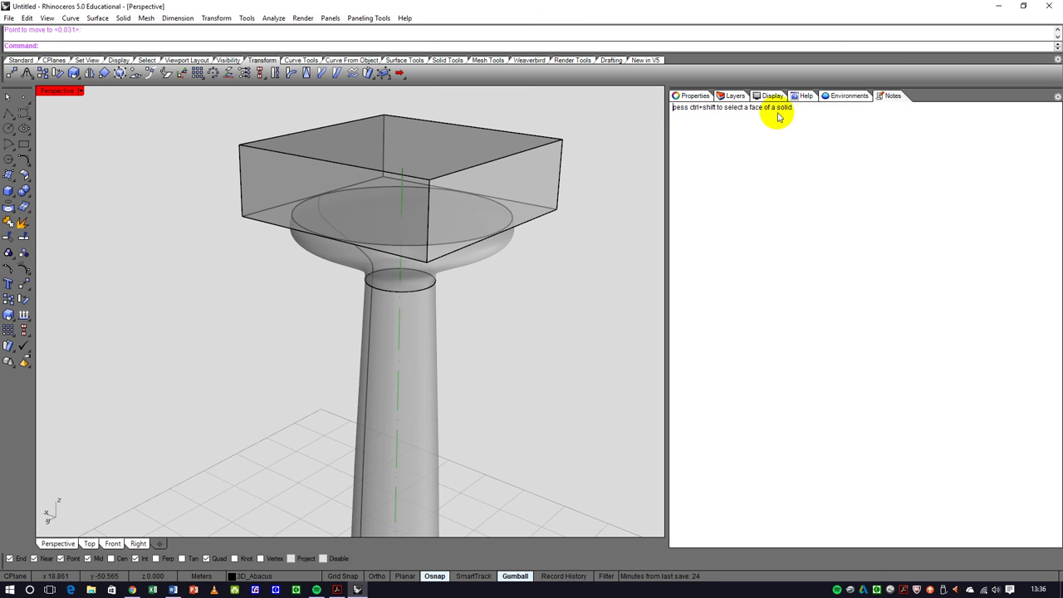
{"action": "left_click", "coordinate": [472, 143], "text": "ctrl+shift"}
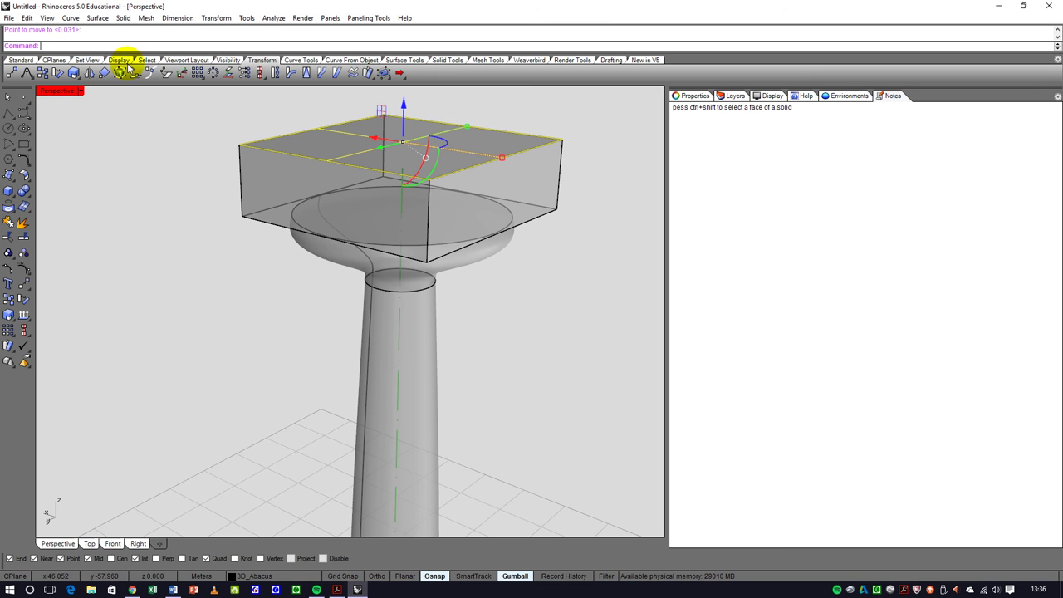
{"action": "left_click", "coordinate": [14, 75]}
{"action": "left_click", "coordinate": [562, 140]}
{"action": "left_click", "coordinate": [563, 164]}
{"action": "left_click", "coordinate": [572, 304]}
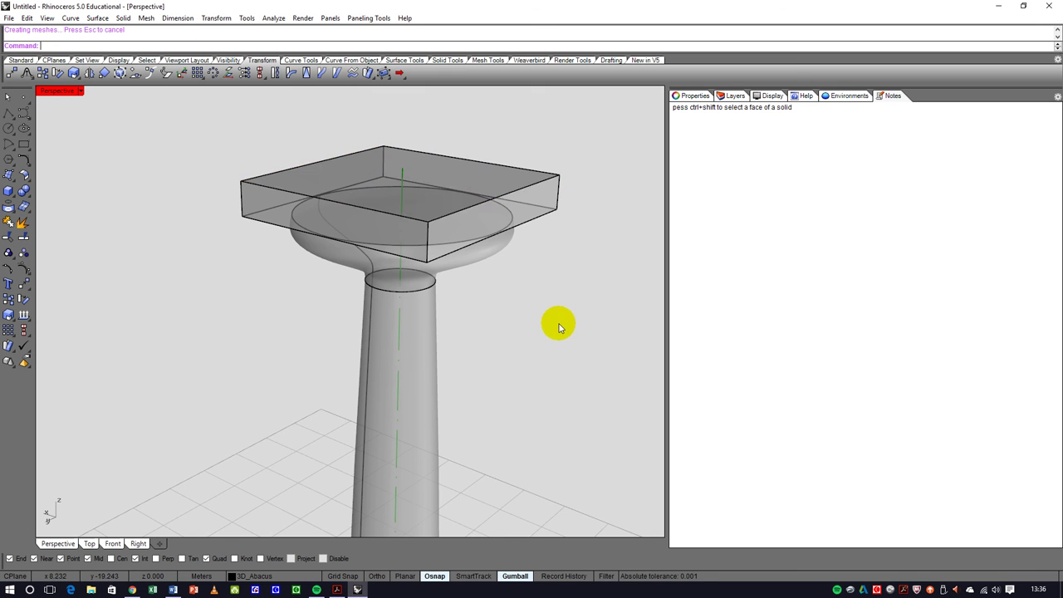
- Examine the assembled column from several angles, from the abacus and capital down to the base block
{"action": "right_click_drag", "start_coordinate": [573, 304], "coordinate": [438, 298]}
{"action": "scroll", "coordinate": [438, 298], "scroll_direction": "down", "scroll_amount": 6}
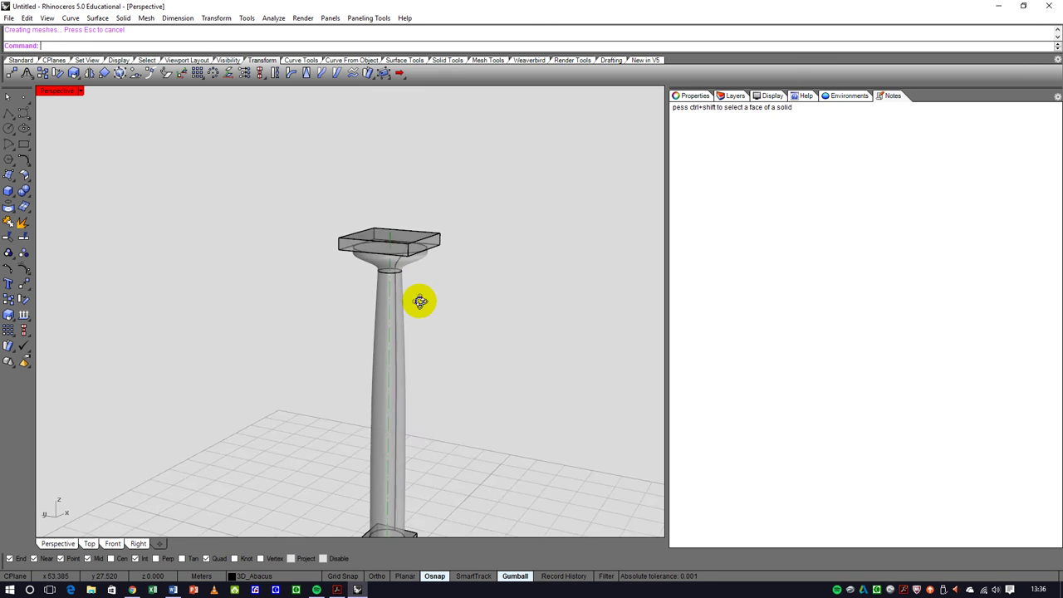
{"action": "scroll", "coordinate": [496, 316], "scroll_direction": "down", "scroll_amount": 5}
{"action": "right_click_drag", "start_coordinate": [403, 299], "coordinate": [381, 373]}
{"action": "scroll", "coordinate": [428, 352], "scroll_direction": "up", "scroll_amount": 2}
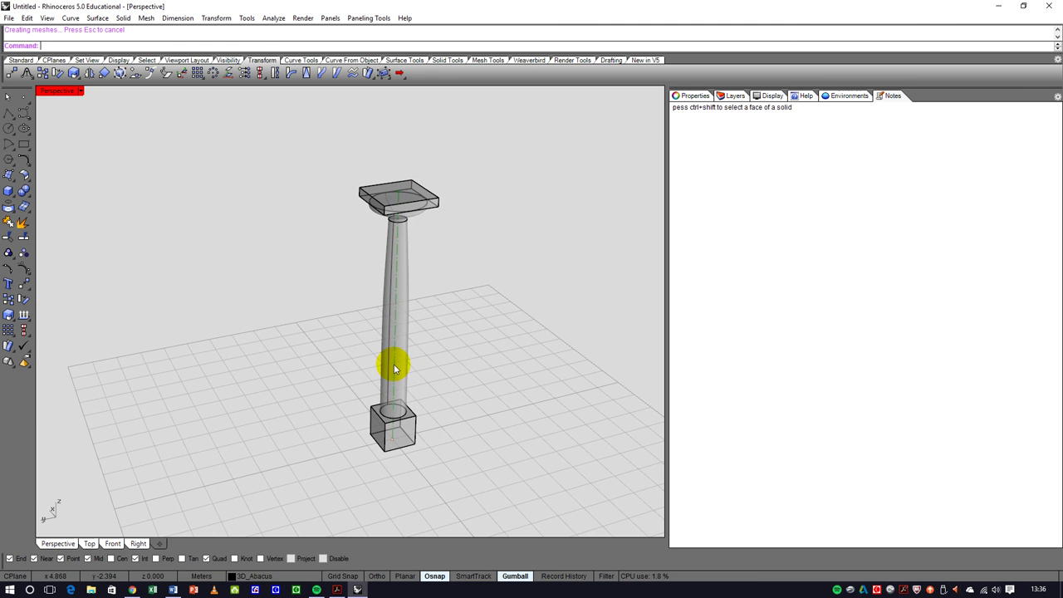
{"action": "right_click_drag", "start_coordinate": [437, 372], "coordinate": [373, 352]}
{"action": "scroll", "coordinate": [373, 354], "scroll_direction": "down", "scroll_amount": 3}
{"action": "scroll", "coordinate": [427, 399], "scroll_direction": "up", "scroll_amount": 5}
{"action": "right_click_drag", "start_coordinate": [426, 399], "coordinate": [398, 387]}
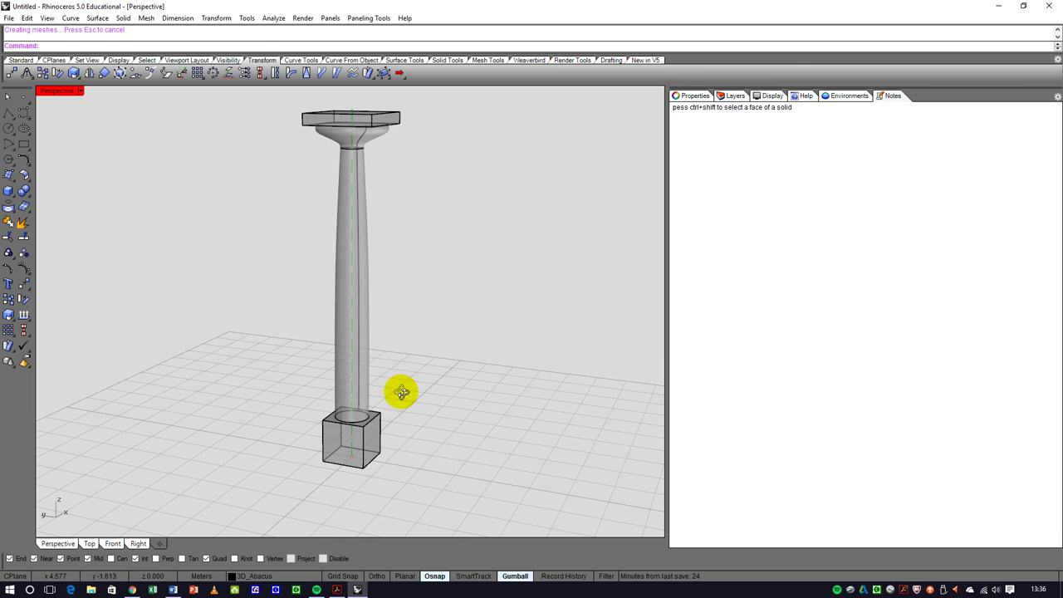
- Switch the Perspective viewport to the Shaded display mode and view the whole column from above
{"action": "left_click", "coordinate": [80, 90]}
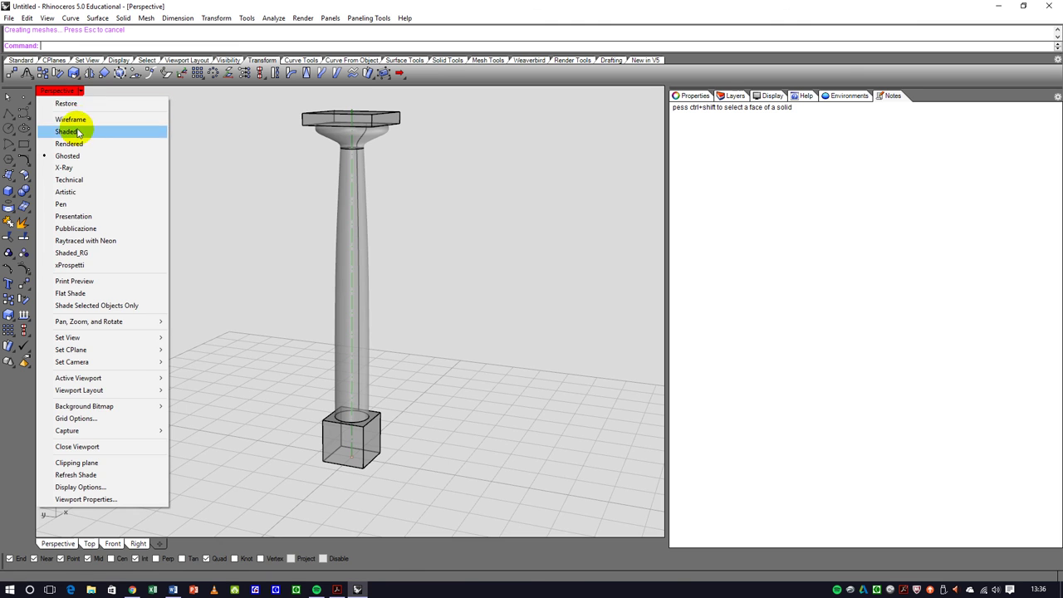
{"action": "left_click", "coordinate": [73, 131]}
{"action": "mouse_move", "coordinate": [133, 188]}
{"action": "right_mouse_down"}
{"action": "mouse_move", "coordinate": [219, 249]}
{"action": "mouse_move", "coordinate": [366, 258]}
{"action": "mouse_move", "coordinate": [420, 244]}
{"action": "mouse_move", "coordinate": [394, 230]}
{"action": "mouse_move", "coordinate": [234, 245]}
{"action": "mouse_move", "coordinate": [177, 237]}
{"action": "mouse_move", "coordinate": [356, 271]}
{"action": "mouse_move", "coordinate": [376, 263]}
{"action": "mouse_move", "coordinate": [368, 311]}
{"action": "mouse_move", "coordinate": [337, 335]}
{"action": "mouse_move", "coordinate": [340, 344]}
{"action": "right_mouse_up"}
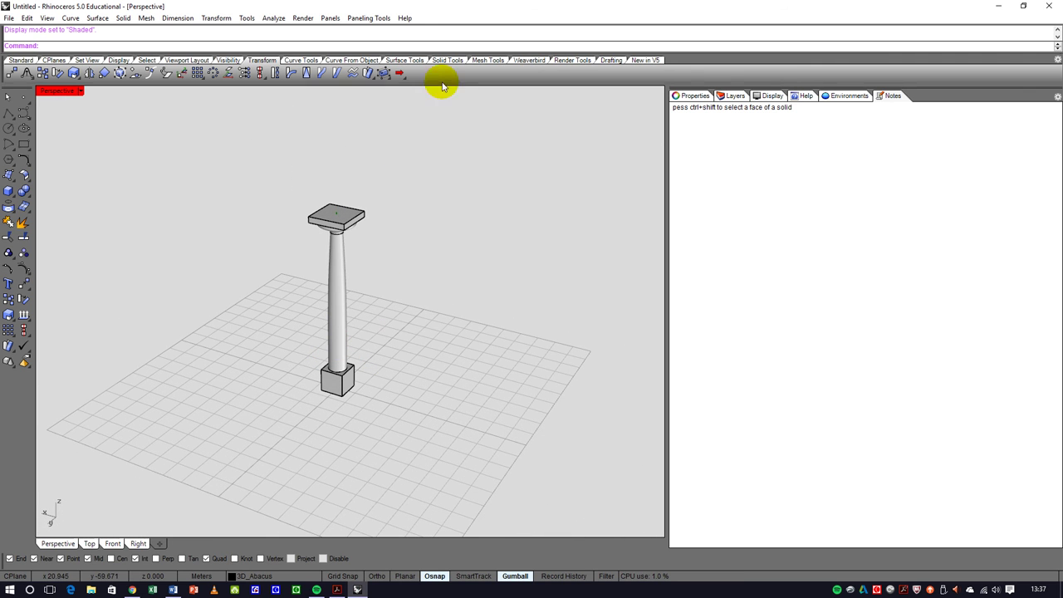
- Turn on the render ground plane with its default material and close its settings
{"action": "left_click", "coordinate": [571, 60]}
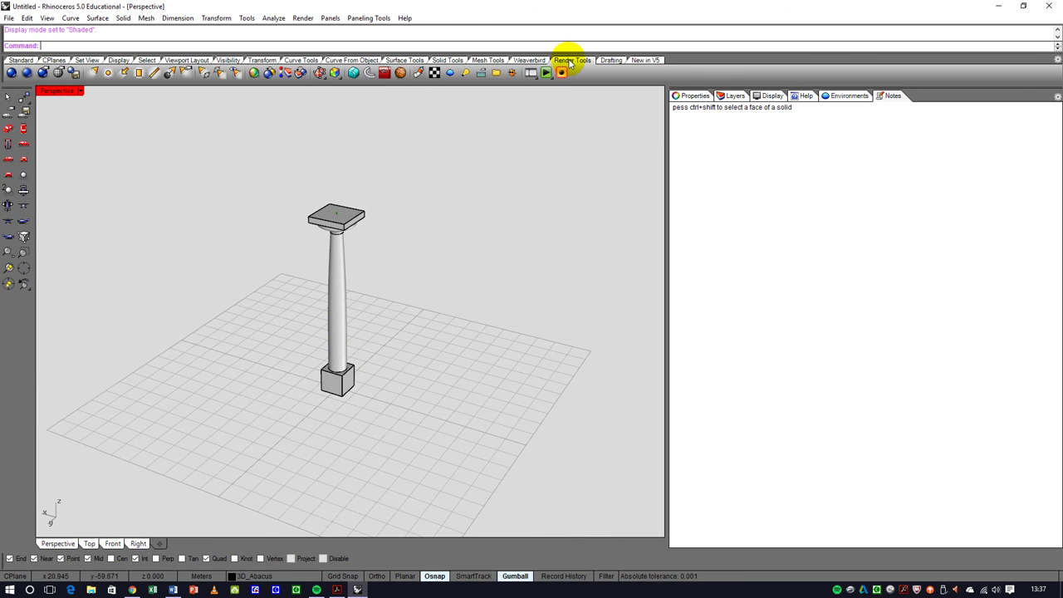
{"action": "left_click", "coordinate": [481, 73]}
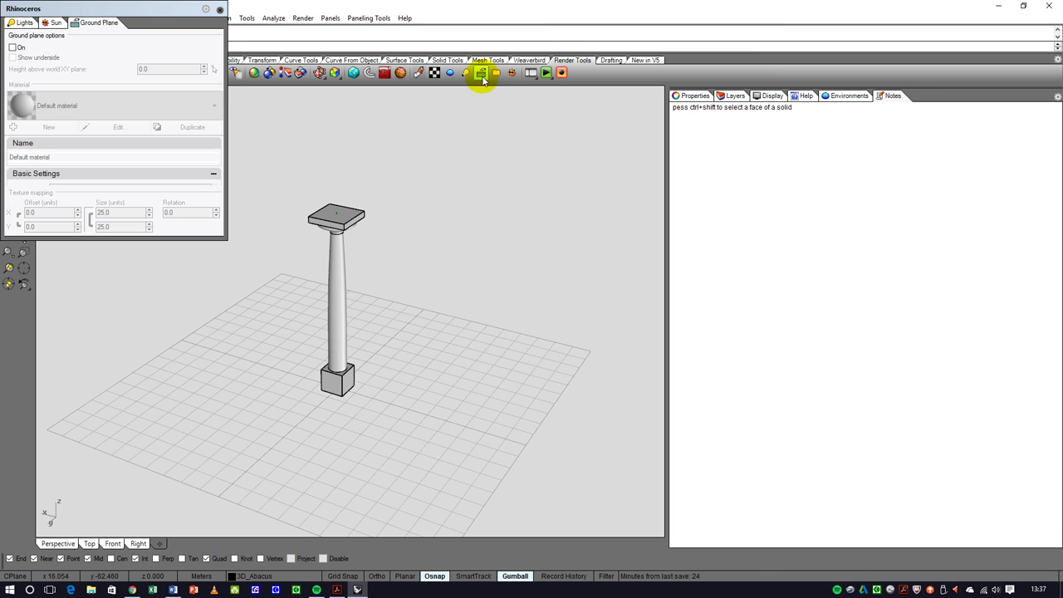
{"action": "left_click", "coordinate": [13, 48]}
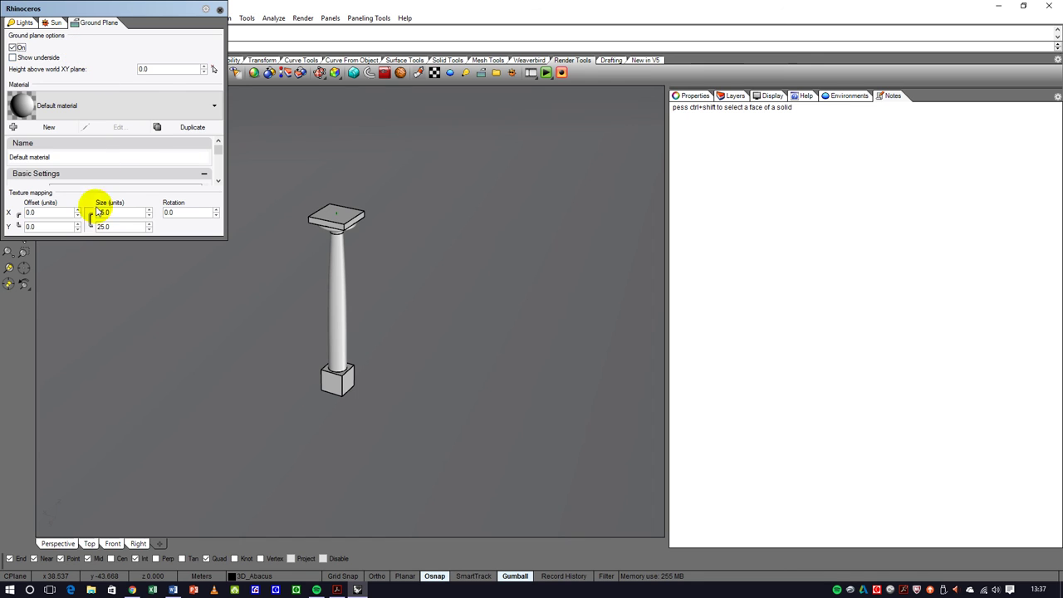
{"action": "left_click", "coordinate": [220, 11]}
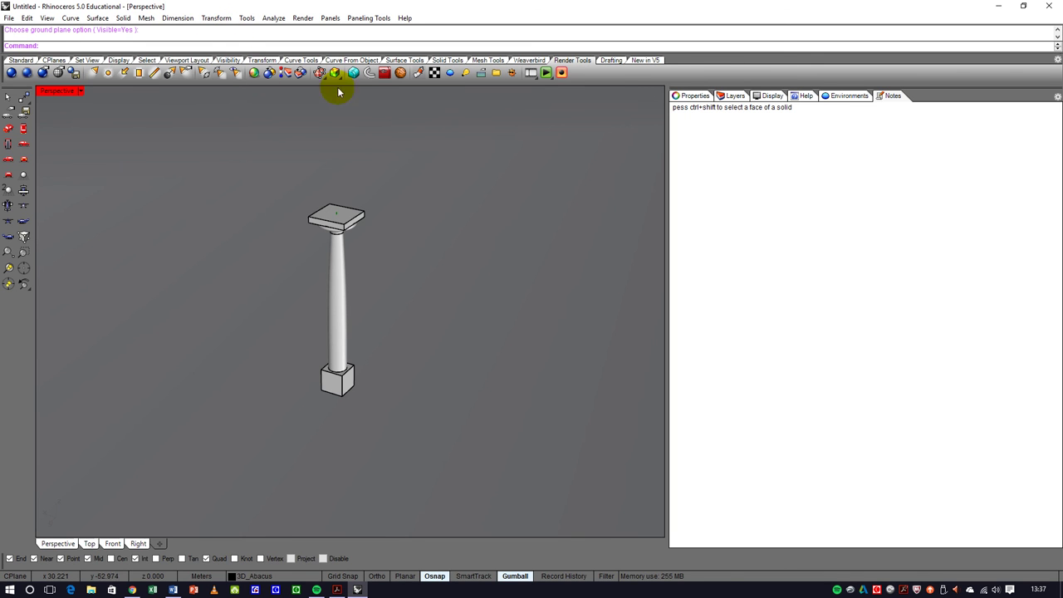
- Switch the Perspective viewport to the Rendered display mode and view the column with its shadow
{"action": "left_click", "coordinate": [80, 93]}
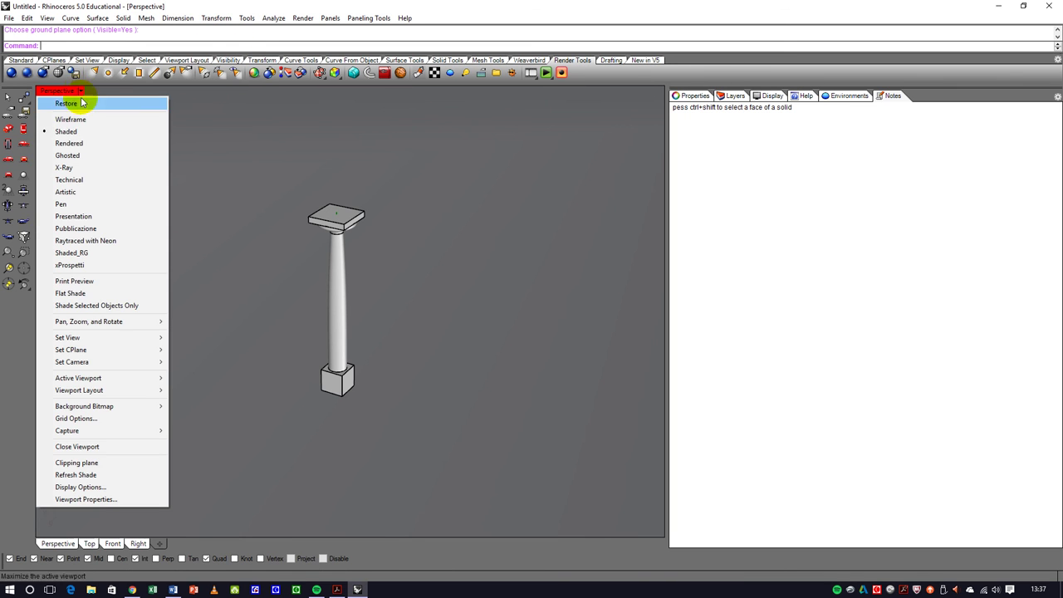
{"action": "left_click", "coordinate": [72, 142]}
{"action": "right_click_drag", "start_coordinate": [191, 259], "coordinate": [470, 235]}
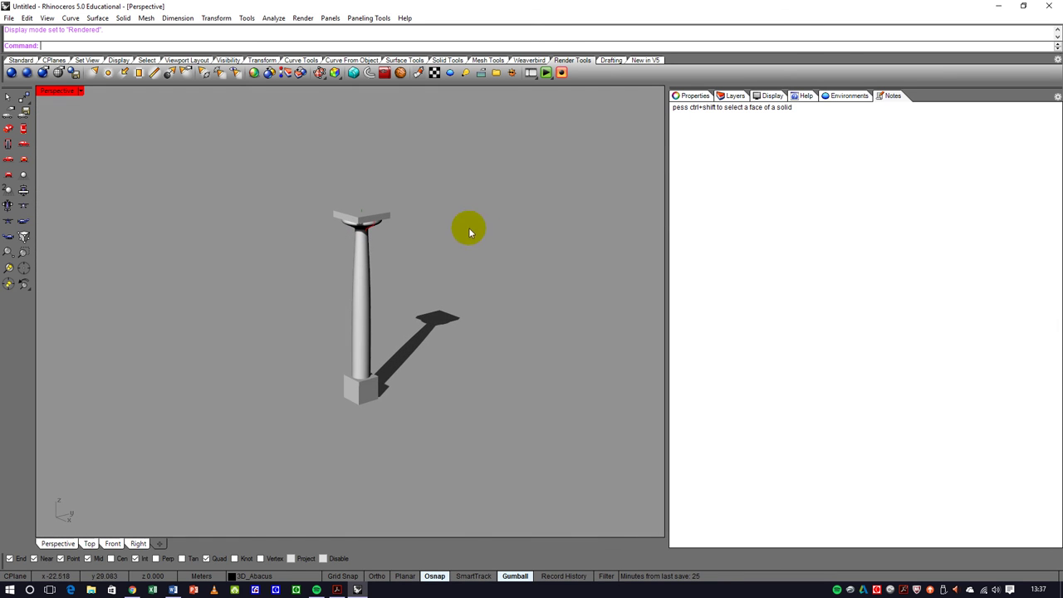
- Hide the crv_construction layer so its curves do not show in the rendered column
{"action": "left_click", "coordinate": [735, 95]}
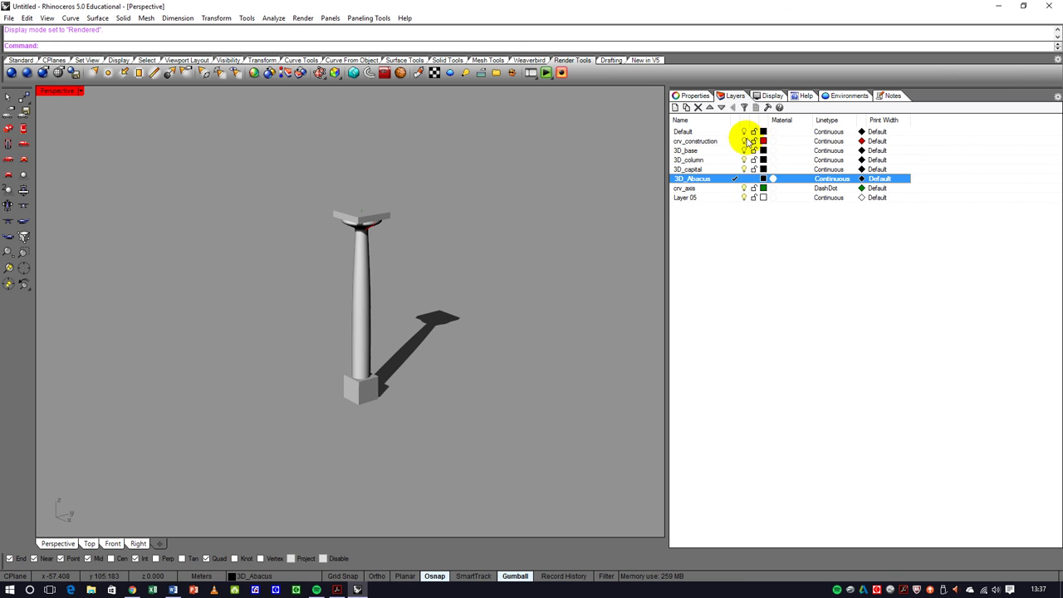
{"action": "left_click", "coordinate": [747, 143]}
{"action": "right_click_drag", "start_coordinate": [518, 247], "coordinate": [316, 315]}
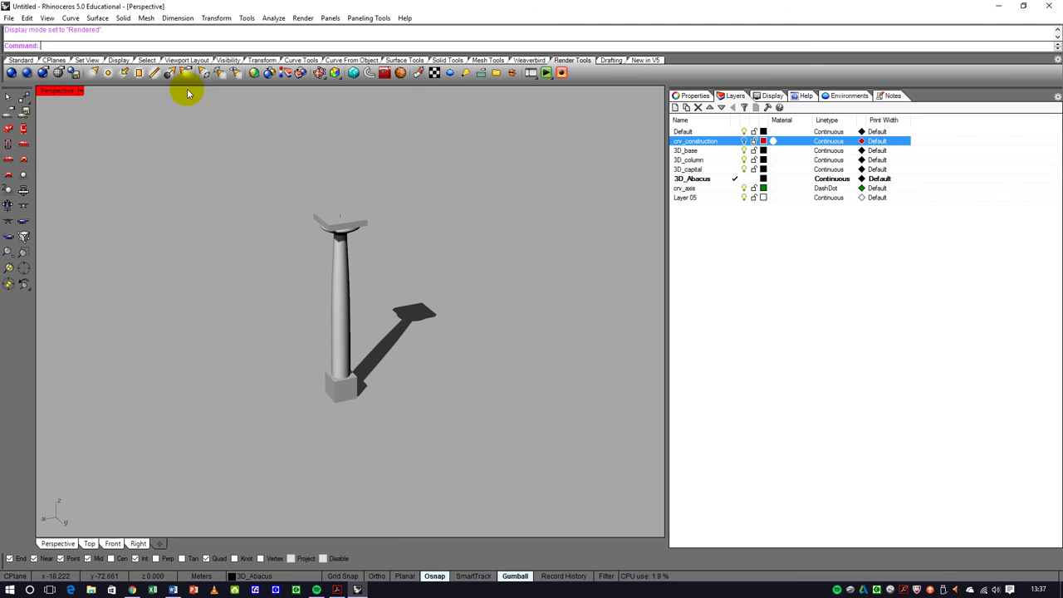
- Turn off the render ground plane and close its settings
{"action": "left_click", "coordinate": [486, 76]}
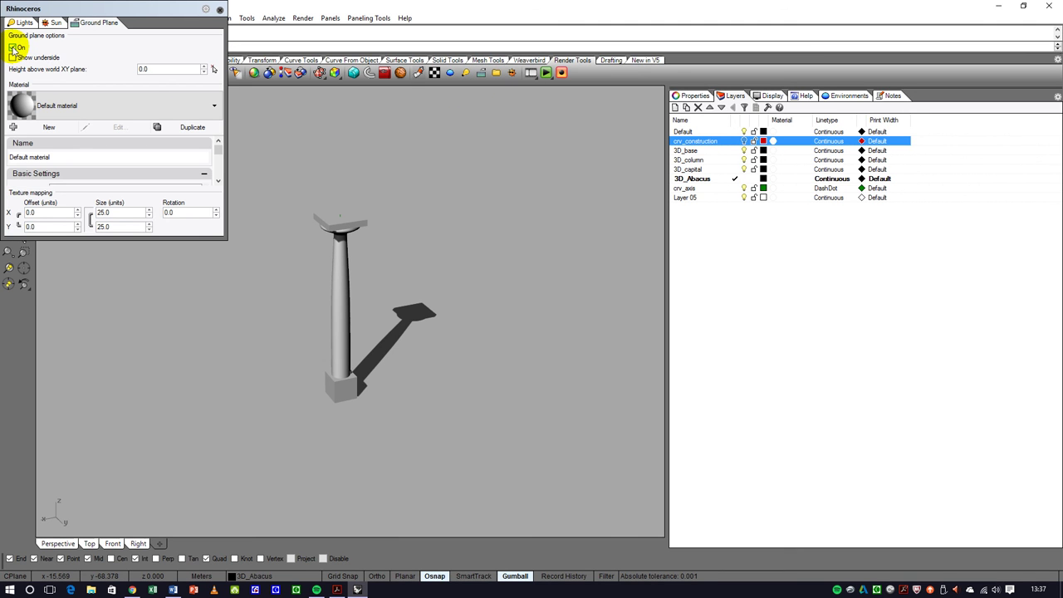
{"action": "left_click", "coordinate": [13, 48]}
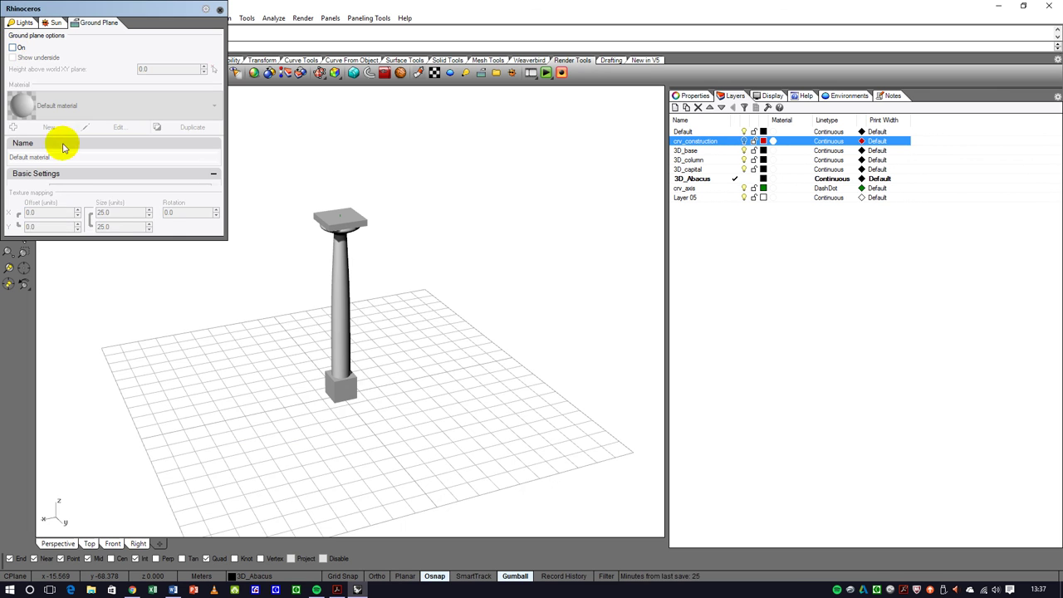
{"action": "left_click", "coordinate": [220, 16]}
- Set the Perspective viewport back to the Shaded display mode, with the whole column in view
{"action": "right_click_drag", "start_coordinate": [301, 351], "coordinate": [270, 288]}
{"action": "scroll", "coordinate": [281, 305], "scroll_direction": "up", "scroll_amount": 3}
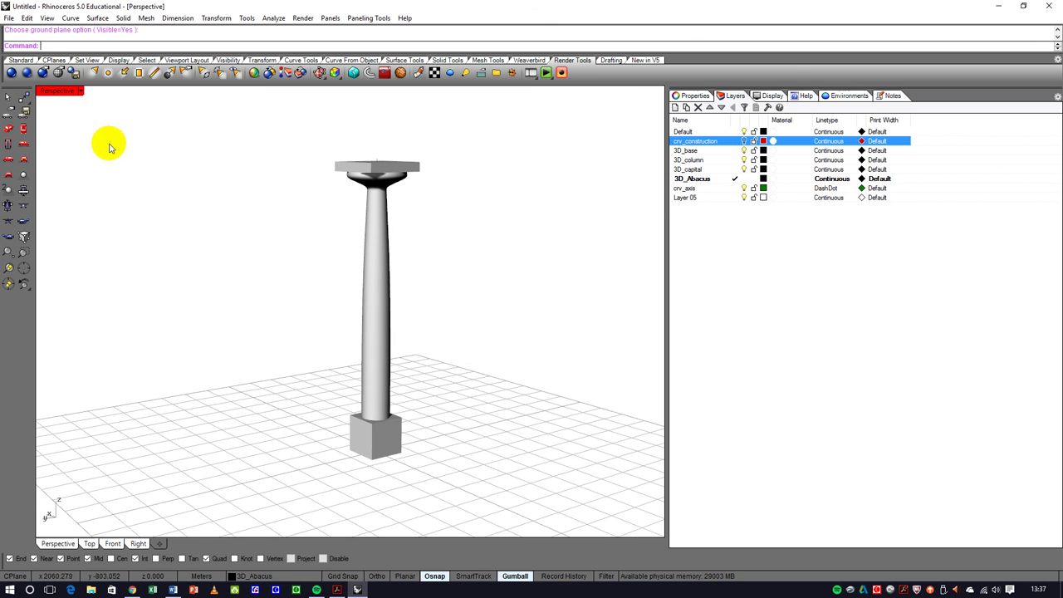
{"action": "left_click", "coordinate": [82, 92]}
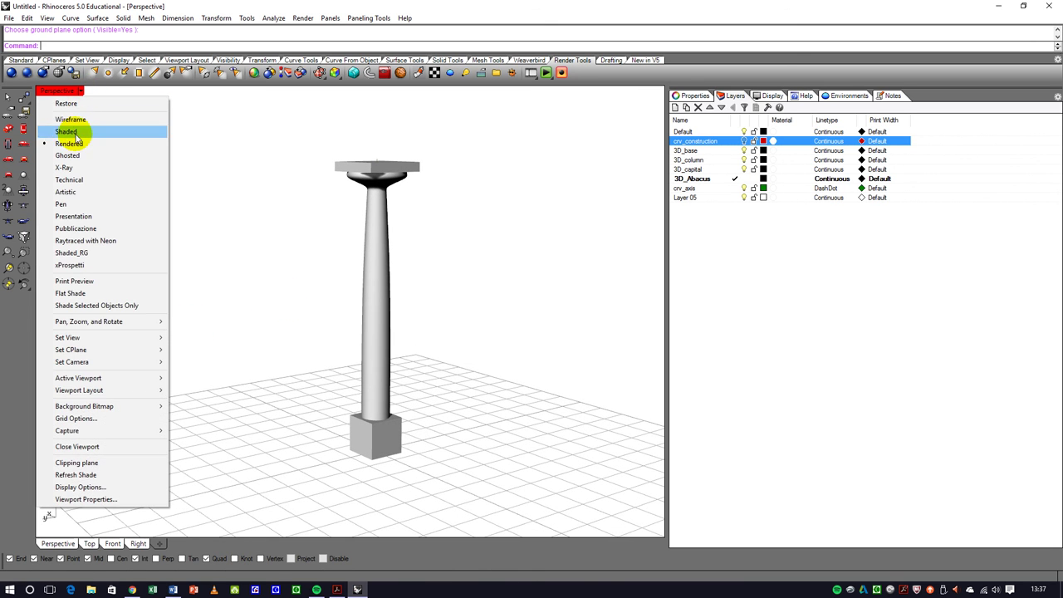
{"action": "left_click", "coordinate": [75, 130]}
{"action": "right_click_drag", "start_coordinate": [154, 210], "coordinate": [282, 260]}
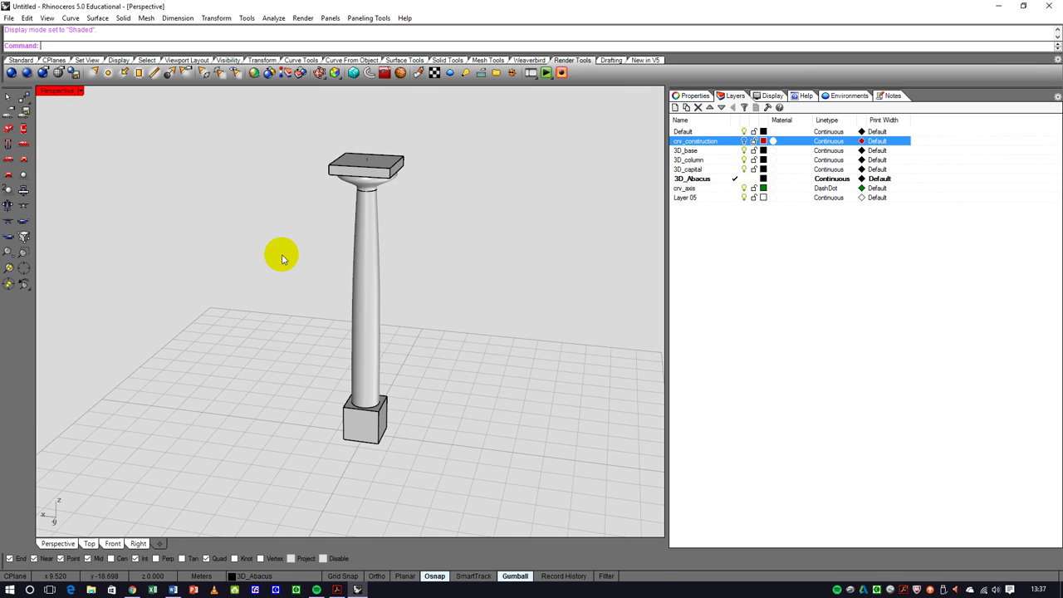
- Open the document notes and select the whole line about selecting a face of a solid
{"action": "left_click", "coordinate": [692, 95]}
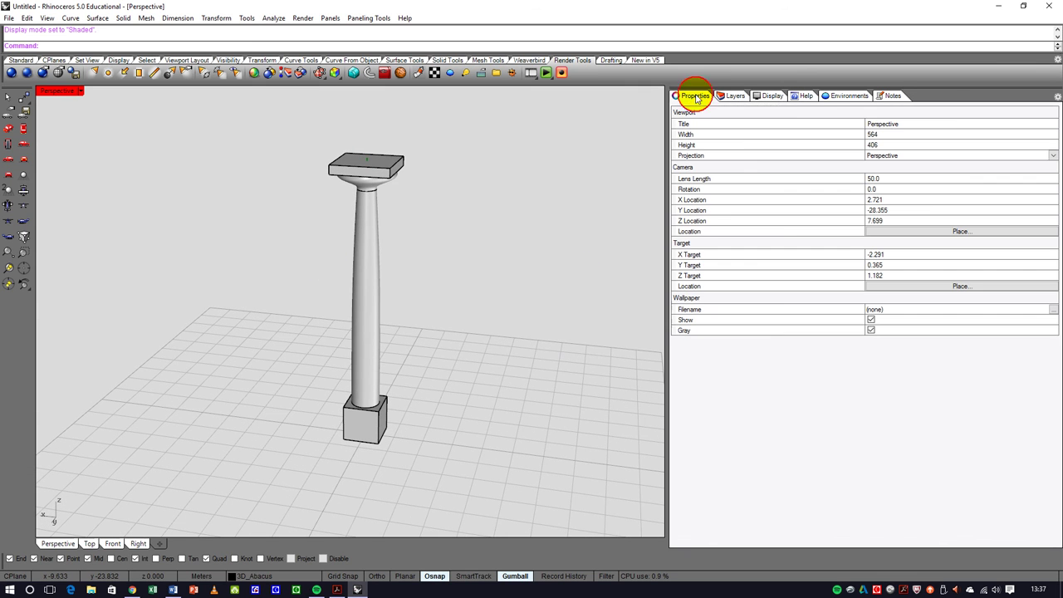
{"action": "left_click", "coordinate": [889, 97]}
{"action": "left_click_drag", "start_coordinate": [799, 108], "coordinate": [664, 106]}
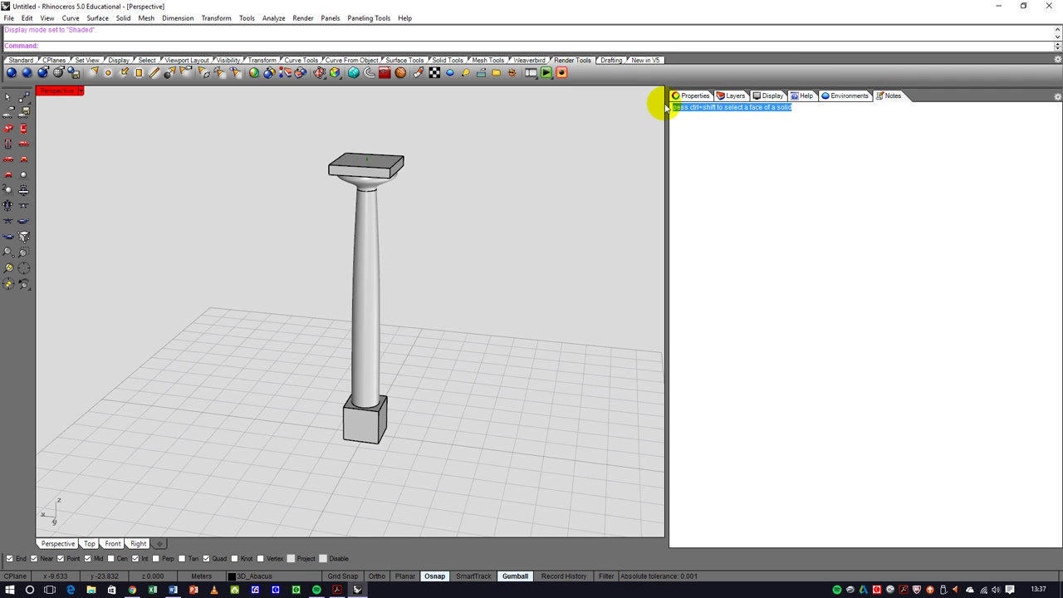
{"action": "left_click", "coordinate": [642, 123]}
{"action": "type", "text": "Ciao"}
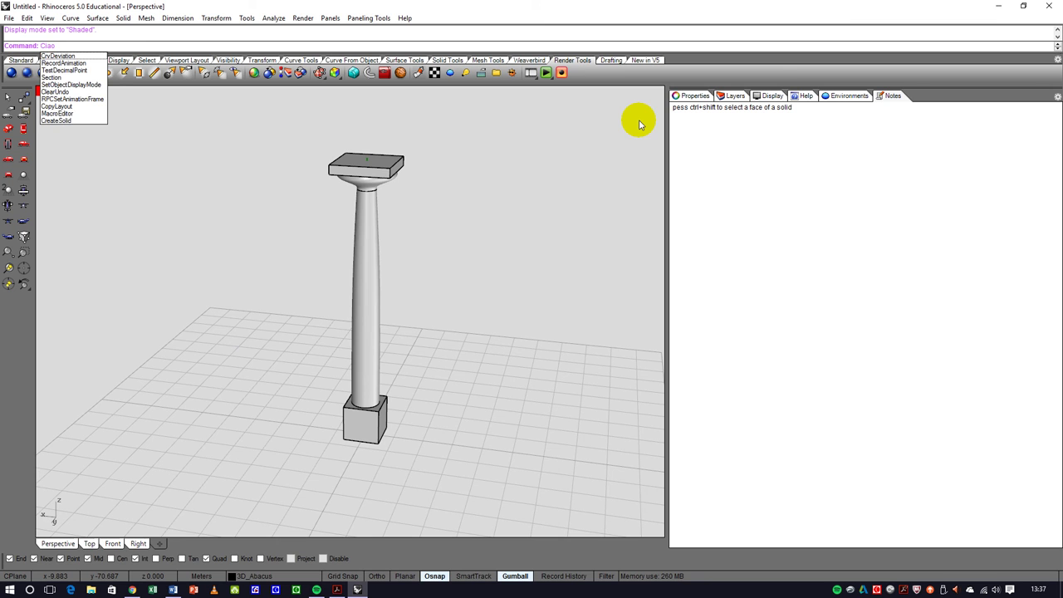
{"action": "key", "text": "Escape"}
- Replace the existing text in the document notes with "CIAO!!!!!!"
{"action": "left_click", "coordinate": [795, 117]}
{"action": "left_click_drag", "start_coordinate": [795, 116], "coordinate": [676, 108]}
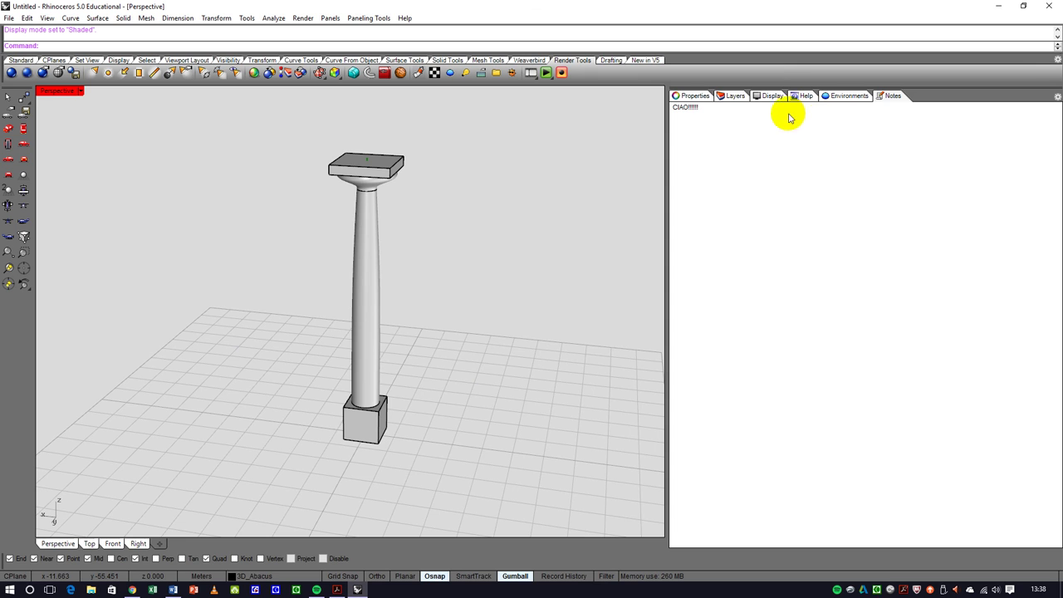
{"action": "left_click", "coordinate": [295, 590]}
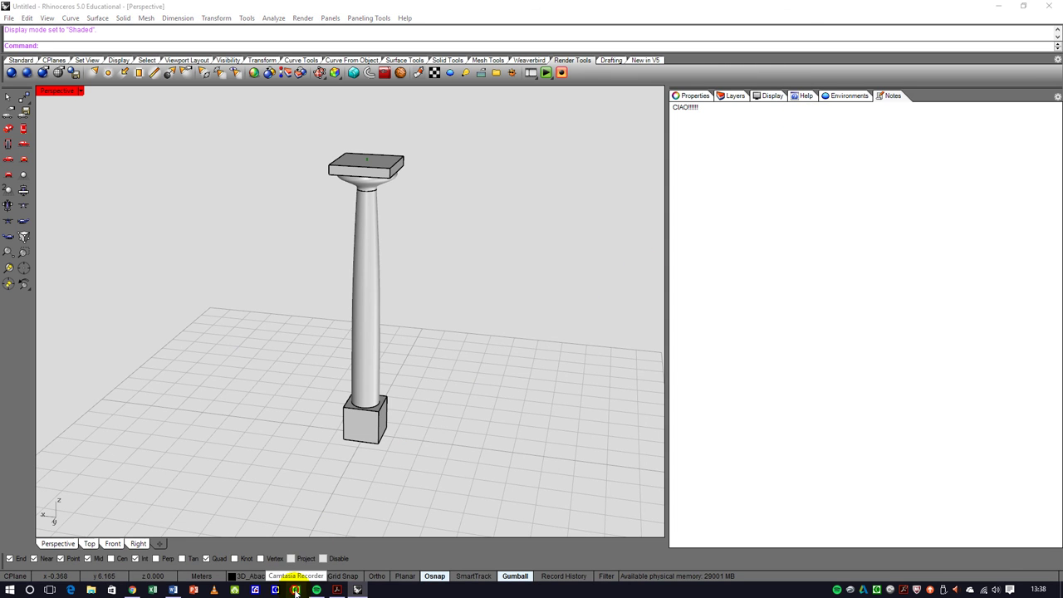